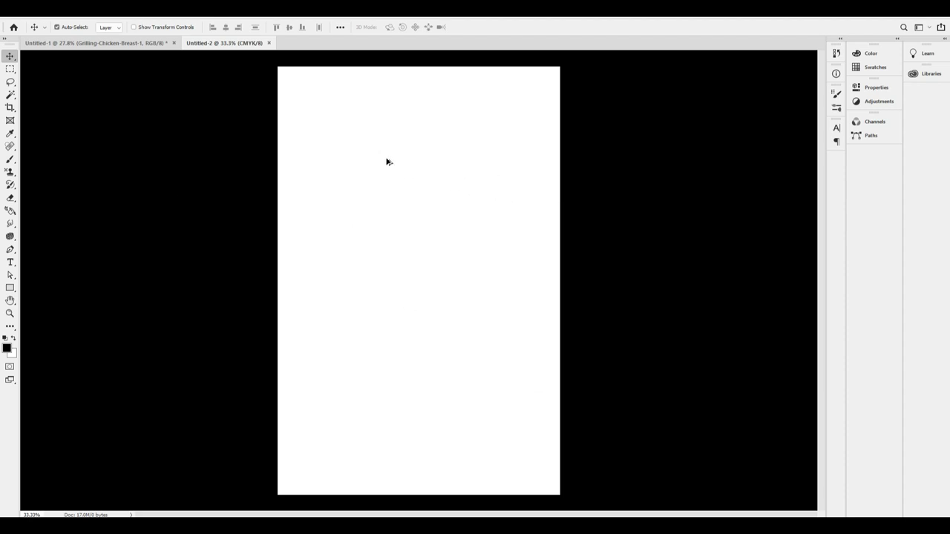
# Step: Check the image size, resolution and colour mode of the blank Untitled-2 document
pyautogui.hotkey('ctrl', 'alt', 'i')
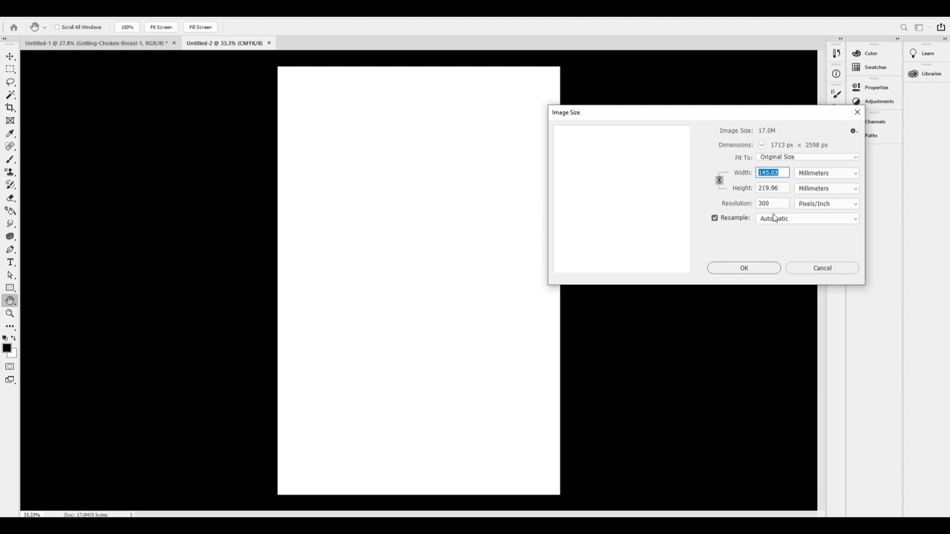
pyautogui.doubleClick(782, 203)
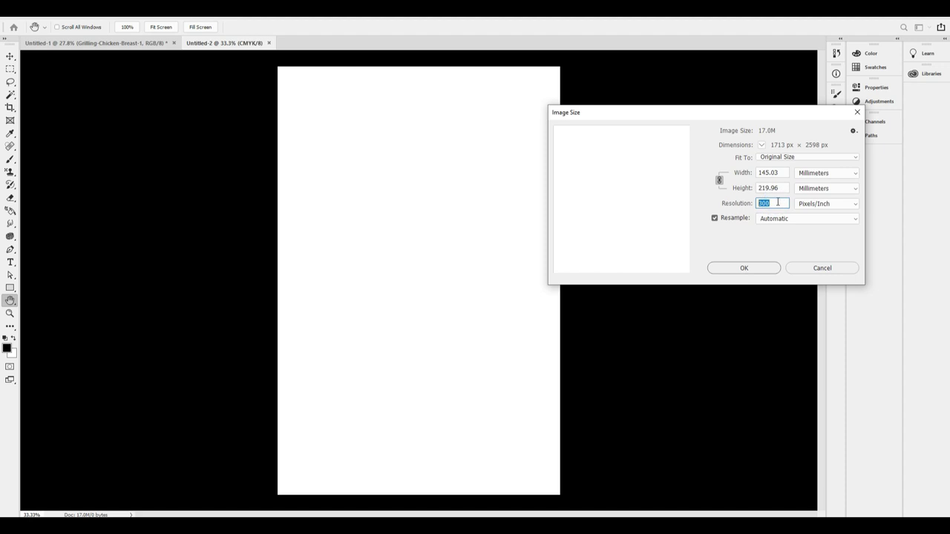
pyautogui.click(769, 271)
pyautogui.press('v')
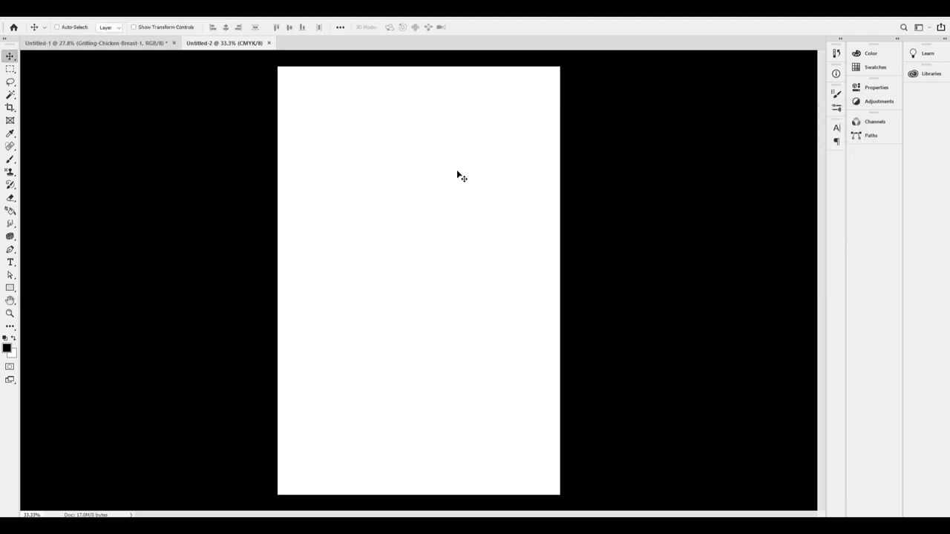
pyautogui.hotkey('alt', 'i')
pyautogui.press('m')
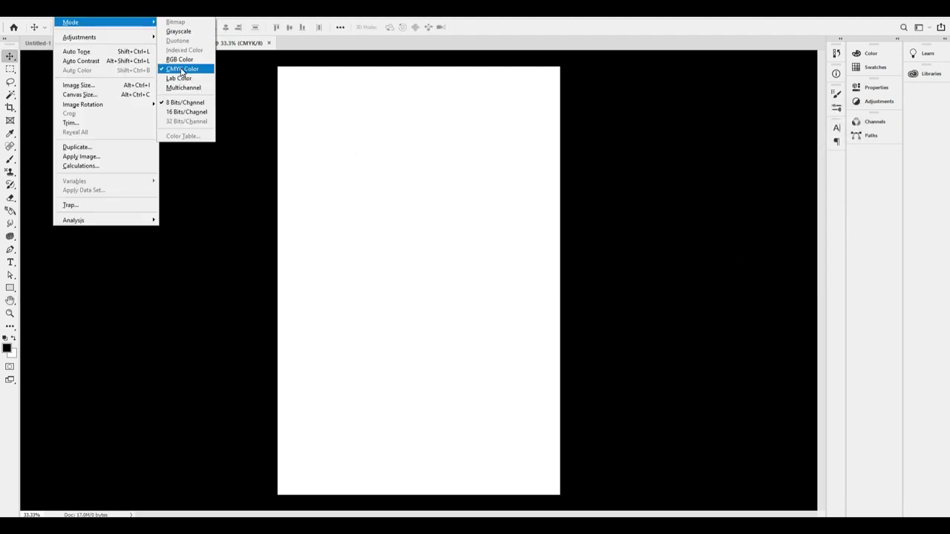
pyautogui.click(470, 195)
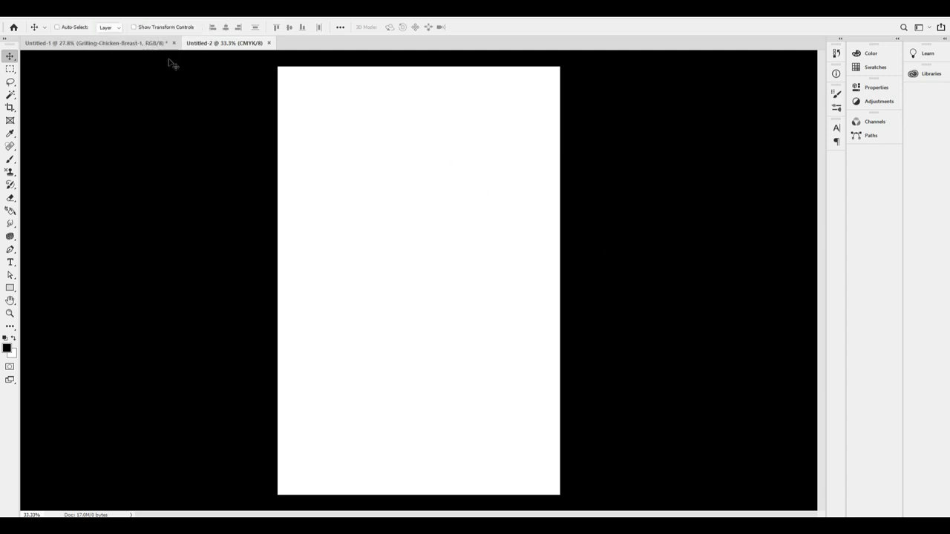
# Step: Look over the prepared text and chef artwork in Untitled-1 and the blank page in Untitled-2
pyautogui.click(160, 43)
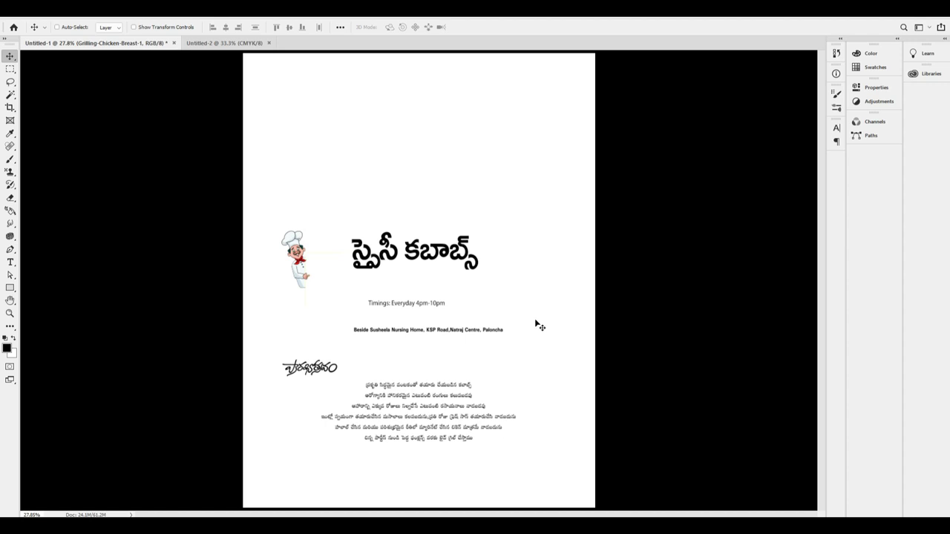
pyautogui.press('F7')
pyautogui.press('F7')
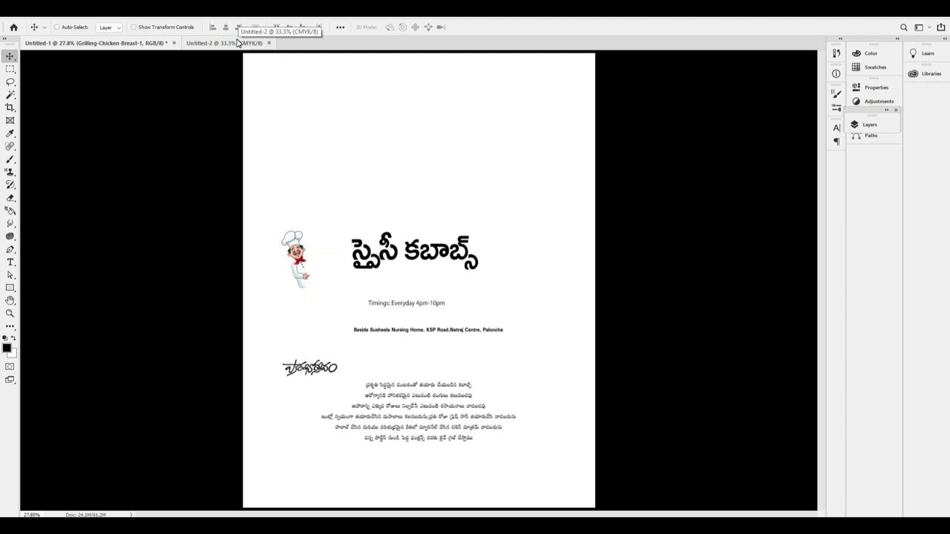
pyautogui.click(238, 43)
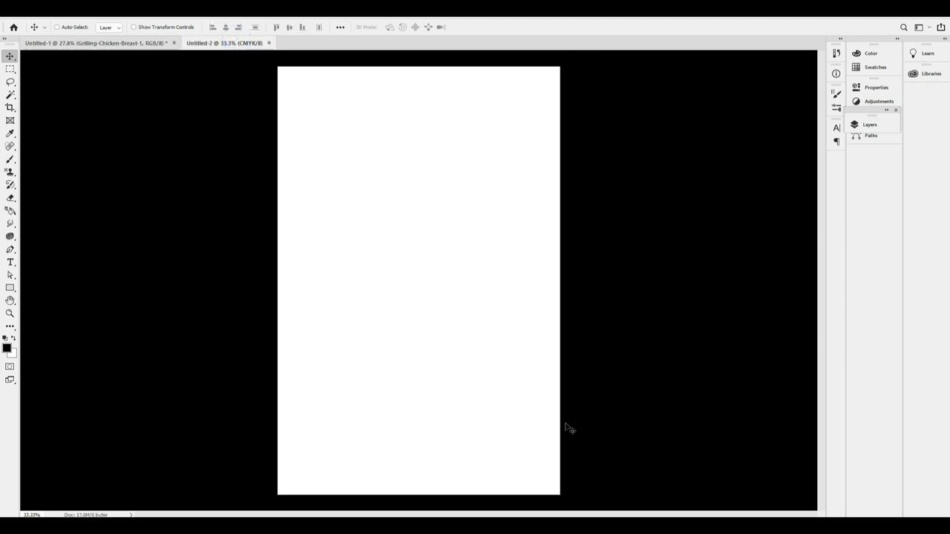
pyautogui.keyDown('ctrl'); pyautogui.click(420, 102); pyautogui.keyUp('ctrl')
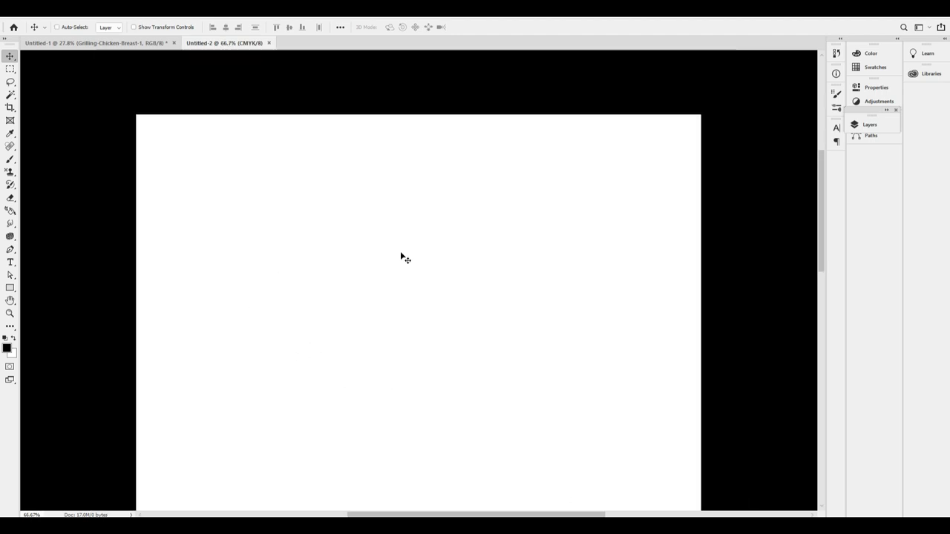
pyautogui.scroll(-1, 364, 243)
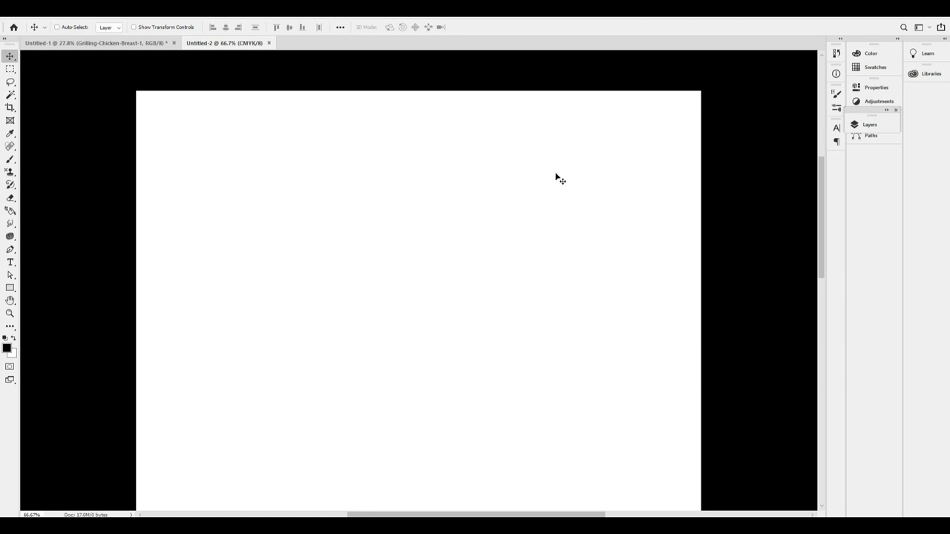
pyautogui.scroll(-2, 579, 200)
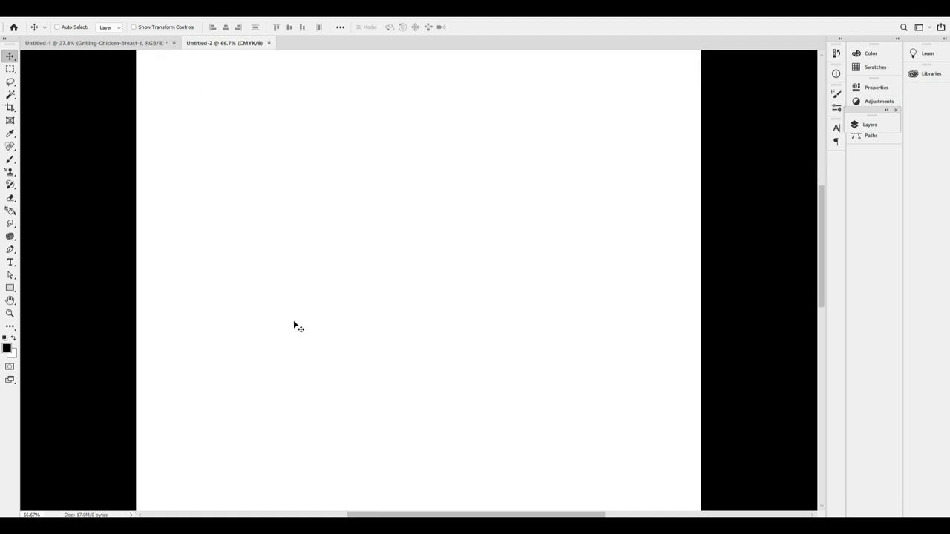
pyautogui.scroll(-5, 482, 296)
pyautogui.scroll(-3, 249, 314)
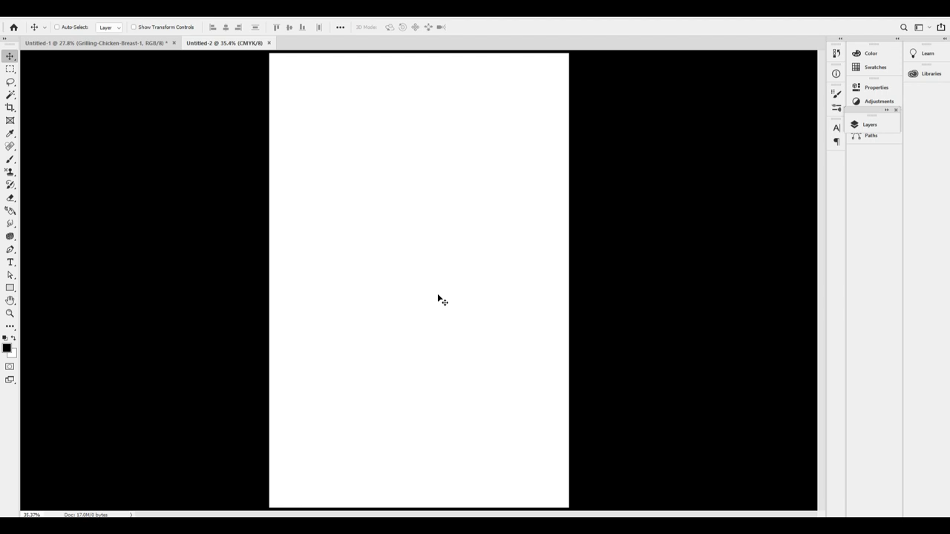
# Step: Copy the స్పైసీ కబాబ్స్ heading from Untitled-1 into Untitled-2, centre it horizontally and move it lower on the page
pyautogui.click(114, 44)
pyautogui.moveTo(351, 247); pyautogui.dragTo(415, 151)
pyautogui.scroll(6, 453, 111)
pyautogui.hotkey('ctrl', 'a')
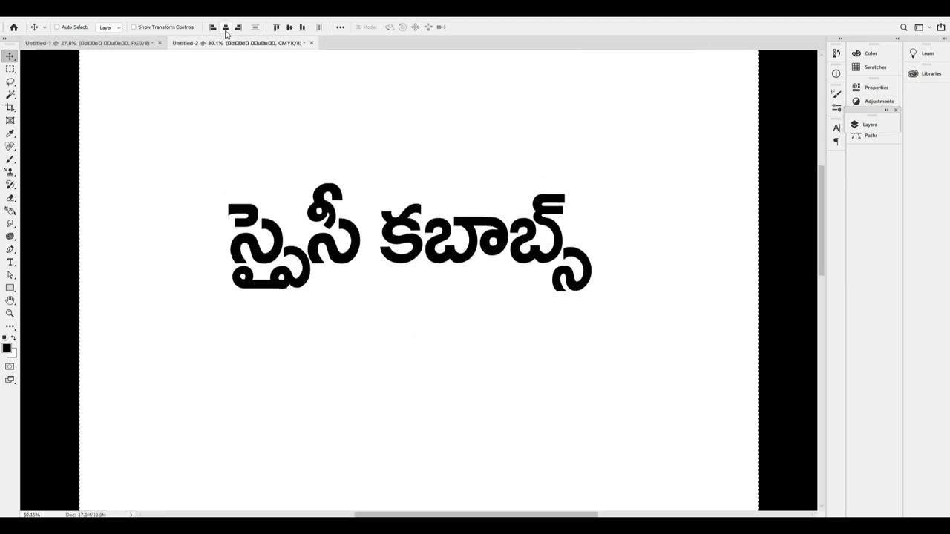
pyautogui.scroll(-3, 544, 272)
pyautogui.moveTo(546, 388); pyautogui.dragTo(513, 382)
pyautogui.moveTo(443, 293); pyautogui.dragTo(448, 358)
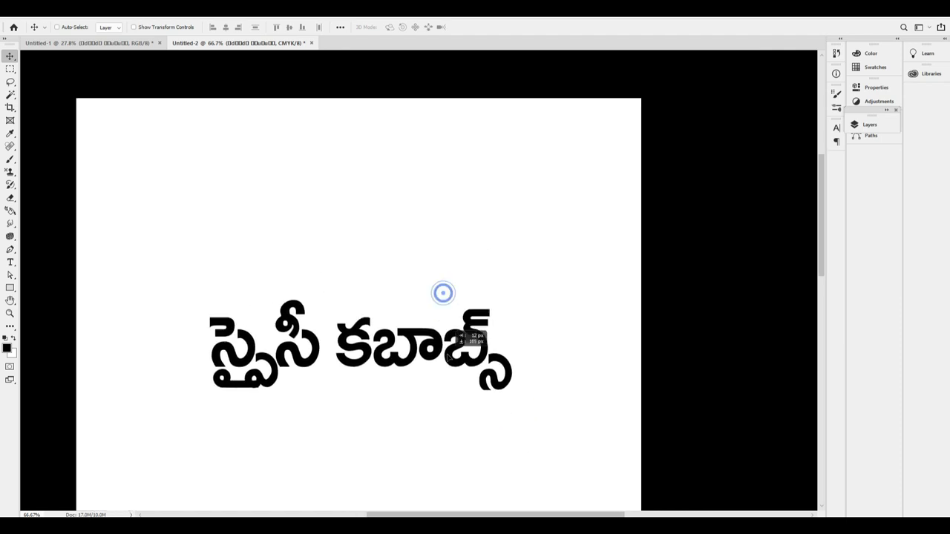
# Step: Copy the ప్రారంభోత్సవం lettering from Untitled-1 into Untitled-2 and place it near the page's upper-right corner
pyautogui.click(126, 42)
pyautogui.moveTo(322, 395); pyautogui.dragTo(517, 154)
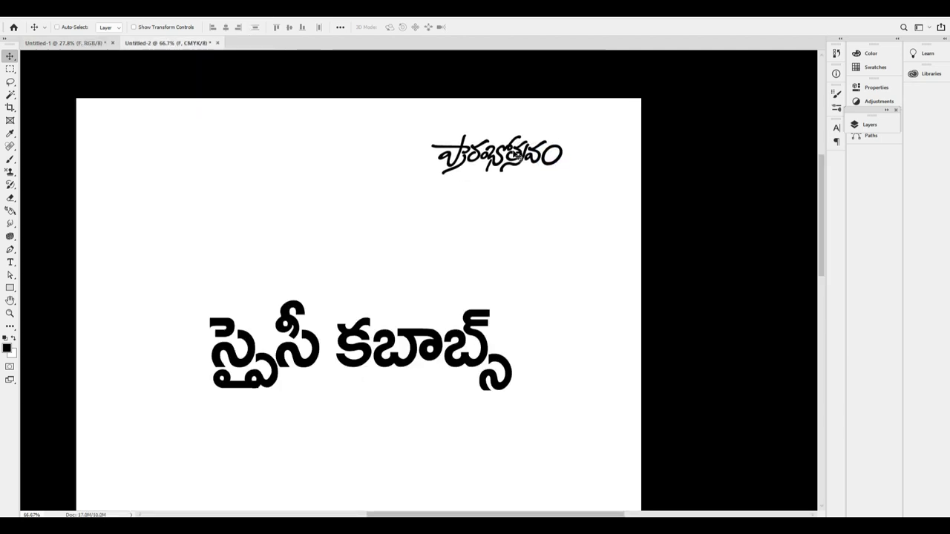
pyautogui.hotkey('ctrl', '+')
pyautogui.moveTo(575, 67); pyautogui.dragTo(566, 100)
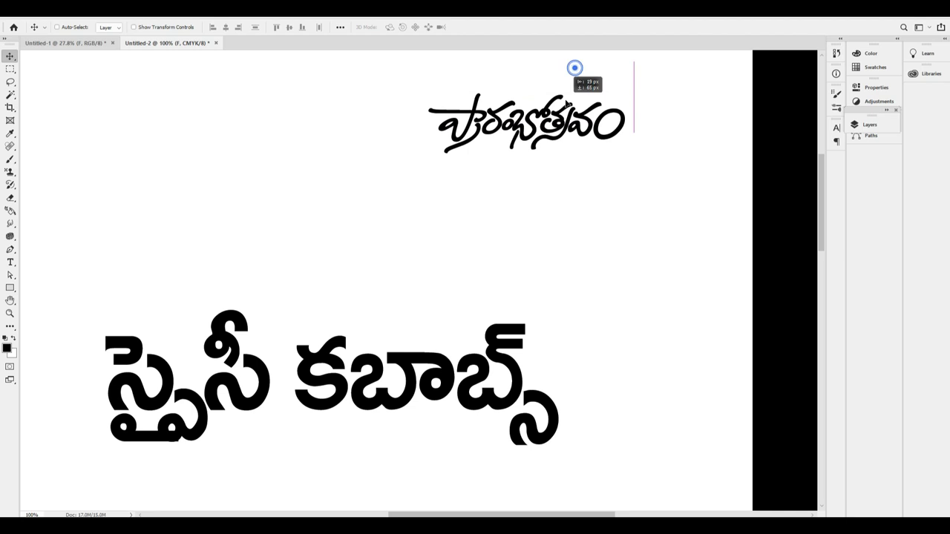
pyautogui.scroll(4, 616, 215)
pyautogui.hscroll(-2, 614, 260)
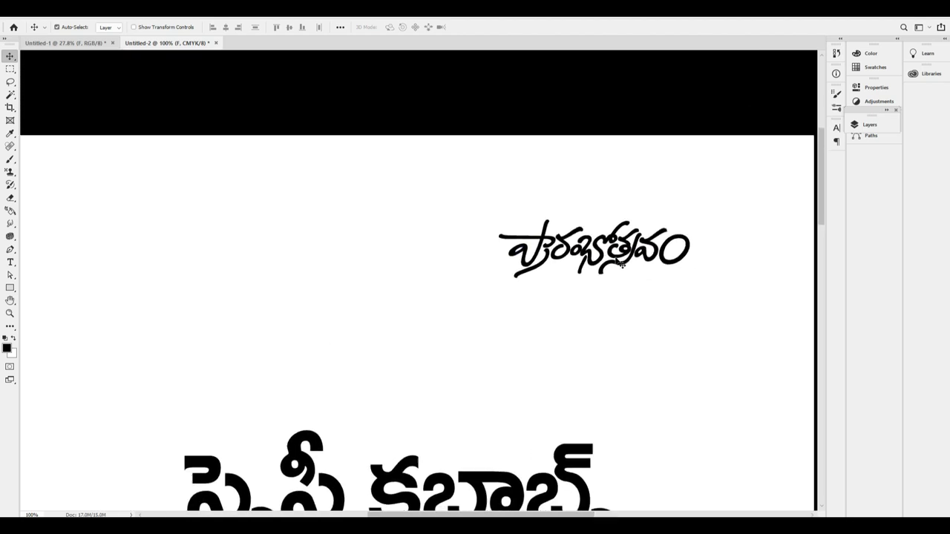
pyautogui.hotkey('ctrl', '-')
pyautogui.hotkey('ctrl', '-')
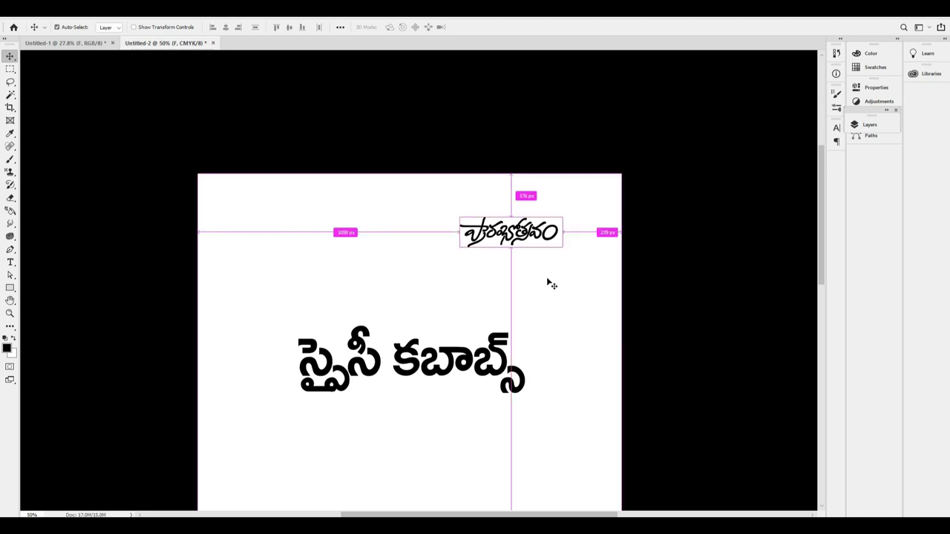
pyautogui.scroll(-1, 517, 273)
pyautogui.scroll(-1, 510, 269)
pyautogui.moveTo(530, 215); pyautogui.dragTo(531, 205)
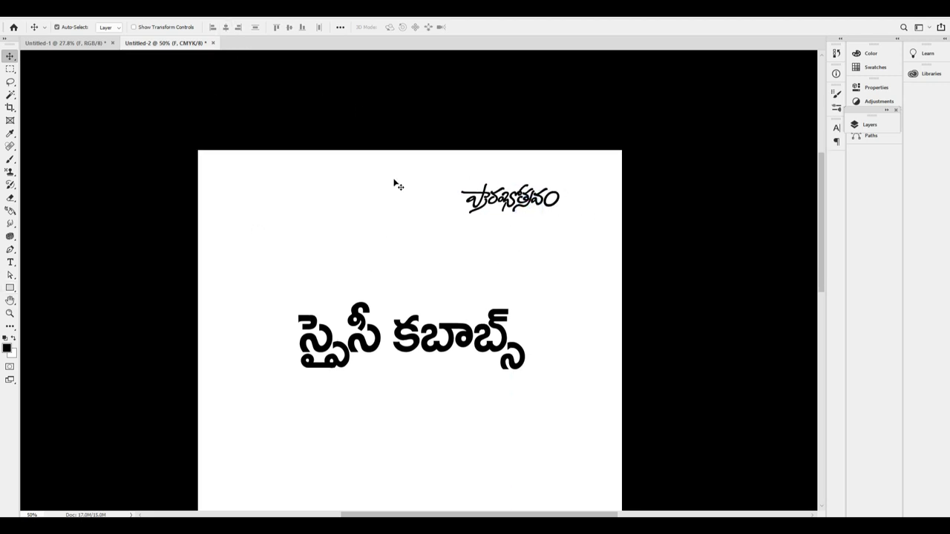
# Step: Draw a black rectangle about 525 × 433 px around the ప్రారంభోత్సవం lettering, overlapping the page's upper edge
pyautogui.click(11, 287)
pyautogui.moveTo(443, 143); pyautogui.dragTo(572, 250)
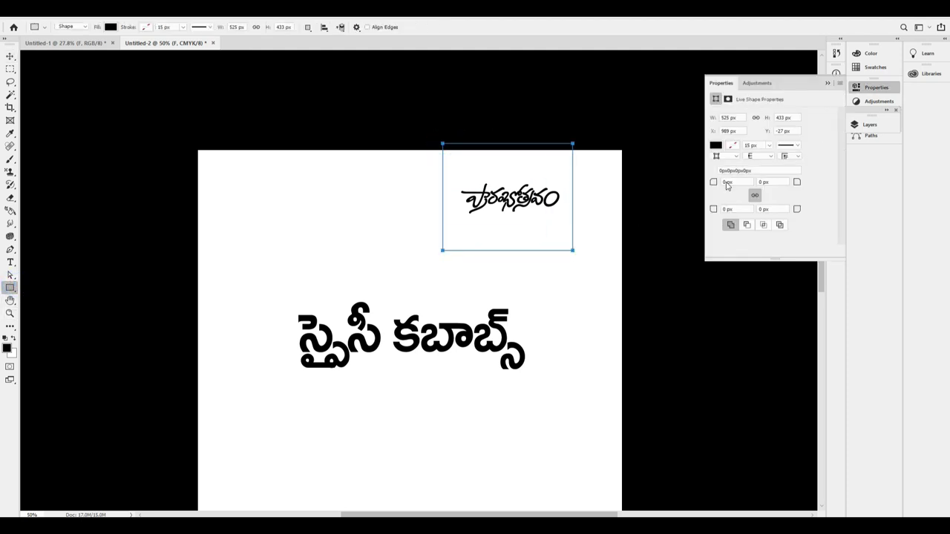
pyautogui.click(9, 56)
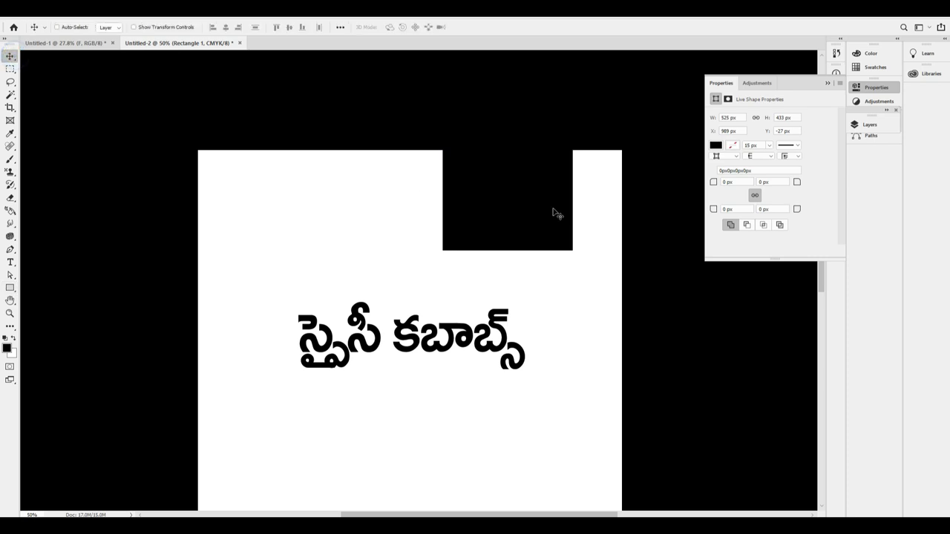
pyautogui.moveTo(553, 182); pyautogui.dragTo(593, 186)
pyautogui.hotkey('ctrl', 'z')
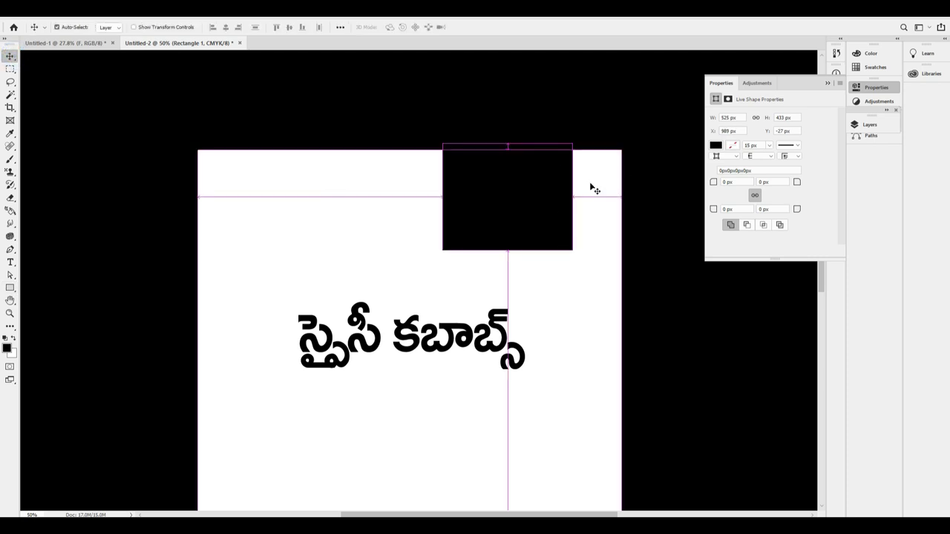
pyautogui.keyDown('shift'); pyautogui.click(528, 191); pyautogui.keyUp('shift')
pyautogui.moveTo(533, 164); pyautogui.dragTo(581, 212)
pyautogui.hotkey('ctrl', 'z')
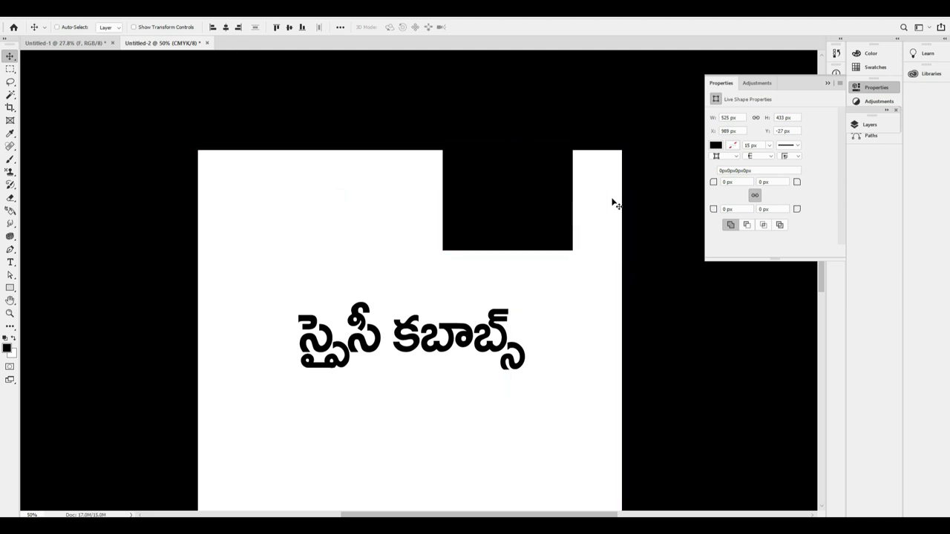
pyautogui.click(714, 146)
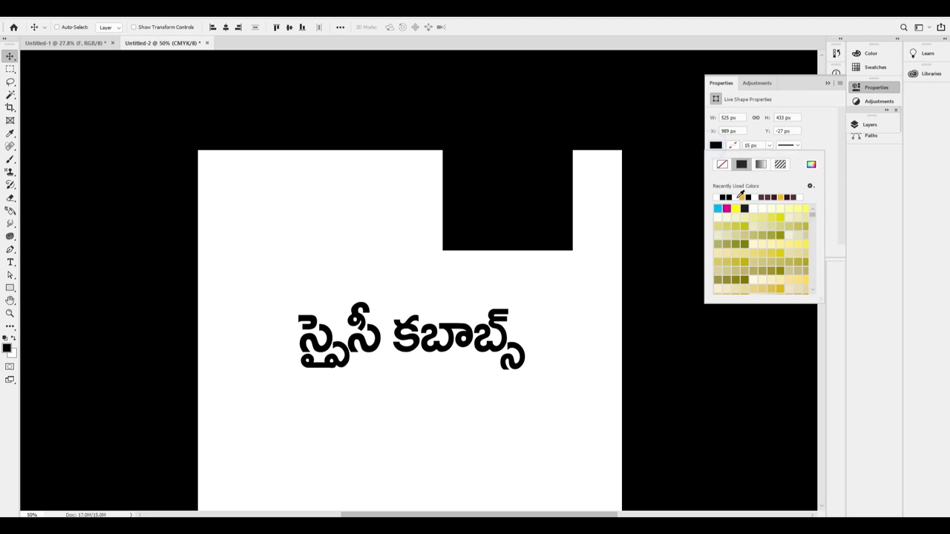
pyautogui.press('Escape')
# Step: Select the ప్రారంభోత్సవం text layer hidden against the black rectangle and fill its lettering with white
pyautogui.rightClick(496, 197)
pyautogui.click(512, 201)
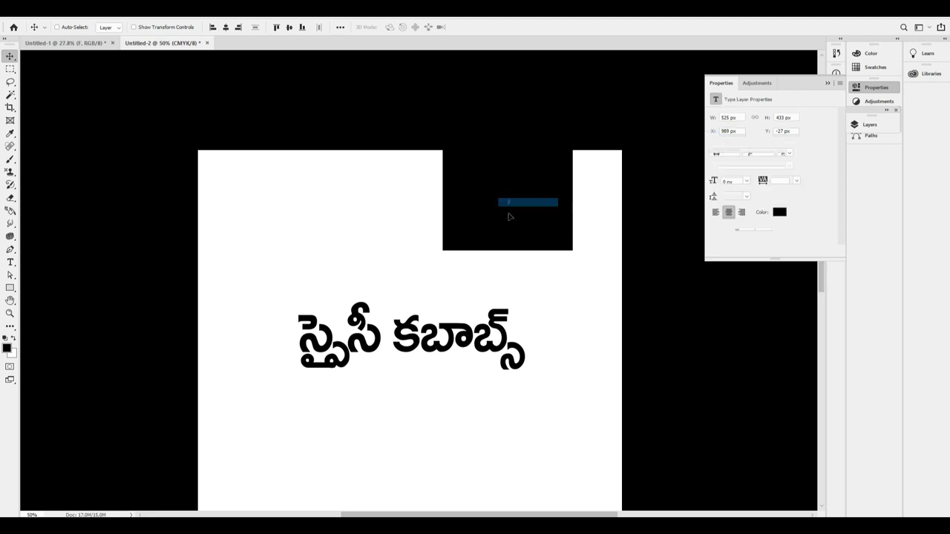
pyautogui.hotkey('ctrl', 'Delete')
pyautogui.hotkey('alt', 'Delete')
pyautogui.hotkey('ctrl', 'Delete')
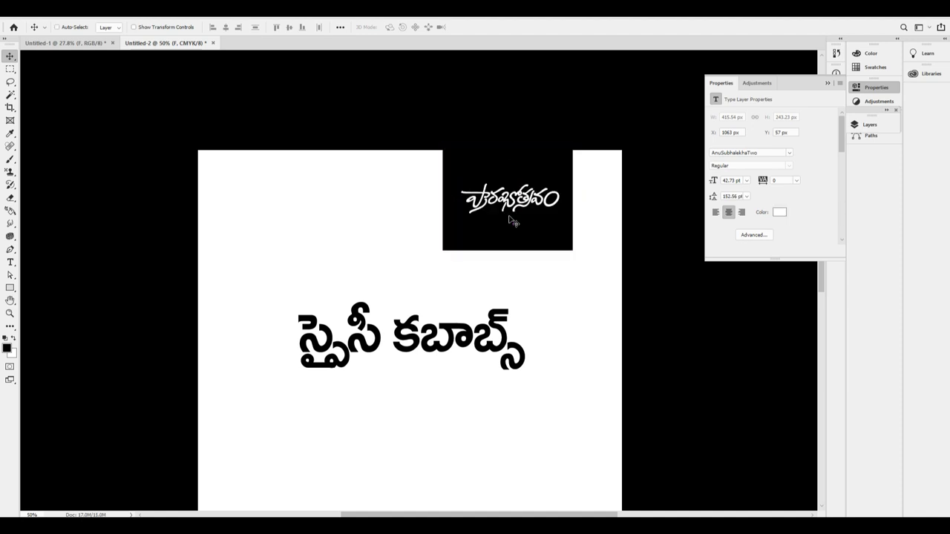
# Step: Shift the black rectangle behind the white lettering to about X 1044 px, Y -25 px
pyautogui.click(557, 161)
pyautogui.click(225, 27)
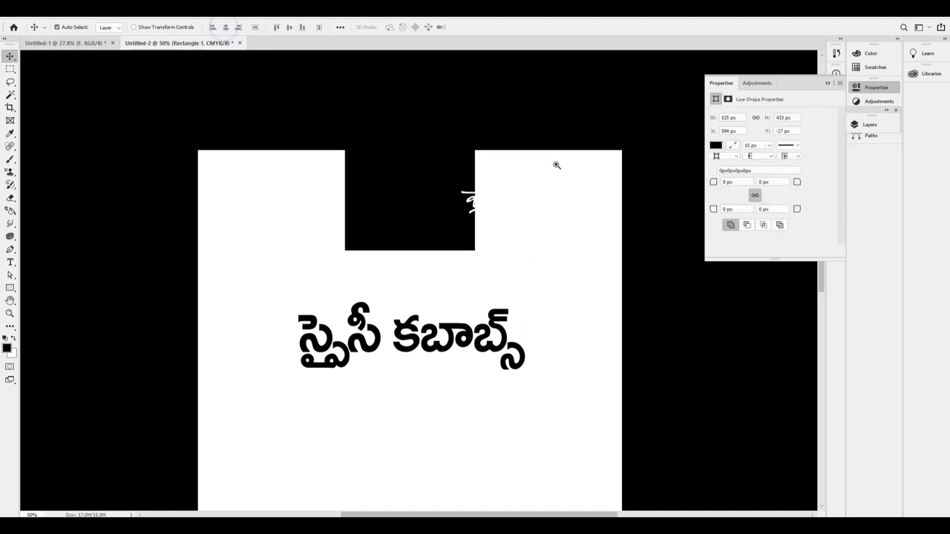
pyautogui.moveTo(401, 191); pyautogui.dragTo(512, 192)
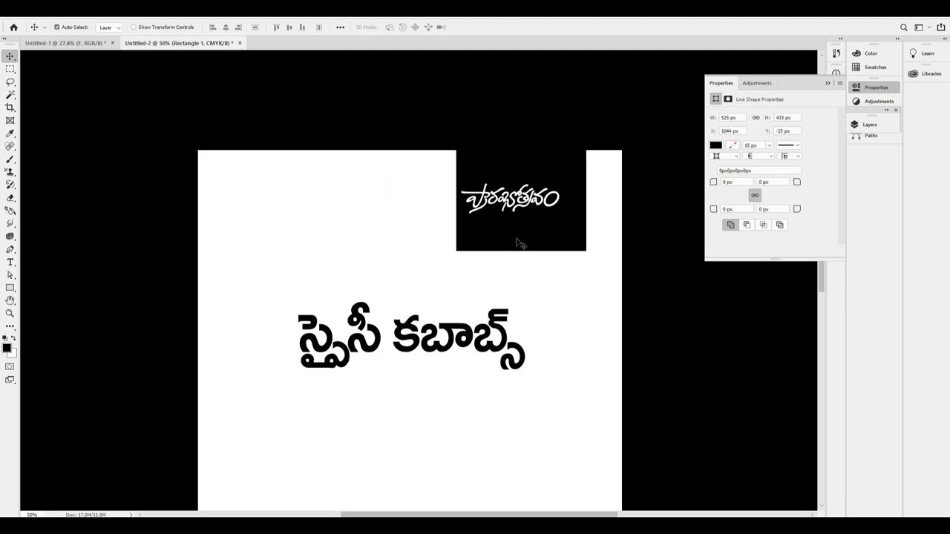
pyautogui.hotkey('ctrl', 't')
pyautogui.press('Return')
pyautogui.moveTo(589, 168); pyautogui.dragTo(618, 198)
pyautogui.hotkey('ctrl', '+')
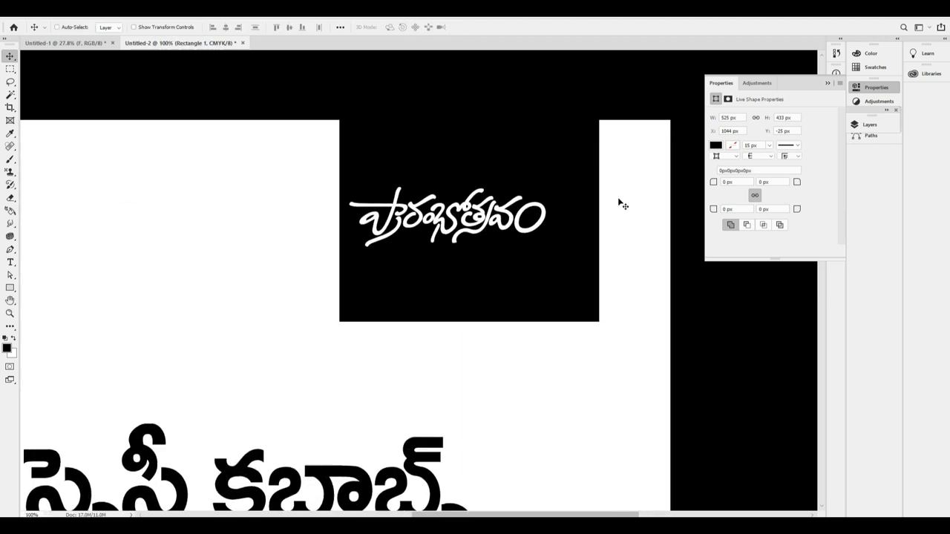
# Step: Centre the white ప్రారంభోత్సవం lettering horizontally within the black rectangle
pyautogui.moveTo(499, 224); pyautogui.dragTo(520, 214)
pyautogui.moveTo(553, 286); pyautogui.dragTo(548, 276)
pyautogui.hotkey('ctrl', 'z')
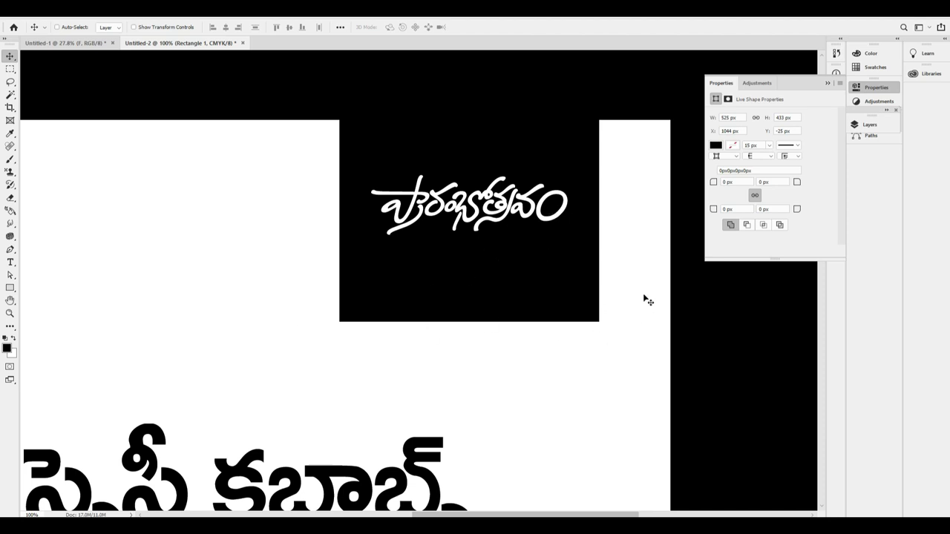
# Step: Unlink the black rectangle's corner radii and round only its lower-left corner with a 150 px radius
pyautogui.click(754, 195)
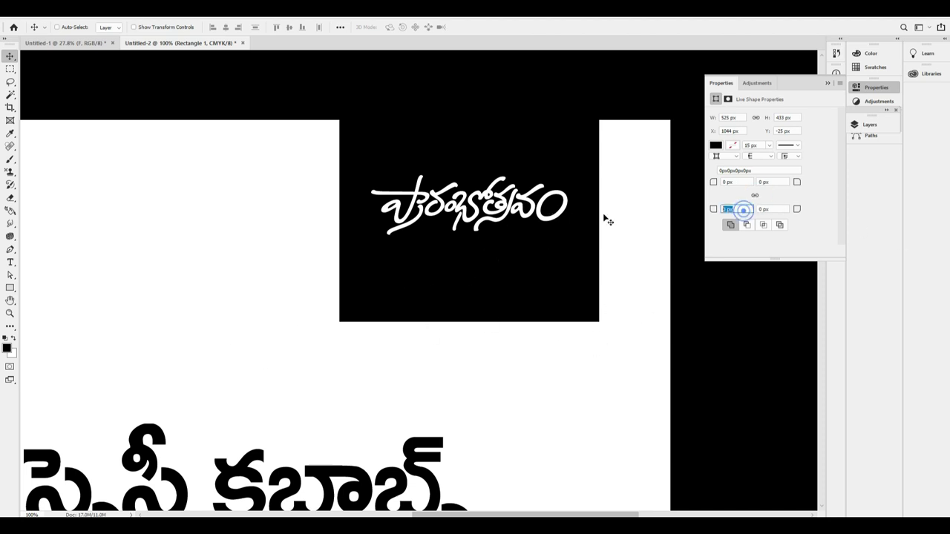
pyautogui.press('Tab')
pyautogui.write('100')
pyautogui.press('Tab')
pyautogui.write('150')
pyautogui.press('Tab')
pyautogui.write('150')
pyautogui.press('Tab')
pyautogui.hotkey('shift', 'Tab')
pyautogui.write('0')
pyautogui.press('Tab')
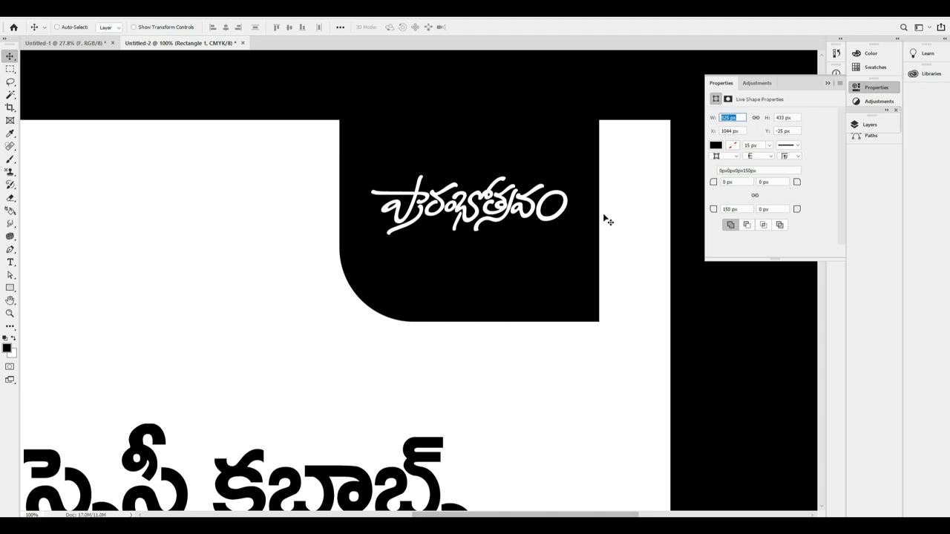
# Step: Reposition the white ప్రారంభోత్సవం lettering slightly further left within the rounded black shape
pyautogui.click(870, 91)
pyautogui.moveTo(647, 327); pyautogui.dragTo(643, 327)
pyautogui.moveTo(507, 268); pyautogui.dragTo(527, 269)
pyautogui.hotkey('ctrl', 'z')
pyautogui.moveTo(521, 209); pyautogui.dragTo(543, 185)
pyautogui.hotkey('ctrl', '-')
pyautogui.scroll(5, 508, 174)
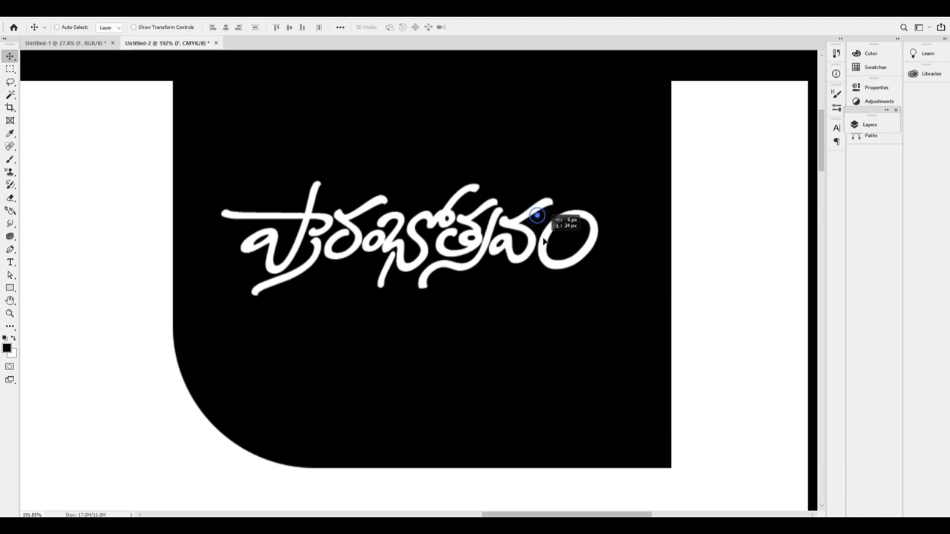
pyautogui.hotkey('ctrl', '1')
pyautogui.moveTo(491, 246); pyautogui.dragTo(525, 280)
pyautogui.press('F7')
pyautogui.press('p')
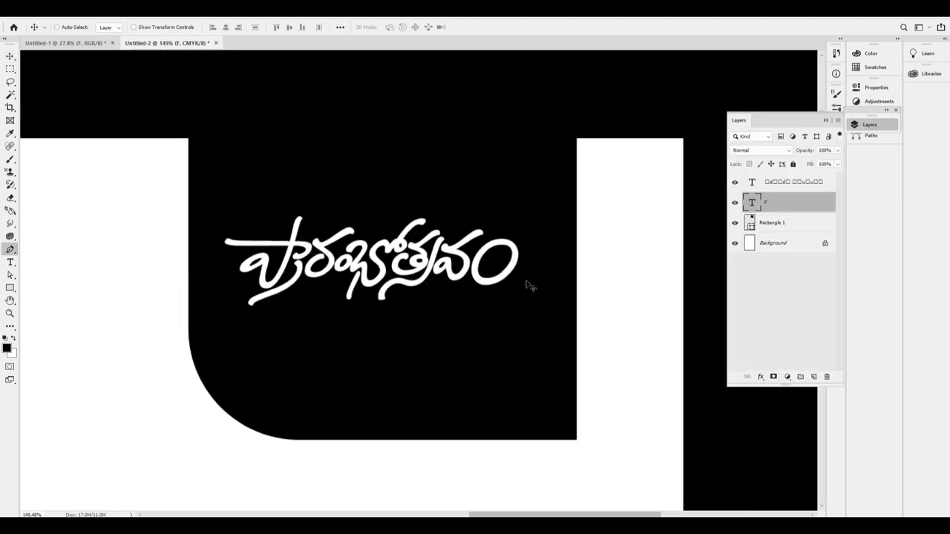
pyautogui.click(524, 284)
pyautogui.moveTo(536, 248); pyautogui.dragTo(529, 239)
pyautogui.click(505, 227)
pyautogui.click(490, 231)
pyautogui.click(484, 230)
pyautogui.hotkey('ctrl', 'z')
pyautogui.hotkey('ctrl', 'z')
pyautogui.hotkey('ctrl', 'z')
pyautogui.hotkey('ctrl', 'z')
pyautogui.hotkey('ctrl', 'z')
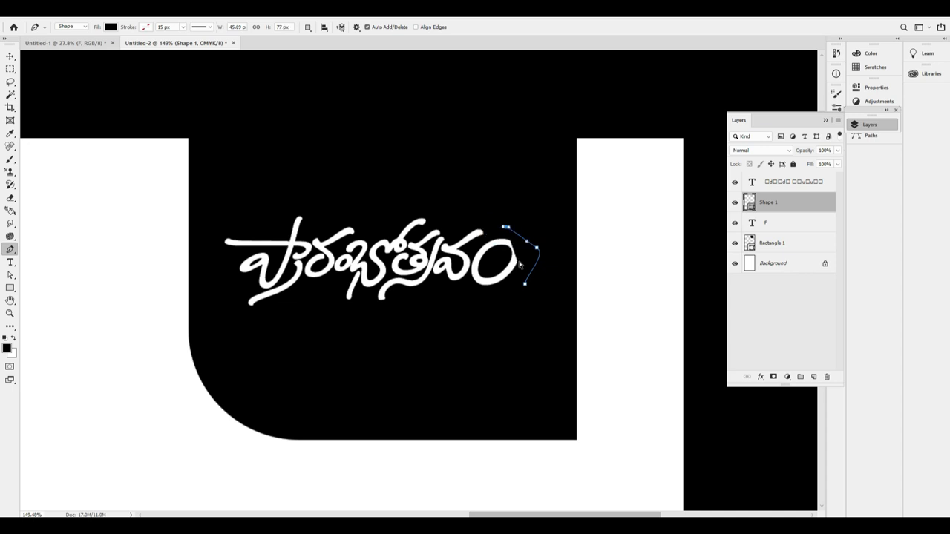
# Step: Set the Pen tool to Path mode, trace around the final ం of the white lettering and convert the path to a selection
pyautogui.click(72, 27)
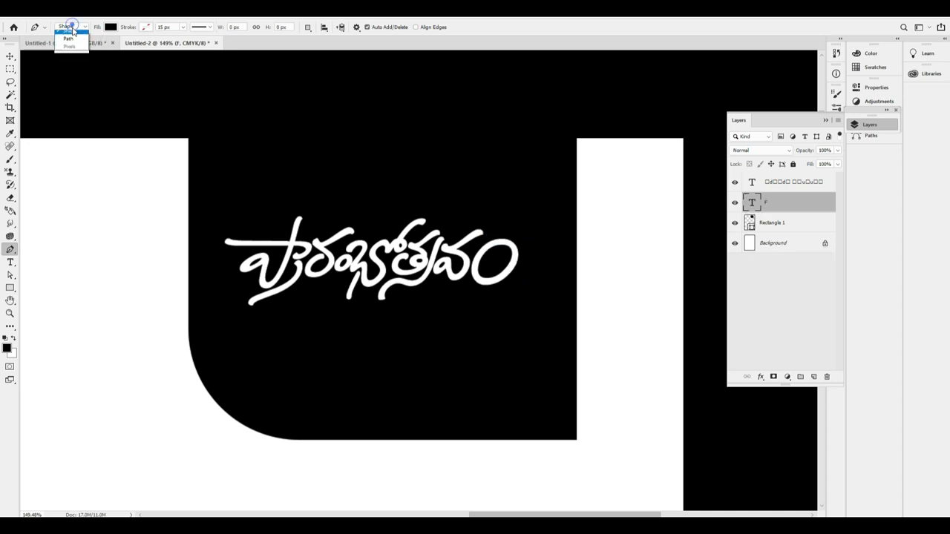
pyautogui.click(72, 43)
pyautogui.scroll(5, 473, 307)
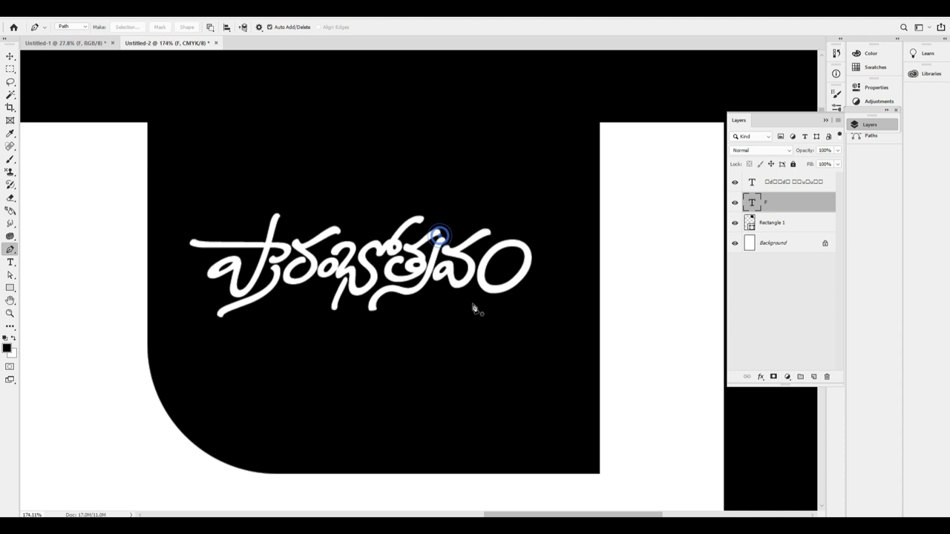
pyautogui.click(489, 181)
pyautogui.click(468, 283)
pyautogui.click(466, 315)
pyautogui.click(483, 330)
pyautogui.click(628, 312)
pyautogui.click(651, 239)
pyautogui.click(647, 160)
pyautogui.click(566, 143)
pyautogui.click(522, 158)
pyautogui.hotkey('ctrl', 'Return')
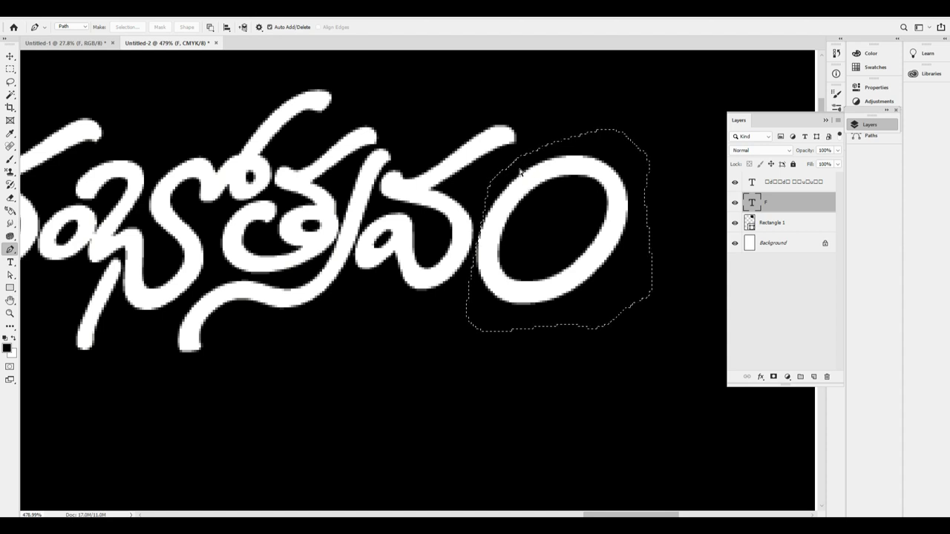
# Step: Add a layer mask to the white lettering from the selection and invert it to hide the final ం
pyautogui.click(773, 376)
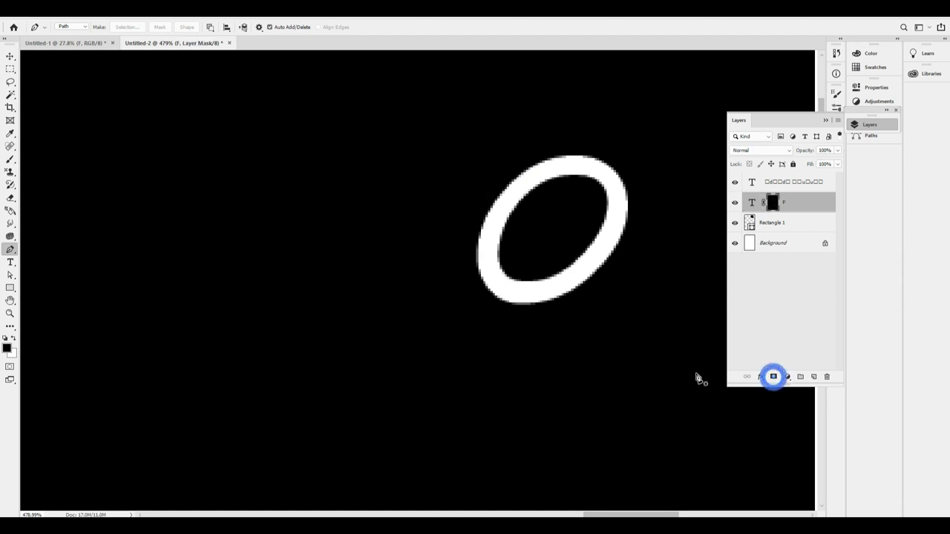
pyautogui.hotkey('ctrl', 'i')
pyautogui.hotkey('ctrl', 'i')
pyautogui.hotkey('ctrl', 'i')
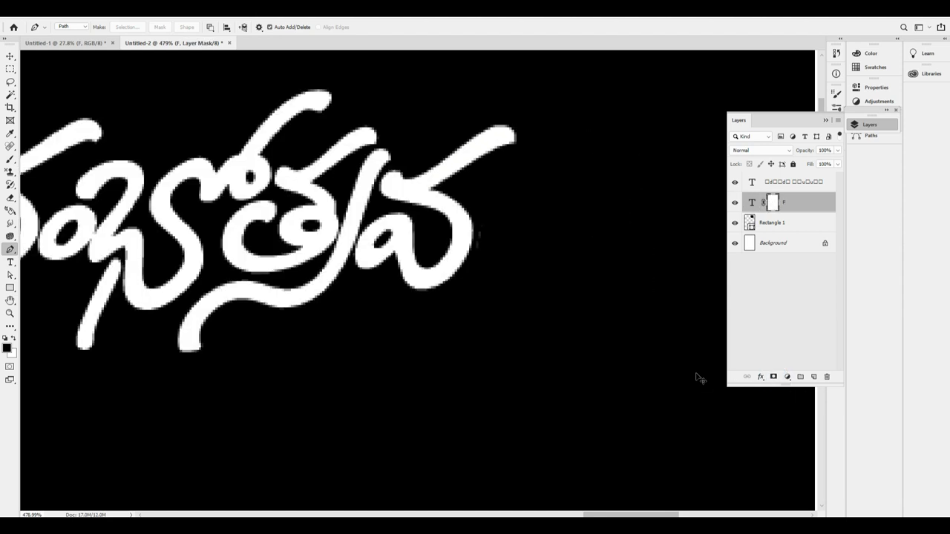
# Step: Fit and reposition the masked white lettering inside the black rounded shape using Free Transform
pyautogui.press('v')
pyautogui.hotkey('ctrl', '0')
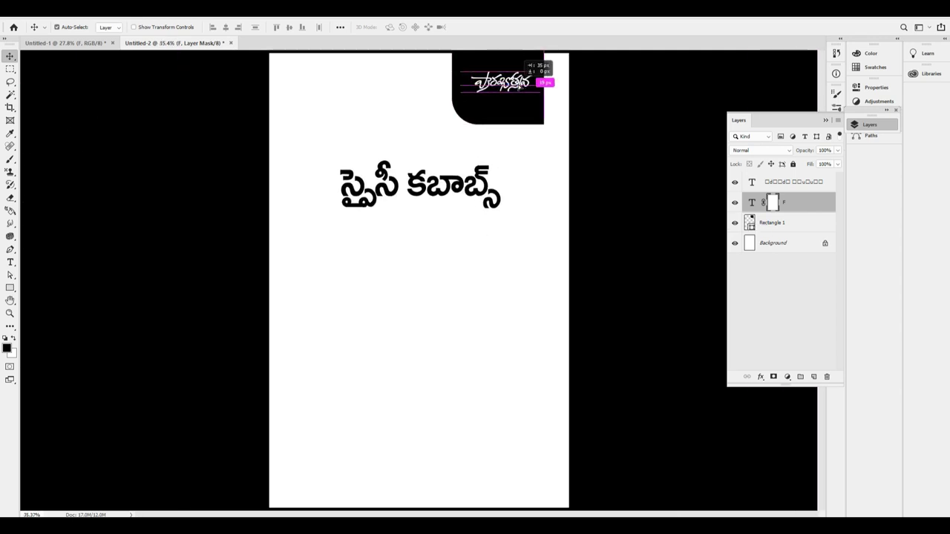
pyautogui.moveTo(532, 80); pyautogui.dragTo(569, 159)
pyautogui.hotkey('ctrl', 't')
pyautogui.moveTo(649, 126); pyautogui.dragTo(450, 164)
pyautogui.press('Return')
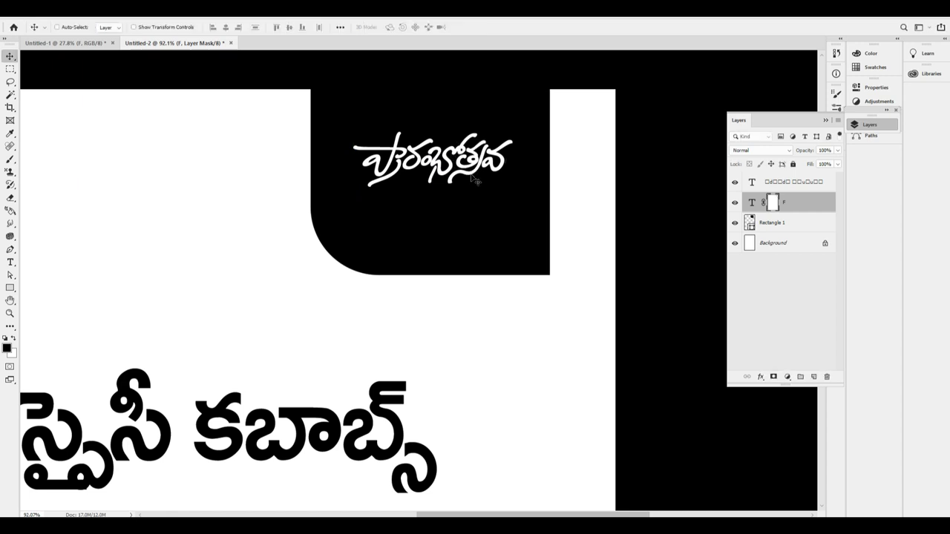
pyautogui.moveTo(499, 175)
pyautogui.mouseDown()
pyautogui.moveTo(492, 161)
pyautogui.moveTo(487, 171)
pyautogui.mouseUp()
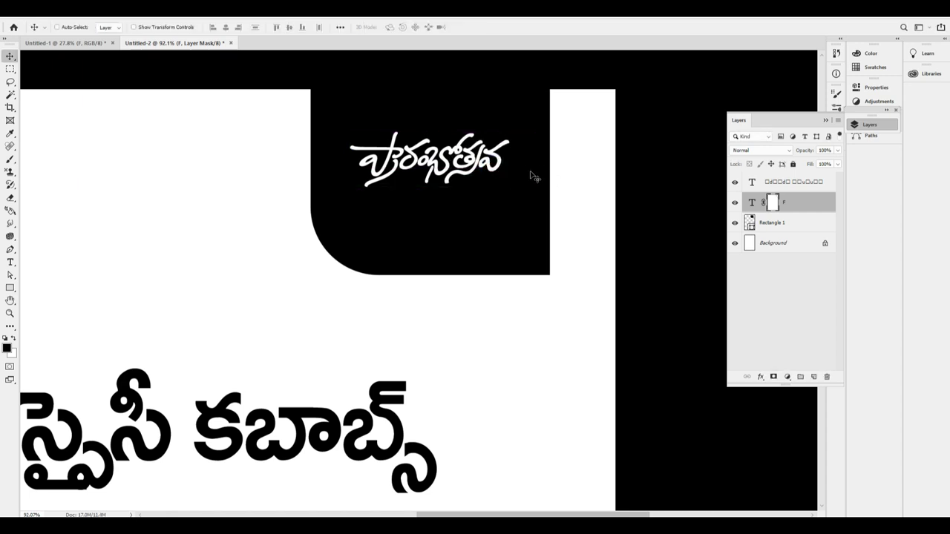
# Step: Dock the Layers panel below Channels and Paths
pyautogui.scroll(1, 642, 256)
pyautogui.click(862, 124)
pyautogui.moveTo(868, 121); pyautogui.dragTo(864, 156)
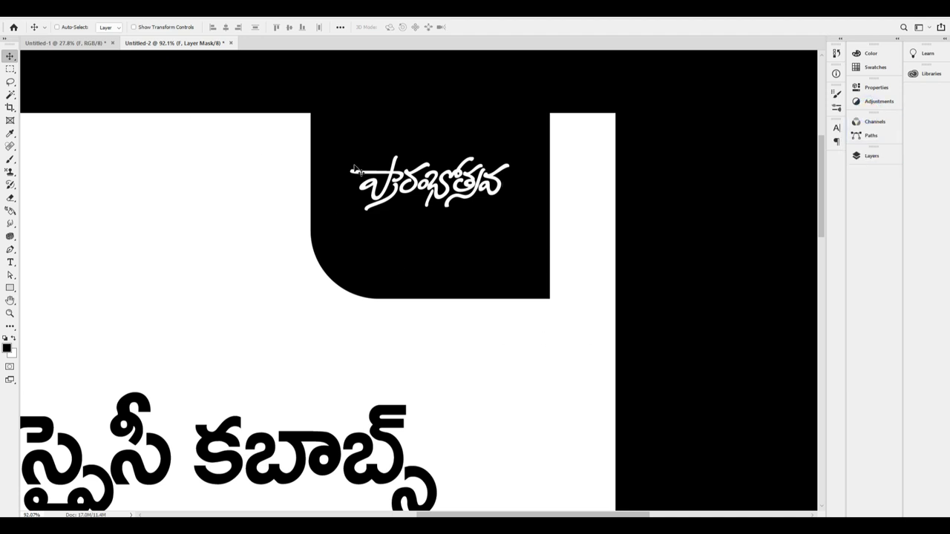
# Step: Place the white ఆహ్వానం text beneath the lettering inside the black shape, lined up near the lettering's right end
pyautogui.press('F7')
pyautogui.moveTo(462, 258); pyautogui.dragTo(498, 234)
pyautogui.moveTo(540, 234); pyautogui.dragTo(529, 241)
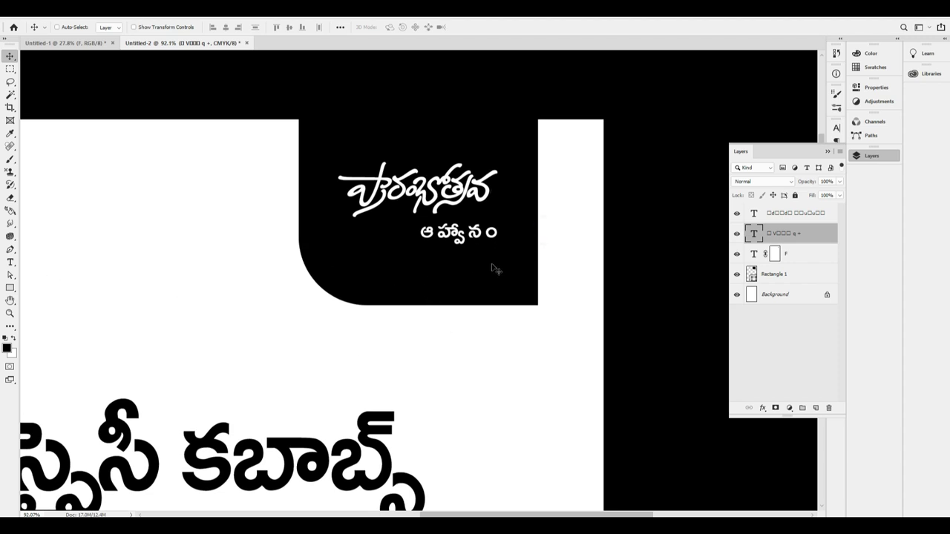
# Step: Create a white placeholder text line and move it inside the black shape, below the ఆహ్వానం text
pyautogui.click(10, 262)
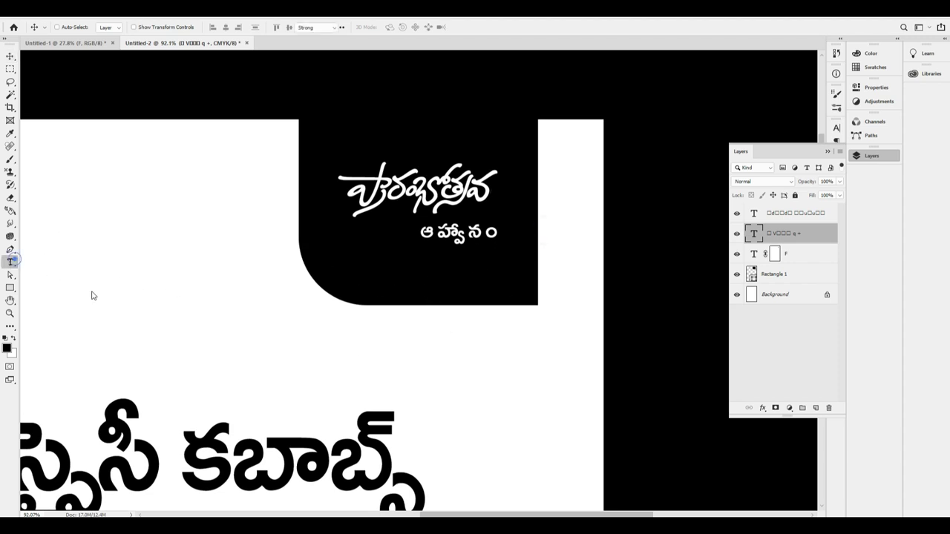
pyautogui.click(362, 342)
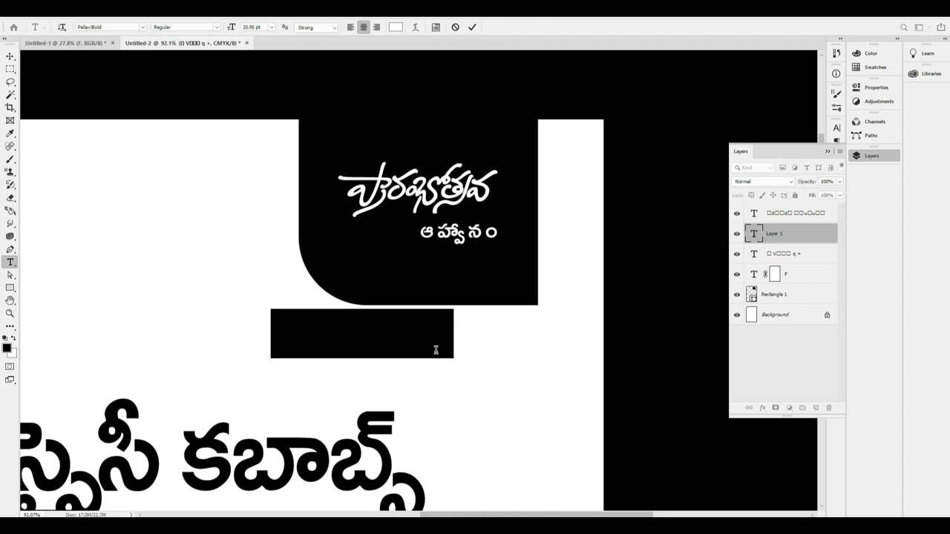
pyautogui.click(389, 333)
pyautogui.hotkey('ctrl', 'a')
pyautogui.hotkey('ctrl', 'Return')
pyautogui.press('v')
pyautogui.moveTo(394, 337); pyautogui.dragTo(453, 272)
# Step: Replace the placeholder text with 10-10-2020 and nudge the date line into place below ఆహ్వానం
pyautogui.press('t')
pyautogui.click(452, 272)
pyautogui.hotkey('ctrl', 'a')
pyautogui.write('త')
pyautogui.hotkey('ctrl', 'a')
pyautogui.write('10-10-2020')
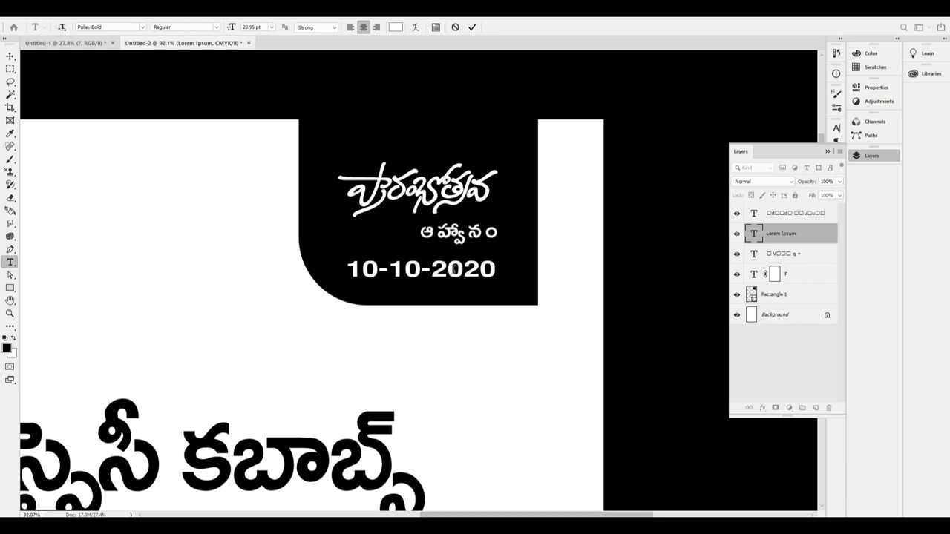
pyautogui.hotkey('ctrl', 'Return')
pyautogui.press('v')
pyautogui.moveTo(452, 265); pyautogui.dragTo(457, 266)
# Step: Enlarge the masked white lettering slightly and reposition it in the upper part of the black shape
pyautogui.keyDown('ctrl'); pyautogui.click(525, 191); pyautogui.keyUp('ctrl')
pyautogui.hotkey('ctrl', '-')
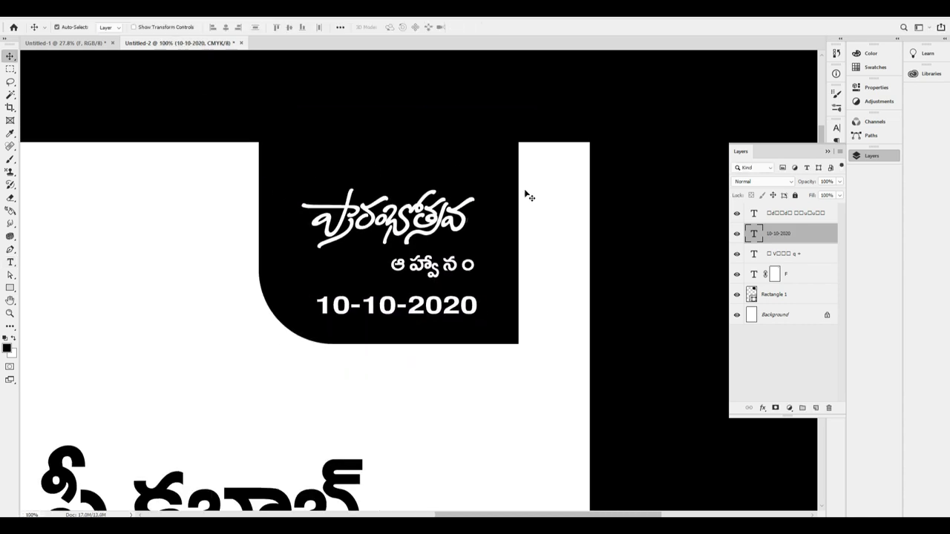
pyautogui.keyDown('ctrl'); pyautogui.click(430, 208); pyautogui.keyUp('ctrl')
pyautogui.moveTo(430, 208); pyautogui.dragTo(429, 202)
pyautogui.hotkey('ctrl', 't')
pyautogui.moveTo(510, 202); pyautogui.dragTo(526, 207)
pyautogui.moveTo(472, 222); pyautogui.dragTo(458, 226)
pyautogui.press('Return')
# Step: Shift the ఆహ్వానం text and the 10-10-2020 date left to line up under the enlarged lettering
pyautogui.moveTo(468, 260); pyautogui.dragTo(456, 260)
pyautogui.moveTo(460, 307); pyautogui.dragTo(445, 301)
pyautogui.hotkey('ctrl', '-')
pyautogui.moveTo(374, 332); pyautogui.dragTo(397, 302)
pyautogui.scroll(-1, 397, 302)
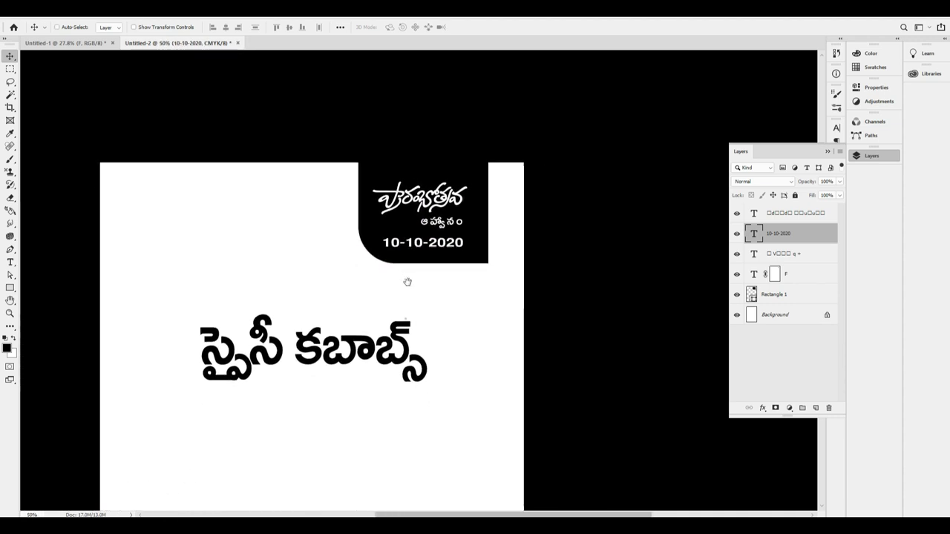
# Step: Narrow the black rounded shape to 88.19% of its width and nudge it slightly right behind the text
pyautogui.click(475, 247)
pyautogui.scroll(-1, 460, 233)
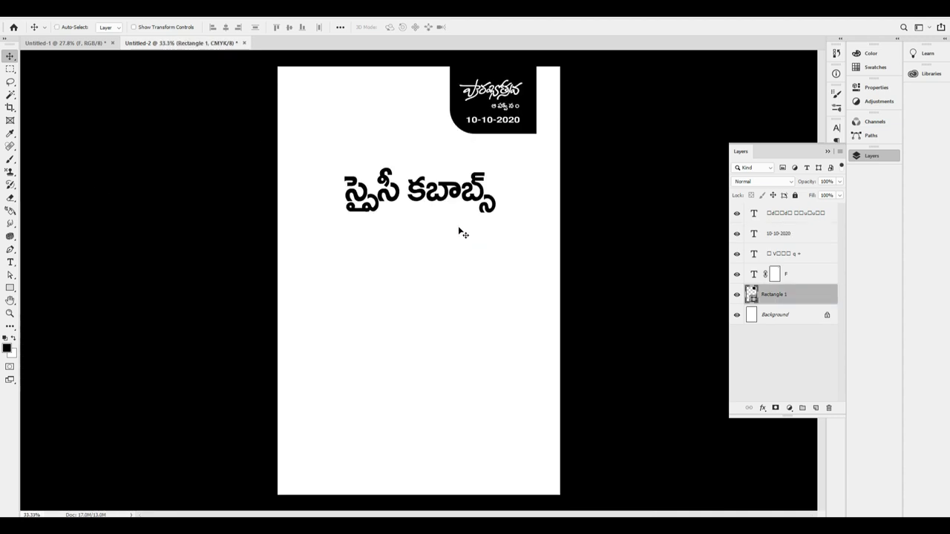
pyautogui.moveTo(512, 156); pyautogui.dragTo(542, 165)
pyautogui.moveTo(546, 164); pyautogui.dragTo(468, 237)
pyautogui.moveTo(456, 149)
pyautogui.mouseDown()
pyautogui.moveTo(466, 153)
pyautogui.moveTo(492, 131)
pyautogui.moveTo(475, 157)
pyautogui.moveTo(464, 153)
pyautogui.mouseUp()
pyautogui.hotkey('ctrl', 'z')
pyautogui.hotkey('ctrl', 'z')
pyautogui.hotkey('ctrl', 't')
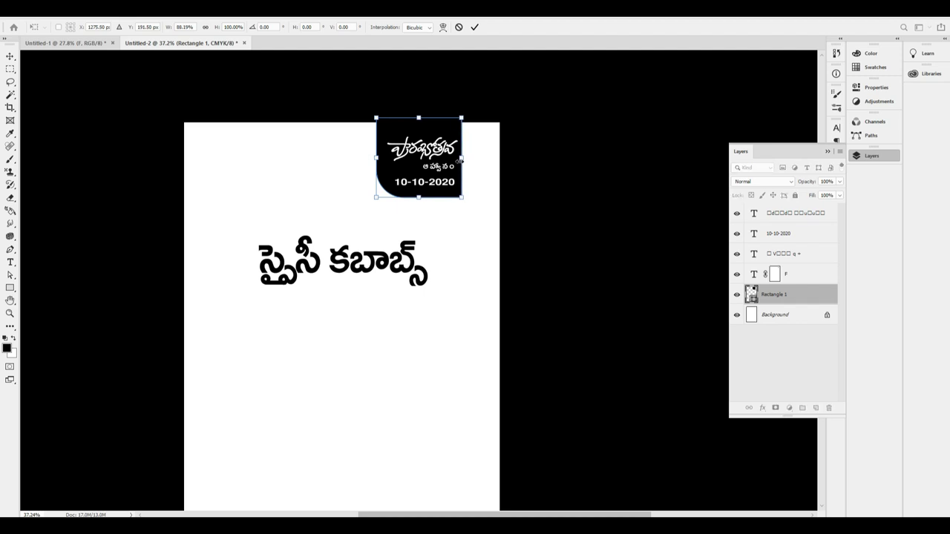
pyautogui.press('Return')
pyautogui.hotkey('shift', 'Right')
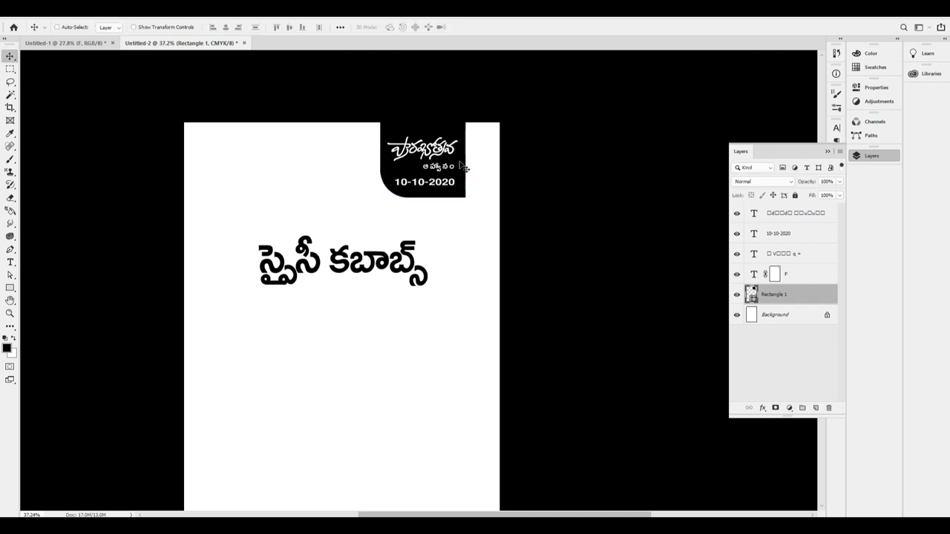
# Step: Centre the స్పైసీ కబాబ్స్ title horizontally on the page and move it up towards the black rounded shape
pyautogui.scroll(2, 468, 174)
pyautogui.scroll(2, 443, 246)
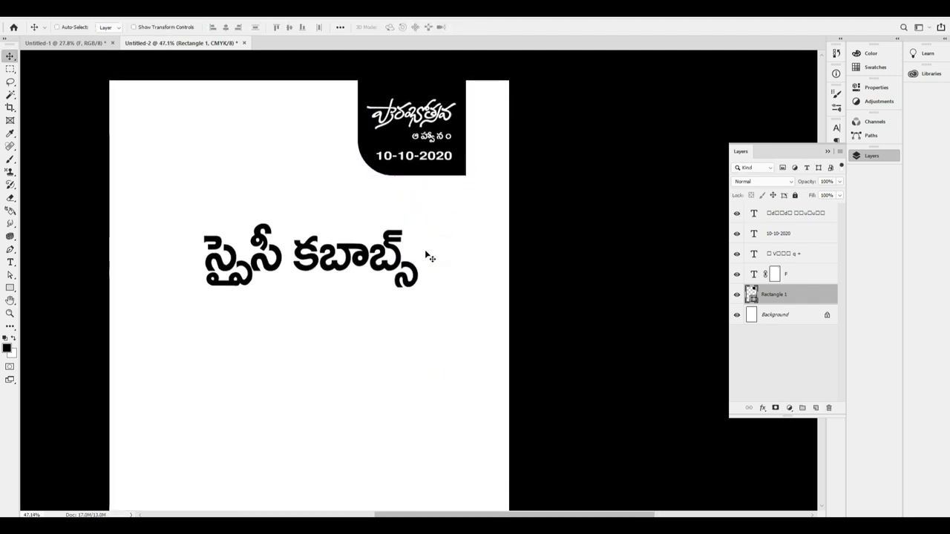
pyautogui.keyDown('ctrl'); pyautogui.click(399, 271); pyautogui.keyUp('ctrl')
pyautogui.hotkey('ctrl', 'a')
pyautogui.click(226, 29)
pyautogui.hotkey('ctrl', 'd')
pyautogui.hotkey('shift', 'Up')
pyautogui.hotkey('shift', 'Up')
pyautogui.hotkey('shift', 'Up')
pyautogui.hotkey('shift', 'Up')
pyautogui.hotkey('shift', 'Up')
pyautogui.hotkey('shift', 'Up')
pyautogui.hotkey('shift', 'Up')
pyautogui.hotkey('shift', 'Up')
pyautogui.hotkey('shift', 'Up')
pyautogui.hotkey('shift', 'Up')
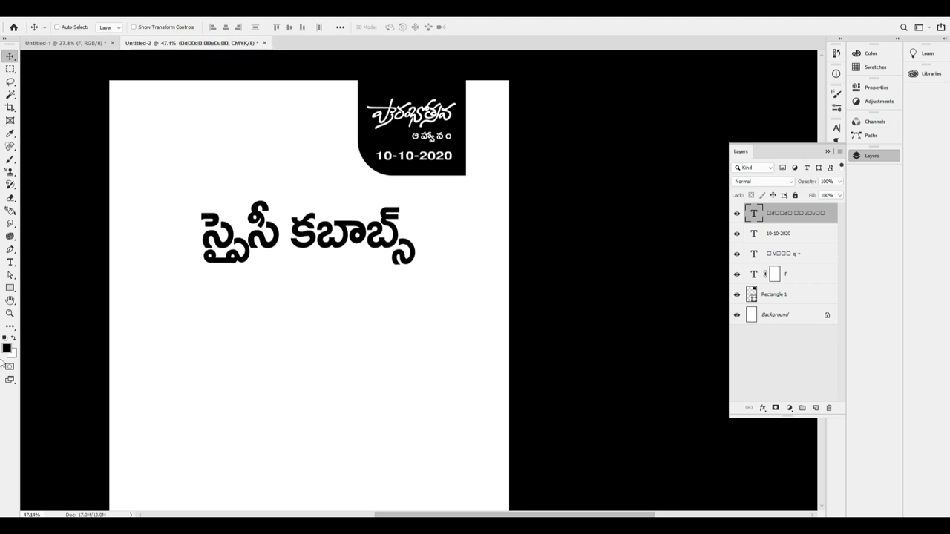
# Step: Draw a black rectangle of about 1070 × 526 px around the title and centre it horizontally on the page
pyautogui.click(11, 287)
pyautogui.moveTo(181, 186); pyautogui.dragTo(431, 308)
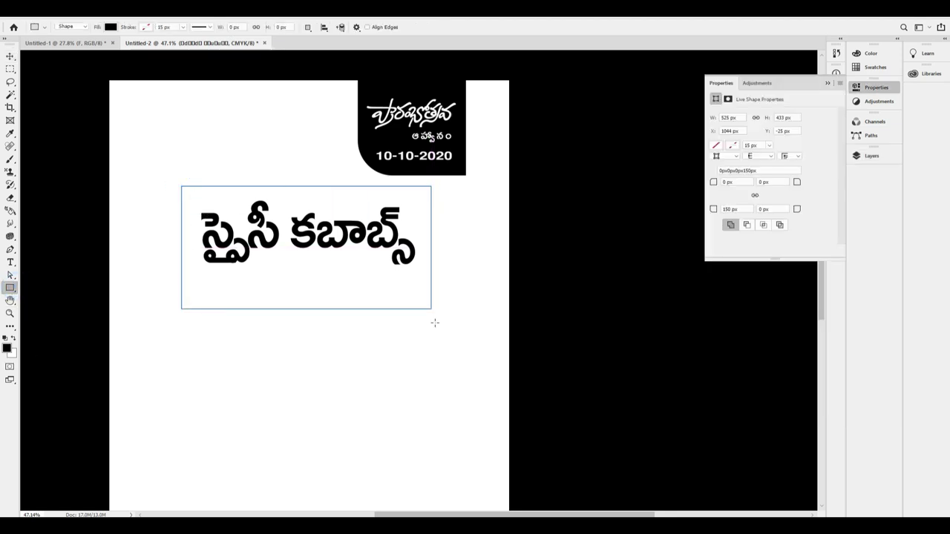
pyautogui.click(144, 26)
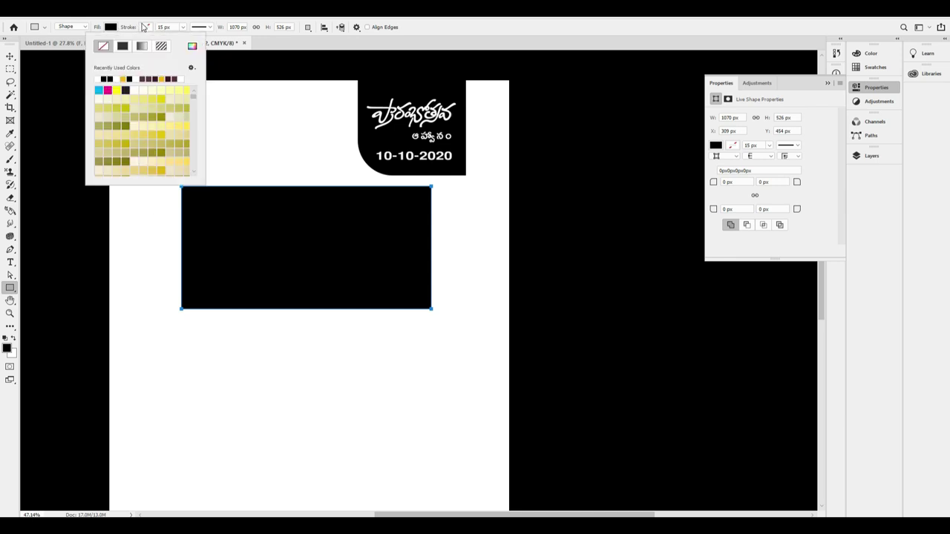
pyautogui.click(111, 28)
pyautogui.press('Escape')
pyautogui.press('v')
pyautogui.hotkey('ctrl', 'a')
pyautogui.click(227, 27)
pyautogui.hotkey('ctrl', 'd')
# Step: Select the స్పైసీ కబాబ్స్ title layer within the black rectangle and colour its text white
pyautogui.rightClick(293, 235)
pyautogui.click(356, 248)
pyautogui.hotkey('ctrl', 'BackSpace')
pyautogui.hotkey('alt', 'BackSpace')
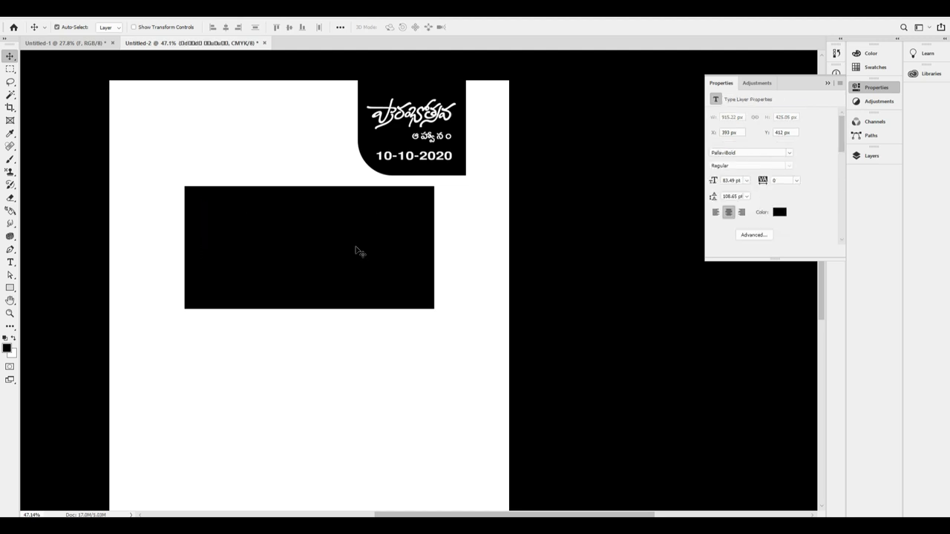
pyautogui.hotkey('ctrl', 'BackSpace')
# Step: Centre the white title horizontally on the page and nudge it up to Y 394 px within the black rectangle
pyautogui.hotkey('ctrl', 'a')
pyautogui.click(225, 27)
pyautogui.hotkey('ctrl', 'd')
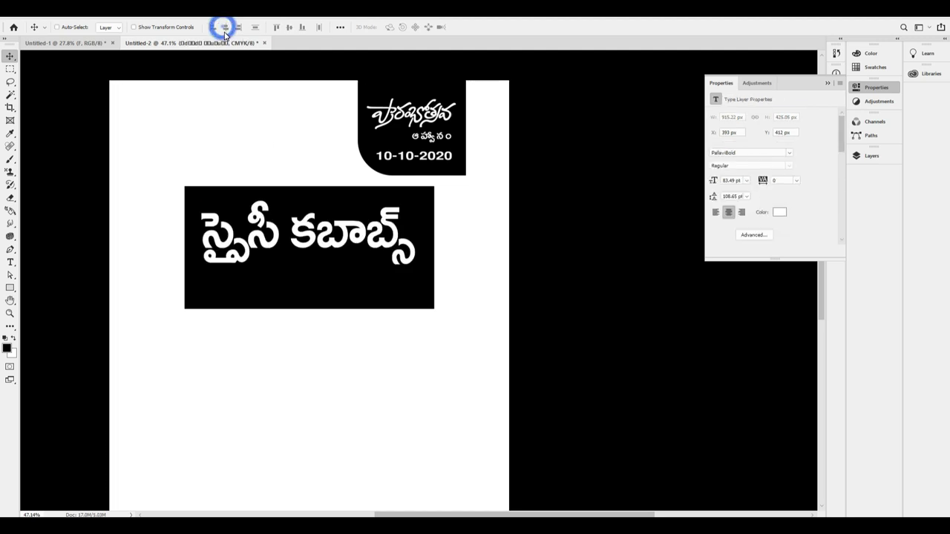
pyautogui.hotkey('ctrl', 'a')
pyautogui.click(224, 27)
pyautogui.click(312, 220)
pyautogui.hotkey('ctrl', 'a')
pyautogui.click(225, 27)
pyautogui.press('Up')
pyautogui.press('Up')
pyautogui.press('Up')
pyautogui.press('Up')
pyautogui.press('Up')
pyautogui.press('Up')
pyautogui.press('Up')
pyautogui.press('Up')
pyautogui.press('Up')
pyautogui.press('Up')
pyautogui.press('Up')
pyautogui.press('Up')
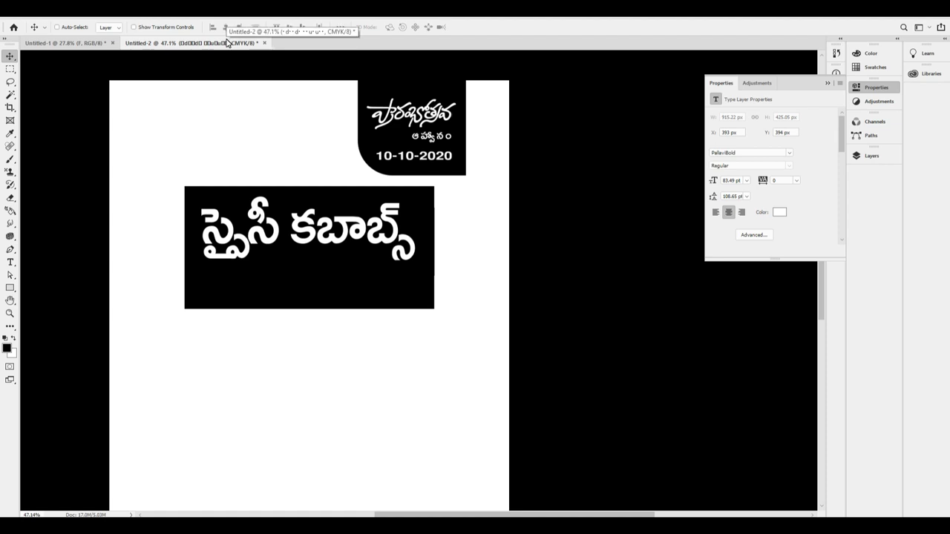
# Step: Start a new text line below the black rectangle and set its font to Arial Regular
pyautogui.scroll(-3, 319, 399)
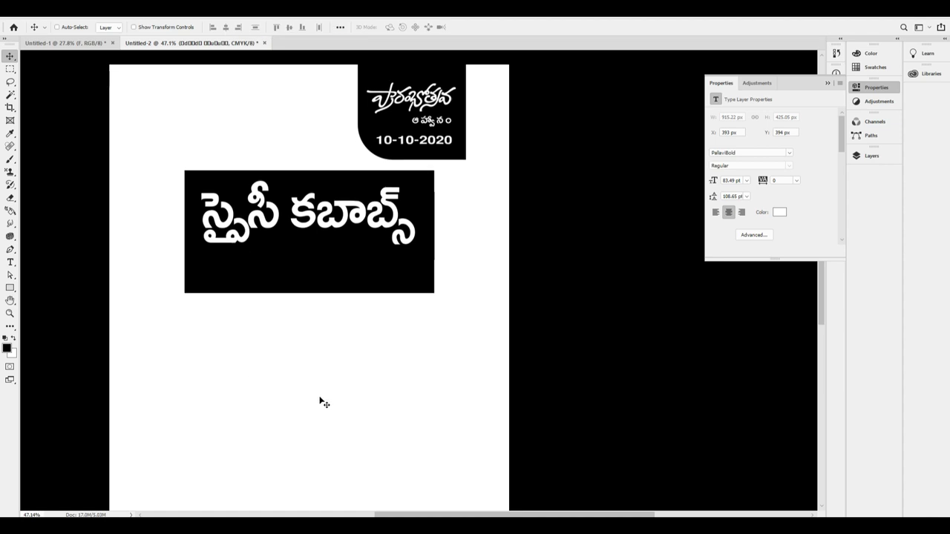
pyautogui.press('t')
pyautogui.click(311, 351)
pyautogui.press('BackSpace')
pyautogui.hotkey('ctrl', 'a')
pyautogui.click(115, 26)
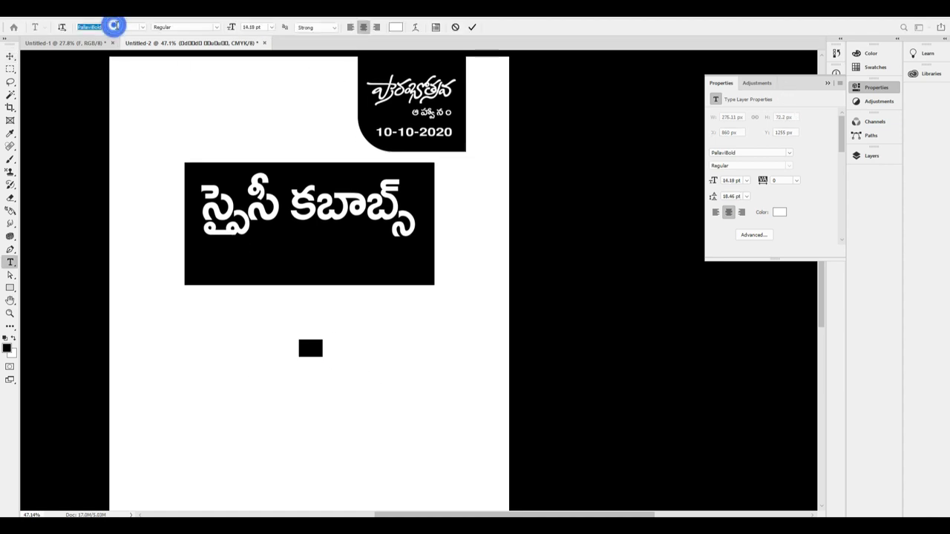
pyautogui.write('arial')
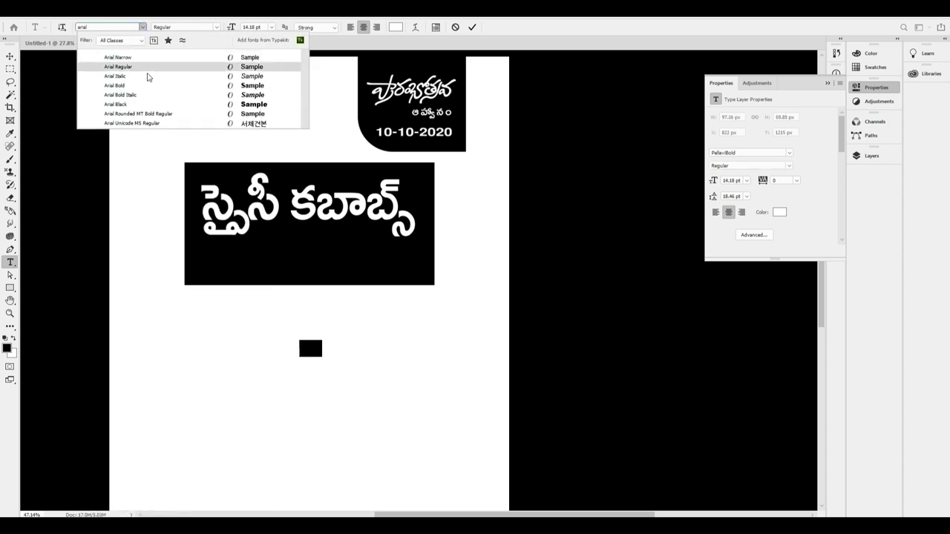
pyautogui.click(140, 66)
# Step: Move the new text line under the title inside the black rectangle and change its wording to "Timings: Everyday 4pm -10pm"
pyautogui.moveTo(288, 373); pyautogui.dragTo(316, 264)
pyautogui.doubleClick(339, 235)
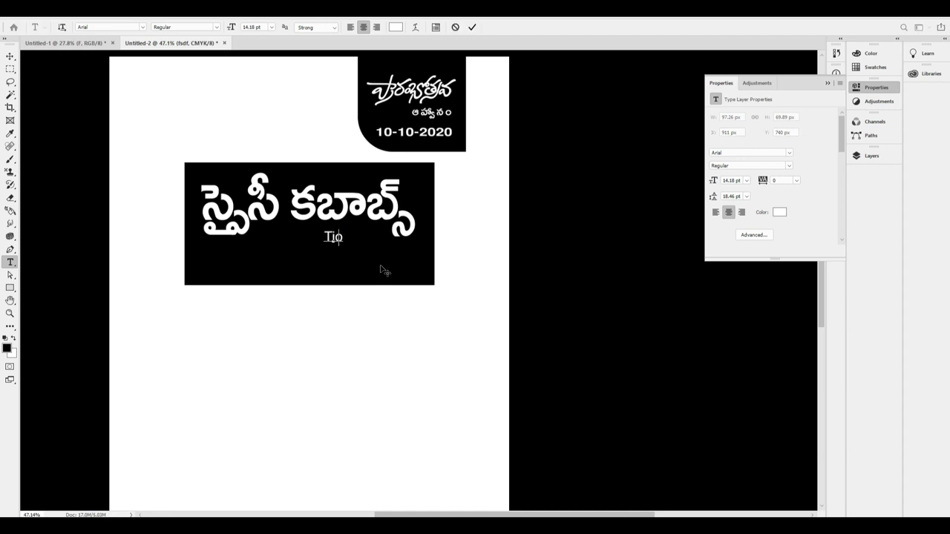
pyautogui.write('Timings: Every day')
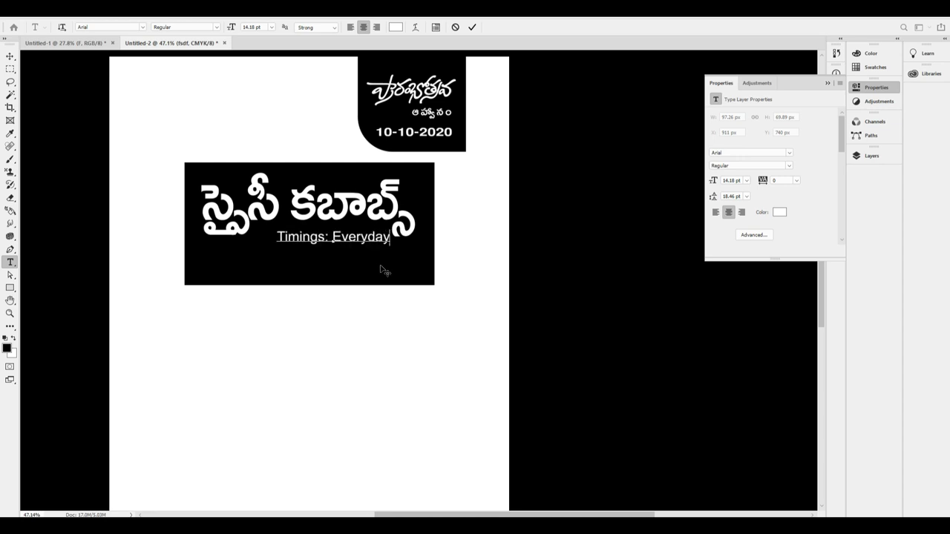
pyautogui.write(' 4pm')
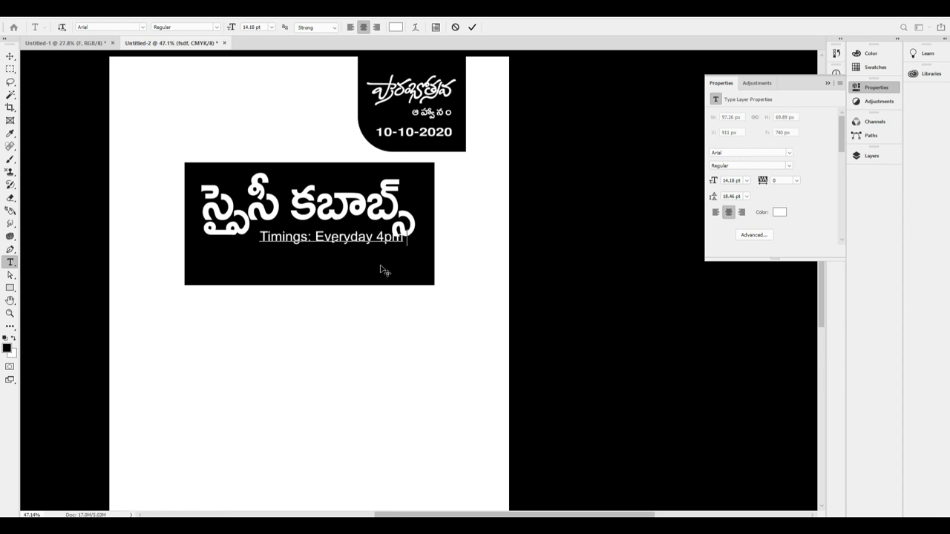
pyautogui.write(' -10on')
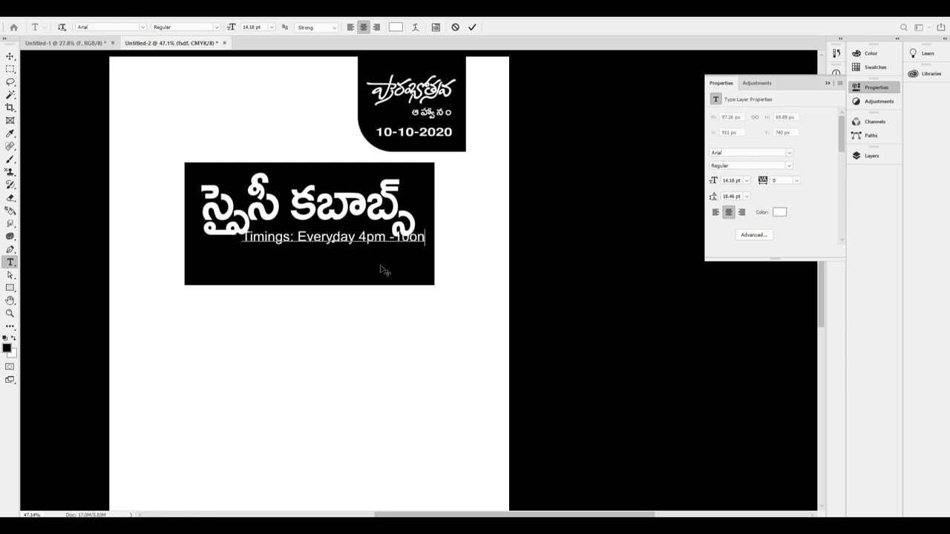
pyautogui.hotkey('ctrl', 'a')
pyautogui.press('Right')
pyautogui.press('BackSpace')
pyautogui.press('BackSpace')
pyautogui.write('pm')
# Step: Reduce the timings text to 12.18 pt
pyautogui.hotkey('ctrl', 'a')
pyautogui.hotkey('ctrl', 'shift', ',')
pyautogui.hotkey('ctrl', 'Return')
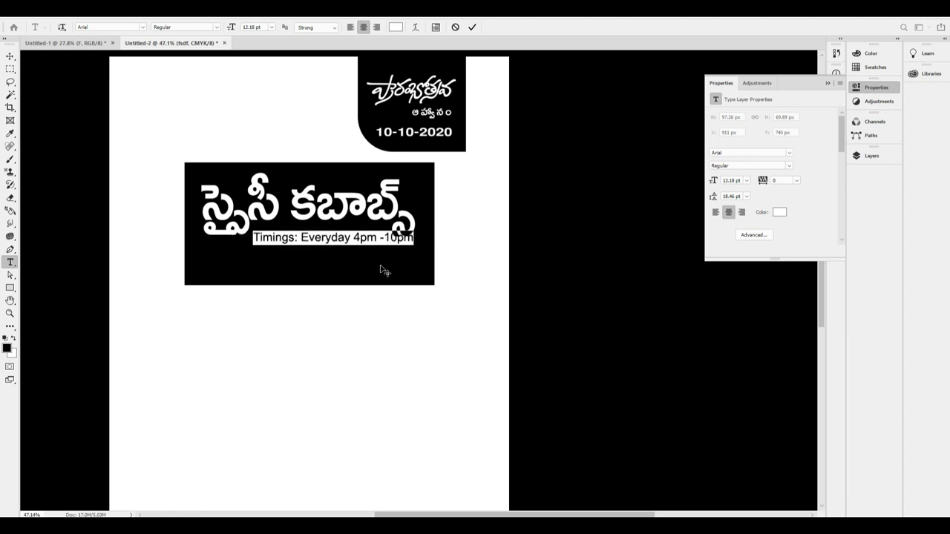
# Step: Move the timings text into the lower part of the black rectangle, centre it horizontally and nudge it up closer to the title
pyautogui.press('v')
pyautogui.moveTo(393, 285); pyautogui.dragTo(350, 306)
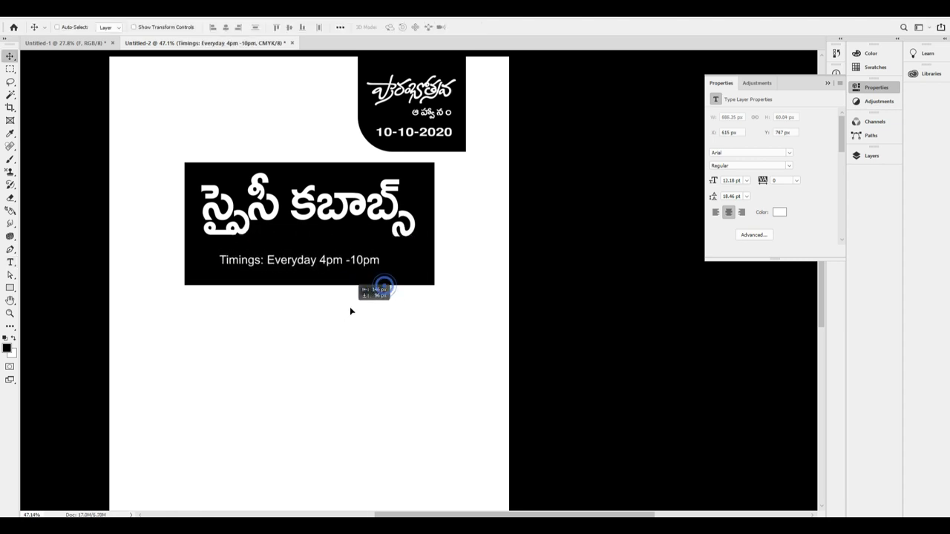
pyautogui.click(213, 27)
pyautogui.click(225, 27)
pyautogui.hotkey('shift', 'Up')
pyautogui.hotkey('shift', 'Up')
pyautogui.hotkey('shift', 'Up')
# Step: Set the tracking of the whole timings text to 180
pyautogui.press('t')
pyautogui.click(331, 253)
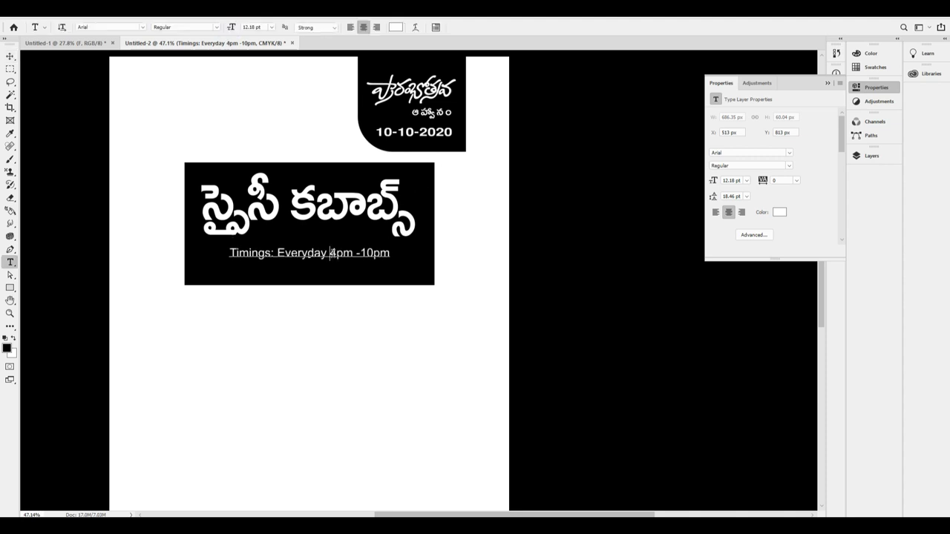
pyautogui.hotkey('ctrl', 'a')
pyautogui.hotkey('ctrl', 't')
pyautogui.click(805, 165)
pyautogui.write('100')
pyautogui.press('Tab')
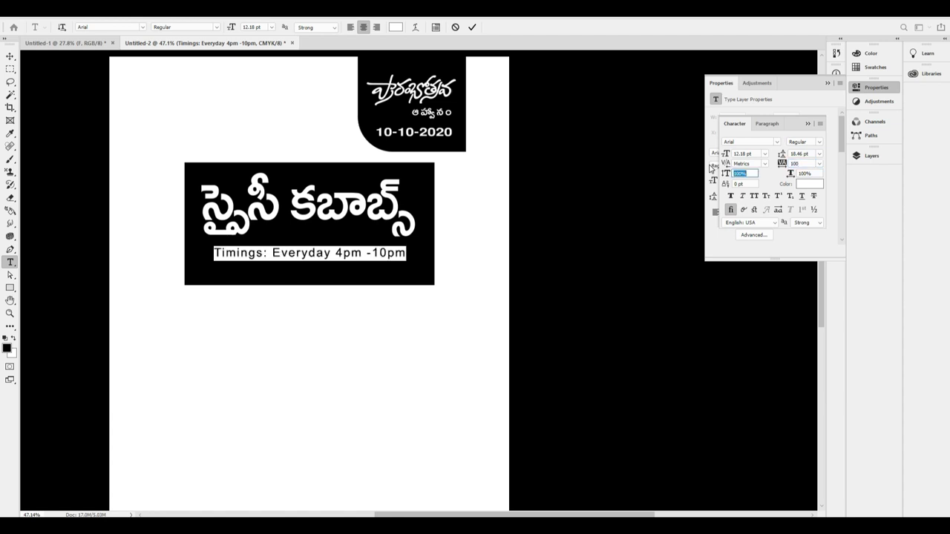
pyautogui.press('Tab')
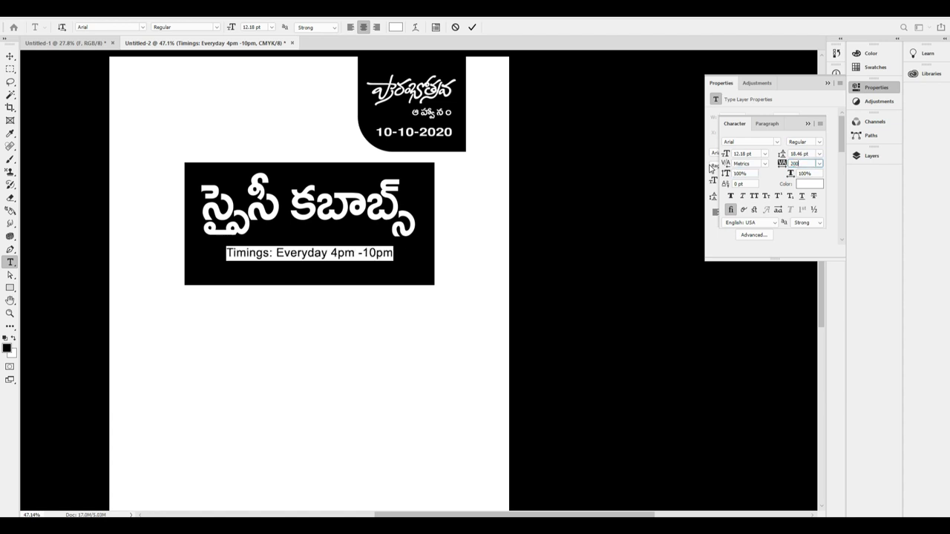
pyautogui.write('200')
pyautogui.press('Tab')
pyautogui.write('180')
pyautogui.press('Tab')
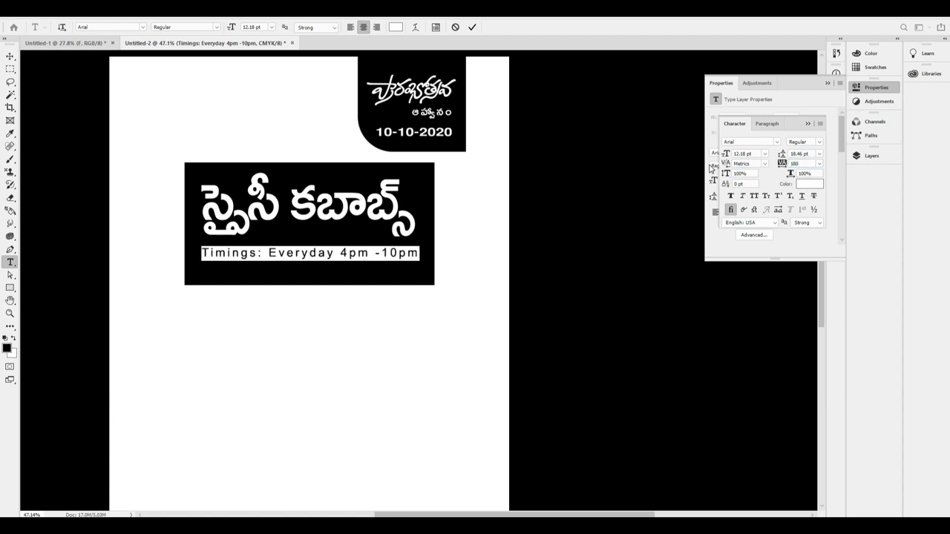
pyautogui.hotkey('ctrl', 'Return')
pyautogui.click(10, 57)
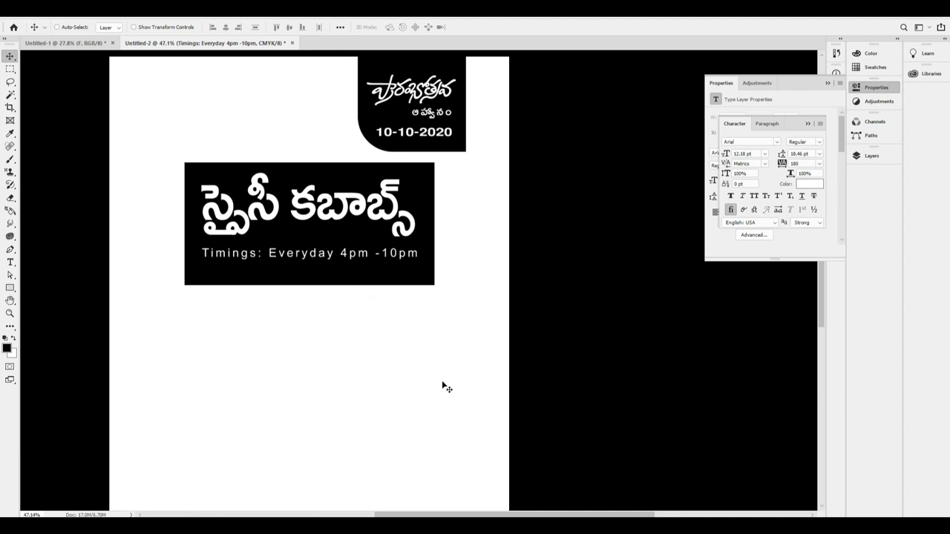
# Step: Duplicate the timings line just below itself and change the copy's wording to "Paloncha, Bhadradri Kothagudem Dtist"
pyautogui.moveTo(350, 273); pyautogui.dragTo(376, 279)
pyautogui.press('t')
pyautogui.click(360, 270)
pyautogui.hotkey('ctrl', 'a')
pyautogui.write('PhPaloncha, Bhadrad')
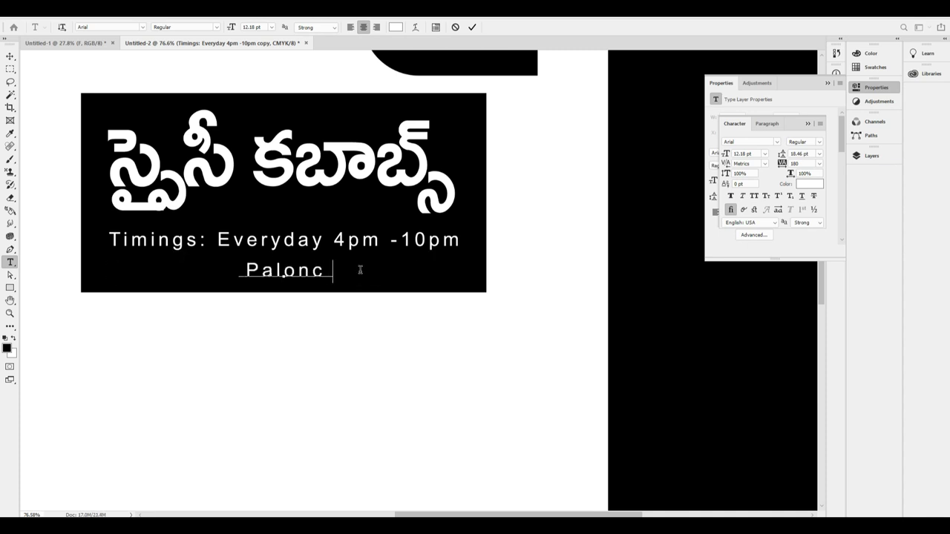
pyautogui.write('ri')
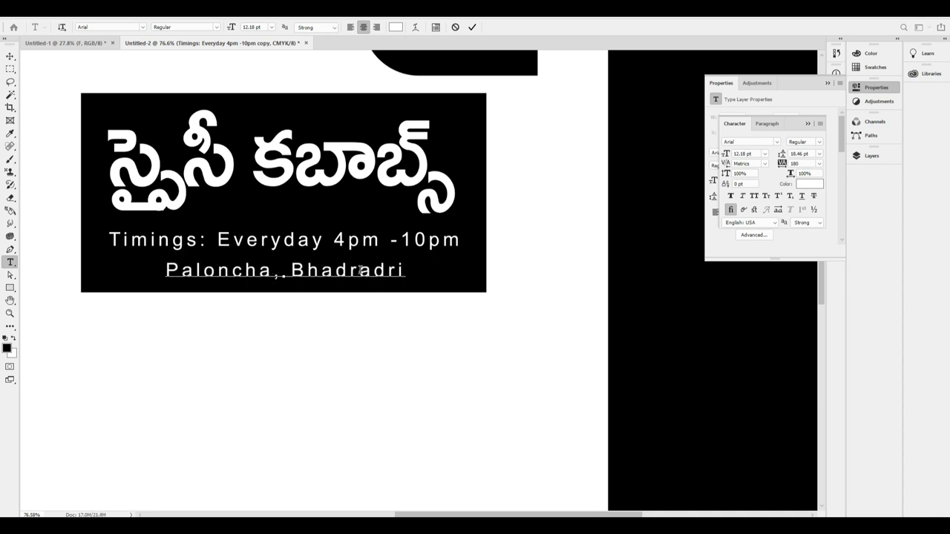
pyautogui.write(' Kothagdud')
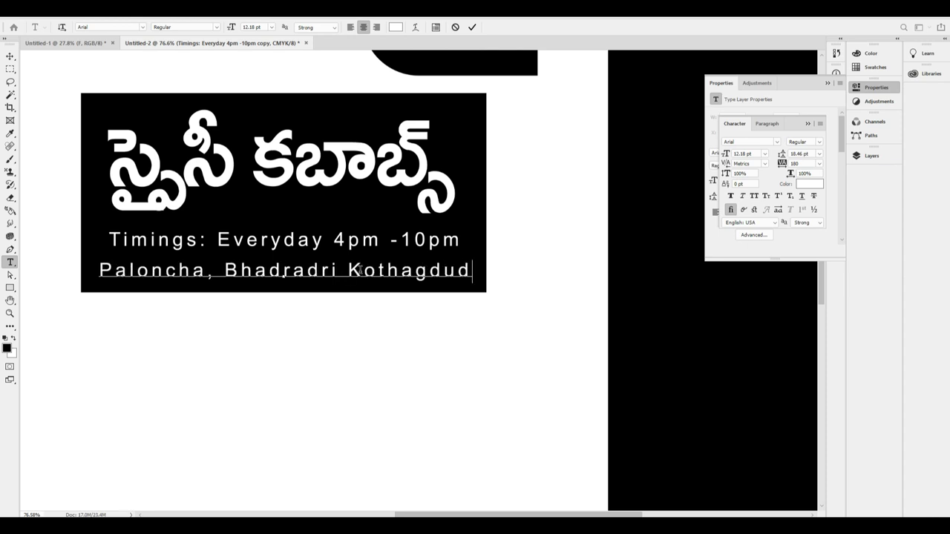
pyautogui.press('BackSpace')
pyautogui.press('BackSpace')
pyautogui.press('BackSpace')
pyautogui.press('BackSpace')
pyautogui.write('gudem Dtist')
# Step: Set the location line's tracking to 0 and its font size to 11.18 pt
pyautogui.hotkey('ctrl', 'a')
pyautogui.hotkey('ctrl', 'shift', ',')
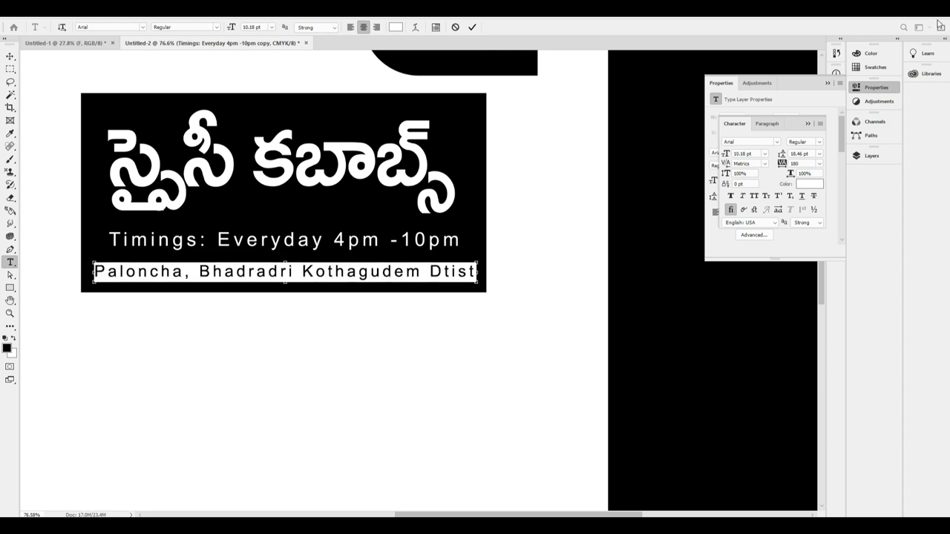
pyautogui.click(809, 159)
pyautogui.doubleClick(809, 162)
pyautogui.write('0')
pyautogui.press('Return')
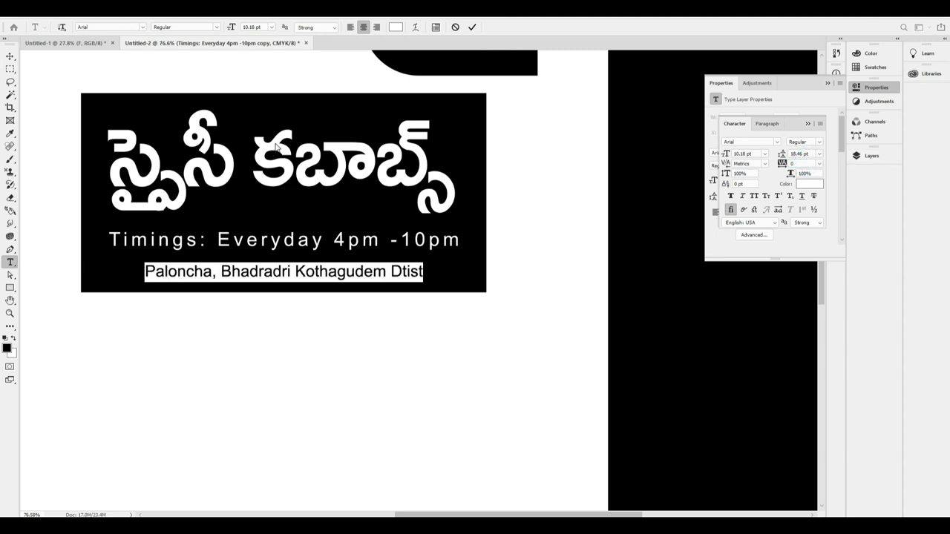
pyautogui.hotkey('ctrl', 'shift', '.')
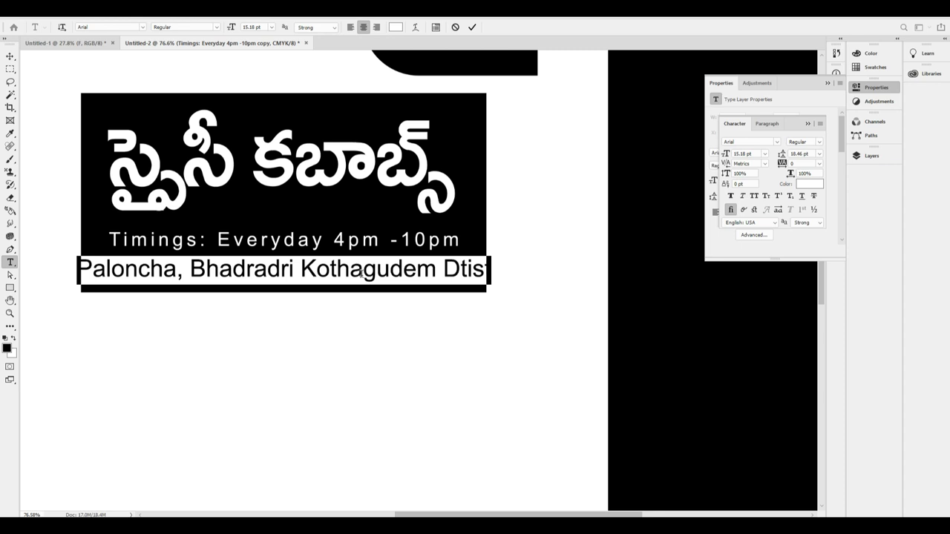
pyautogui.hotkey('ctrl', 'shift', ',')
pyautogui.hotkey('ctrl', 'shift', ',')
pyautogui.hotkey('ctrl', 'shift', ',')
pyautogui.hotkey('ctrl', 'shift', ',')
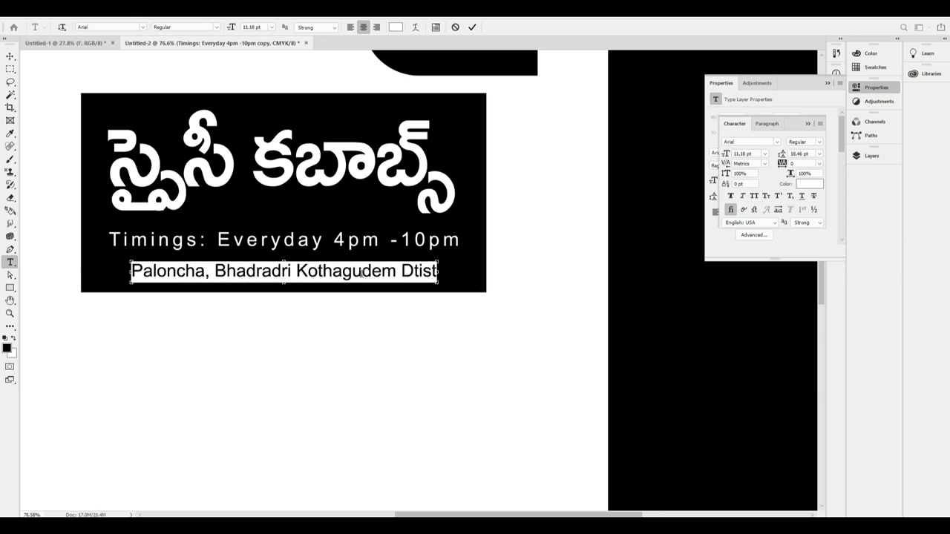
# Step: Add ".," to the end of the location line and set its font size to 10 pt
pyautogui.press('End')
pyautogui.write('.,')
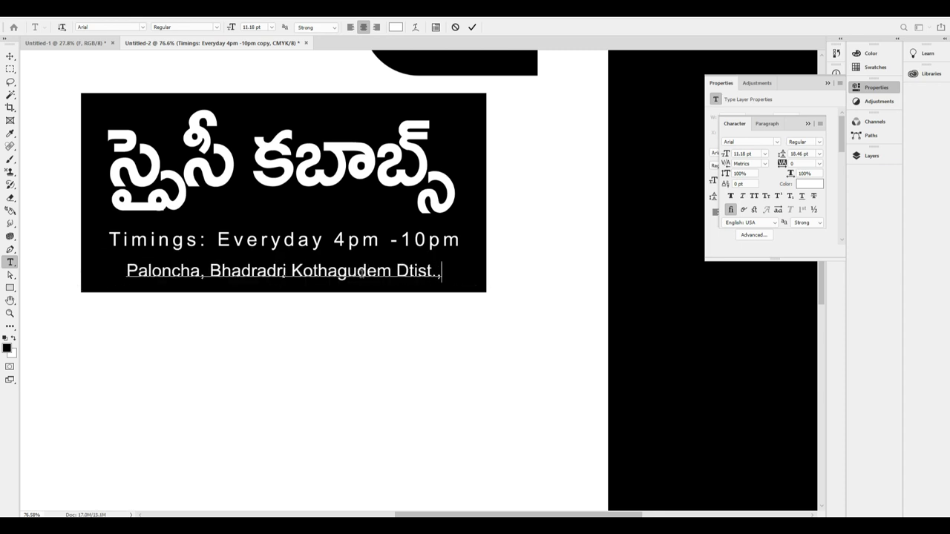
pyautogui.hotkey('ctrl', 'a')
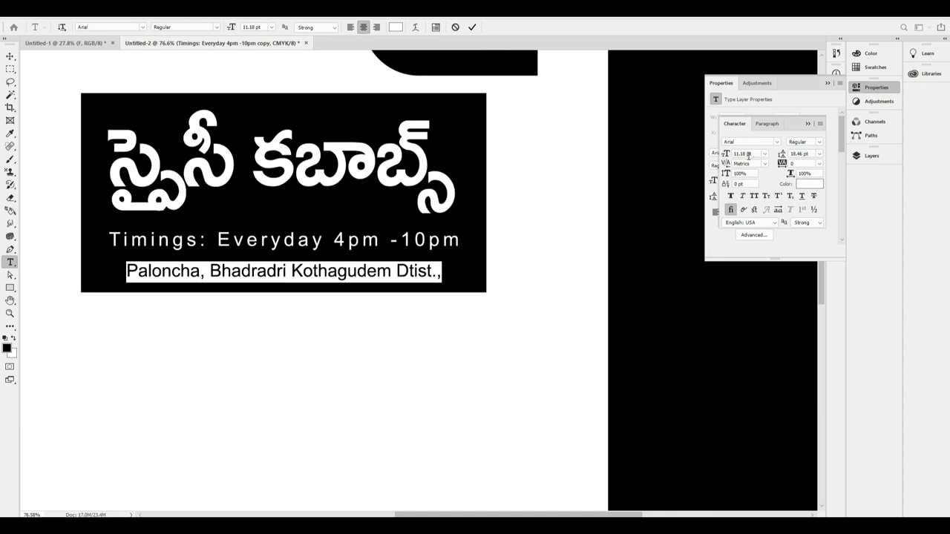
pyautogui.click(758, 154)
pyautogui.write('10')
pyautogui.press('Return')
pyautogui.hotkey('ctrl', 'Return')
pyautogui.press('v')
pyautogui.scroll(4, 425, 257)
pyautogui.moveTo(418, 241); pyautogui.dragTo(418, 225)
pyautogui.hotkey('ctrl', 'z')
# Step: Duplicate the location line up under the Telugu title and change the copy's wording to "The Spicy & Tasty Grilled Chicken"
pyautogui.click(391, 343)
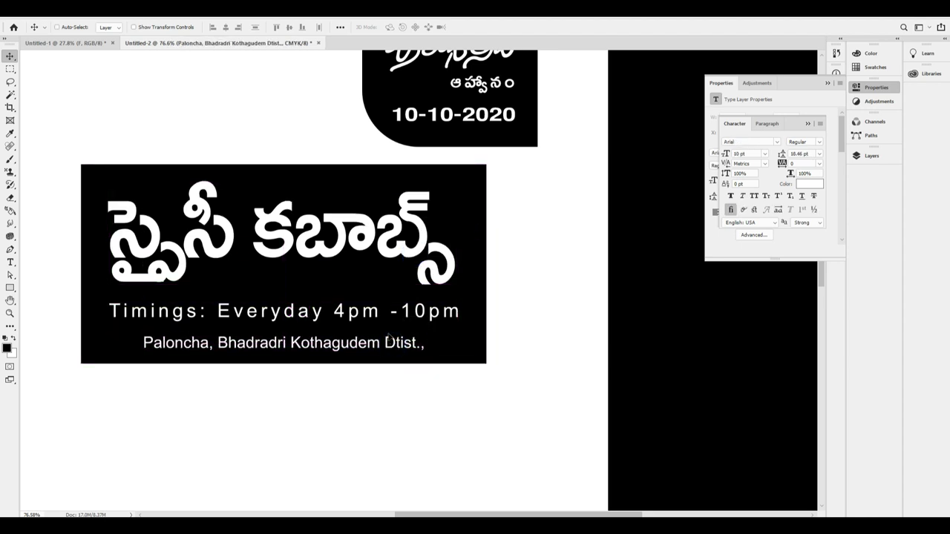
pyautogui.moveTo(391, 344); pyautogui.dragTo(391, 273)
pyautogui.press('t')
pyautogui.click(363, 273)
pyautogui.tripleClick(364, 273)
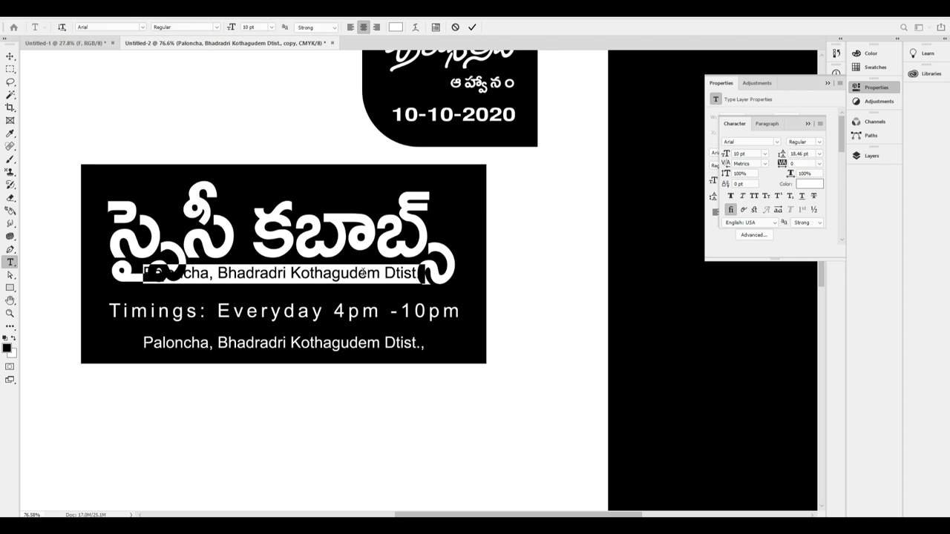
pyautogui.write('The Spicy')
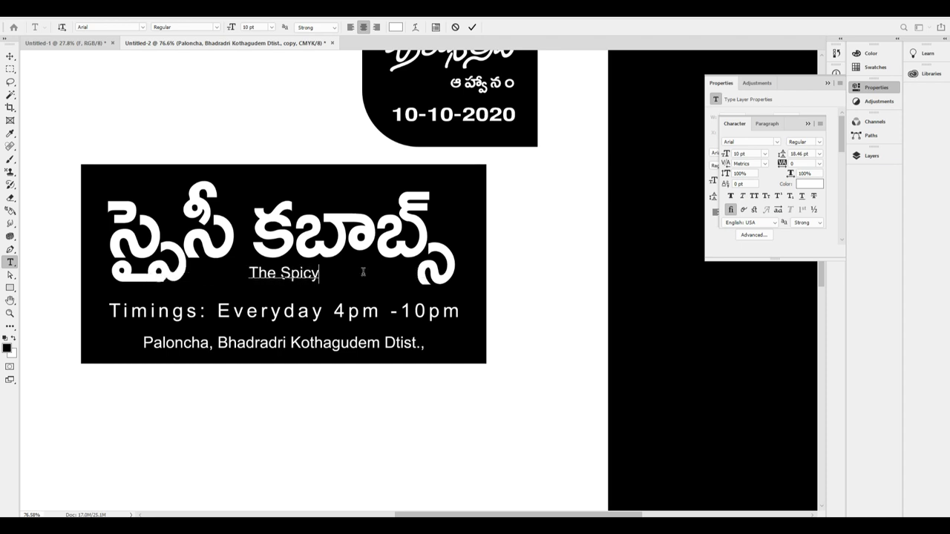
pyautogui.write(' & Ta')
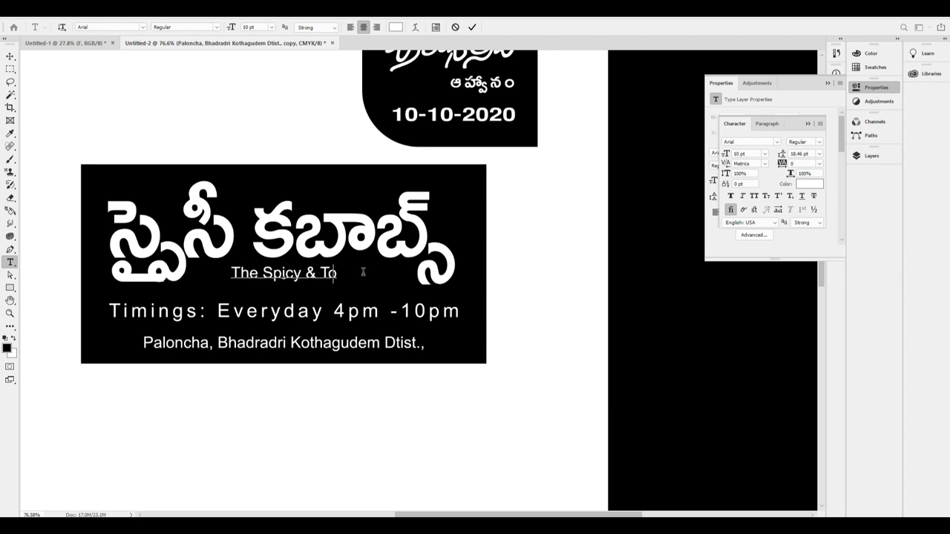
pyautogui.write('sty Gi')
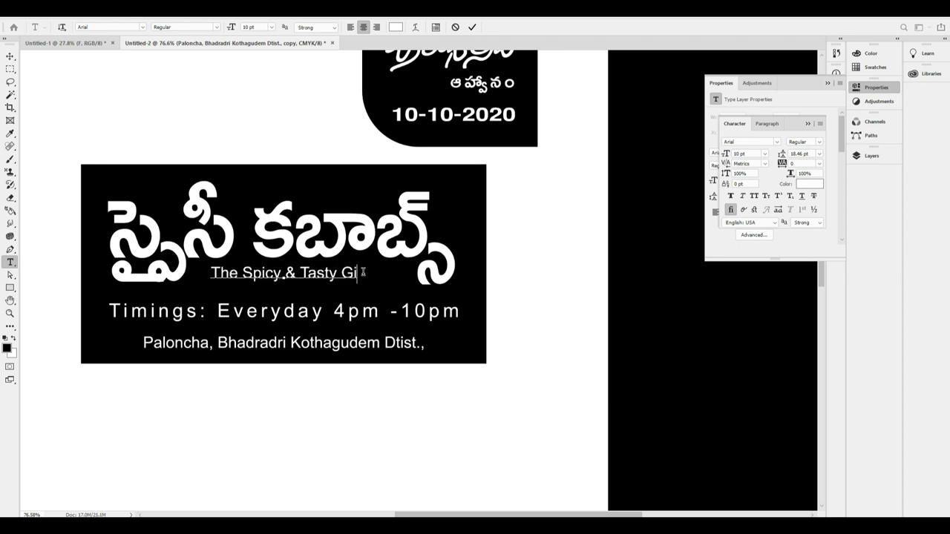
pyautogui.write('illed Chicken')
# Step: Reduce the tagline to 9 pt and shift it slightly right and down beneath the title
pyautogui.hotkey('ctrl', 'a')
pyautogui.hotkey('ctrl', 'shift', ',')
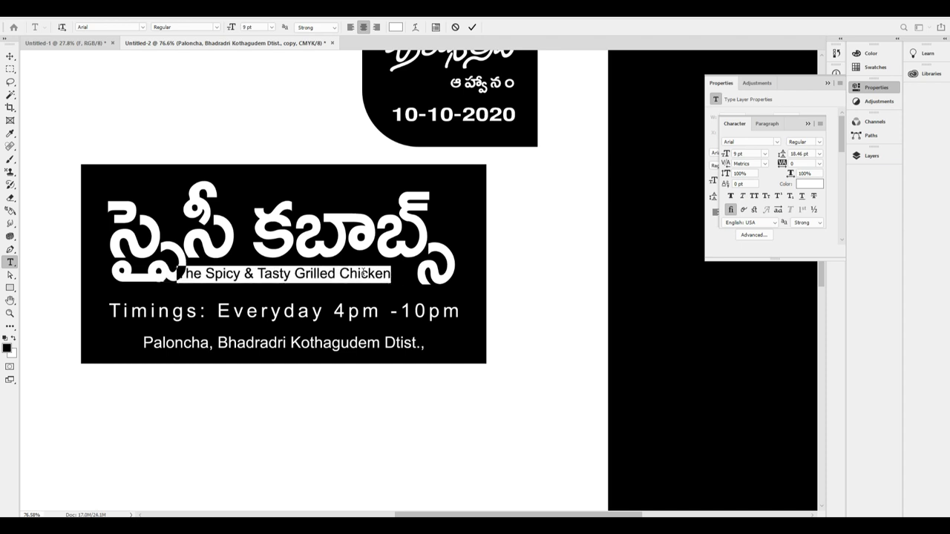
pyautogui.hotkey('ctrl', 'Return')
pyautogui.press('v')
pyautogui.moveTo(364, 273); pyautogui.dragTo(380, 280)
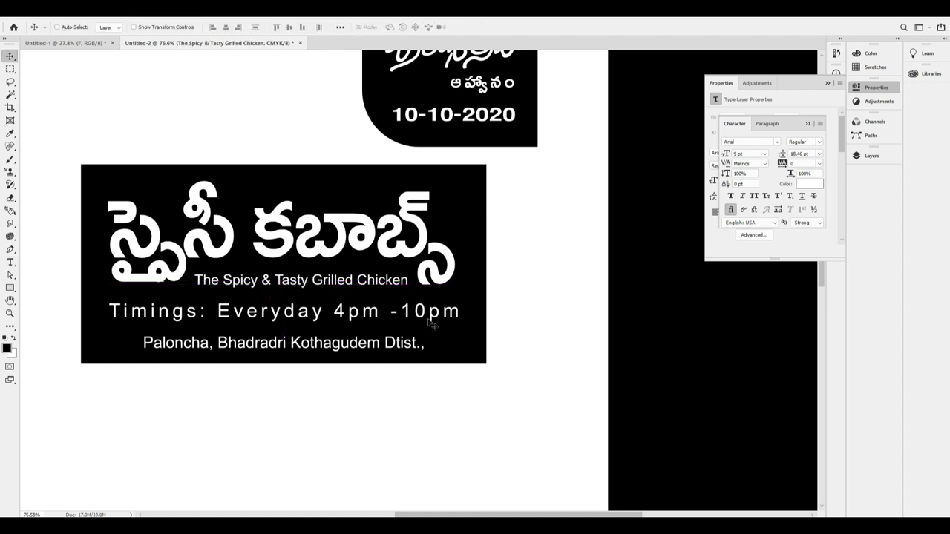
# Step: Move the timings and location lines lower in the black rectangle and centre the location line horizontally on the page
pyautogui.hotkey('ctrl', '+')
pyautogui.hotkey('ctrl', '-')
pyautogui.moveTo(386, 321); pyautogui.dragTo(380, 335)
pyautogui.click(227, 29)
pyautogui.hotkey('ctrl', 'd')
pyautogui.moveTo(339, 291); pyautogui.dragTo(339, 292)
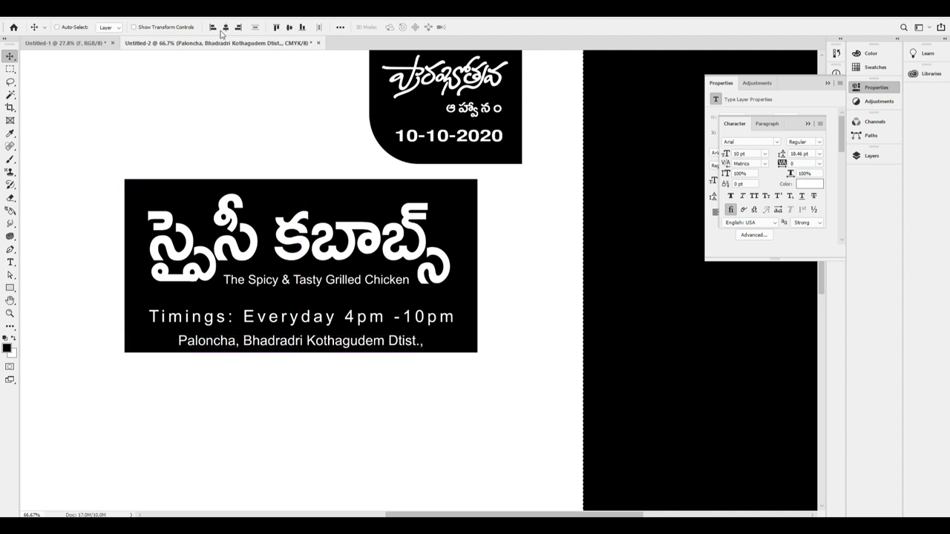
# Step: Copy the six-line Telugu paragraph from the Untitled-1 document into Untitled-2 and place it below the black rectangle
pyautogui.hotkey('ctrl', '-')
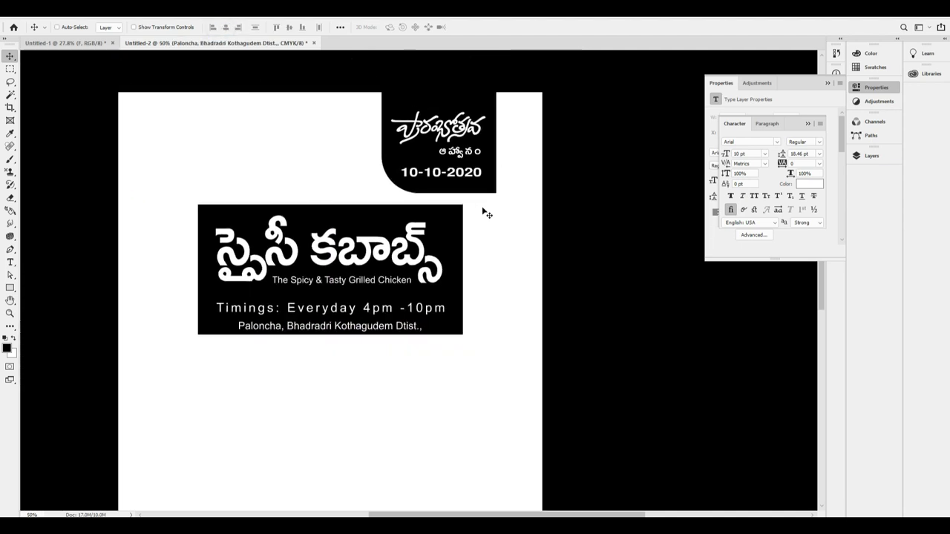
pyautogui.click(80, 42)
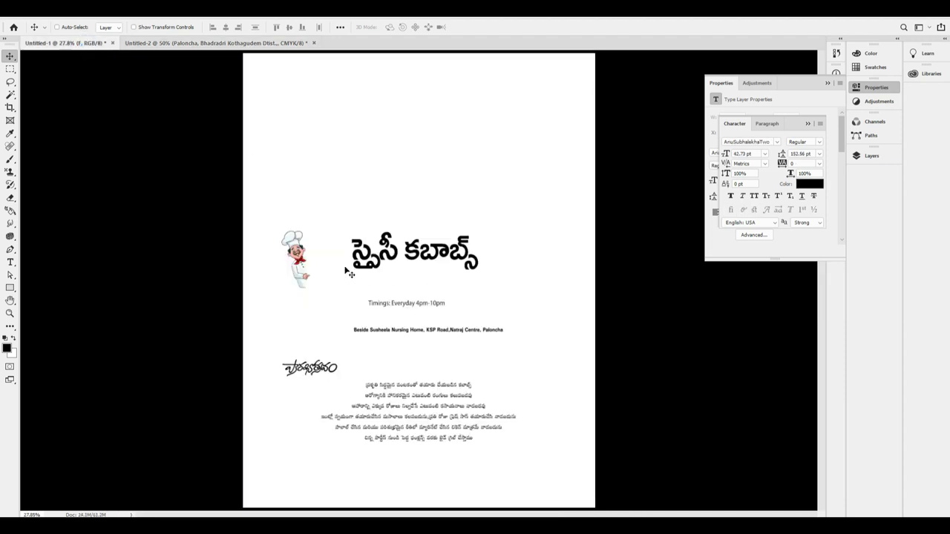
pyautogui.moveTo(298, 256); pyautogui.dragTo(212, 46)
pyautogui.moveTo(84, 40); pyautogui.dragTo(400, 351)
pyautogui.moveTo(133, 50); pyautogui.dragTo(254, 39)
pyautogui.moveTo(254, 39); pyautogui.dragTo(363, 368)
pyautogui.scroll(-1, 387, 378)
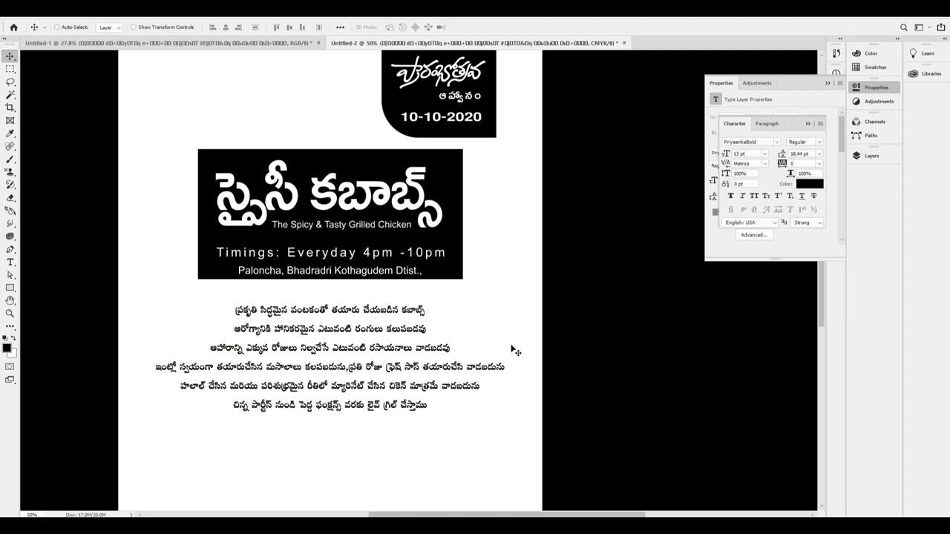
# Step: Centre the Telugu paragraph horizontally on the page
pyautogui.scroll(-3, 512, 348)
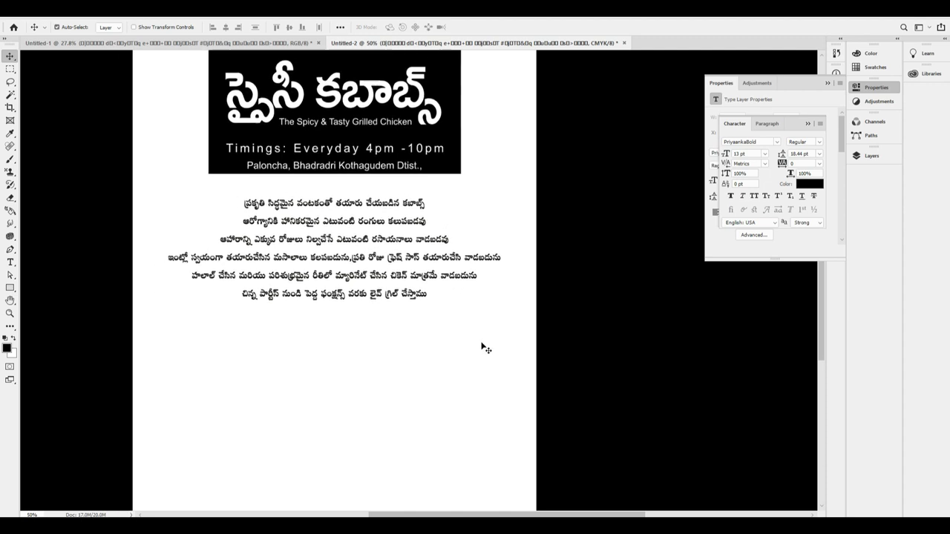
pyautogui.hotkey('ctrl', '0')
pyautogui.hotkey('ctrl', 'a')
pyautogui.click(225, 28)
pyautogui.hotkey('ctrl', 'd')
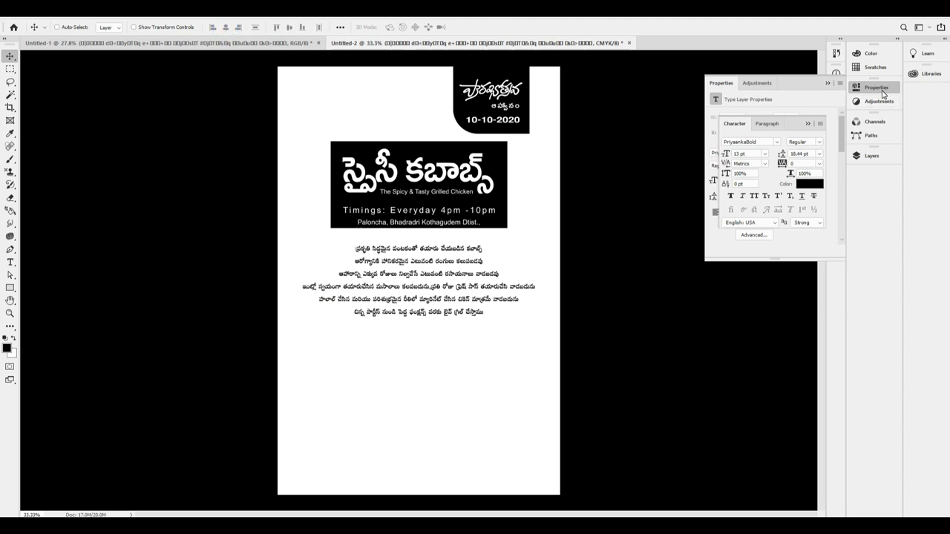
# Step: Draw a black rectangle of about 336 × 76 px below the paragraph near the page's left edge
pyautogui.click(877, 87)
pyautogui.scroll(3, 485, 376)
pyautogui.scroll(-4, 534, 312)
pyautogui.moveTo(536, 342); pyautogui.dragTo(534, 343)
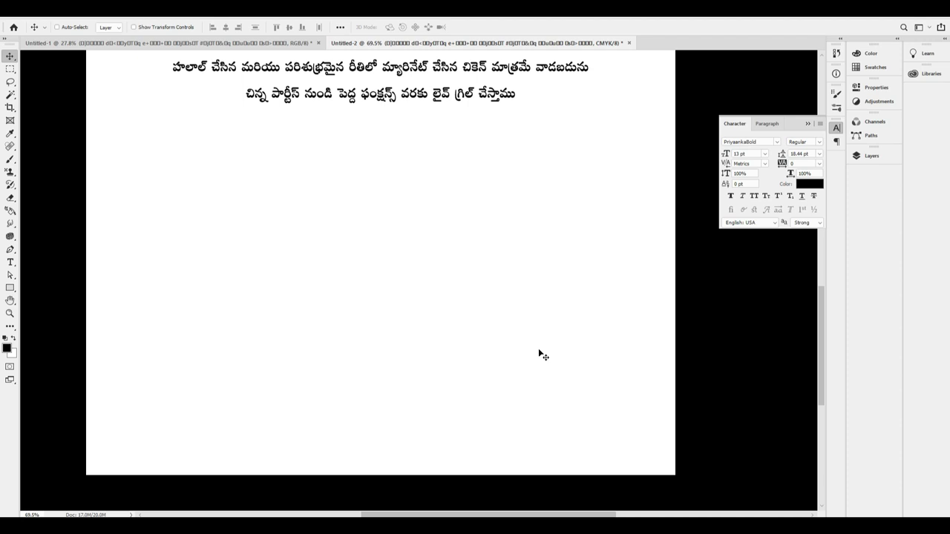
pyautogui.scroll(1, 509, 365)
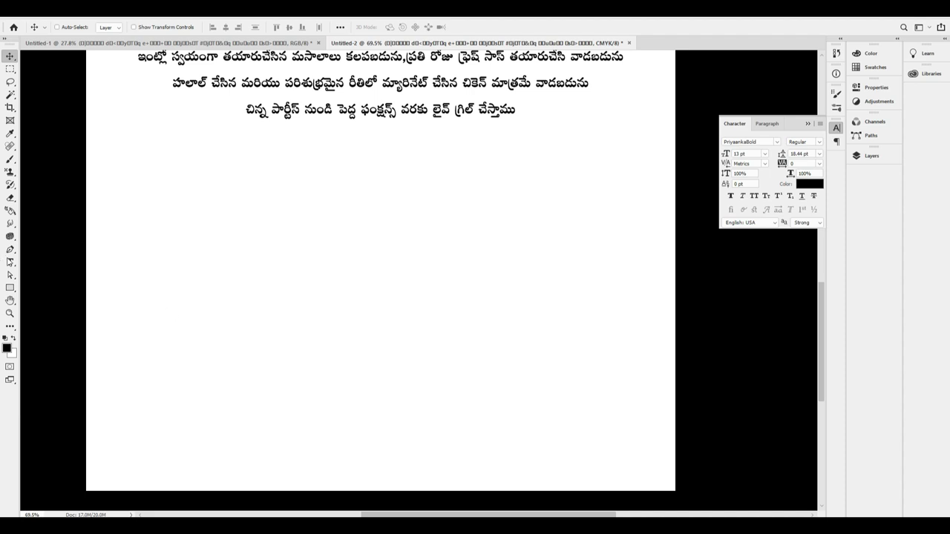
pyautogui.click(10, 288)
pyautogui.moveTo(139, 224); pyautogui.dragTo(255, 250)
# Step: Duplicate the small black rectangle directly beneath itself with a narrow gap and stretch the copy to about 236 px high
pyautogui.click(9, 57)
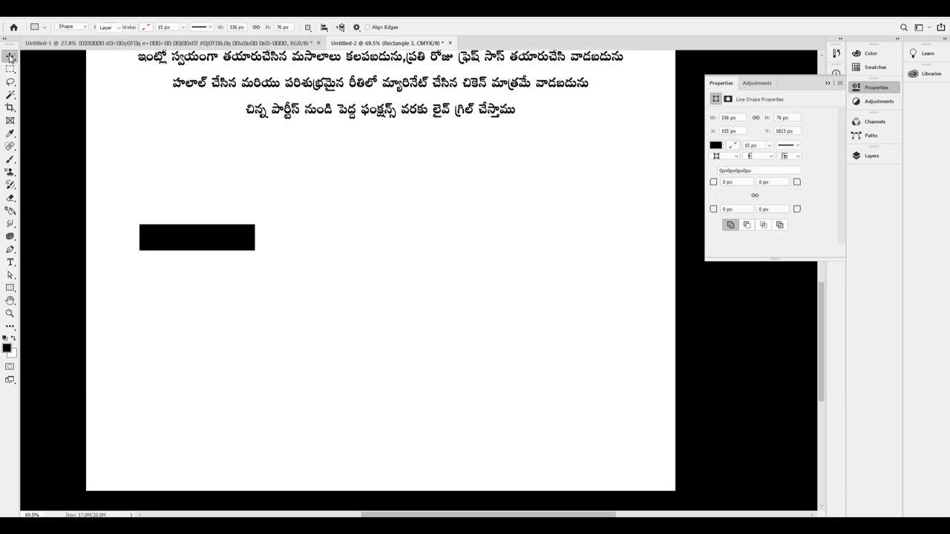
pyautogui.moveTo(231, 243); pyautogui.dragTo(211, 336)
pyautogui.hotkey('ctrl', 't')
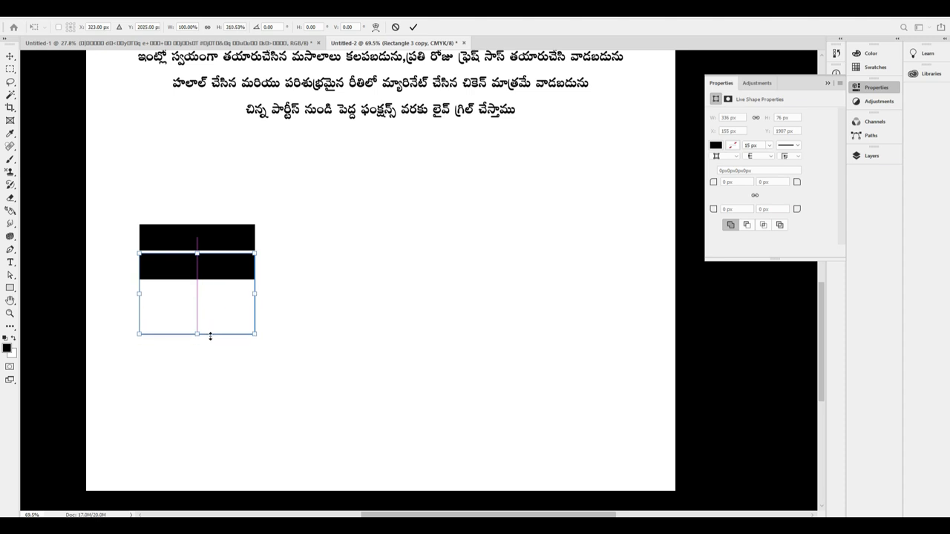
pyautogui.press('Return')
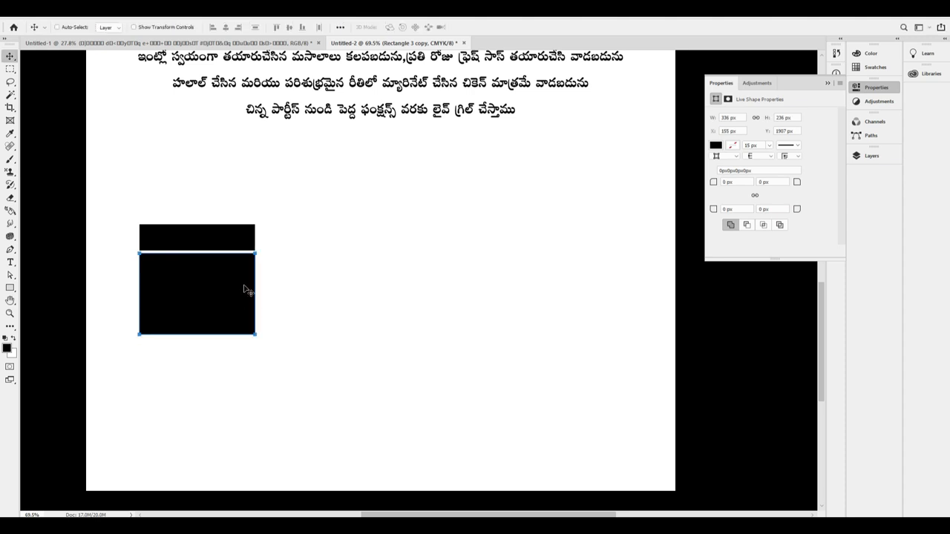
# Step: Change the fill of the taller lower rectangle to light grey
pyautogui.click(715, 145)
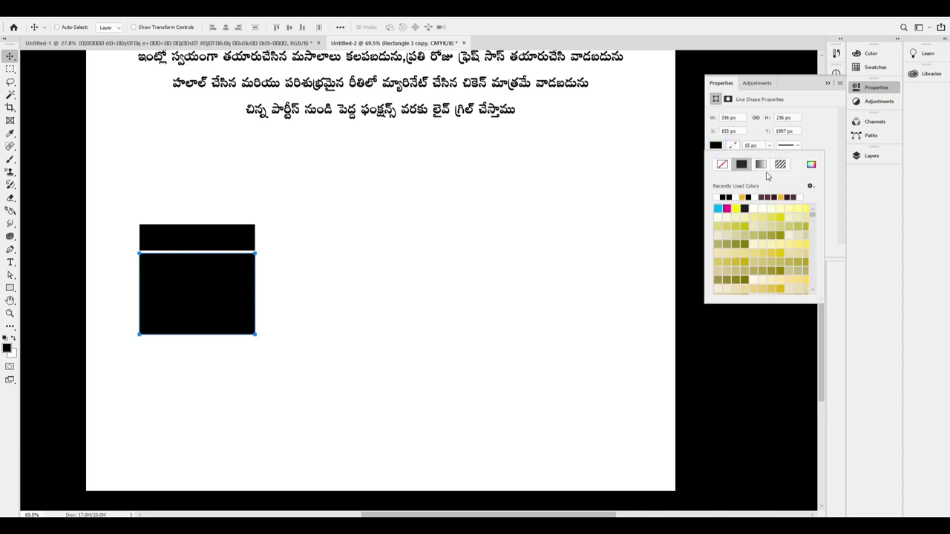
pyautogui.click(812, 164)
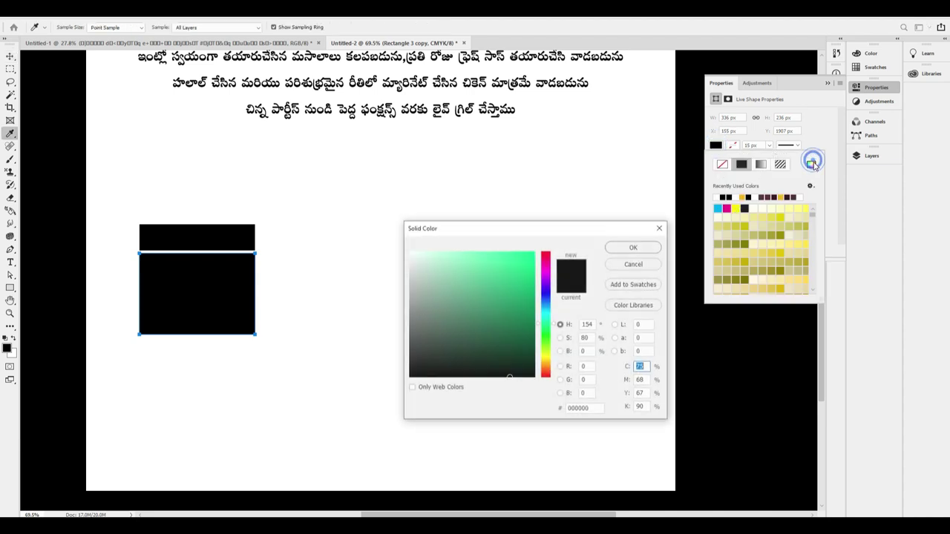
pyautogui.click(440, 288)
pyautogui.press('Return')
pyautogui.moveTo(219, 238); pyautogui.dragTo(260, 237)
pyautogui.hotkey('ctrl', 'z')
pyautogui.rightClick(204, 283)
pyautogui.keyDown('shift'); pyautogui.click(232, 290); pyautogui.keyUp('shift')
pyautogui.moveTo(190, 269); pyautogui.dragTo(224, 286)
pyautogui.hotkey('ctrl', 'z')
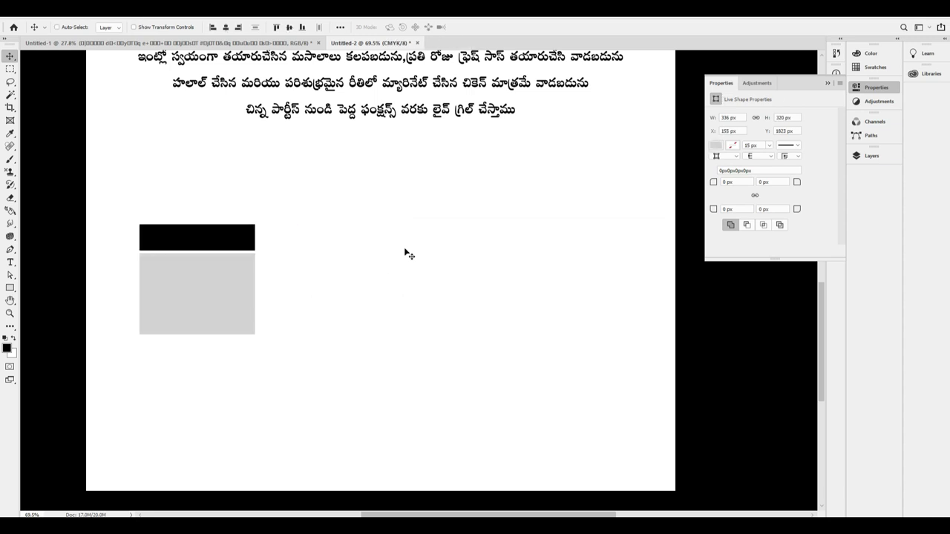
# Step: Duplicate the "Paloncha, Bhadradri Kothagudem Dtist.," line onto the small black bar and bring the copy to the front
pyautogui.scroll(2, 376, 125)
pyautogui.scroll(8, 420, 148)
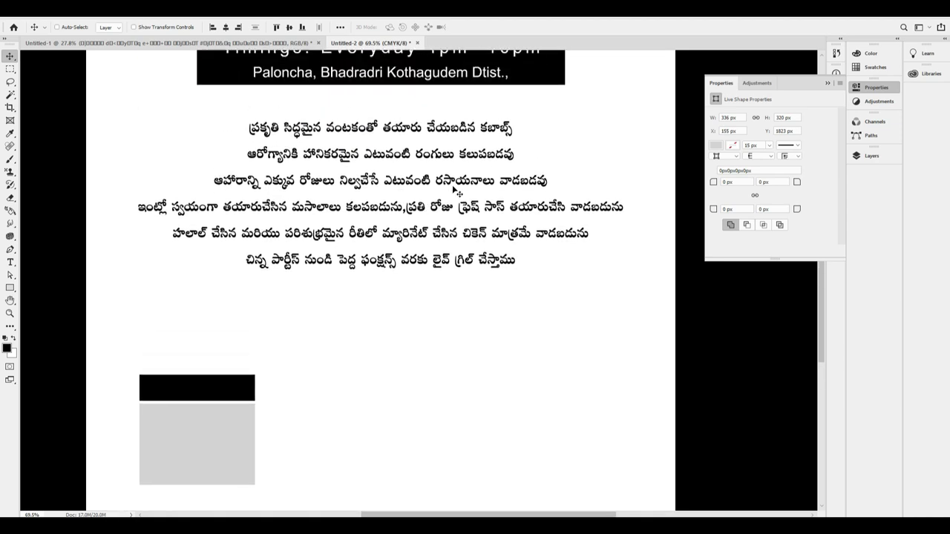
pyautogui.rightClick(423, 104)
pyautogui.click(437, 100)
pyautogui.moveTo(438, 99); pyautogui.dragTo(300, 408)
pyautogui.hotkey('ctrl', 'shift', ']')
# Step: Replace the copied location text with "1-35Rs, 3-100Rs." and reduce it to 6 pt
pyautogui.press('t')
pyautogui.click(192, 413)
pyautogui.hotkey('ctrl', 'a')
pyautogui.hotkey('ctrl', '-')
pyautogui.hotkey('ctrl', '-')
pyautogui.hotkey('ctrl', 'shift', ',')
pyautogui.hotkey('ctrl', 'shift', ',')
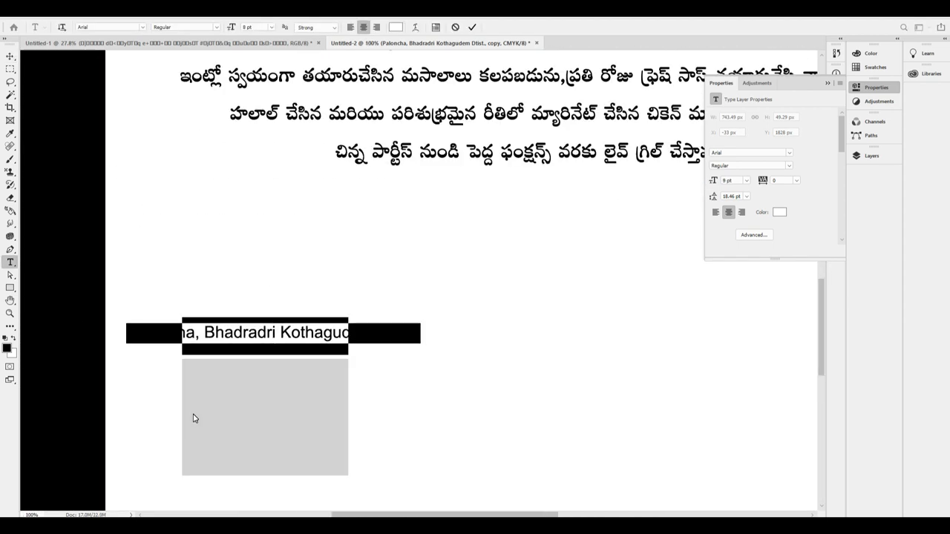
pyautogui.write('1-35')
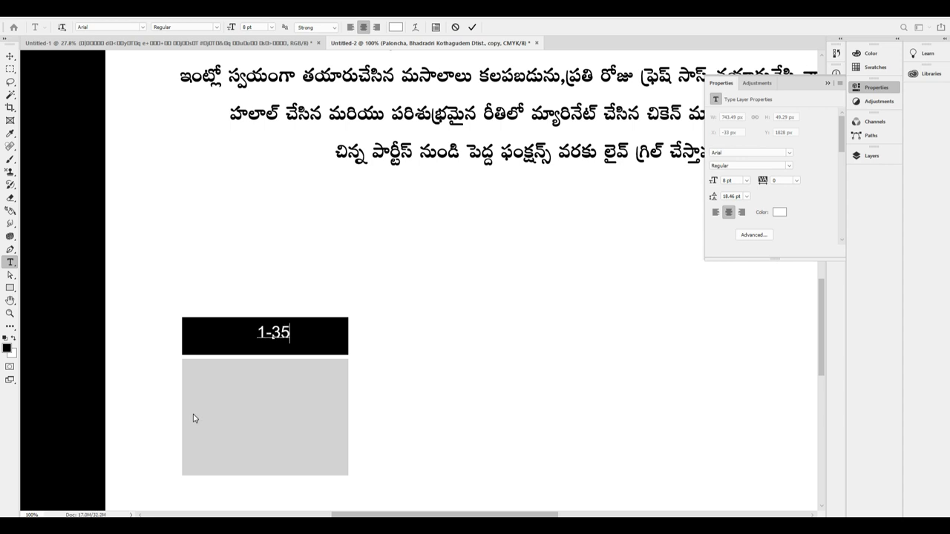
pyautogui.write('Rs,')
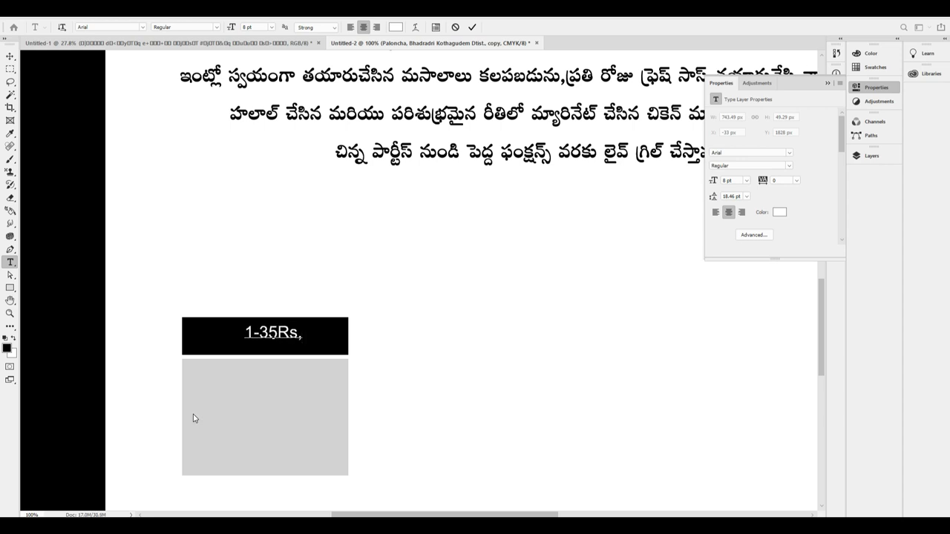
pyautogui.write(' 3')
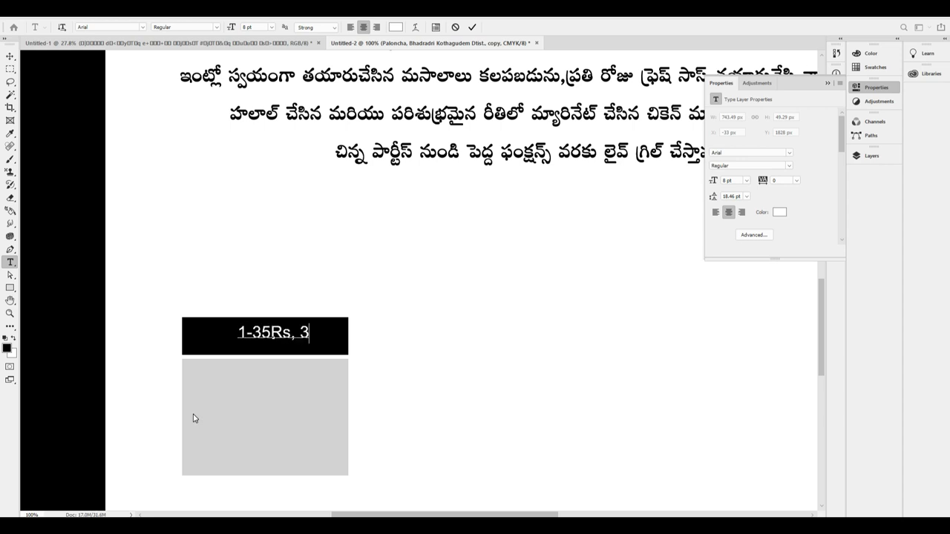
pyautogui.write('-100Rs.')
pyautogui.hotkey('ctrl', 'a')
pyautogui.hotkey('ctrl', 'shift', ',')
pyautogui.hotkey('ctrl', 'shift', ',')
pyautogui.hotkey('ctrl', 'Return')
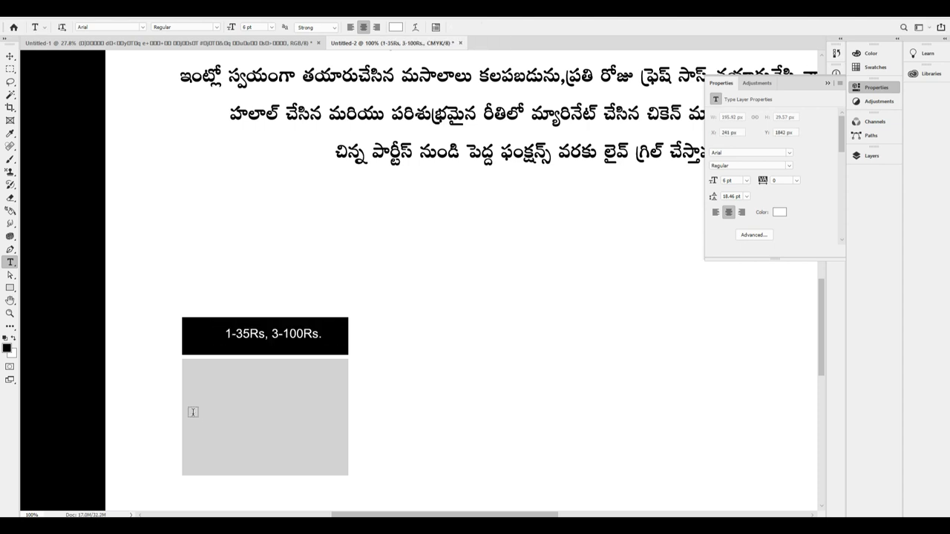
pyautogui.click(233, 333)
pyautogui.press('Left')
pyautogui.write('Rs')
pyautogui.press('BackSpace')
pyautogui.press('BackSpace')
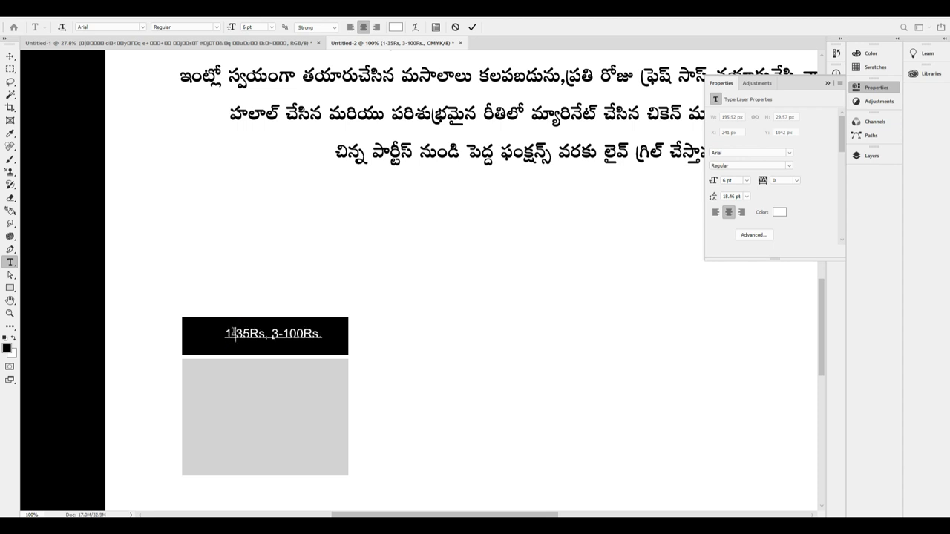
# Step: Reduce the price text to 5 pt and nudge it up and left within the black bar
pyautogui.hotkey('ctrl', 'a')
pyautogui.hotkey('ctrl', 'shift', ',')
pyautogui.hotkey('ctrl', 'Return')
pyautogui.press('v')
pyautogui.hotkey('shift', 'Up')
pyautogui.hotkey('shift', 'Left')
pyautogui.hotkey('shift', 'Left')
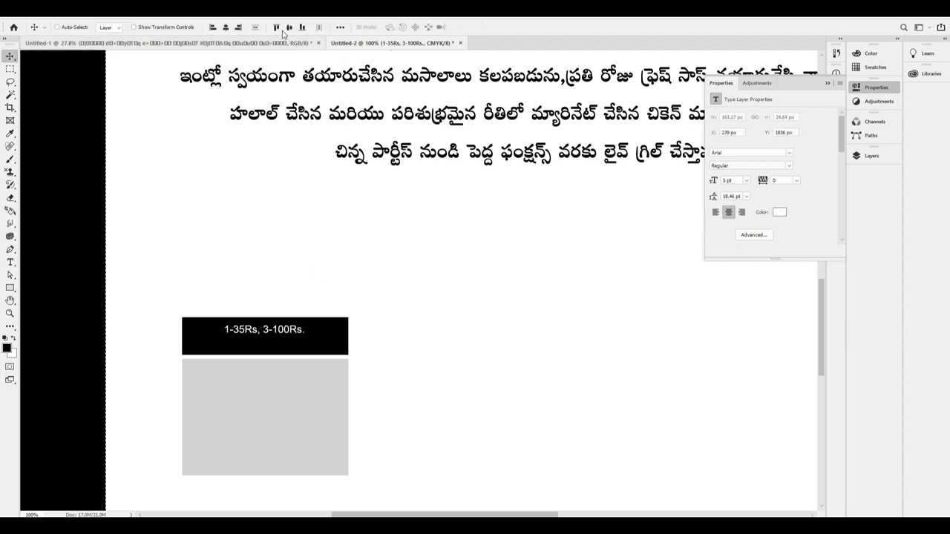
# Step: Centre the price text, the black bar and the grey rectangle horizontally on the page
pyautogui.click(225, 27)
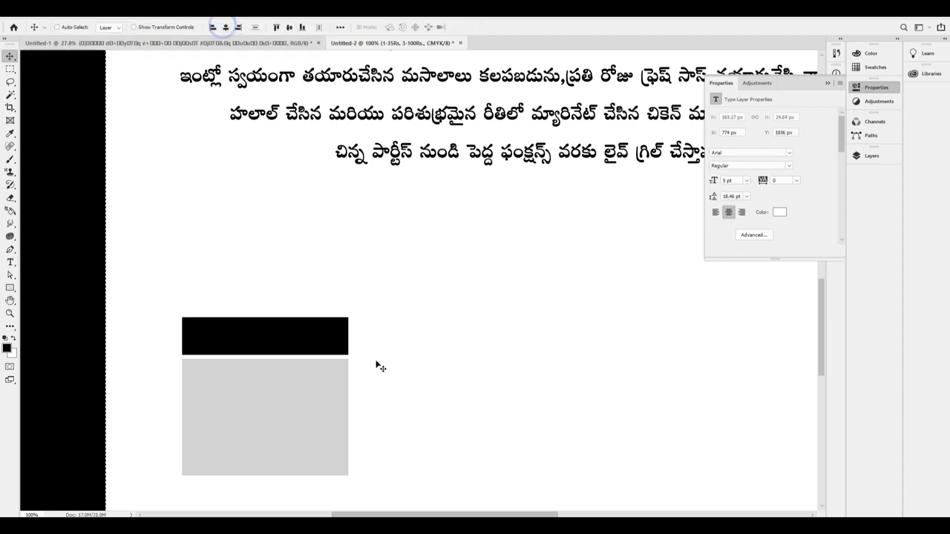
pyautogui.click(303, 335)
pyautogui.click(225, 27)
pyautogui.click(348, 422)
pyautogui.hotkey('ctrl', 'a')
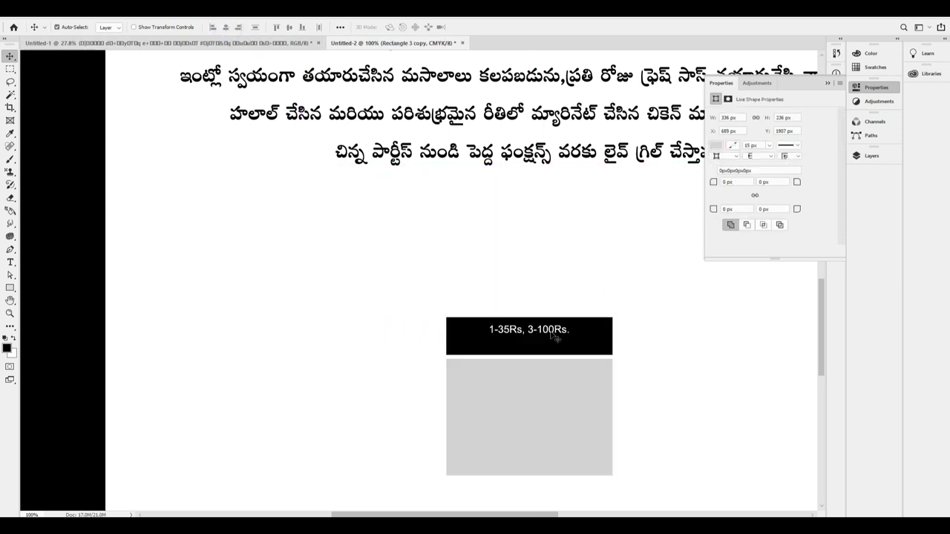
# Step: Duplicate the price line directly beneath itself inside the black bar and select the copy's text
pyautogui.click(552, 336)
pyautogui.moveTo(540, 338); pyautogui.dragTo(542, 355)
pyautogui.doubleClick(543, 347)
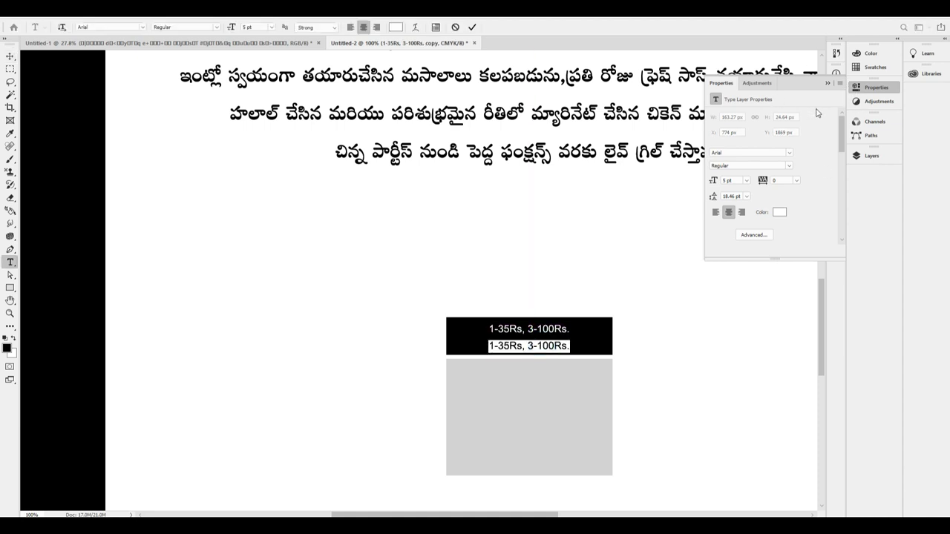
# Step: Set the font of the duplicated price line to Intro Demo Black Caps Inline
pyautogui.click(876, 94)
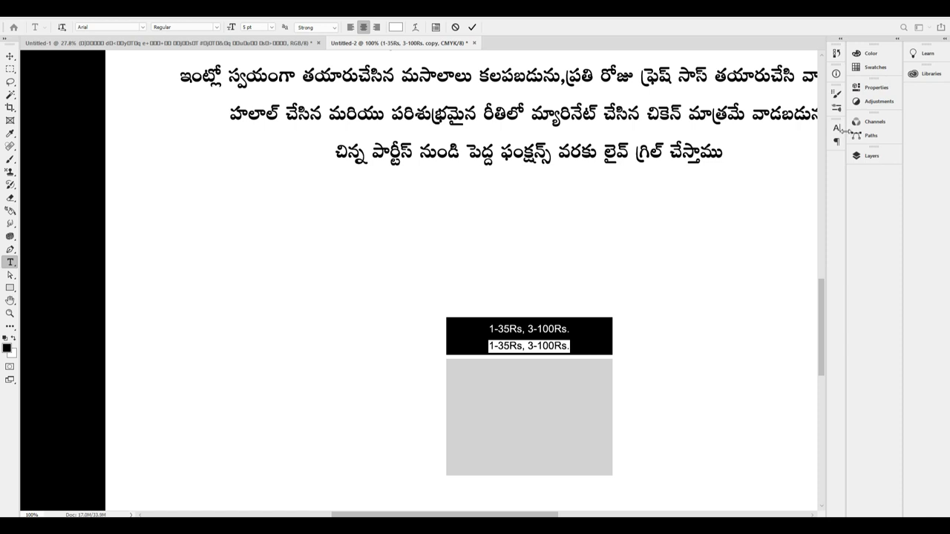
pyautogui.click(837, 128)
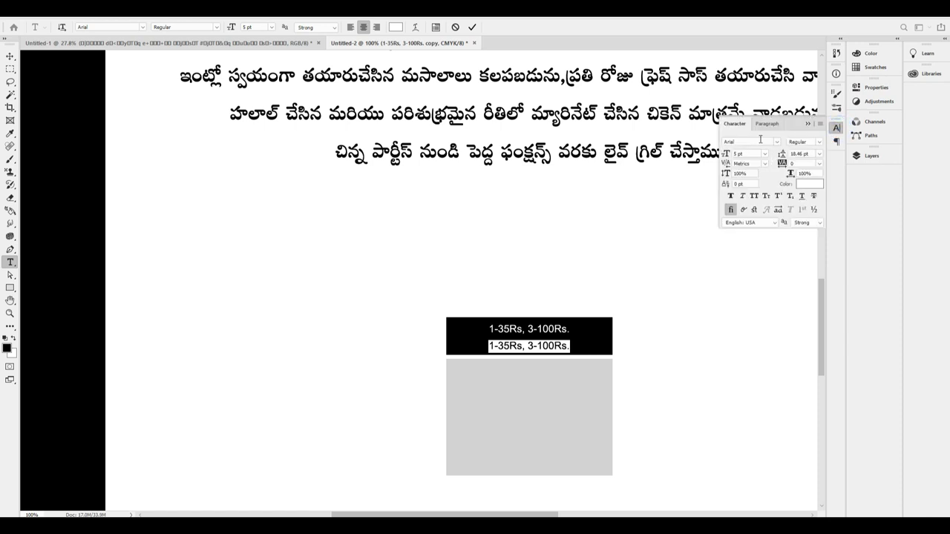
pyautogui.write('In')
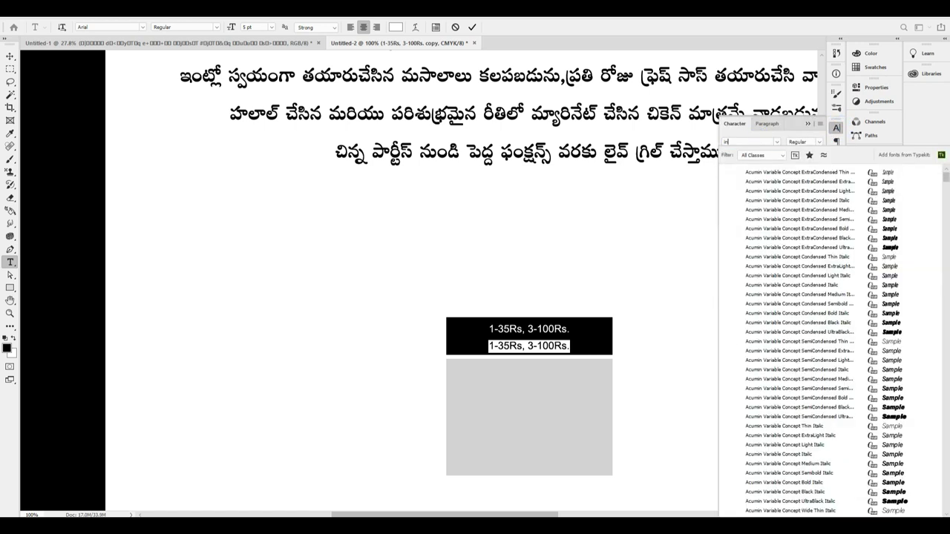
pyautogui.write('tod')
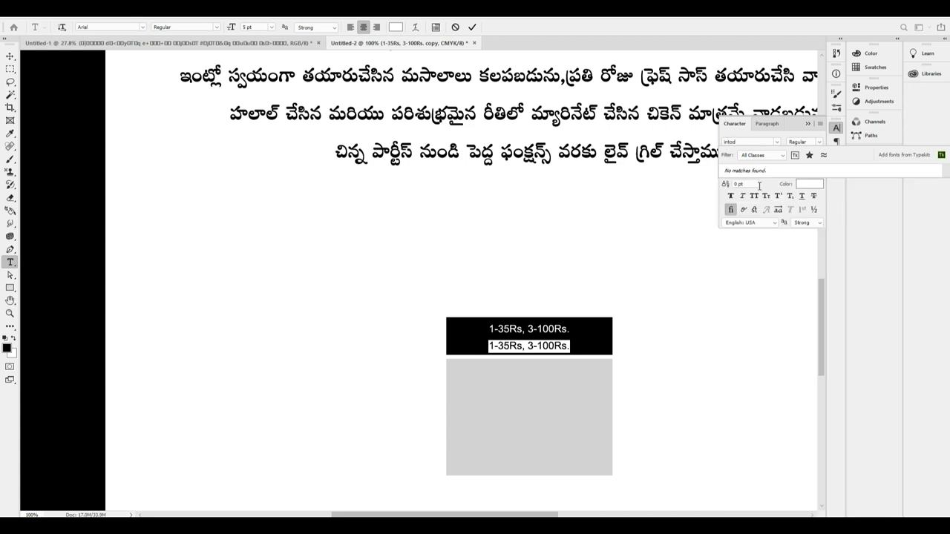
pyautogui.write('ntr')
pyautogui.press('BackSpace')
pyautogui.press('BackSpace')
pyautogui.press('BackSpace')
pyautogui.write('intro')
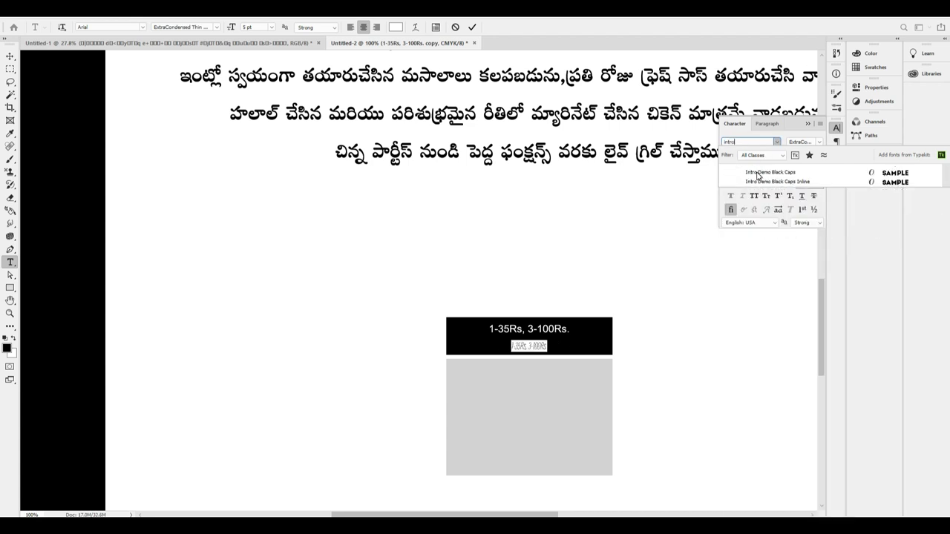
pyautogui.click(787, 182)
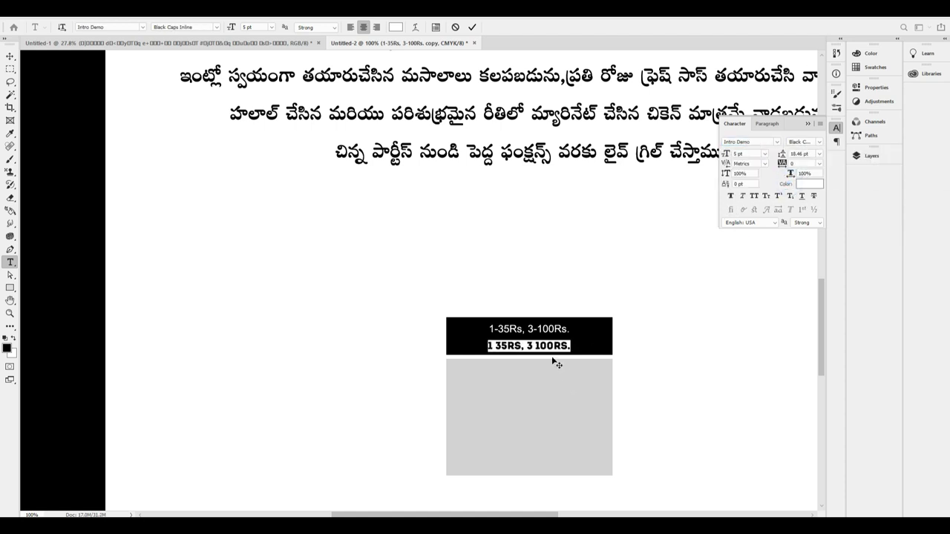
# Step: Enlarge the bold second line in the black bar to 8 pt
pyautogui.hotkey('ctrl', 'shift', '.')
pyautogui.hotkey('ctrl', 'shift', '.')
pyautogui.hotkey('ctrl', 'shift', '.')
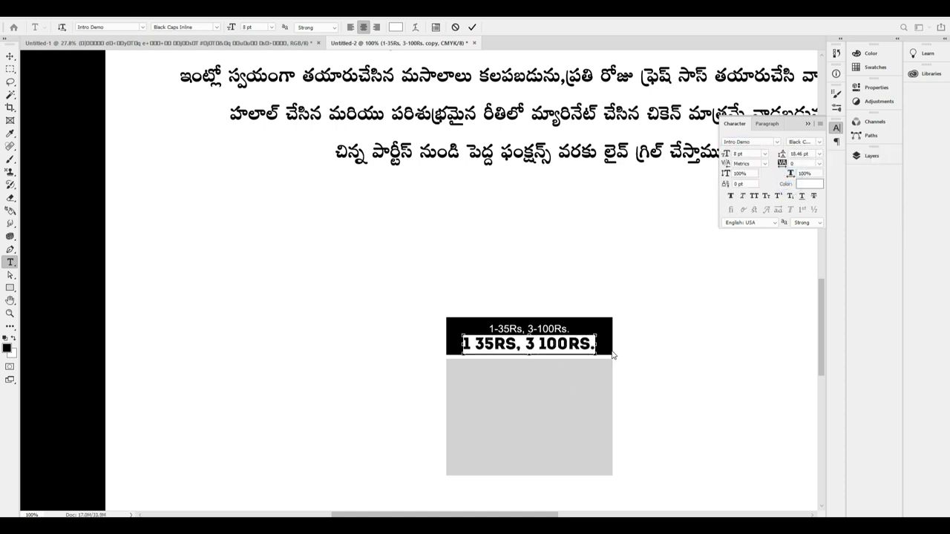
pyautogui.hotkey('ctrl', 'Return')
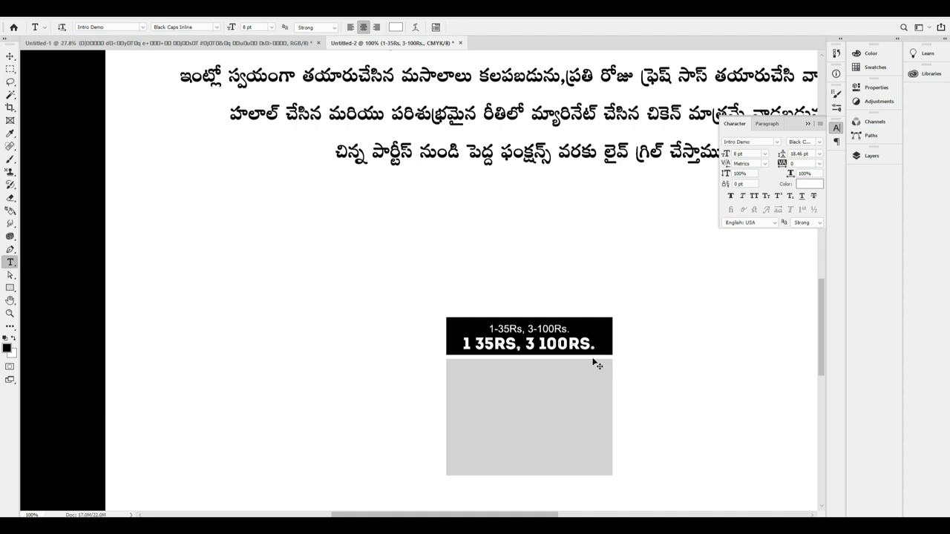
pyautogui.keyDown('ctrl'); pyautogui.click(566, 341); pyautogui.keyUp('ctrl')
pyautogui.hotkey('ctrl', '1')
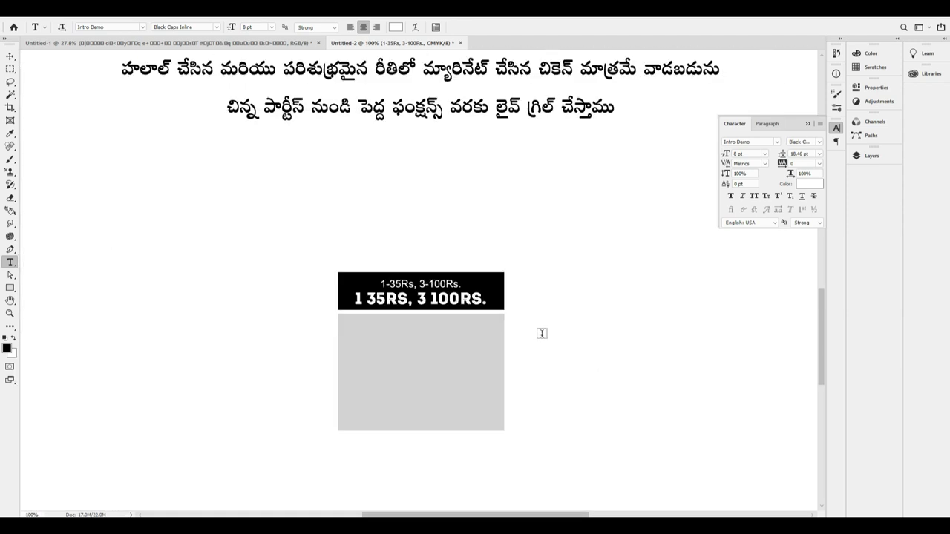
pyautogui.press('v')
pyautogui.hotkey('ctrl', '-')
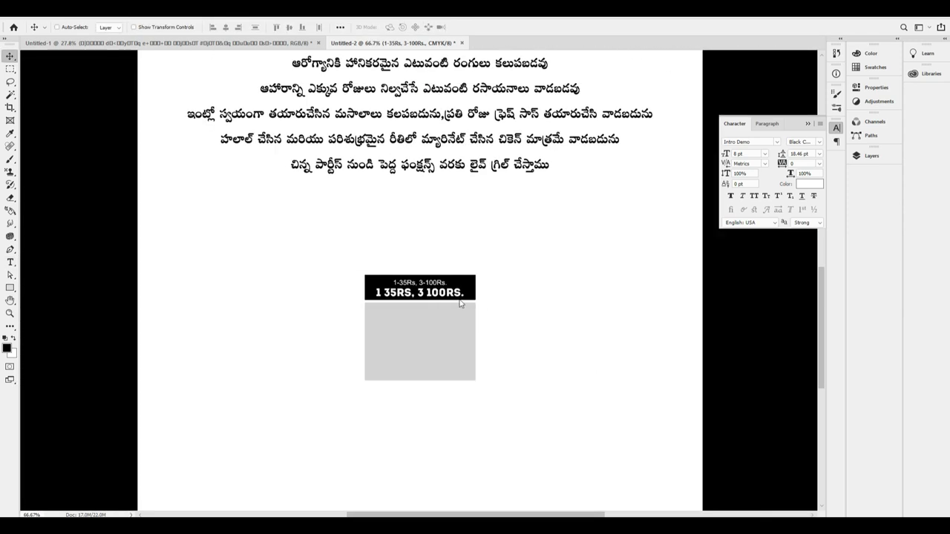
pyautogui.rightClick(435, 295)
pyautogui.click(443, 299)
pyautogui.moveTo(443, 299); pyautogui.dragTo(509, 369)
pyautogui.hotkey('ctrl', 'z')
pyautogui.rightClick(426, 323)
pyautogui.rightClick(435, 292)
pyautogui.click(454, 296)
pyautogui.hotkey('ctrl', 'z')
pyautogui.rightClick(435, 284)
pyautogui.keyDown('shift'); pyautogui.click(455, 290); pyautogui.keyUp('shift')
pyautogui.hotkey('ctrl', 'z')
pyautogui.rightClick(458, 286)
pyautogui.keyDown('shift'); pyautogui.click(486, 294); pyautogui.keyUp('shift')
pyautogui.hotkey('ctrl', 'z')
pyautogui.rightClick(416, 324)
pyautogui.keyDown('shift'); pyautogui.click(448, 331); pyautogui.keyUp('shift')
pyautogui.hotkey('ctrl', 'z')
# Step: Replace the bold second line in the black bar with "LEGS"
pyautogui.tripleClick(442, 292)
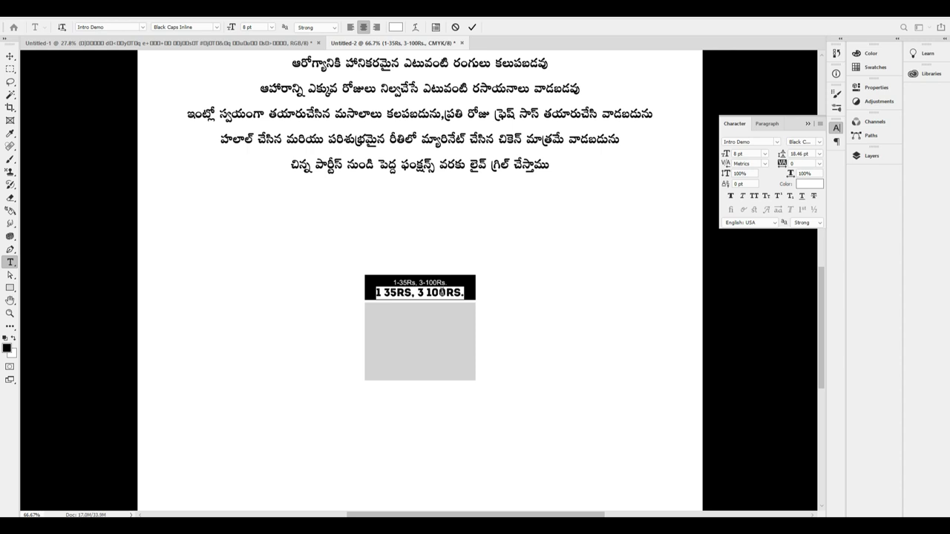
pyautogui.write('LE')
pyautogui.hotkey('ctrl', 'Return')
# Step: Duplicate the complete LEGS box to make a row of four evenly spaced boxes
pyautogui.moveTo(479, 312); pyautogui.dragTo(373, 314)
pyautogui.rightClick(458, 277)
pyautogui.click(479, 281)
pyautogui.moveTo(373, 315); pyautogui.dragTo(606, 323)
# Step: Select all four LEGS boxes, shift the row slightly and combine them into one group
pyautogui.rightClick(491, 292)
pyautogui.keyDown('shift'); pyautogui.click(511, 298); pyautogui.keyUp('shift')
pyautogui.keyDown('shift'); pyautogui.rightClick(355, 295); pyautogui.keyUp('shift')
pyautogui.keyDown('shift'); pyautogui.click(378, 301); pyautogui.keyUp('shift')
pyautogui.keyDown('shift'); pyautogui.rightClick(229, 288); pyautogui.keyUp('shift')
pyautogui.keyDown('shift'); pyautogui.click(258, 295); pyautogui.keyUp('shift')
pyautogui.moveTo(238, 298); pyautogui.dragTo(283, 313)
pyautogui.hotkey('ctrl', 'z')
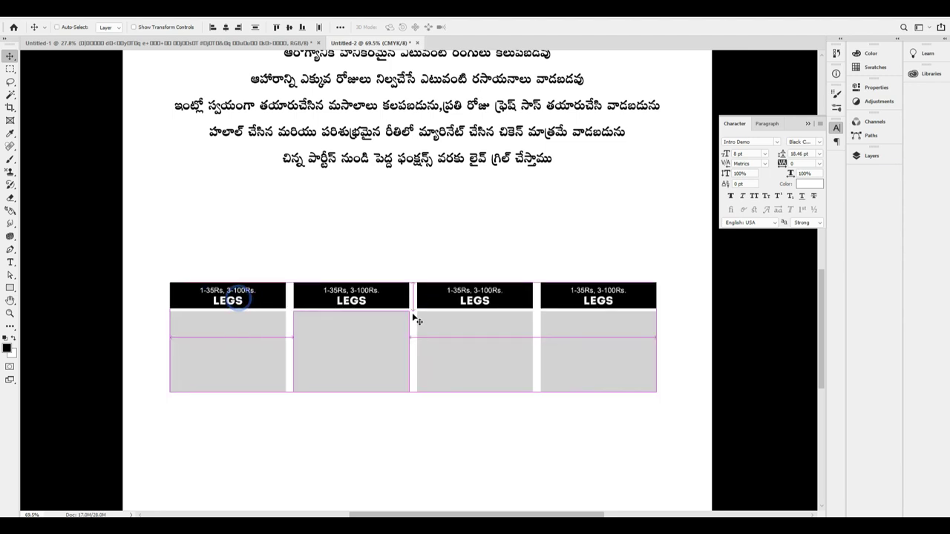
pyautogui.moveTo(490, 302); pyautogui.dragTo(494, 312)
pyautogui.hotkey('ctrl', 'g')
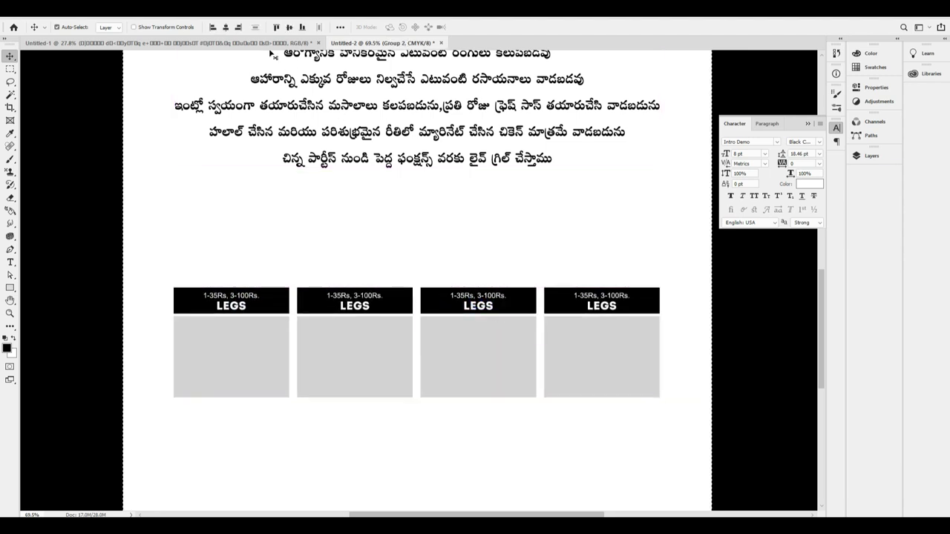
pyautogui.scroll(-1, 499, 331)
pyautogui.rightClick(482, 264)
pyautogui.click(498, 270)
pyautogui.moveTo(487, 263); pyautogui.dragTo(537, 289)
pyautogui.hotkey('ctrl', 'z')
# Step: Shift the third and fourth LEGS boxes to the right to widen the gap in the middle of the row
pyautogui.rightClick(487, 266)
pyautogui.click(511, 280)
pyautogui.hotkey('ctrl', 'z')
pyautogui.rightClick(587, 262)
pyautogui.keyDown('shift'); pyautogui.click(615, 277); pyautogui.keyUp('shift')
pyautogui.hotkey('shift', 'Right')
pyautogui.hotkey('shift', 'Right')
pyautogui.hotkey('shift', 'Right')
pyautogui.hotkey('shift', 'Right')
pyautogui.hotkey('shift', 'Left')
pyautogui.hotkey('shift', 'Right')
pyautogui.scroll(-1, 571, 293)
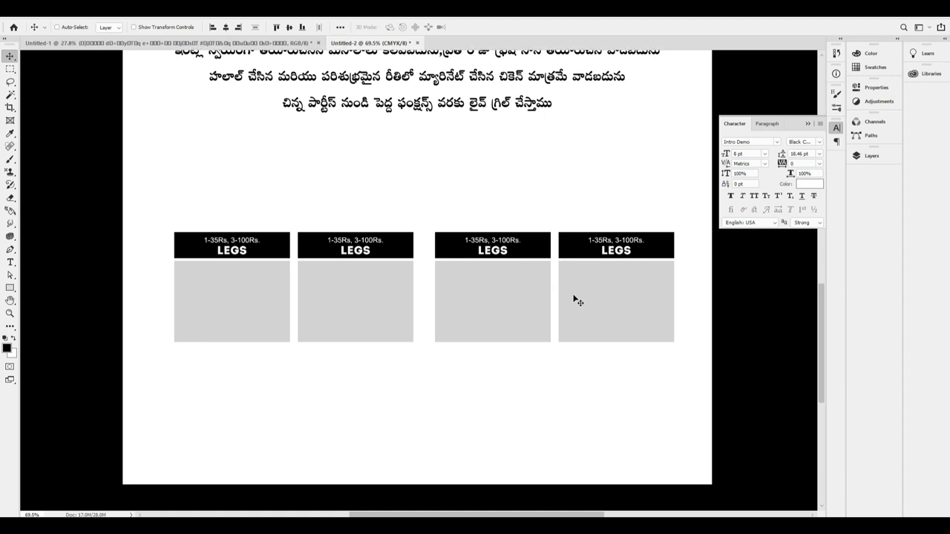
# Step: Centre the grouped row of four boxes horizontally on the page
pyautogui.rightClick(384, 249)
pyautogui.click(399, 253)
pyautogui.moveTo(388, 251); pyautogui.dragTo(388, 212)
pyautogui.hotkey('ctrl', 'z')
pyautogui.hotkey('ctrl', 'a')
pyautogui.click(226, 27)
pyautogui.hotkey('ctrl', 'd')
# Step: Nudge the row of boxes upward and duplicate it directly below as a second row
pyautogui.hotkey('shift', 'Up')
pyautogui.hotkey('shift', 'Up')
pyautogui.hotkey('shift', 'Up')
pyautogui.hotkey('shift', 'Up')
pyautogui.hotkey('shift', 'Up')
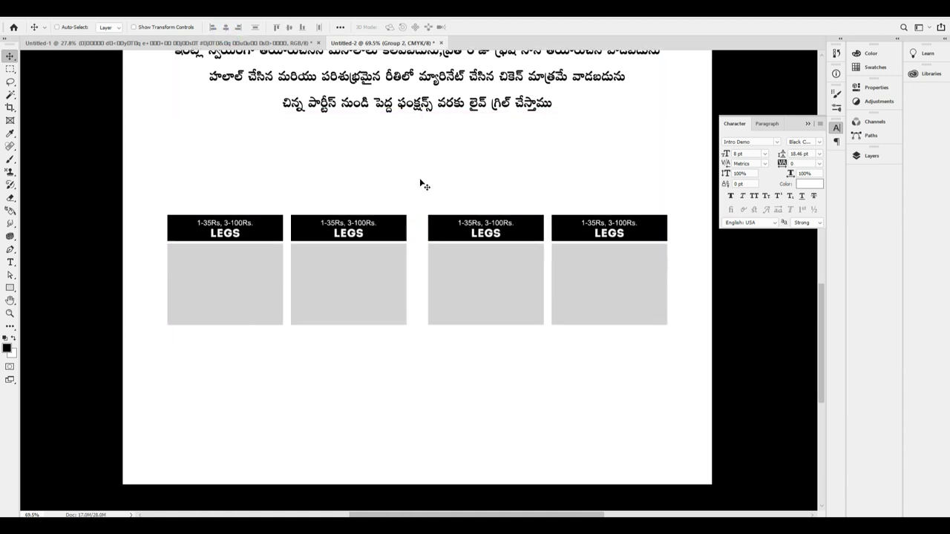
pyautogui.moveTo(514, 233); pyautogui.dragTo(555, 357)
pyautogui.scroll(-3, 555, 357)
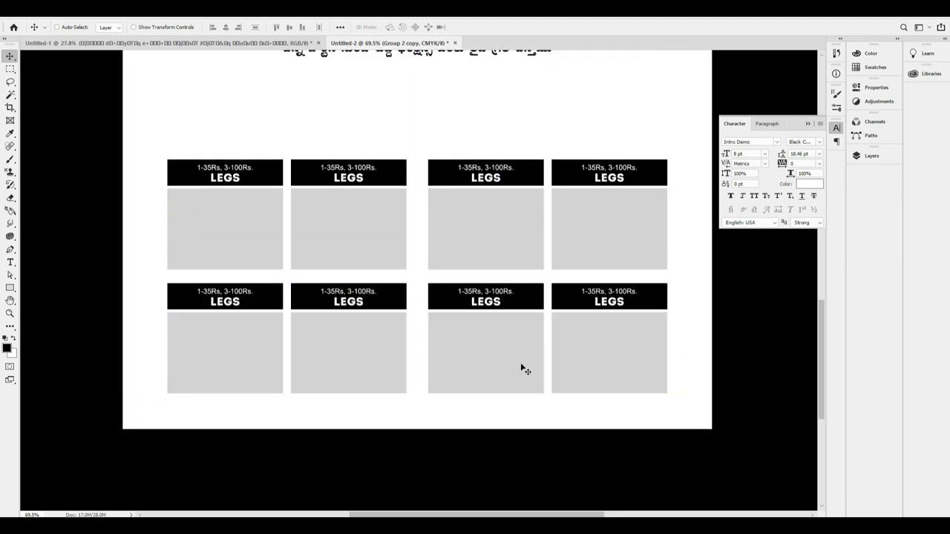
# Step: Delete the two middle boxes of the lower row
pyautogui.rightClick(362, 273)
pyautogui.click(402, 285)
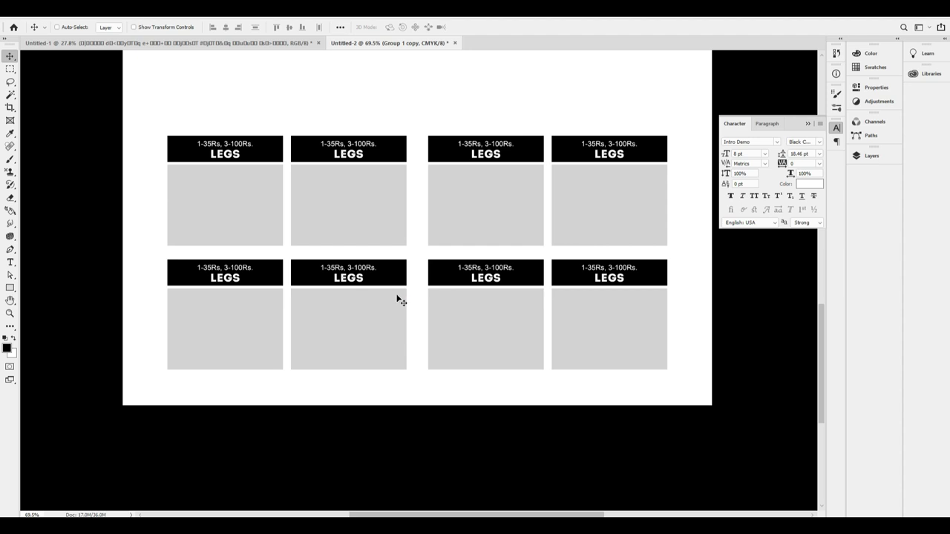
pyautogui.press('Delete')
pyautogui.rightClick(486, 273)
pyautogui.click(515, 285)
pyautogui.press('Delete')
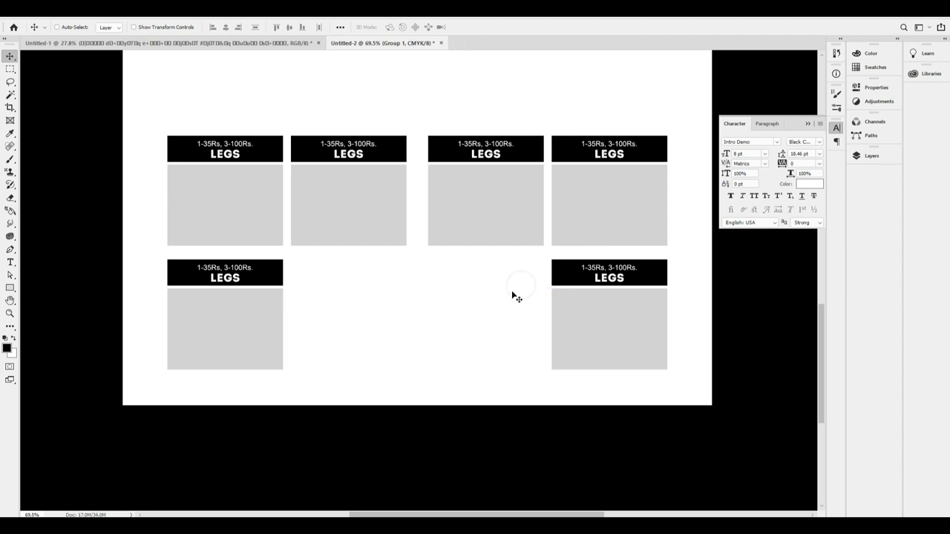
# Step: Widen the black bar of the lower-left box to 696 px, ending flush with the second box above
pyautogui.rightClick(281, 280)
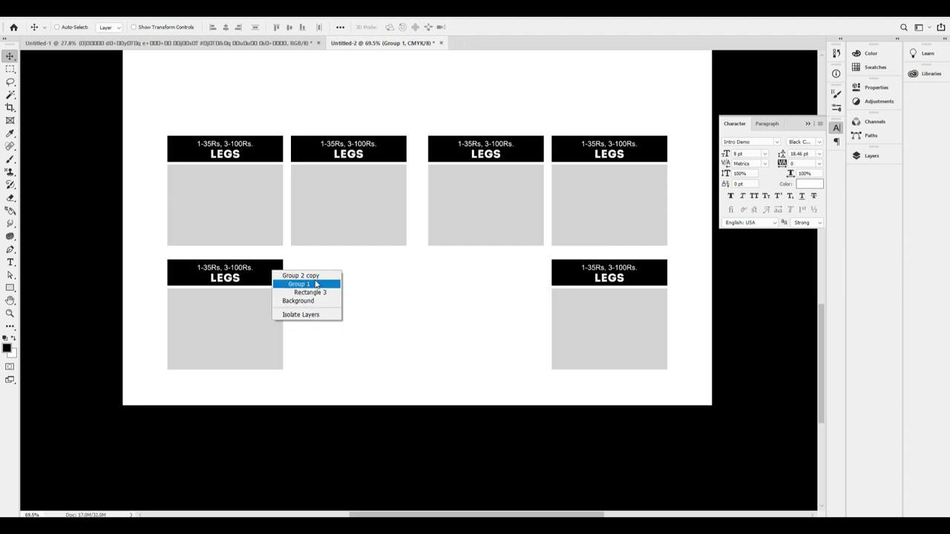
pyautogui.click(311, 275)
pyautogui.rightClick(298, 286)
pyautogui.click(336, 302)
pyautogui.hotkey('ctrl', 't')
pyautogui.moveTo(285, 314); pyautogui.dragTo(407, 318)
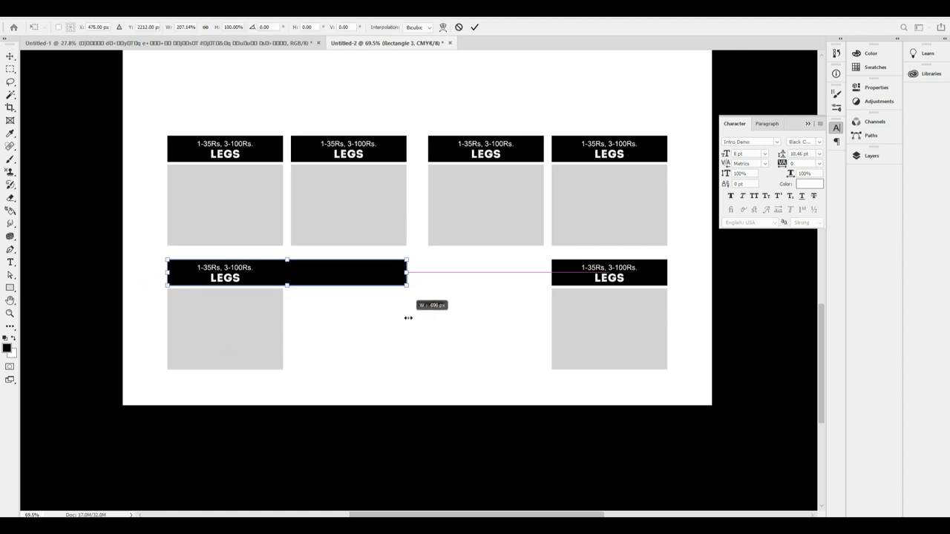
pyautogui.press('Return')
pyautogui.moveTo(414, 282); pyautogui.dragTo(445, 288)
pyautogui.moveTo(409, 316); pyautogui.dragTo(471, 309)
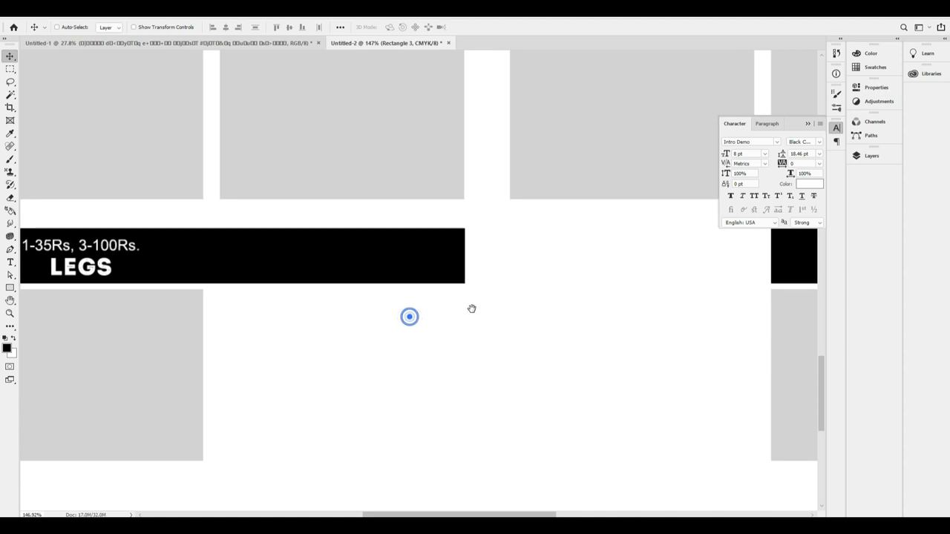
# Step: Show the rulers and place a vertical guide at the right end of the widened lower-left black bar
pyautogui.hotkey('ctrl', 'r')
pyautogui.hotkey('ctrl', 't')
pyautogui.moveTo(24, 314); pyautogui.dragTo(472, 345)
pyautogui.press('Return')
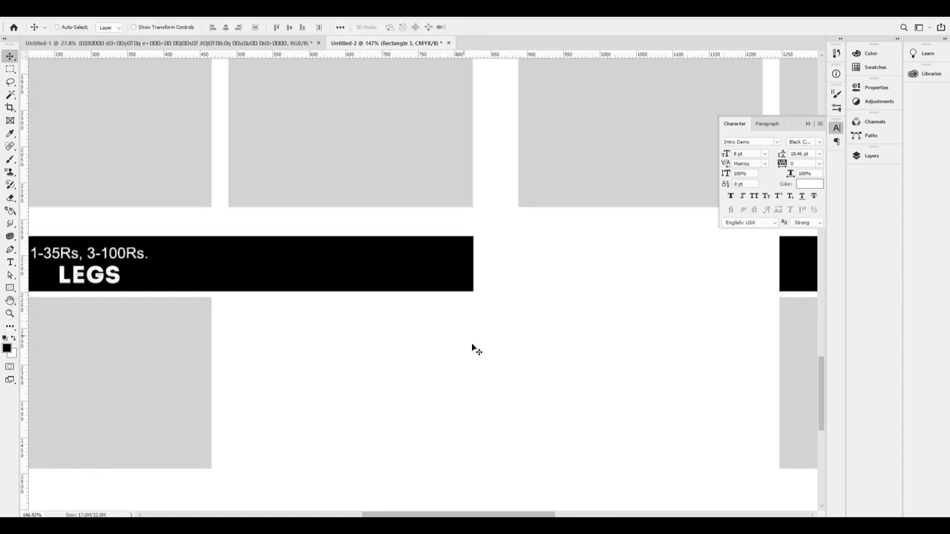
pyautogui.moveTo(27, 291); pyautogui.dragTo(472, 352)
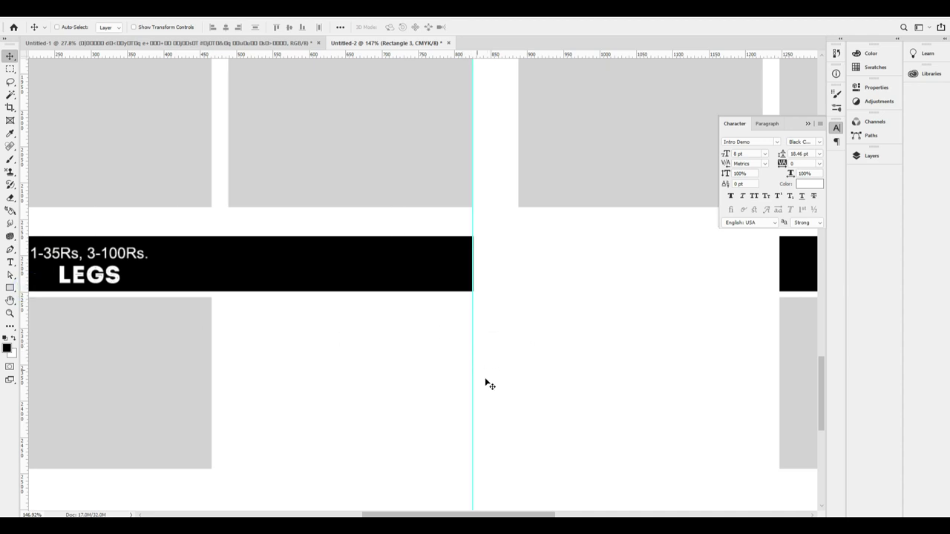
# Step: Widen the grey box under the lower-left black bar until its right edge meets the guide
pyautogui.hotkey('ctrl', 'j')
pyautogui.hotkey('ctrl', 't')
pyautogui.moveTo(212, 382); pyautogui.dragTo(474, 448)
pyautogui.press('Return')
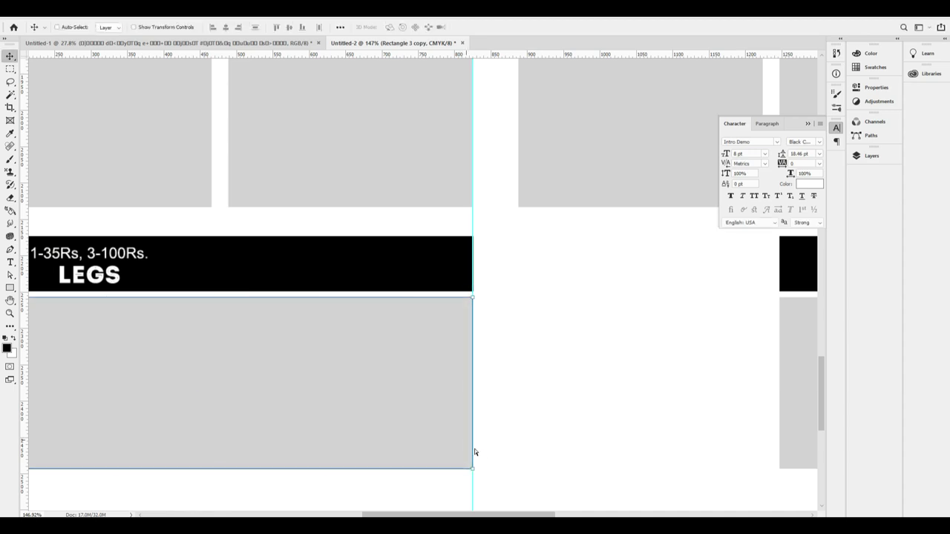
pyautogui.hotkey('ctrl', '1')
pyautogui.click(499, 312)
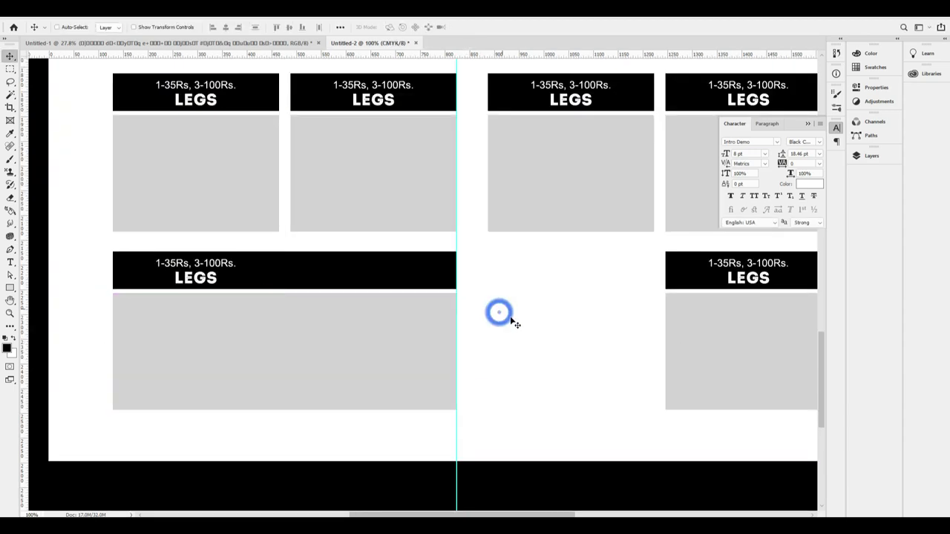
pyautogui.rightClick(675, 271)
pyautogui.click(695, 286)
pyautogui.rightClick(683, 276)
pyautogui.click(720, 295)
pyautogui.hotkey('ctrl', 't')
pyautogui.press('Escape')
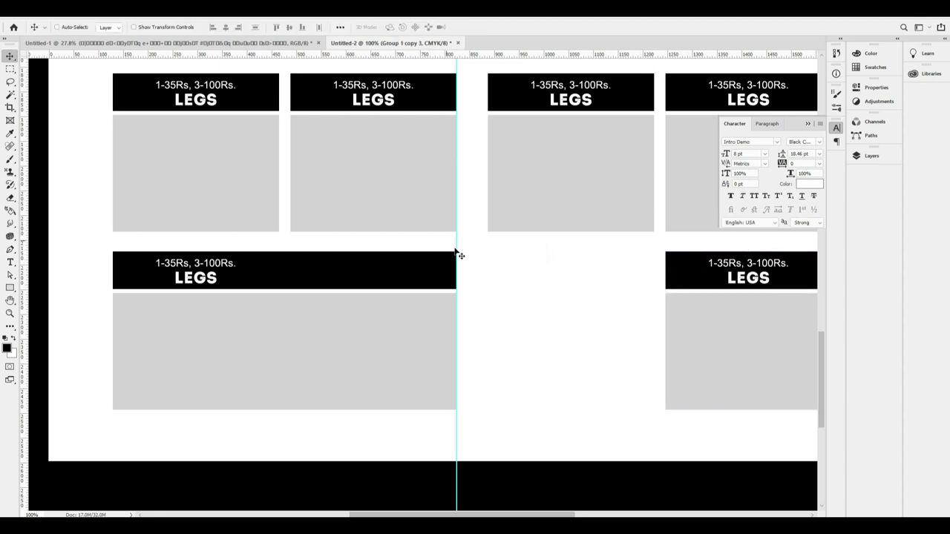
# Step: Place a vertical guide at the left edge of the third upper box and extend the lower-right black bar to it
pyautogui.moveTo(456, 245); pyautogui.dragTo(487, 256)
pyautogui.rightClick(688, 275)
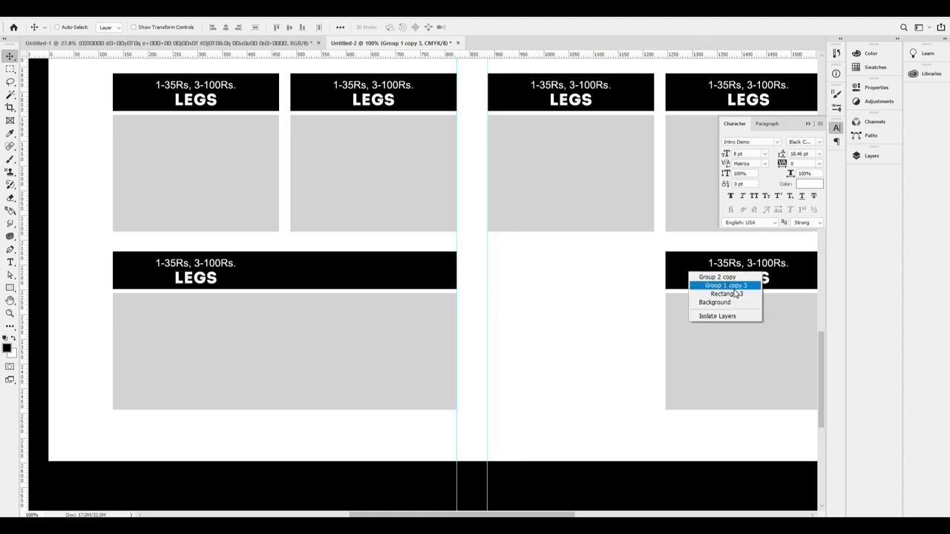
pyautogui.click(736, 294)
pyautogui.hotkey('ctrl', 't')
pyautogui.moveTo(667, 271); pyautogui.dragTo(487, 353)
pyautogui.press('Return')
# Step: Widen the grey box under the lower-right black bar leftward until it meets the second guide
pyautogui.rightClick(762, 376)
pyautogui.click(762, 375)
pyautogui.rightClick(760, 368)
pyautogui.click(764, 373)
pyautogui.hotkey('ctrl', 't')
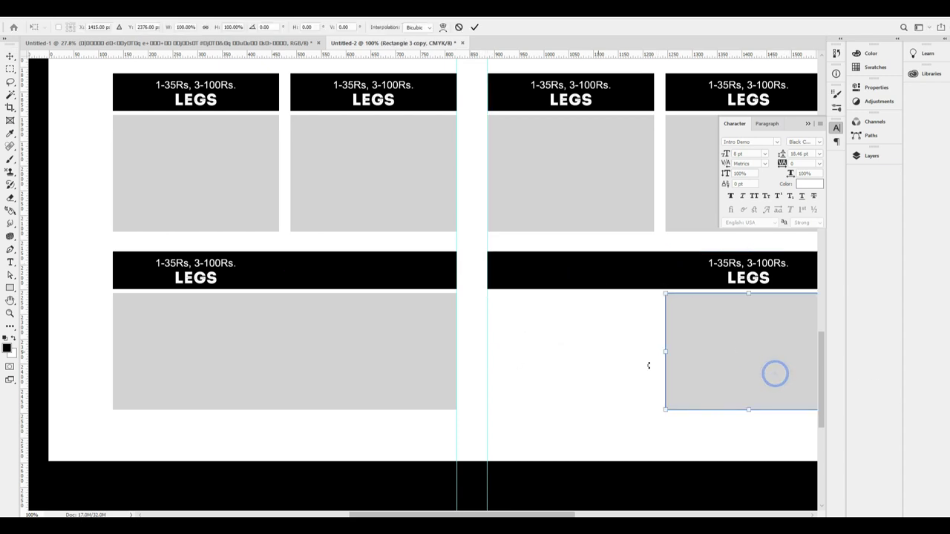
pyautogui.moveTo(666, 352); pyautogui.dragTo(489, 376)
pyautogui.moveTo(486, 377); pyautogui.dragTo(488, 377)
pyautogui.press('Return')
# Step: Change the heading of the second upper box to WINGS
pyautogui.hotkey('ctrl', '-')
pyautogui.scroll(2, 572, 388)
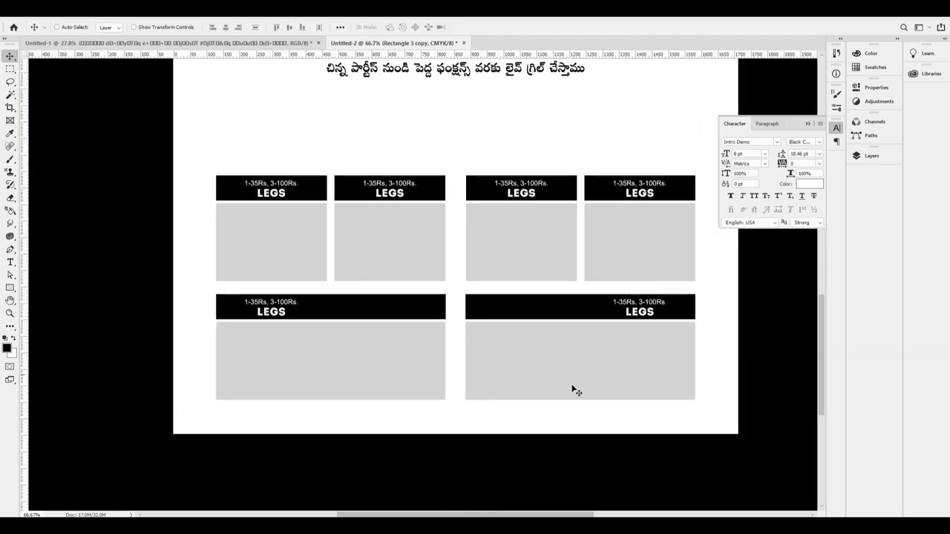
pyautogui.scroll(-3, 572, 388)
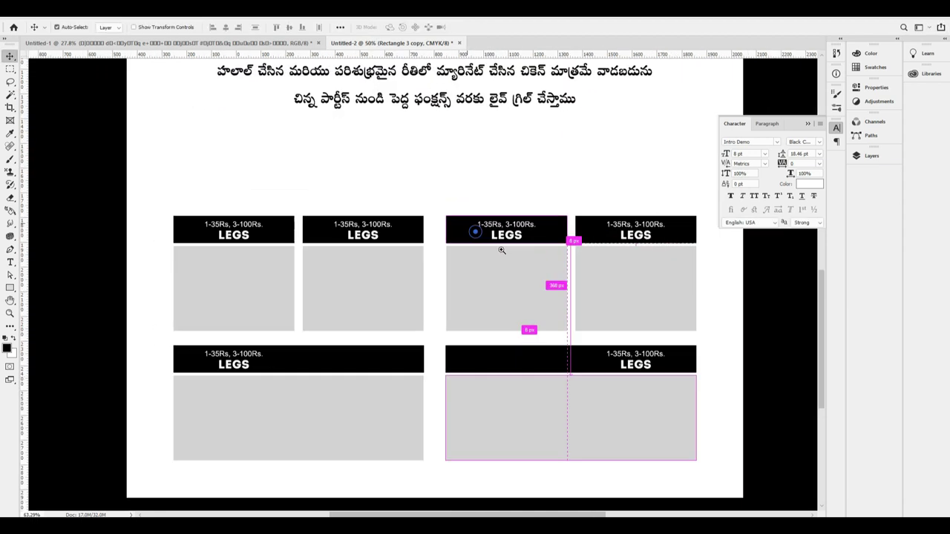
pyautogui.moveTo(502, 250); pyautogui.dragTo(505, 256)
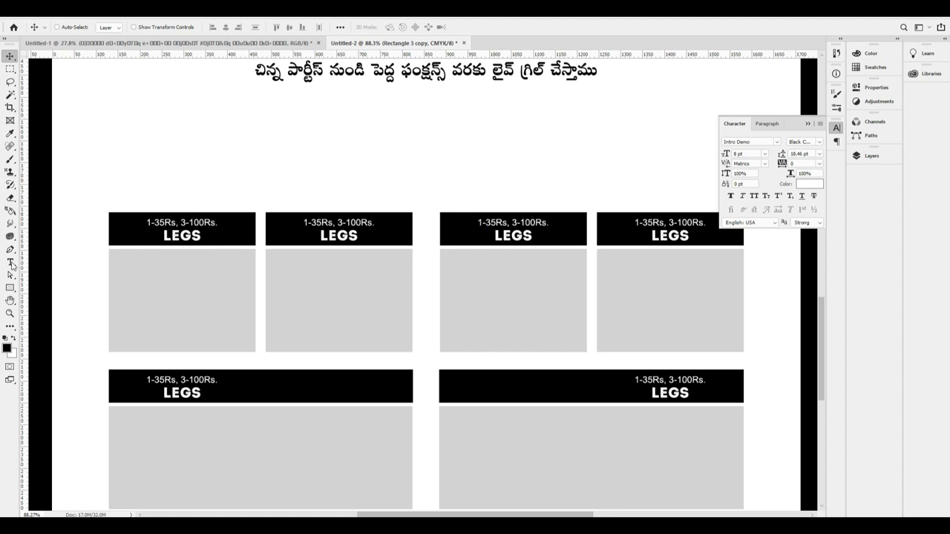
pyautogui.click(11, 264)
pyautogui.click(337, 236)
pyautogui.write('WINGS')
pyautogui.click(385, 263)
# Step: Change the headings of the third and fourth upper boxes to JOINTS and HALF BODY
pyautogui.doubleClick(508, 236)
pyautogui.write('JOINT')
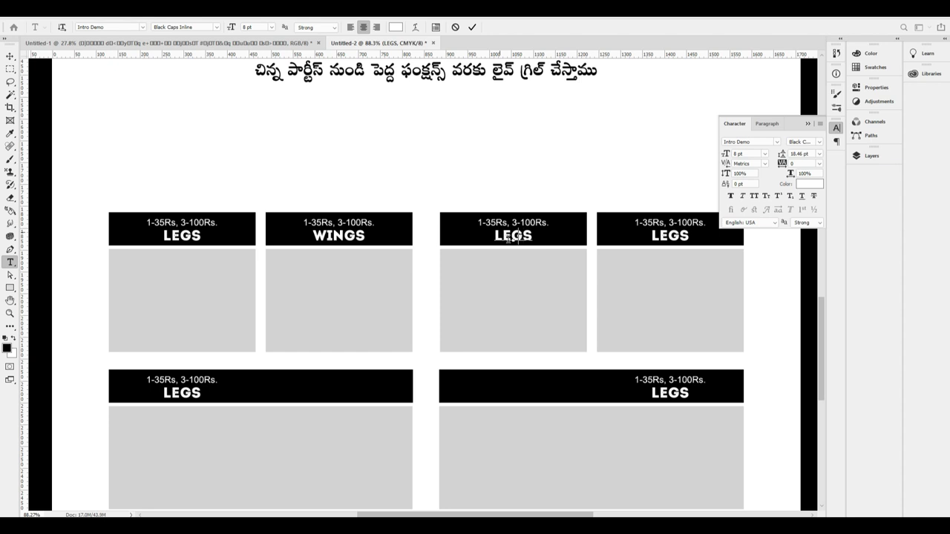
pyautogui.write('S')
pyautogui.hotkey('ctrl', 'Return')
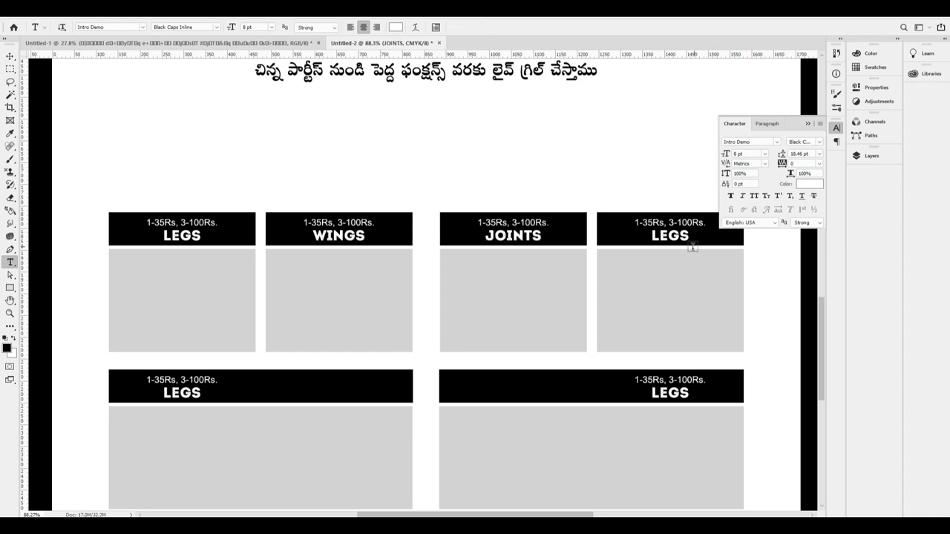
pyautogui.doubleClick(678, 235)
pyautogui.write('HALF BODY')
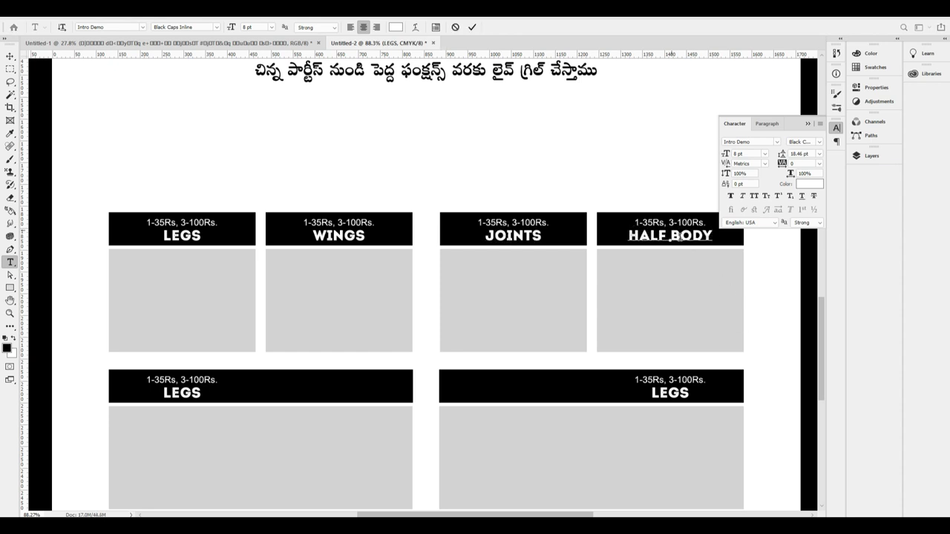
pyautogui.hotkey('ctrl', 'Return')
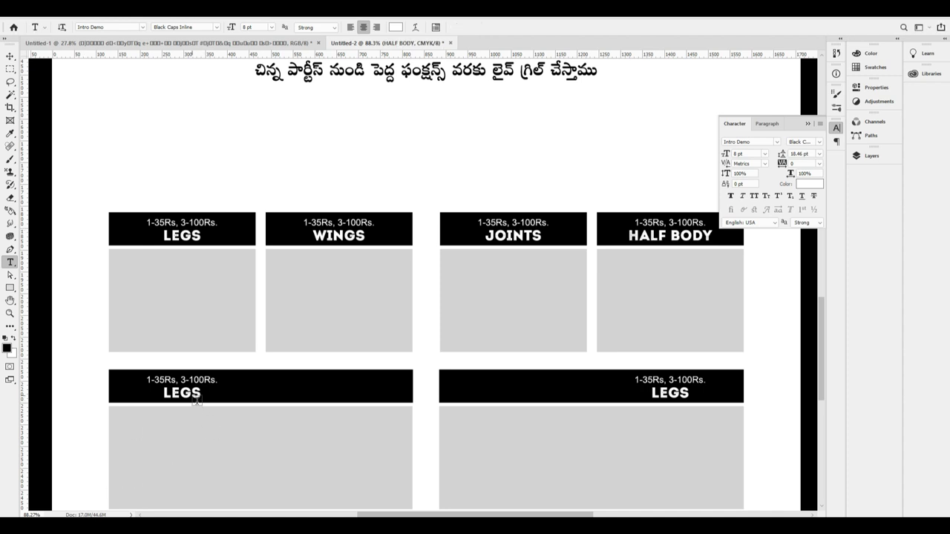
# Step: Change the heading of the lower-left wide box to BONE LESS CHICKEN
pyautogui.doubleClick(186, 393)
pyautogui.write('BONE LESS CHI')
pyautogui.write('KE')
pyautogui.press('BackSpace')
pyautogui.press('BackSpace')
pyautogui.write('CKEN')
pyautogui.hotkey('ctrl', 'Return')
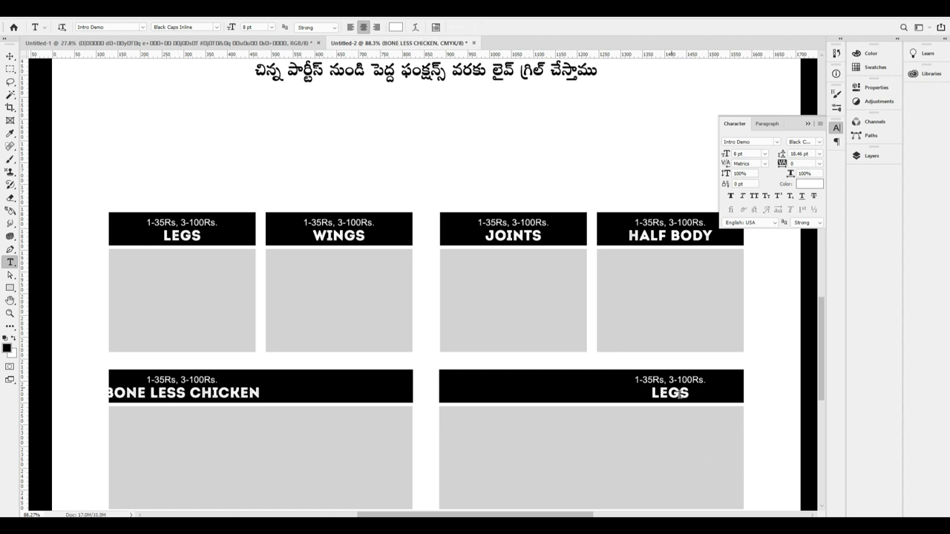
# Step: Change the heading of the lower-right wide box to BONELESS FISH
pyautogui.doubleClick(680, 394)
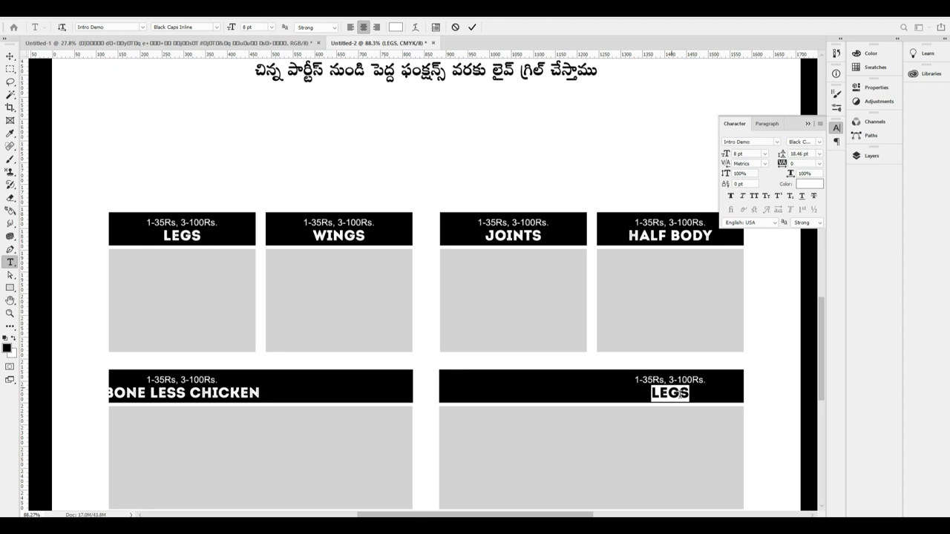
pyautogui.write('BONELS')
pyautogui.press('BackSpace')
pyautogui.write('ESS FISH')
pyautogui.hotkey('ctrl', 'Return')
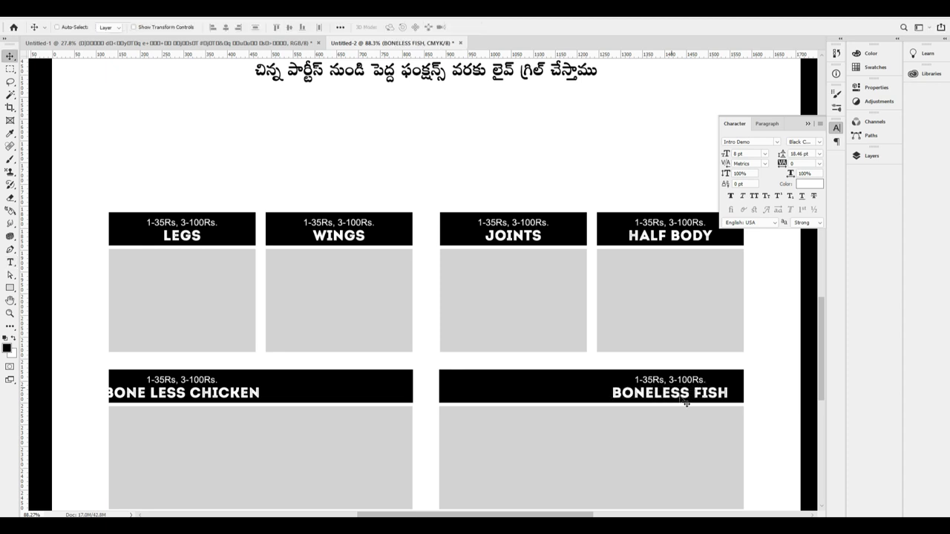
# Step: Select the price line together with the BONELESS FISH heading and nudge both left toward the middle of their black bar
pyautogui.rightClick(666, 381)
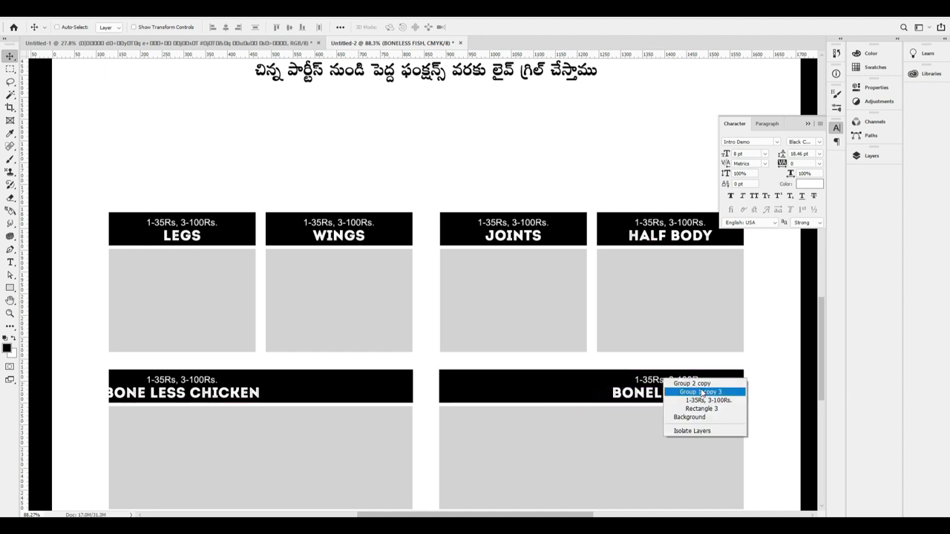
pyautogui.click(710, 400)
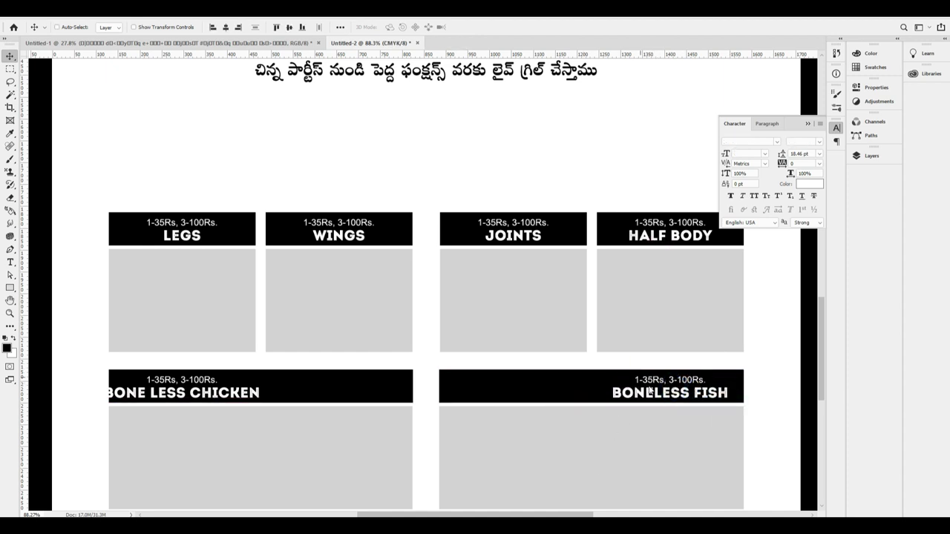
pyautogui.hotkey('shift', 'Left')
pyautogui.hotkey('shift', 'Left')
pyautogui.hotkey('shift', 'Left')
pyautogui.hotkey('shift', 'Left')
pyautogui.hotkey('shift', 'Left')
pyautogui.hotkey('shift', 'Left')
pyautogui.hotkey('shift', 'Left')
pyautogui.hotkey('shift', 'Left')
pyautogui.hotkey('shift', 'Left')
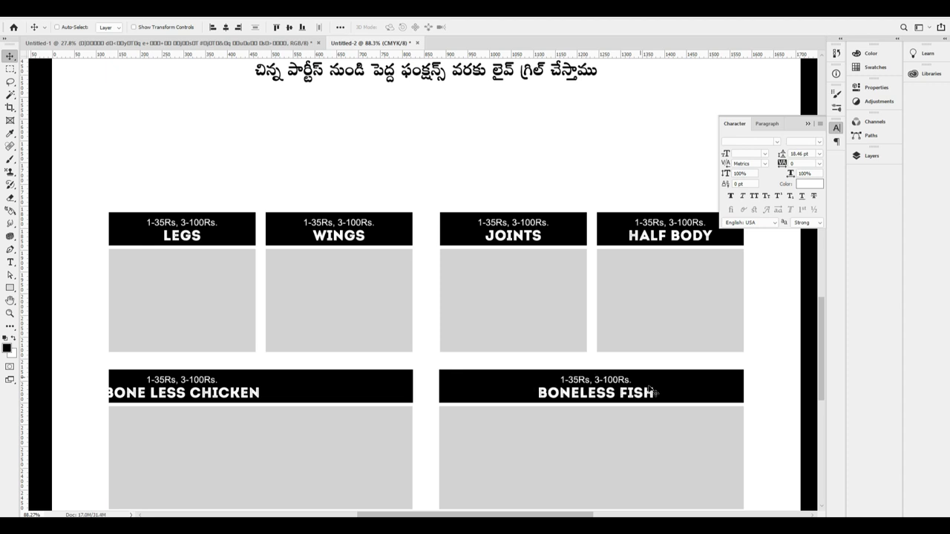
# Step: Select the price line and the BONE LESS CHICKEN heading and nudge both right to the middle of their black bar
pyautogui.rightClick(193, 381)
pyautogui.click(241, 402)
pyautogui.rightClick(221, 391)
pyautogui.click(257, 405)
pyautogui.hotkey('shift', 'Right')
pyautogui.hotkey('shift', 'Right')
pyautogui.hotkey('shift', 'Right')
pyautogui.hotkey('shift', 'Right')
pyautogui.hotkey('shift', 'Right')
pyautogui.hotkey('shift', 'Right')
pyautogui.hotkey('shift', 'Right')
pyautogui.hotkey('shift', 'Right')
pyautogui.hotkey('shift', 'Right')
pyautogui.hotkey('shift', 'Right')
pyautogui.hotkey('shift', 'Right')
pyautogui.hotkey('ctrl', '-')
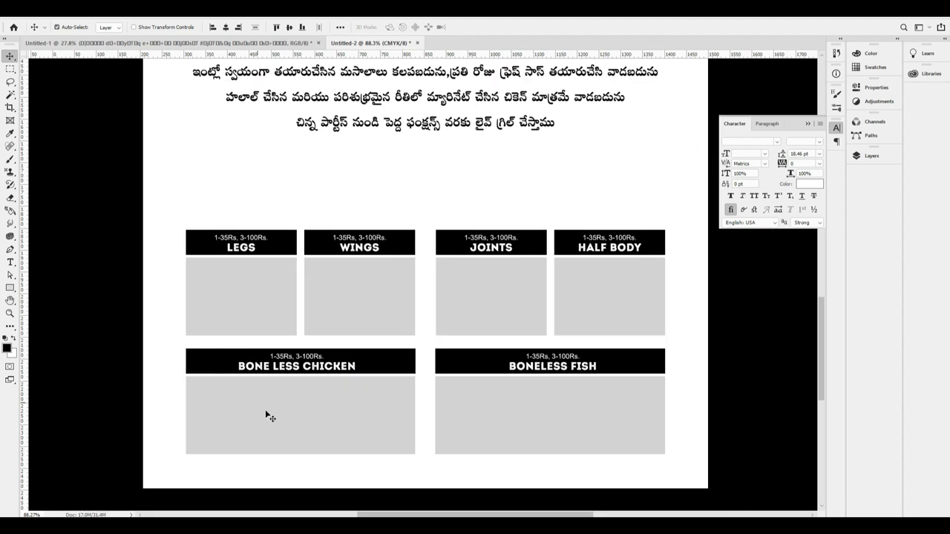
# Step: Put away the character settings and draw a square about 112 px wide near the flyer's upper-left corner
pyautogui.hotkey('ctrl', '0')
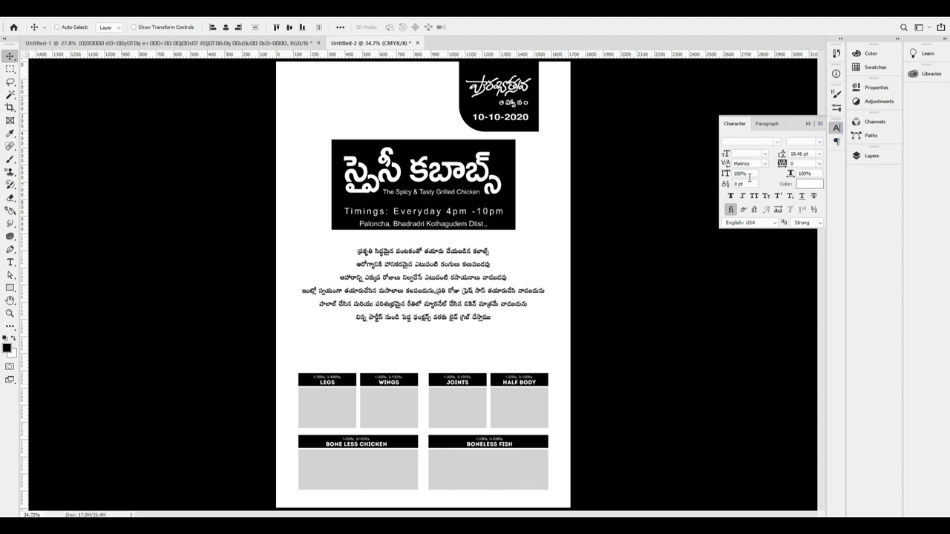
pyautogui.click(836, 131)
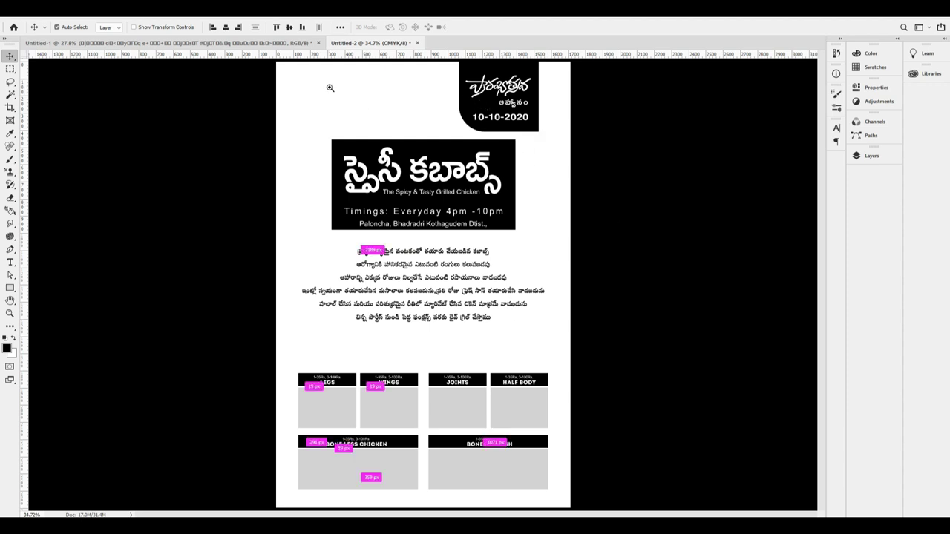
pyautogui.moveTo(329, 87); pyautogui.dragTo(360, 140)
pyautogui.scroll(3, 375, 156)
pyautogui.moveTo(304, 151); pyautogui.dragTo(334, 183)
pyautogui.hotkey('ctrl', 'h')
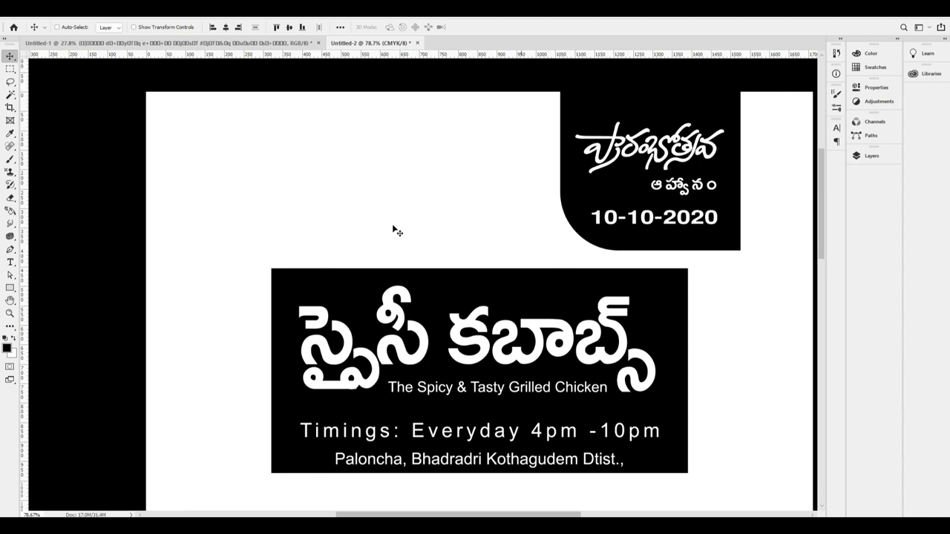
pyautogui.scroll(-1, 392, 229)
pyautogui.click(10, 289)
pyautogui.scroll(1, 320, 185)
pyautogui.moveTo(188, 122); pyautogui.dragTo(246, 165)
pyautogui.moveTo(225, 116); pyautogui.dragTo(263, 144)
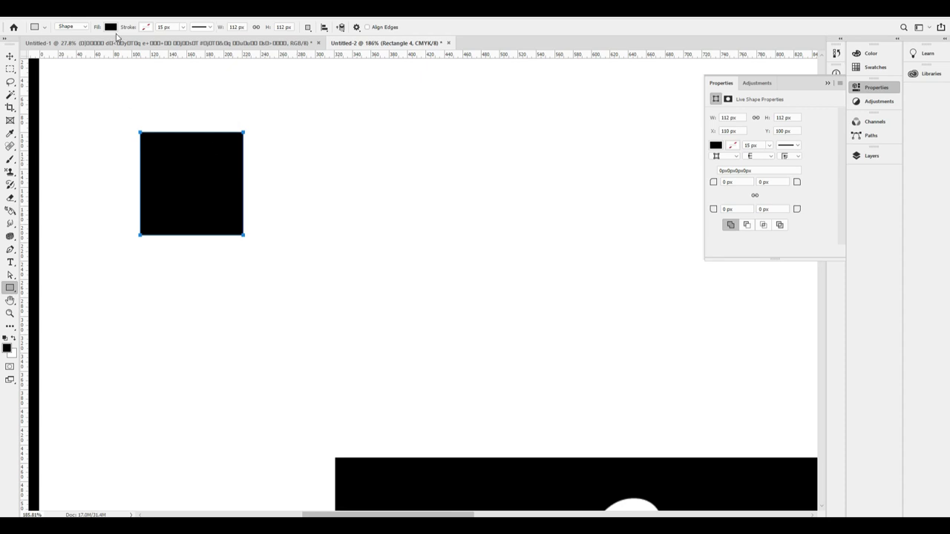
# Step: Fill the new square with light grey #dbdbdb
pyautogui.click(112, 28)
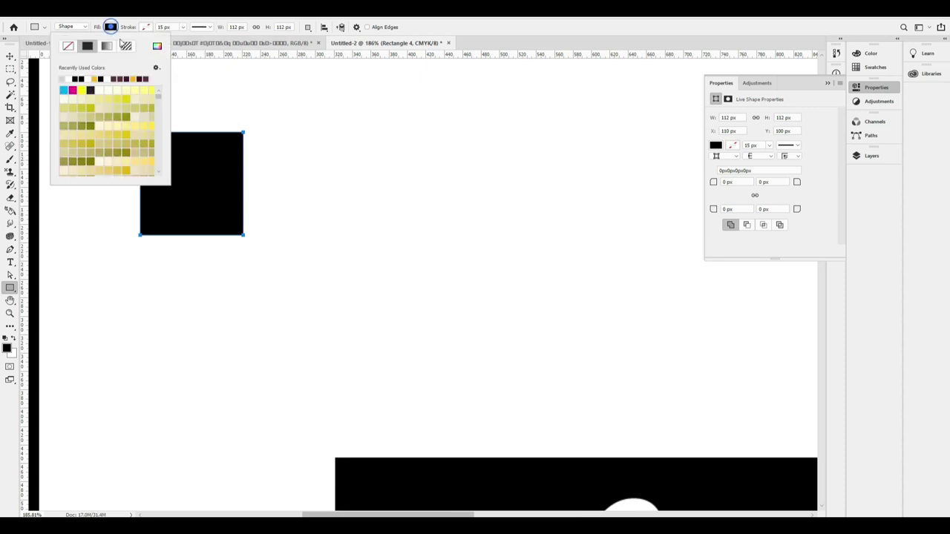
pyautogui.click(71, 78)
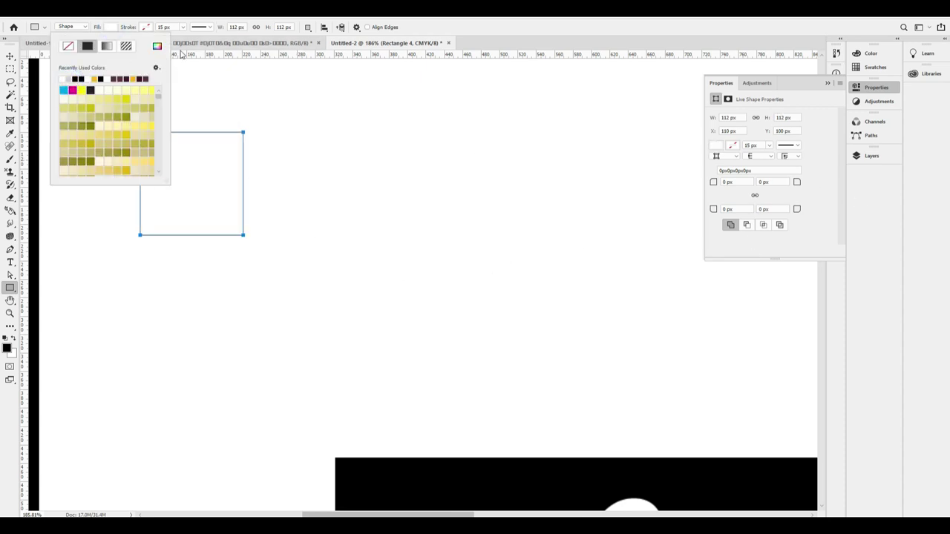
pyautogui.click(157, 46)
pyautogui.moveTo(421, 281)
pyautogui.mouseDown()
pyautogui.moveTo(418, 270)
pyautogui.moveTo(406, 271)
pyautogui.mouseUp()
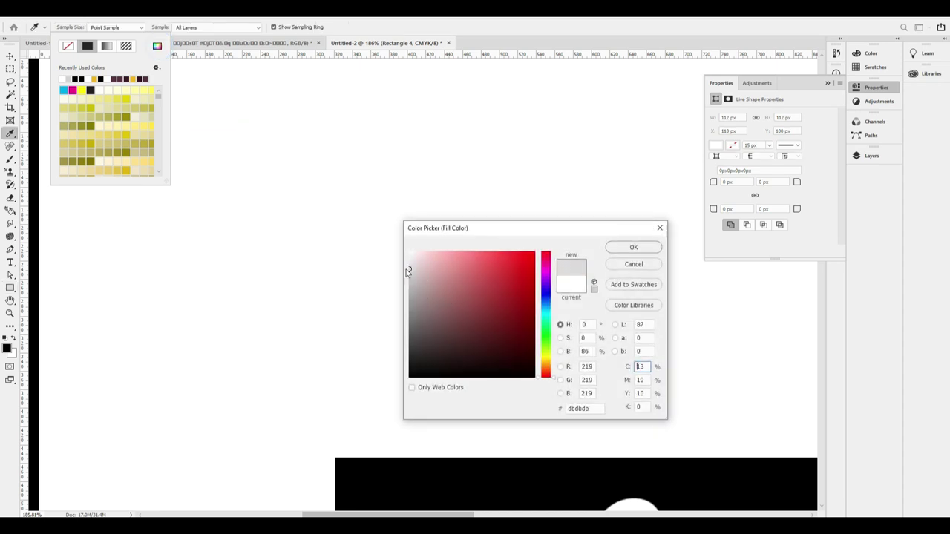
pyautogui.press('Return')
pyautogui.click(9, 57)
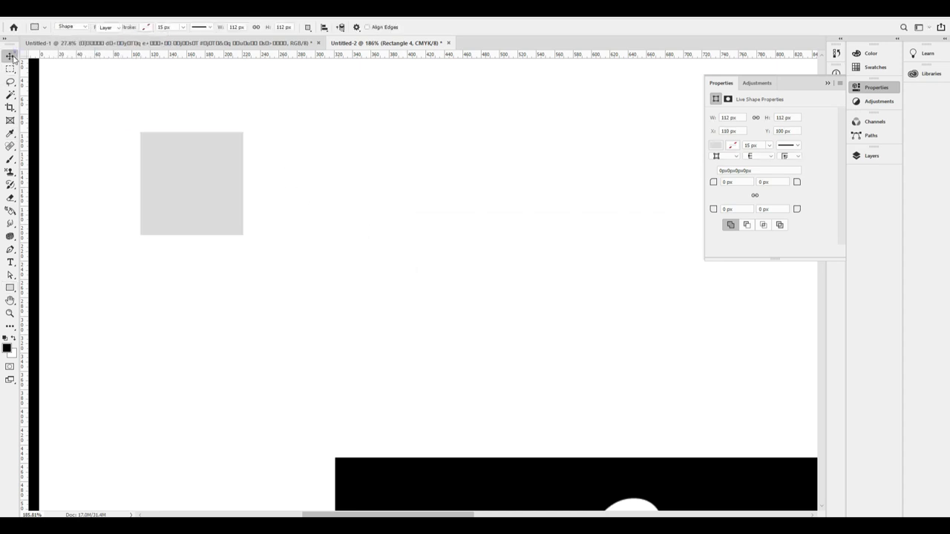
# Step: Draw a black circle about 28 px across below the grey square with the Ellipse tool
pyautogui.click(49, 312)
pyautogui.rightClick(11, 293)
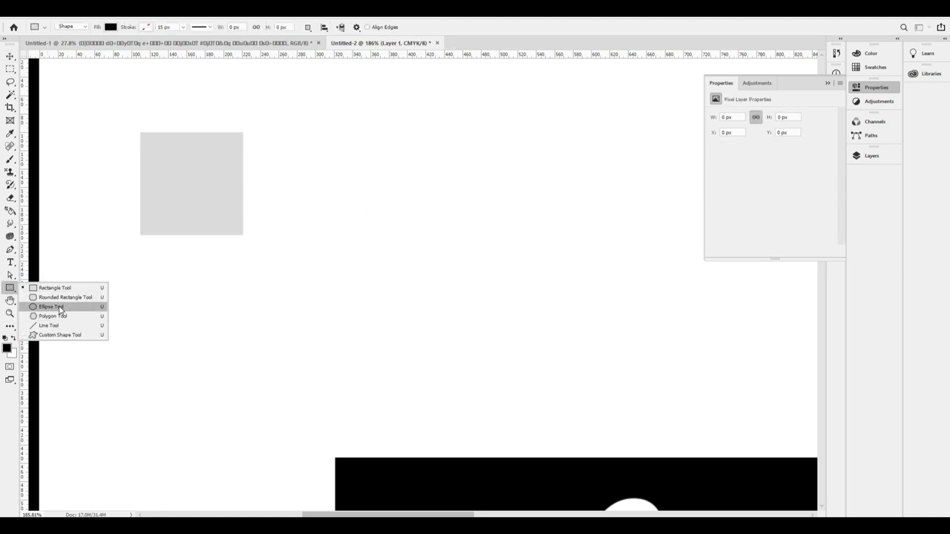
pyautogui.click(52, 304)
pyautogui.moveTo(177, 293); pyautogui.dragTo(203, 319)
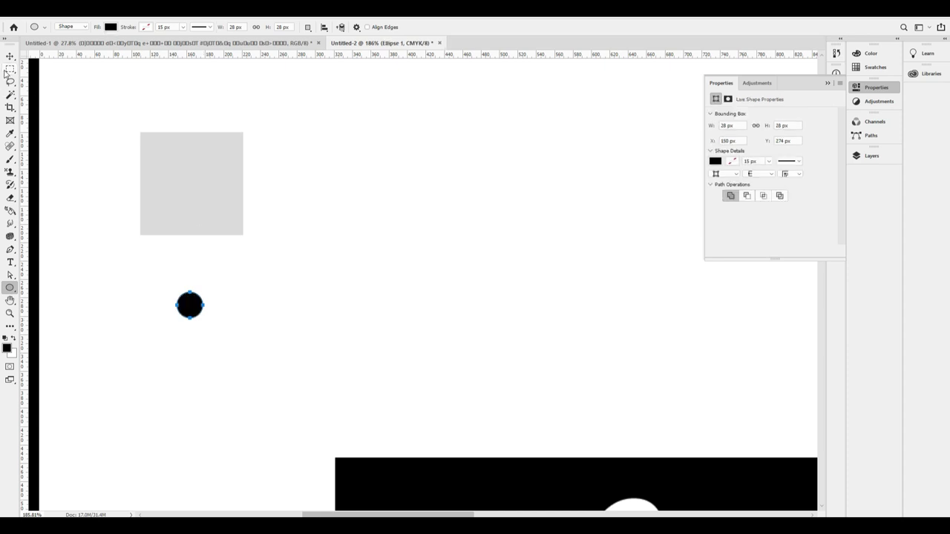
# Step: Move the black circle to the centre of the grey square and enlarge it to about 43 px across
pyautogui.click(9, 57)
pyautogui.moveTo(199, 309); pyautogui.dragTo(203, 196)
pyautogui.hotkey('ctrl', 't')
pyautogui.press('Return')
pyautogui.hotkey('ctrl', '-')
pyautogui.moveTo(307, 237); pyautogui.dragTo(354, 242)
pyautogui.moveTo(434, 224); pyautogui.dragTo(279, 267)
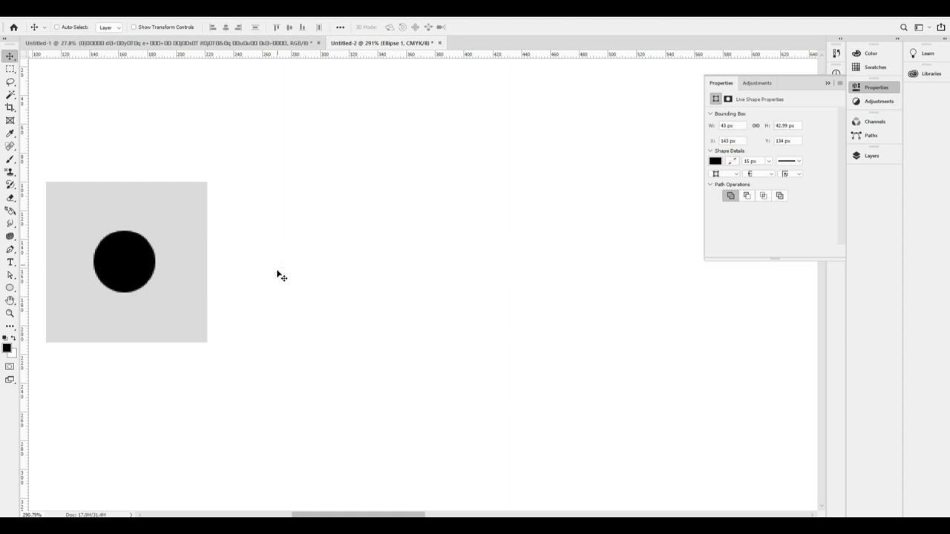
# Step: Add a left-aligned capital N in black Monotype Corsiva beside the grey square, on the side facing the page
pyautogui.press('t')
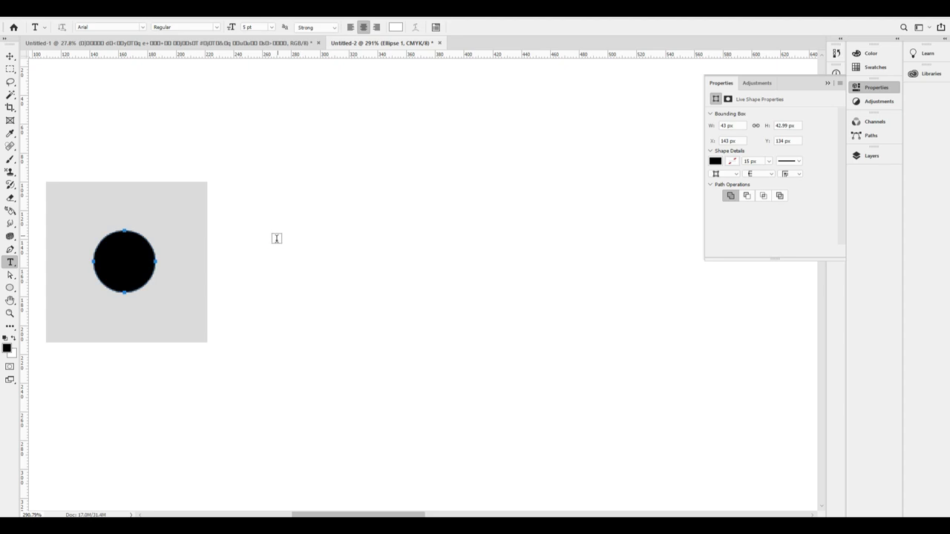
pyautogui.click(275, 237)
pyautogui.hotkey('ctrl', 'shift', 'l')
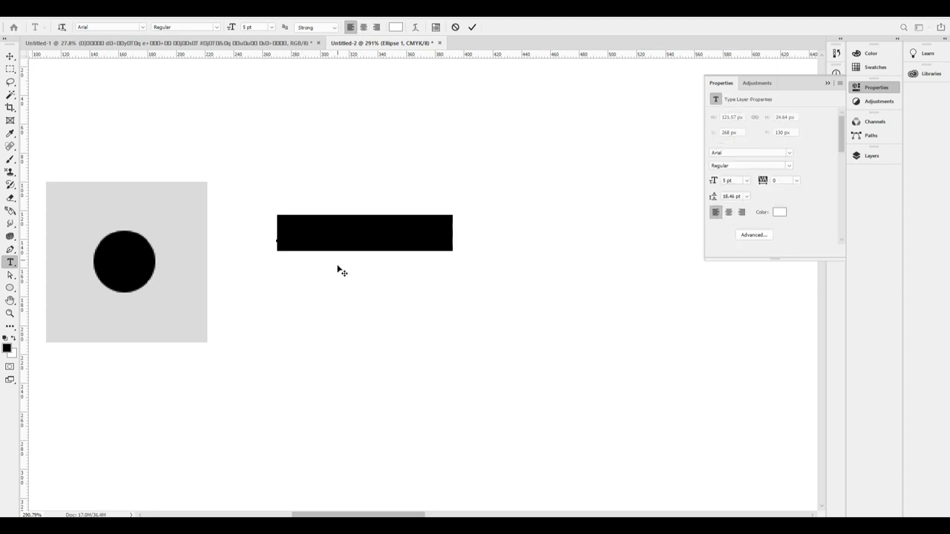
pyautogui.click(115, 27)
pyautogui.write('MONEY')
pyautogui.press('BackSpace')
pyautogui.press('BackSpace')
pyautogui.press('BackSpace')
pyautogui.write('nty')
pyautogui.press('BackSpace')
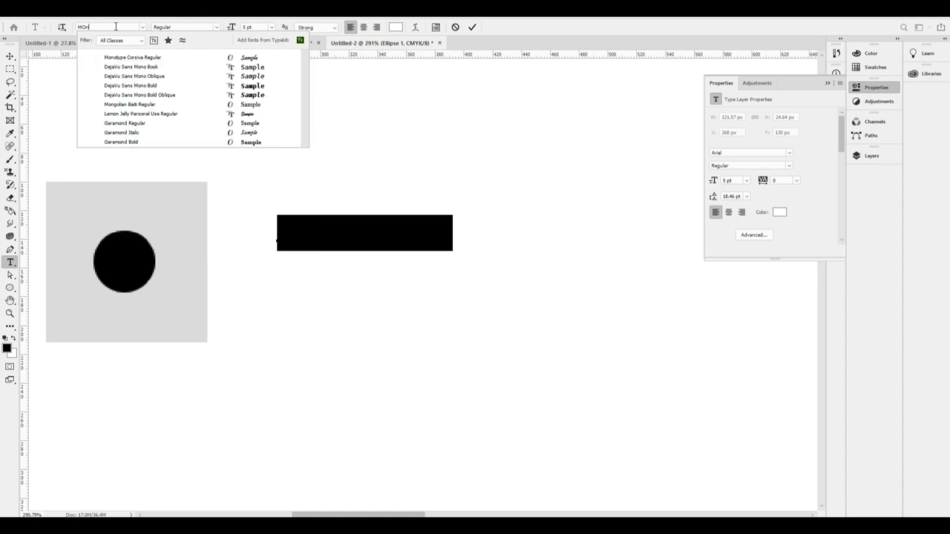
pyautogui.press('Down')
pyautogui.press('Return')
pyautogui.write('D')
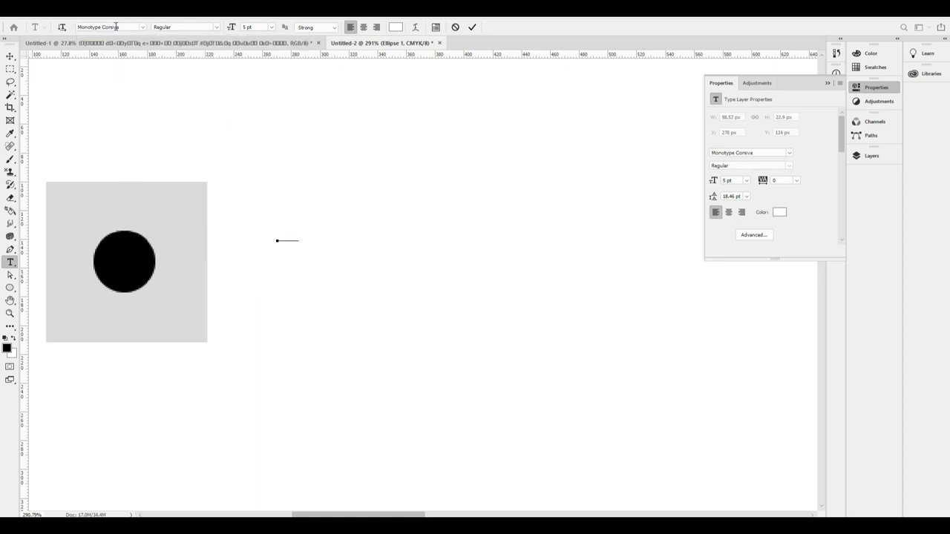
pyautogui.hotkey('ctrl', 'Return')
pyautogui.hotkey('alt', 'BackSpace')
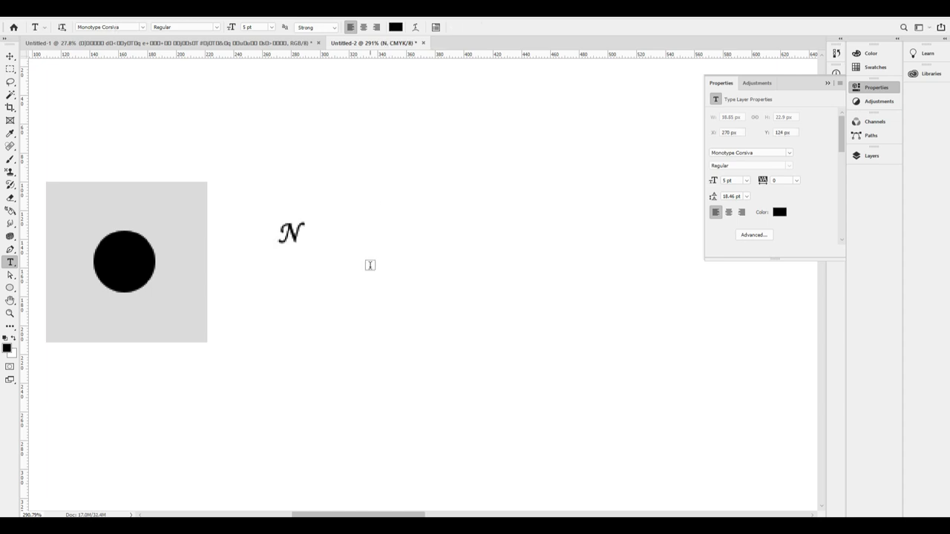
# Step: Complete the N so the text reads Natural and enlarge the whole word to 14 pt
pyautogui.click(303, 239)
pyautogui.write('atural')
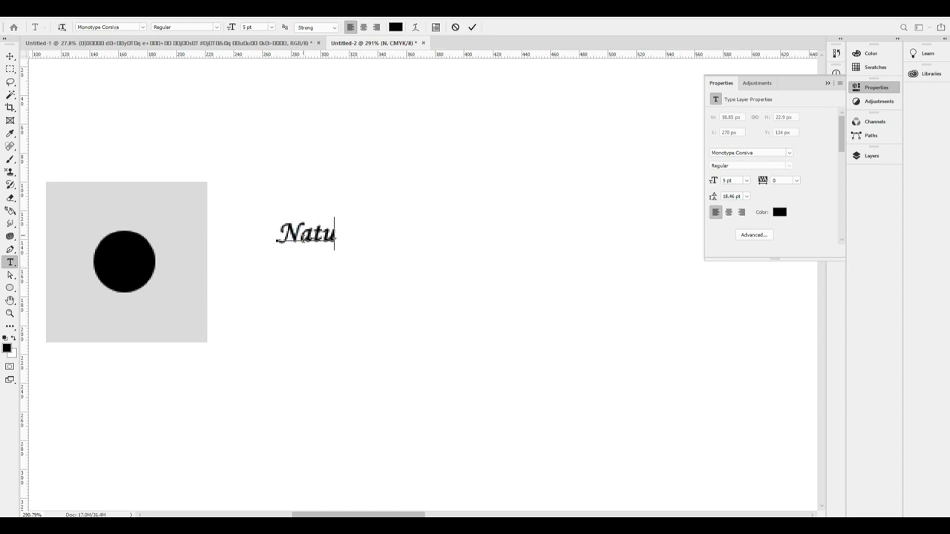
pyautogui.hotkey('ctrl', 'a')
pyautogui.hotkey('ctrl', 'shift', '.')
pyautogui.hotkey('ctrl', 'shift', '.')
pyautogui.hotkey('ctrl', 'shift', '.')
pyautogui.hotkey('ctrl', 'shift', '.')
pyautogui.hotkey('ctrl', 'shift', '.')
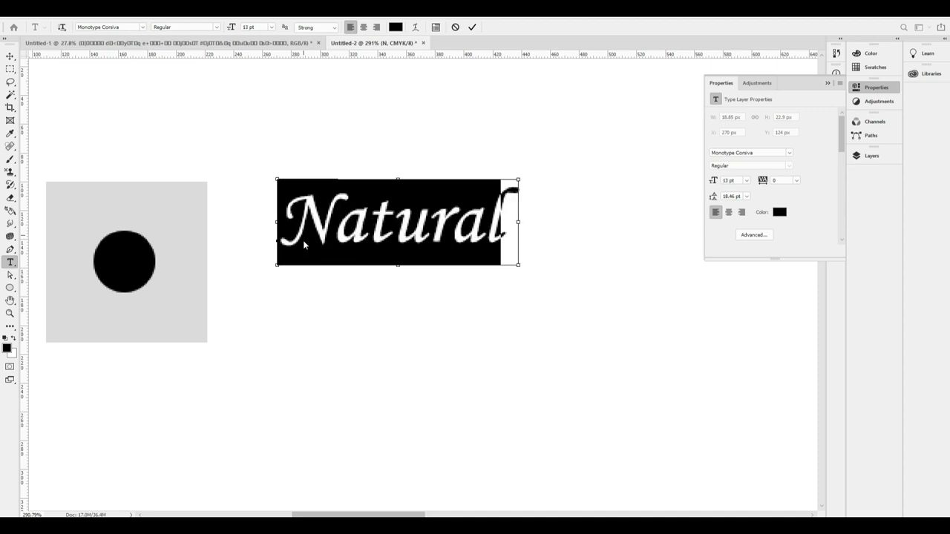
pyautogui.hotkey('ctrl', 'Return')
# Step: Reduce the lowercase letters of Natural to 9 pt, leaving the capital N large
pyautogui.hotkey('ctrl', '1')
pyautogui.click(404, 261)
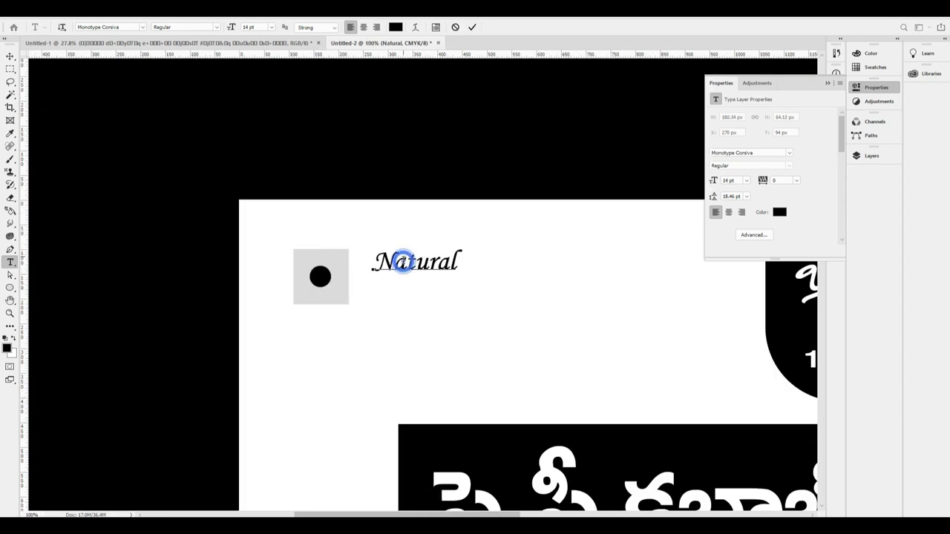
pyautogui.hotkey('ctrl', 'a')
pyautogui.hotkey('ctrl', 'shift', ',')
pyautogui.hotkey('ctrl', 'shift', ',')
pyautogui.hotkey('ctrl', 'shift', ',')
pyautogui.hotkey('ctrl', 'shift', ',')
pyautogui.hotkey('ctrl', 'shift', '.')
pyautogui.hotkey('ctrl', 'Return')
# Step: Place Natural close to the grey square, duplicate it directly below and change the copy to Kababs
pyautogui.press('v')
pyautogui.moveTo(437, 266); pyautogui.dragTo(406, 291)
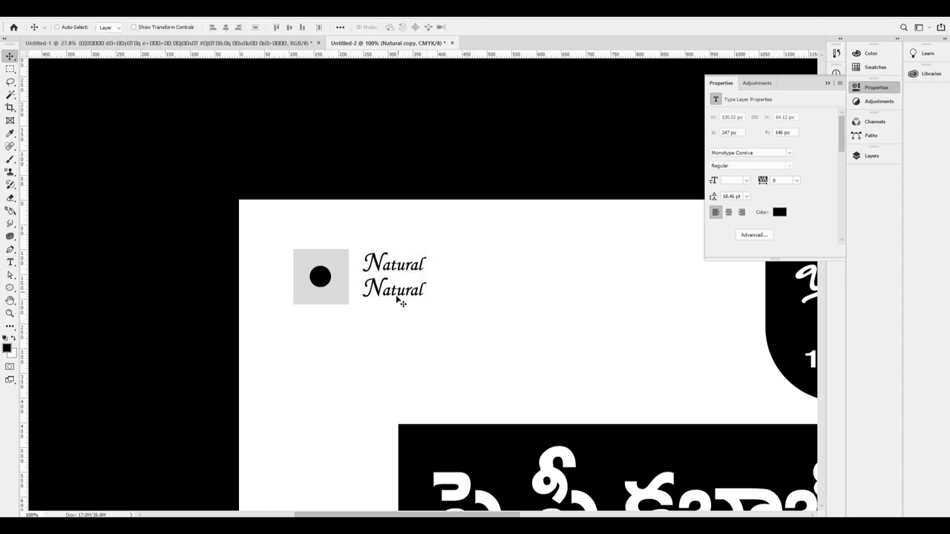
pyautogui.press('t')
pyautogui.click(392, 291)
pyautogui.hotkey('ctrl', 'a')
pyautogui.press('Left')
pyautogui.hotkey('shift', 'Right')
pyautogui.write('K')
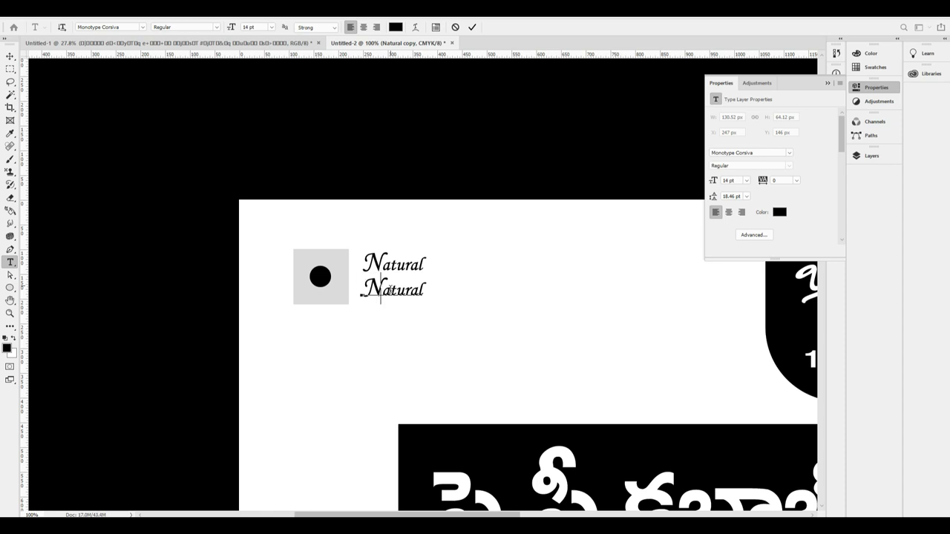
pyautogui.hotkey('shift', 'End')
pyautogui.write('ah')
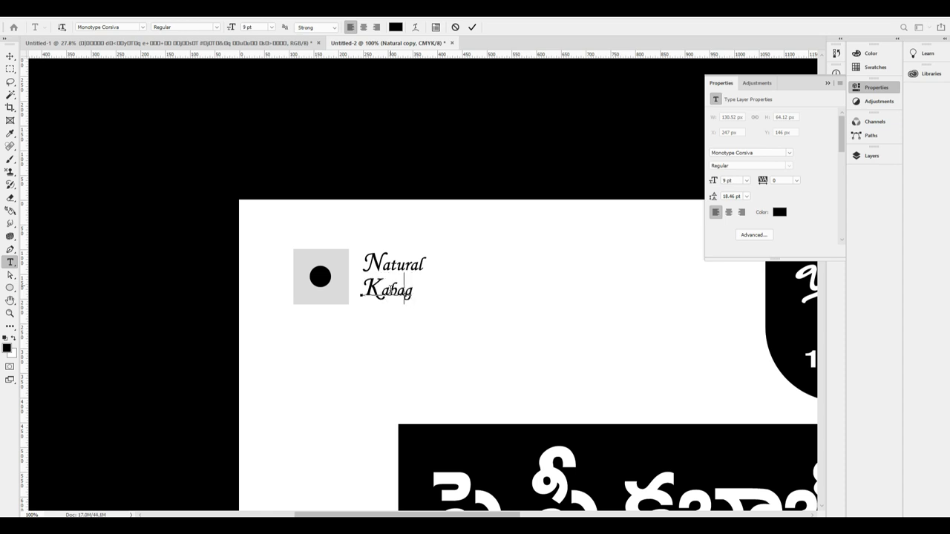
pyautogui.hotkey('ctrl', 'Return')
pyautogui.moveTo(420, 288); pyautogui.dragTo(397, 270)
pyautogui.press('v')
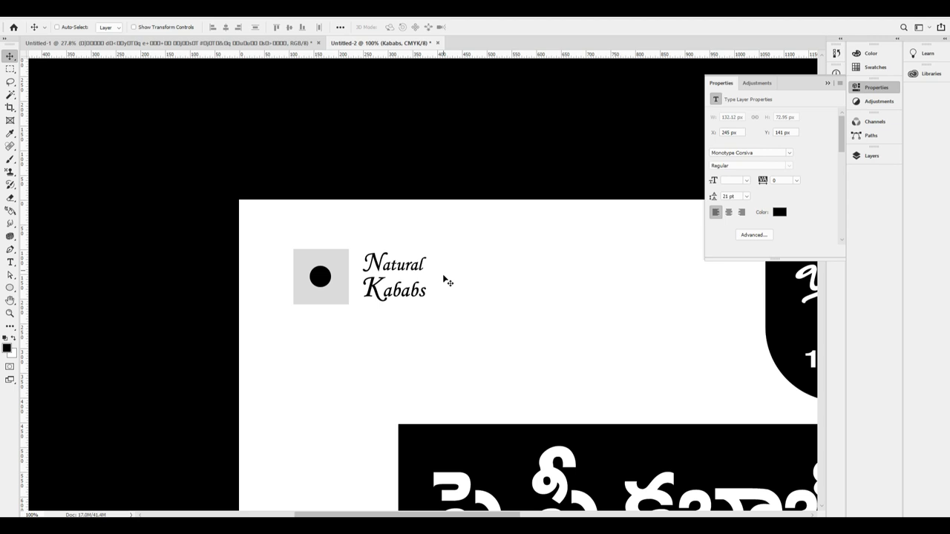
# Step: Duplicate the Kababs text below the grey square and replace the copy's text with Be Natural...Be Healthy
pyautogui.moveTo(418, 294); pyautogui.dragTo(383, 322)
pyautogui.hotkey('ctrl', 'z')
pyautogui.press('t')
pyautogui.doubleClick(329, 327)
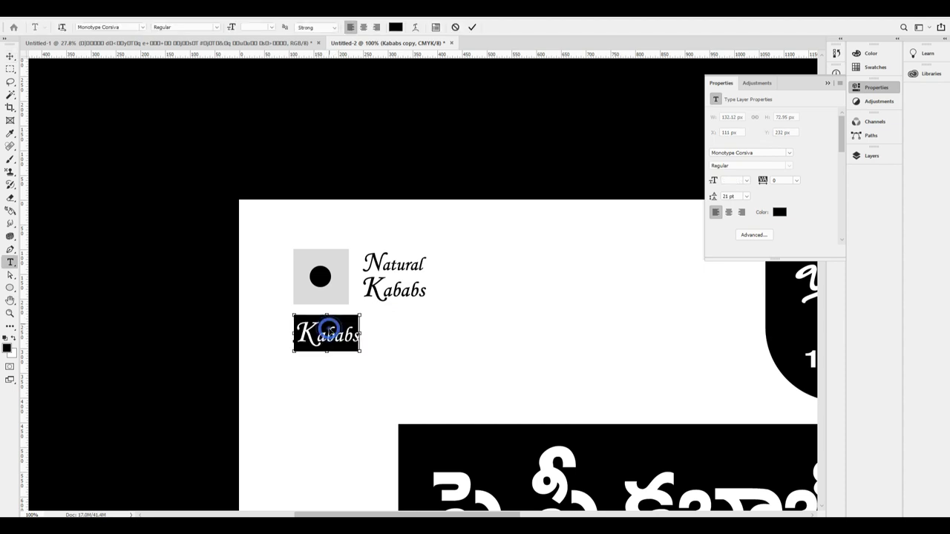
pyautogui.write('Be N')
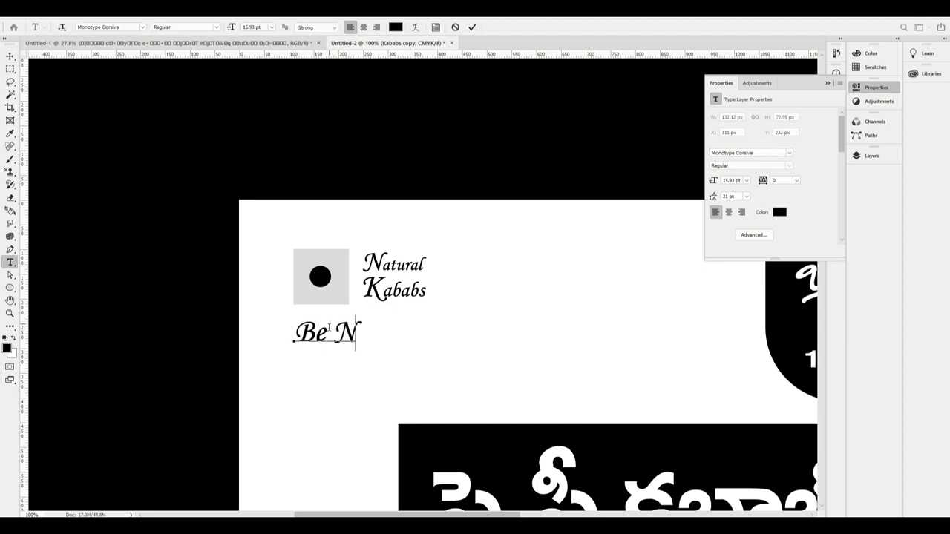
pyautogui.write('atural...Be Healthy')
# Step: Reduce the Be Natural...Be Healthy tagline to 7.96 pt
pyautogui.hotkey('ctrl', 'a')
pyautogui.hotkey('ctrl', 'shift', ',')
pyautogui.hotkey('ctrl', 'shift', ',')
pyautogui.hotkey('ctrl', 'shift', ',')
pyautogui.hotkey('ctrl', 'shift', ',')
pyautogui.hotkey('ctrl', 'shift', ',')
pyautogui.hotkey('ctrl', 'shift', ',')
pyautogui.hotkey('ctrl', 'shift', '.')
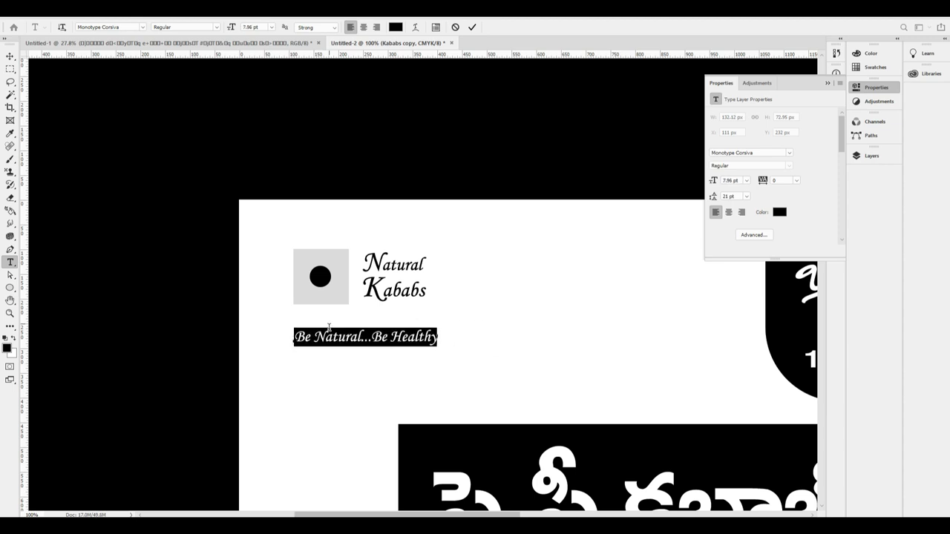
pyautogui.hotkey('ctrl', 'Return')
# Step: Move the tagline up to sit directly beneath the grey square and the Natural Kababs text
pyautogui.press('v')
pyautogui.hotkey('shift', 'Up')
pyautogui.hotkey('shift', 'Up')
pyautogui.hotkey('shift', 'Up')
pyautogui.hotkey('shift', 'Up')
pyautogui.hotkey('shift', 'Up')
pyautogui.press('Down')
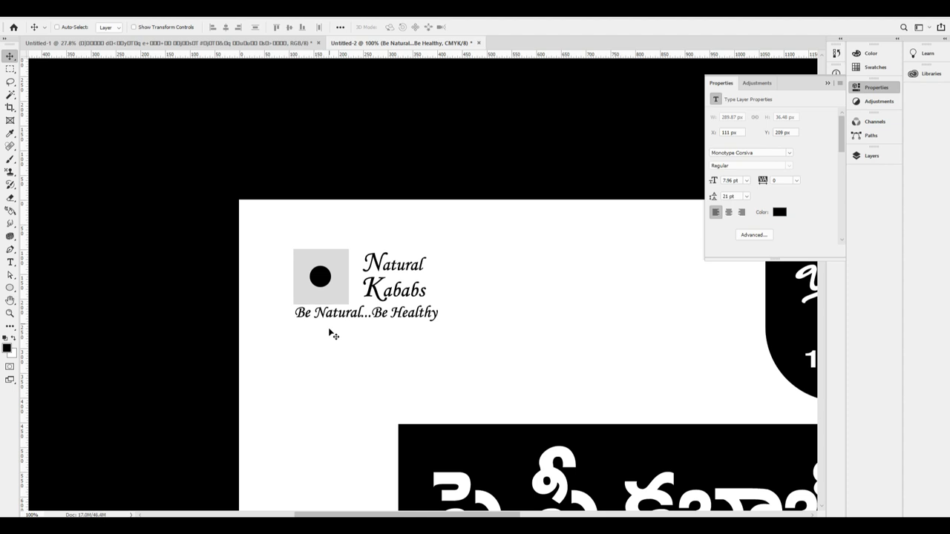
# Step: Put away the properties and review the flyer's layout from the logo down to the menu boxes
pyautogui.hotkey('ctrl', '-')
pyautogui.hotkey('ctrl', '-')
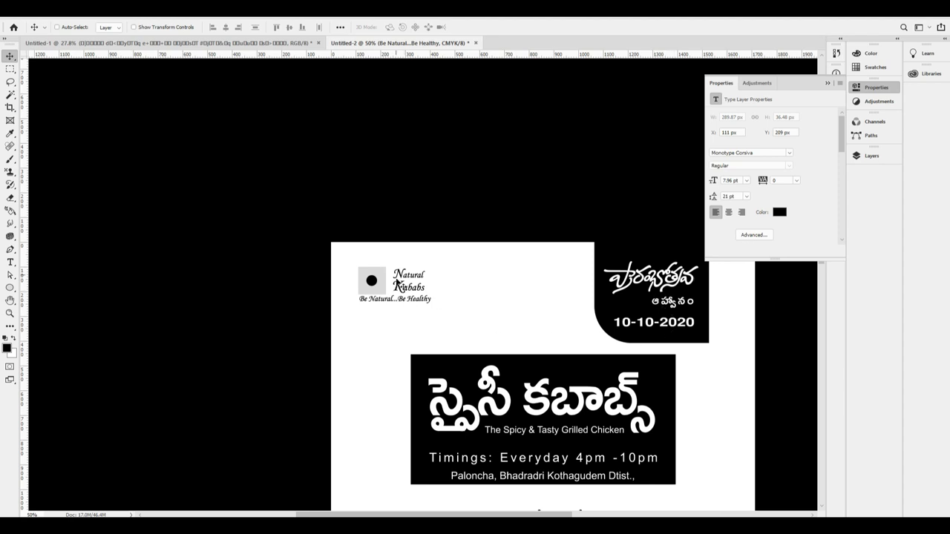
pyautogui.scroll(-1, 342, 320)
pyautogui.scroll(-1, 557, 393)
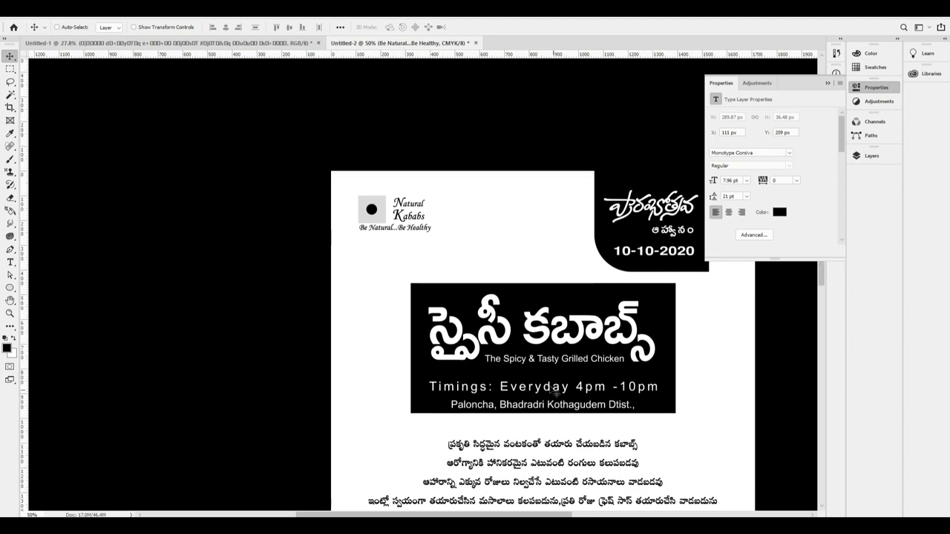
pyautogui.scroll(-1, 481, 382)
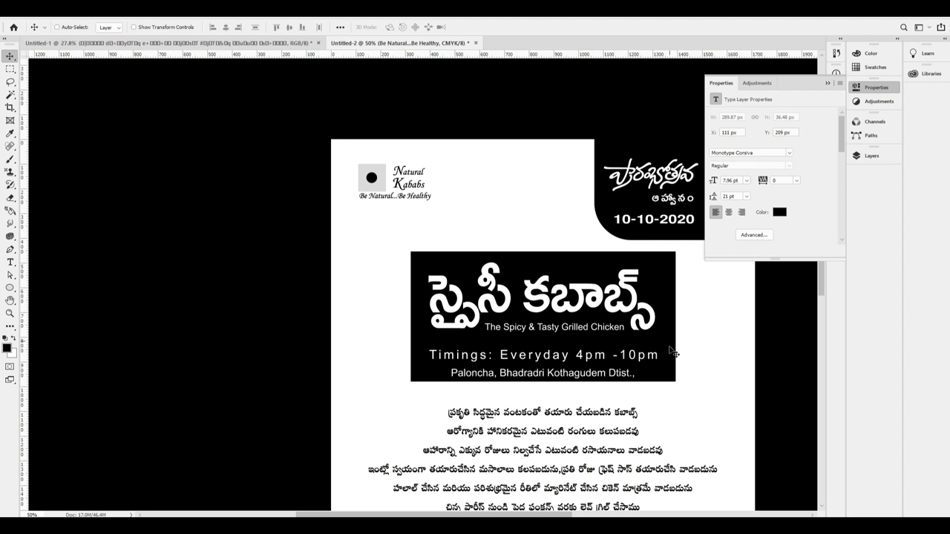
pyautogui.scroll(-2, 672, 353)
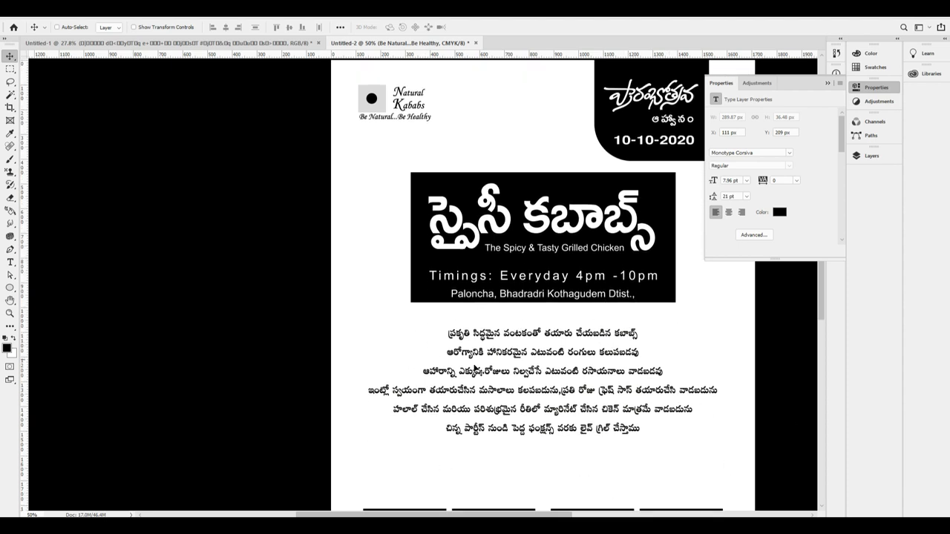
pyautogui.scroll(-1, 475, 369)
pyautogui.click(873, 92)
pyautogui.scroll(-4, 568, 396)
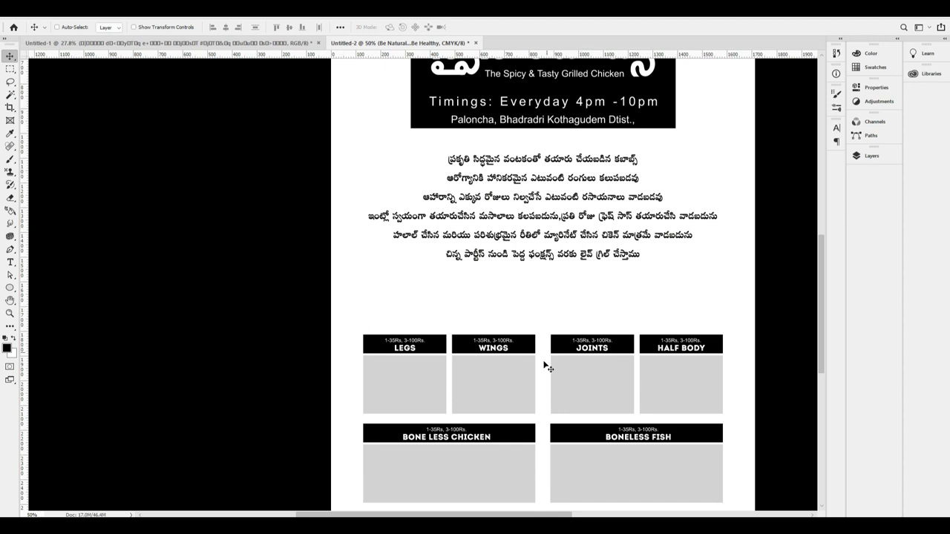
pyautogui.scroll(-3, 544, 364)
pyautogui.scroll(2, 567, 358)
# Step: Select both rows of menu boxes and move them up closer to the Telugu description
pyautogui.rightClick(483, 305)
pyautogui.click(498, 311)
pyautogui.moveTo(495, 340); pyautogui.dragTo(503, 319)
pyautogui.hotkey('ctrl', 'z')
pyautogui.rightClick(511, 397)
pyautogui.keyDown('shift'); pyautogui.click(536, 404); pyautogui.keyUp('shift')
pyautogui.moveTo(510, 397); pyautogui.dragTo(510, 362)
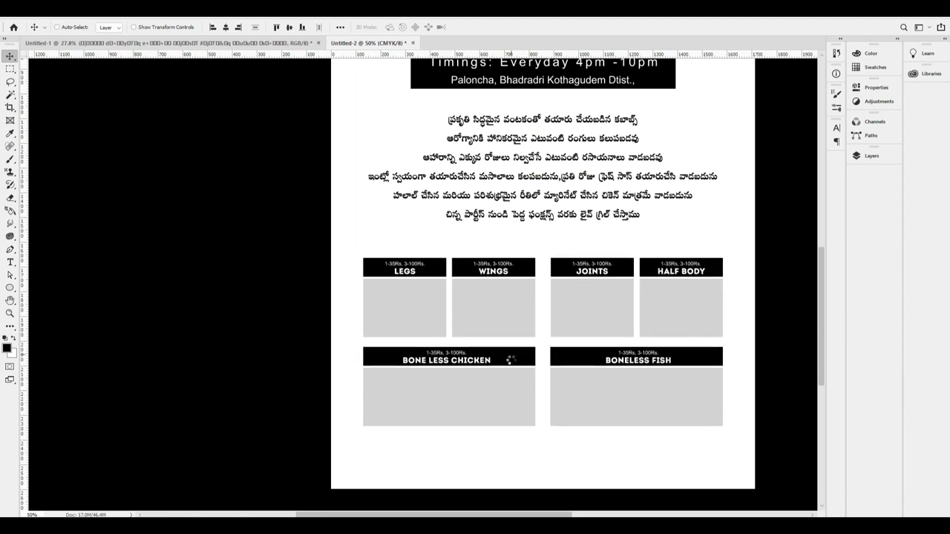
# Step: Centre the menu box rows horizontally on the page and clear the selection
pyautogui.hotkey('ctrl', 'a')
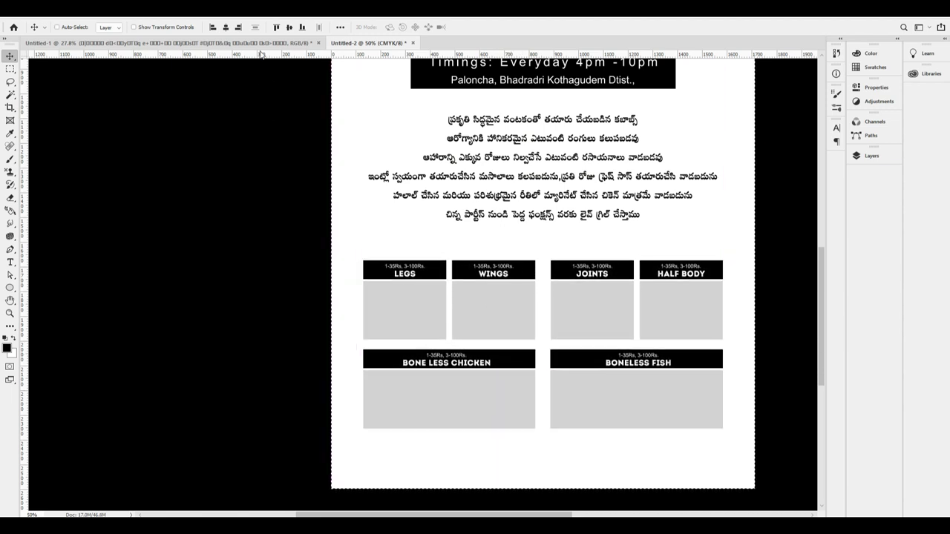
pyautogui.click(226, 27)
pyautogui.hotkey('ctrl', 'd')
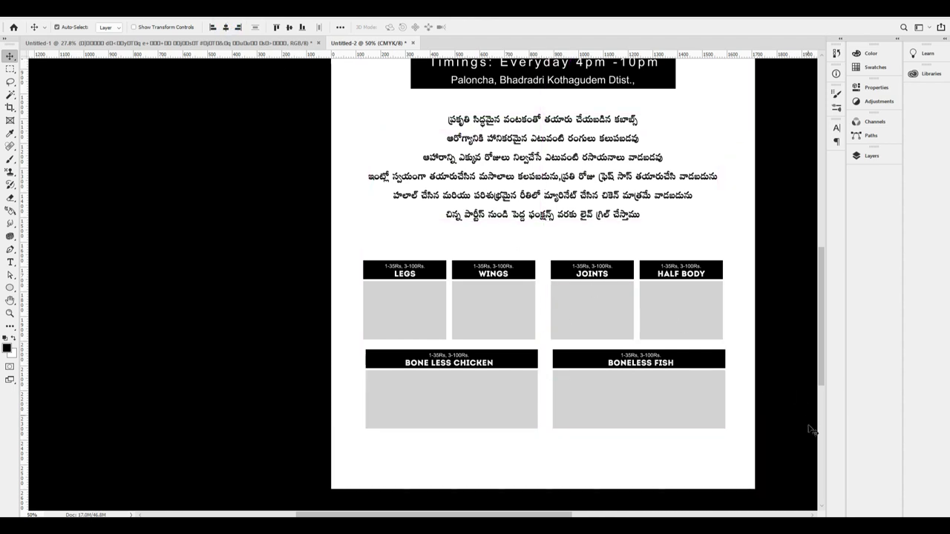
pyautogui.click(606, 303)
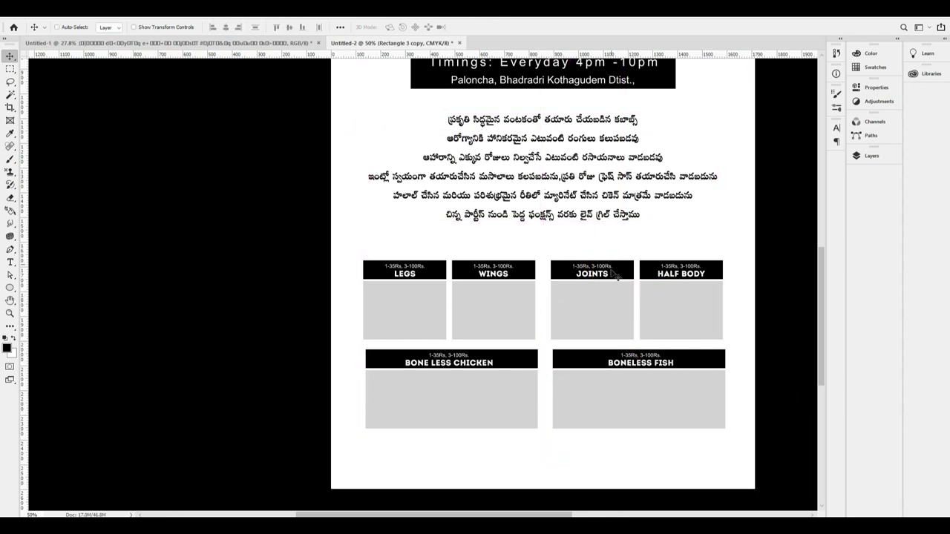
pyautogui.moveTo(603, 272); pyautogui.dragTo(633, 281)
pyautogui.hotkey('ctrl', 'z')
pyautogui.hotkey('ctrl', 'a')
pyautogui.click(223, 27)
pyautogui.hotkey('ctrl', 'd')
# Step: Nudge the lower row of menu boxes under the upper row and centre it horizontally on the page
pyautogui.rightClick(452, 355)
pyautogui.click(470, 360)
pyautogui.hotkey('shift', 'Left')
pyautogui.hotkey('shift', 'Left')
pyautogui.press('Right')
pyautogui.press('Right')
pyautogui.press('Right')
pyautogui.press('Right')
pyautogui.press('Right')
pyautogui.press('Right')
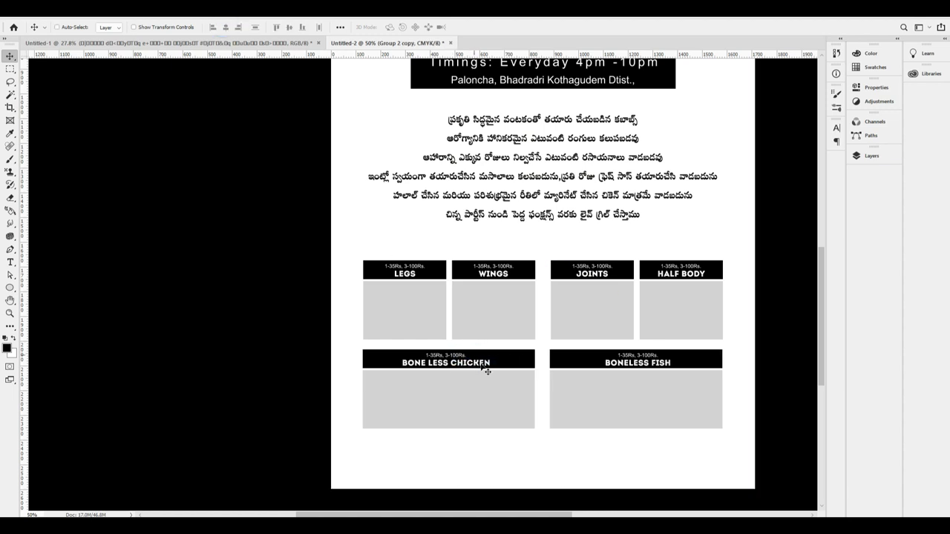
pyautogui.hotkey('ctrl', 'a')
pyautogui.click(225, 29)
pyautogui.hotkey('ctrl', 'd')
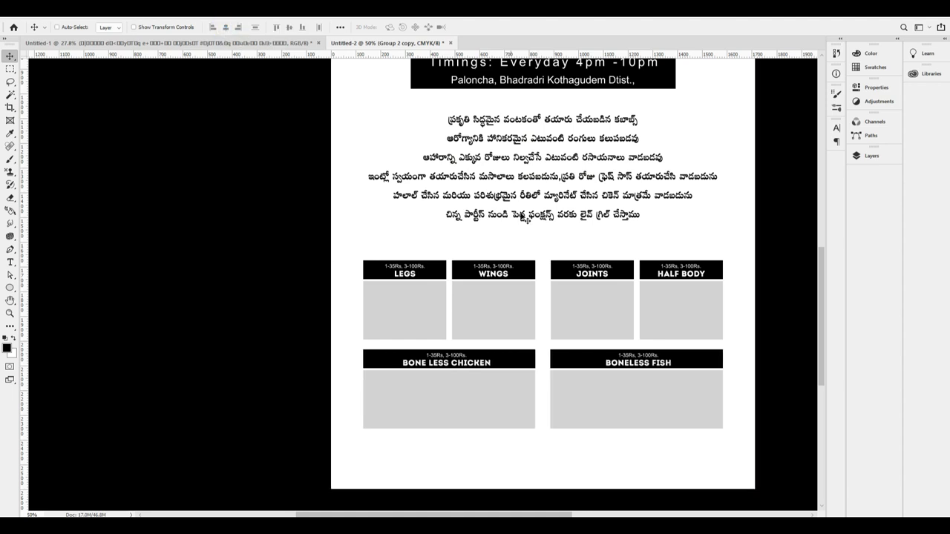
# Step: Start a centred text line below the menu boxes in Arial Black at 16 pt
pyautogui.scroll(-2, 555, 310)
pyautogui.press('t')
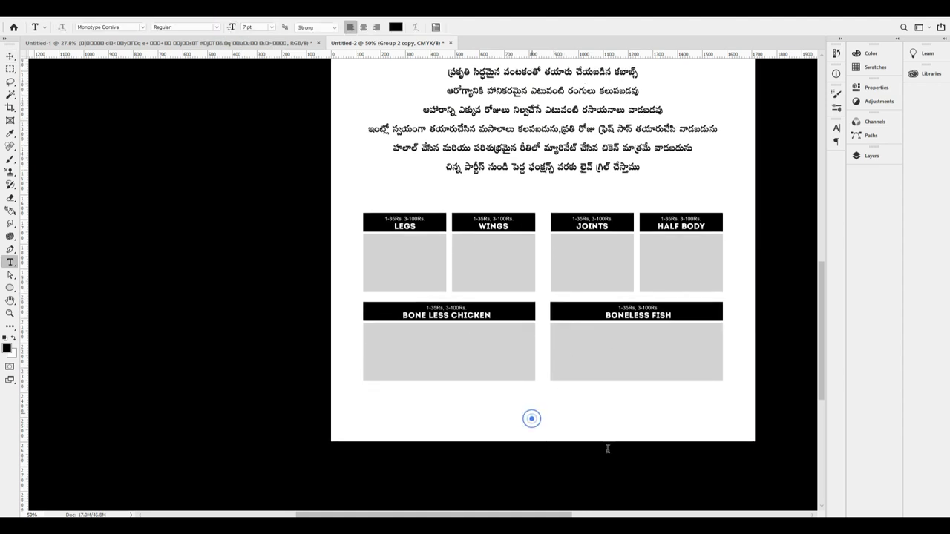
pyautogui.click(531, 418)
pyautogui.click(125, 25)
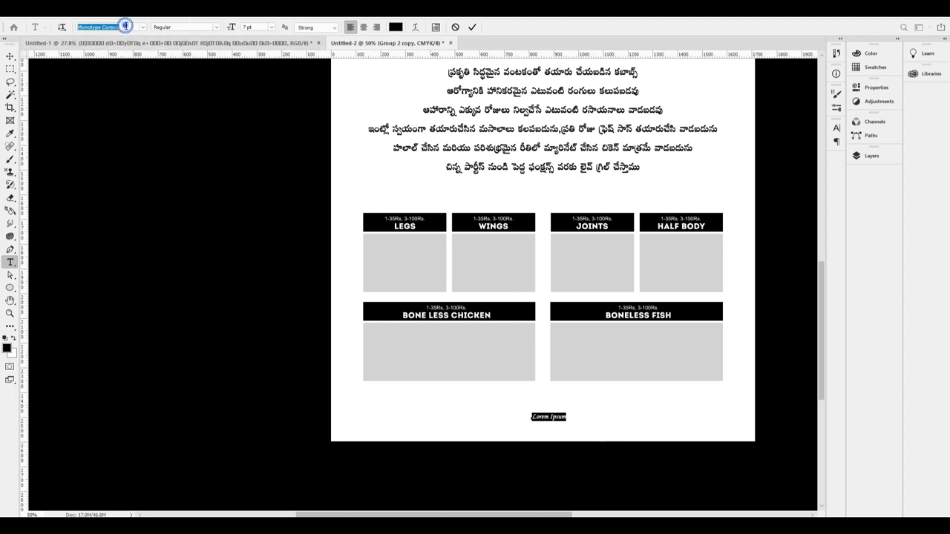
pyautogui.write('arial')
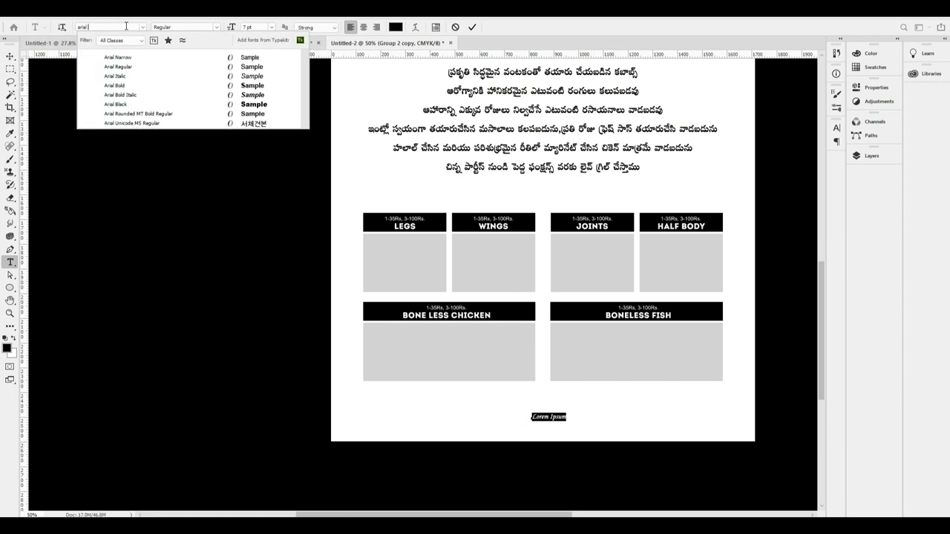
pyautogui.click(149, 103)
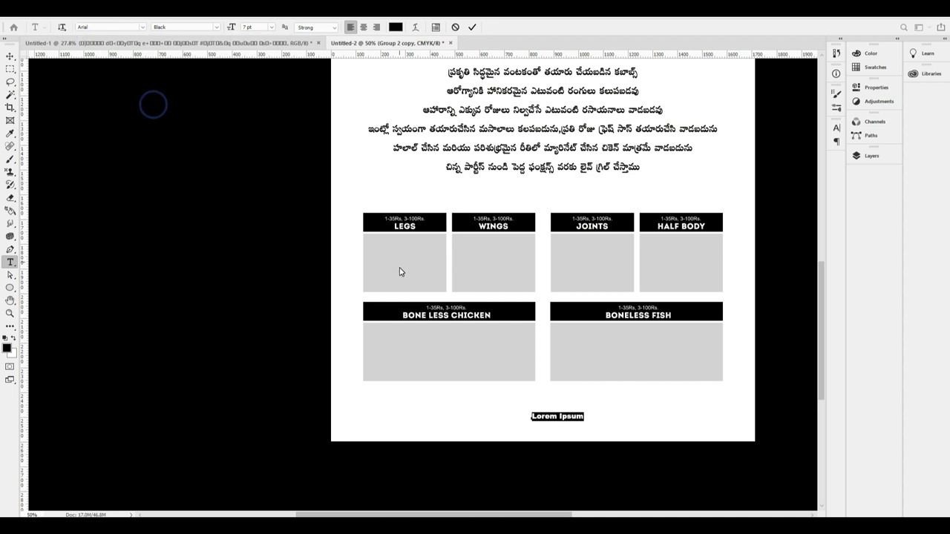
pyautogui.hotkey('ctrl', 'shift', '.')
pyautogui.hotkey('ctrl', 'shift', '.')
pyautogui.hotkey('ctrl', 'shift', '.')
pyautogui.hotkey('ctrl', 'shift', '.')
pyautogui.hotkey('ctrl', 'shift', 'c')
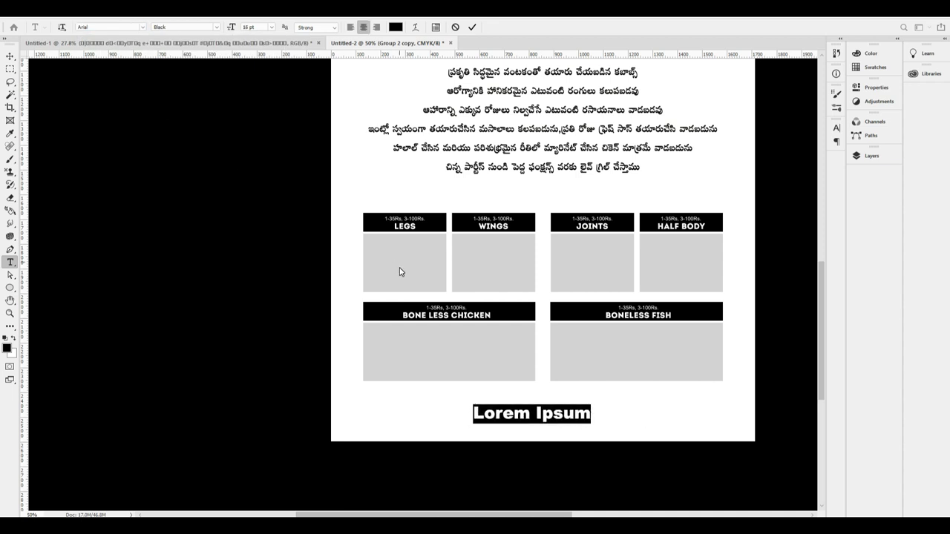
# Step: Replace the placeholder text below the menu boxes with the contact phone number
pyautogui.click(557, 414)
pyautogui.tripleClick(555, 414)
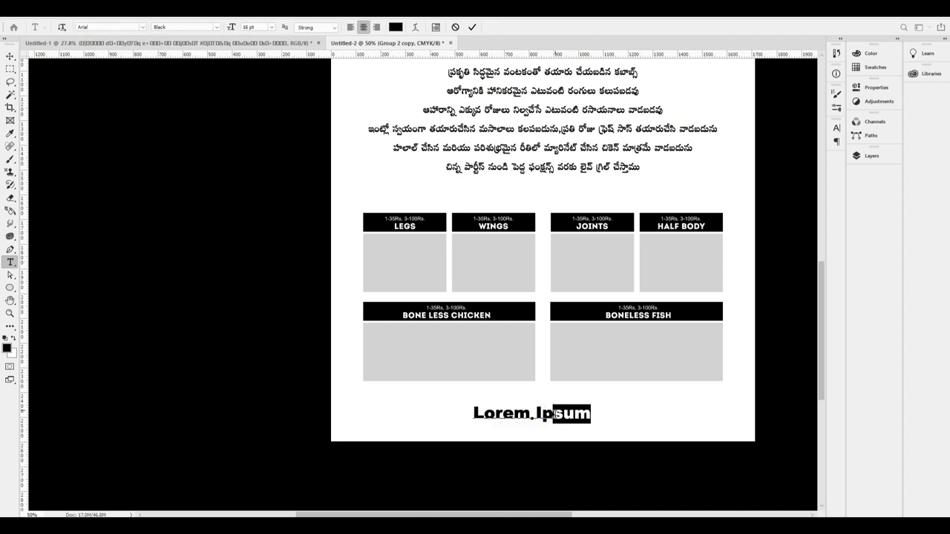
pyautogui.write('987654321')
# Step: Enlarge the phone number until it is about 660 px wide
pyautogui.hotkey('ctrl', 'a')
pyautogui.hotkey('ctrl', 'shift', '.')
pyautogui.hotkey('ctrl', 'shift', '.')
pyautogui.hotkey('ctrl', 'shift', '.')
pyautogui.hotkey('ctrl', 'shift', '.')
pyautogui.hotkey('ctrl', 'shift', '.')
pyautogui.hotkey('ctrl', 'shift', '.')
pyautogui.hotkey('ctrl', 'shift', '.')
pyautogui.hotkey('ctrl', 'shift', '.')
pyautogui.hotkey('ctrl', 'shift', '.')
pyautogui.hotkey('ctrl', 'shift', '.')
pyautogui.hotkey('ctrl', 'shift', '.')
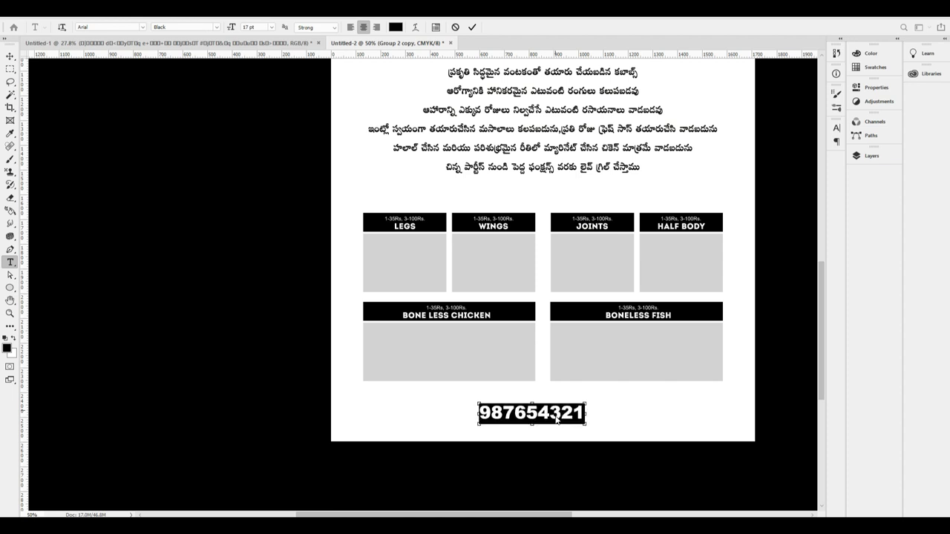
pyautogui.hotkey('ctrl', 'Return')
pyautogui.press('v')
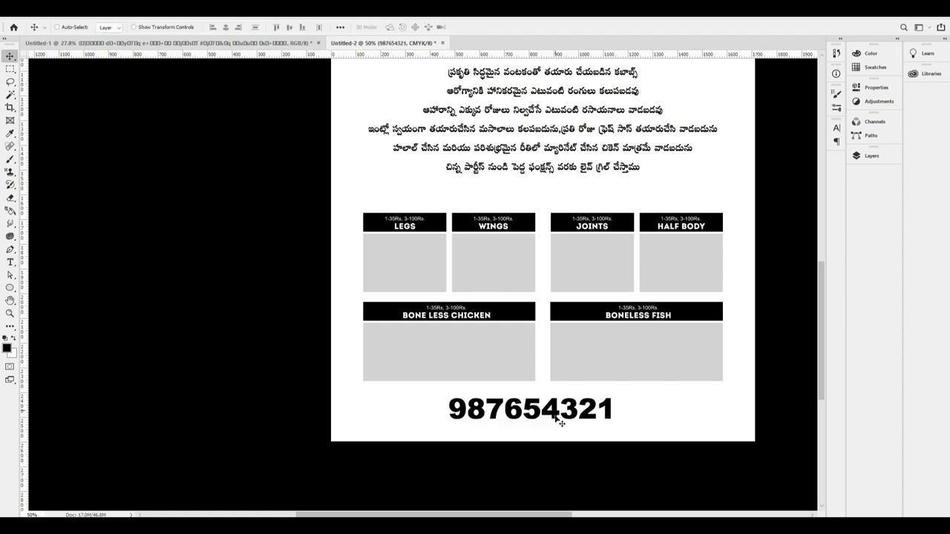
# Step: Insert a telephone symbol in the Pierre Dingbats font, followed by a space, before the phone number
pyautogui.hotkey('ctrl', '+')
pyautogui.hotkey('ctrl', '+')
pyautogui.scroll(-2, 549, 308)
pyautogui.moveTo(656, 312); pyautogui.dragTo(446, 191)
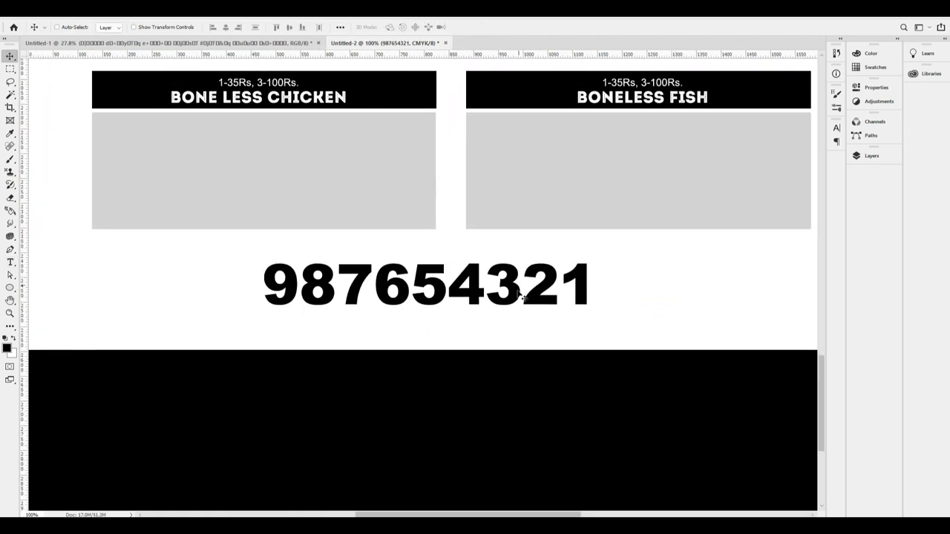
pyautogui.doubleClick(494, 284)
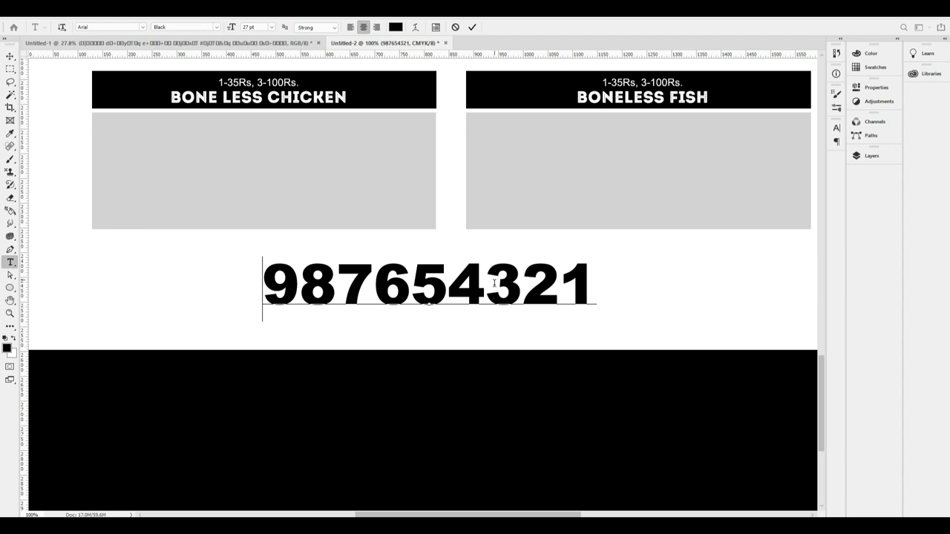
pyautogui.hotkey('ctrl', 'v')
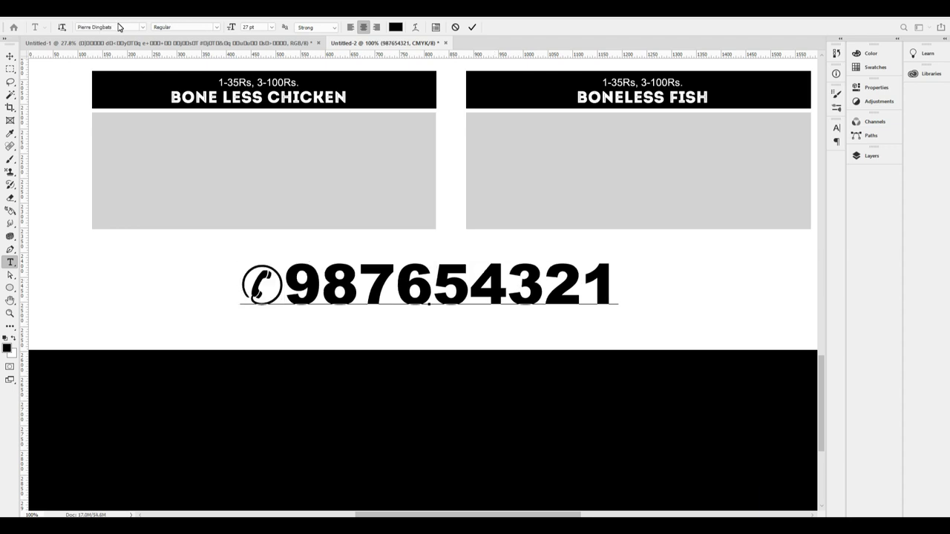
pyautogui.hotkey('ctrl', 'Return')
pyautogui.press('v')
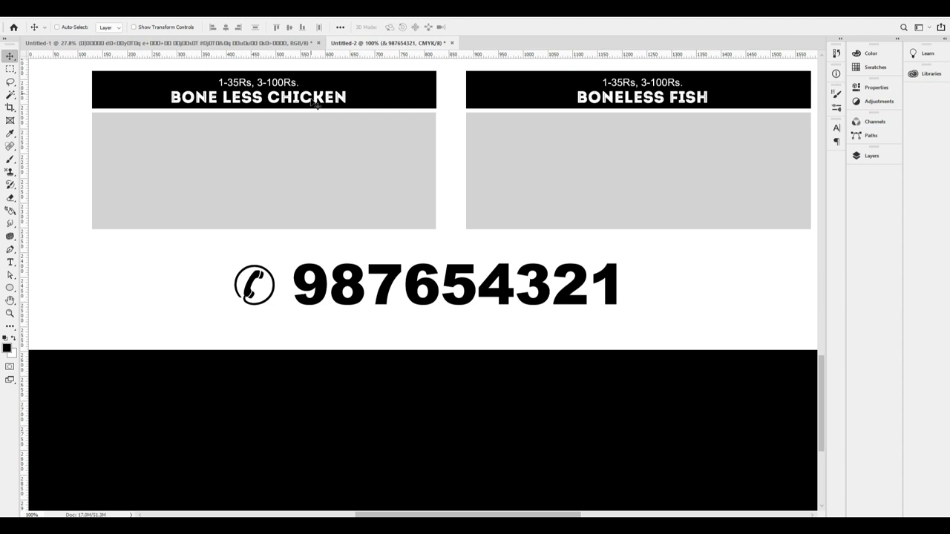
# Step: Centre the phone number line horizontally on the page
pyautogui.hotkey('ctrl', '-')
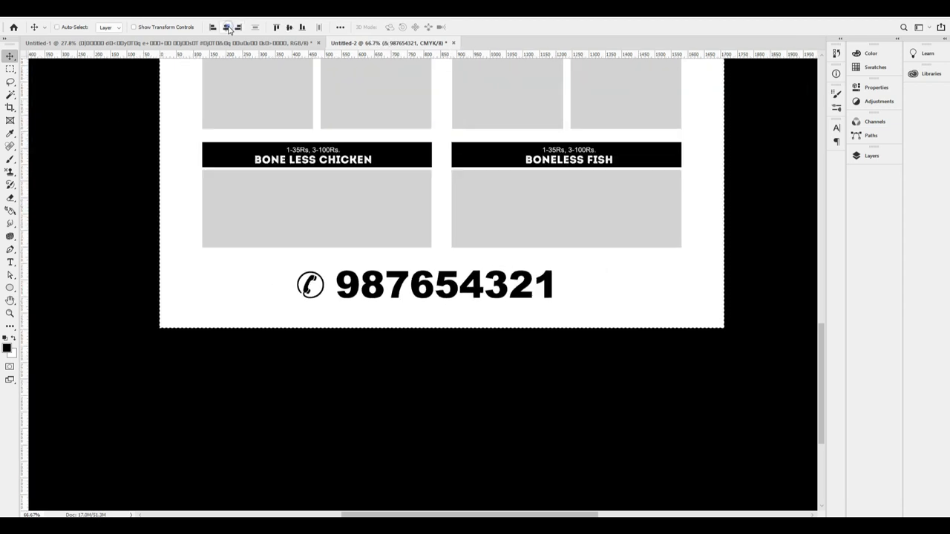
pyautogui.click(226, 27)
pyautogui.hotkey('ctrl', 'd')
pyautogui.hotkey('ctrl', '0')
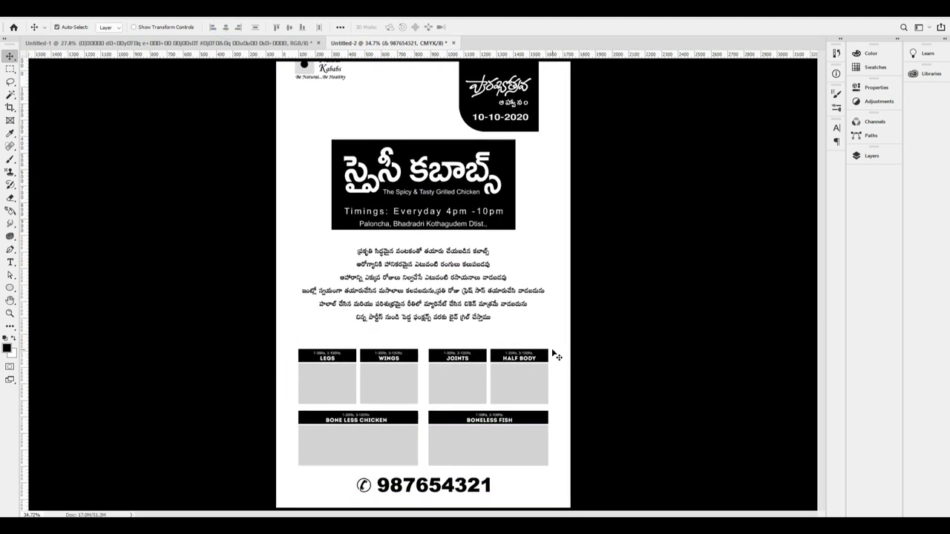
# Step: Delete the white background layer behind the flyer content
pyautogui.rightClick(557, 226)
pyautogui.click(577, 230)
pyautogui.press('Delete')
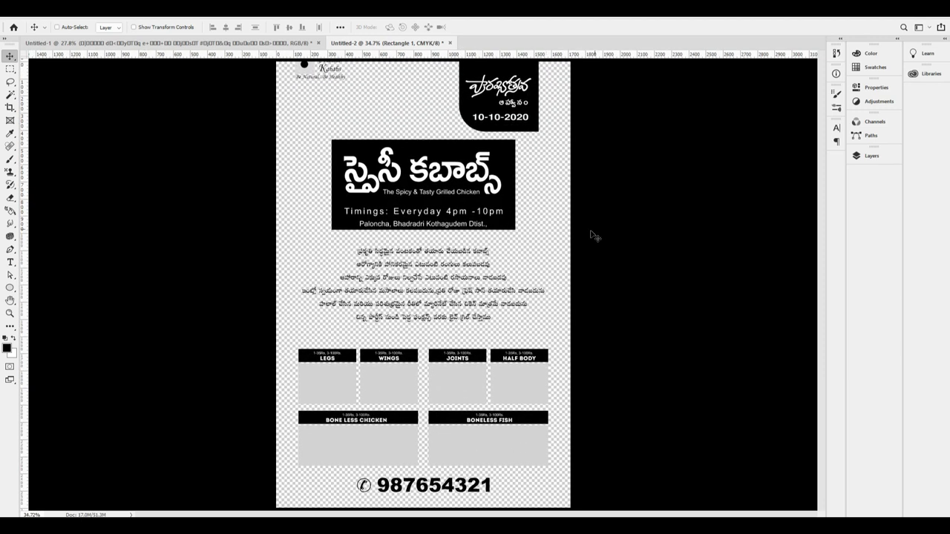
pyautogui.hotkey('ctrl', '-')
pyautogui.moveTo(568, 95); pyautogui.dragTo(583, 151)
pyautogui.hotkey('ctrl', '-')
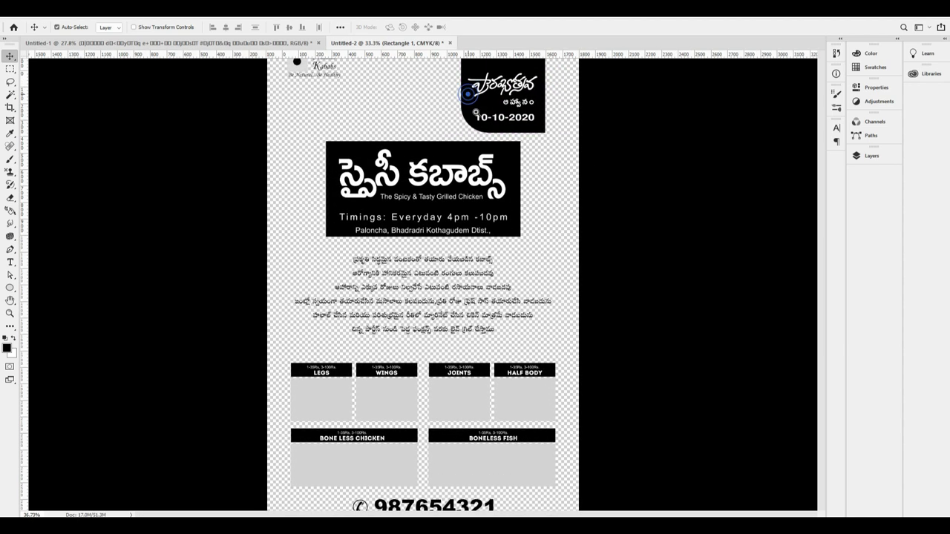
pyautogui.scroll(3, 340, 94)
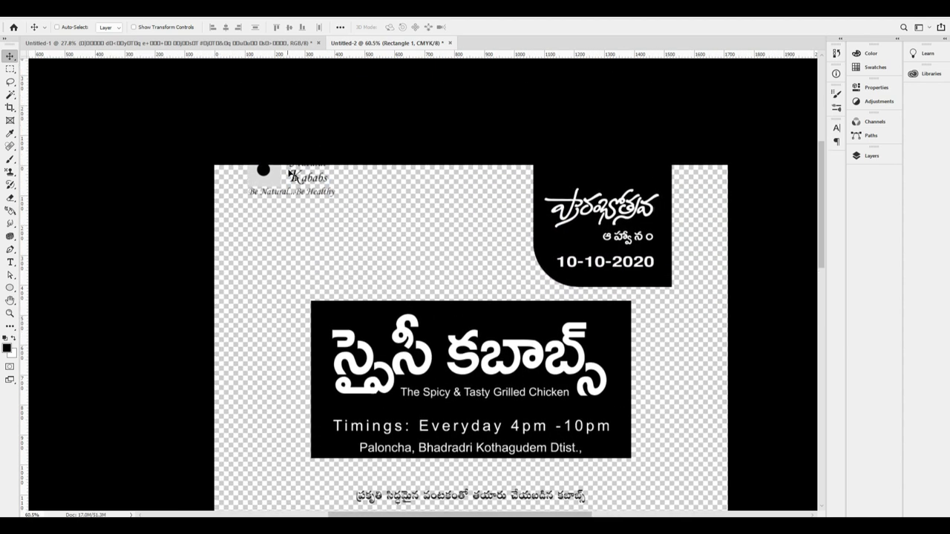
pyautogui.scroll(1, 315, 166)
pyautogui.scroll(-3, 320, 215)
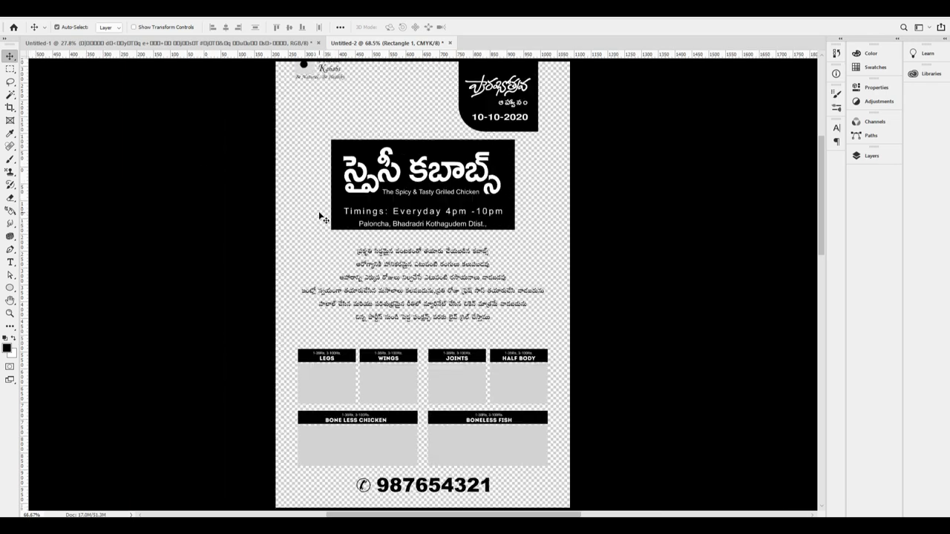
pyautogui.scroll(6, 440, 192)
pyautogui.scroll(4, 435, 229)
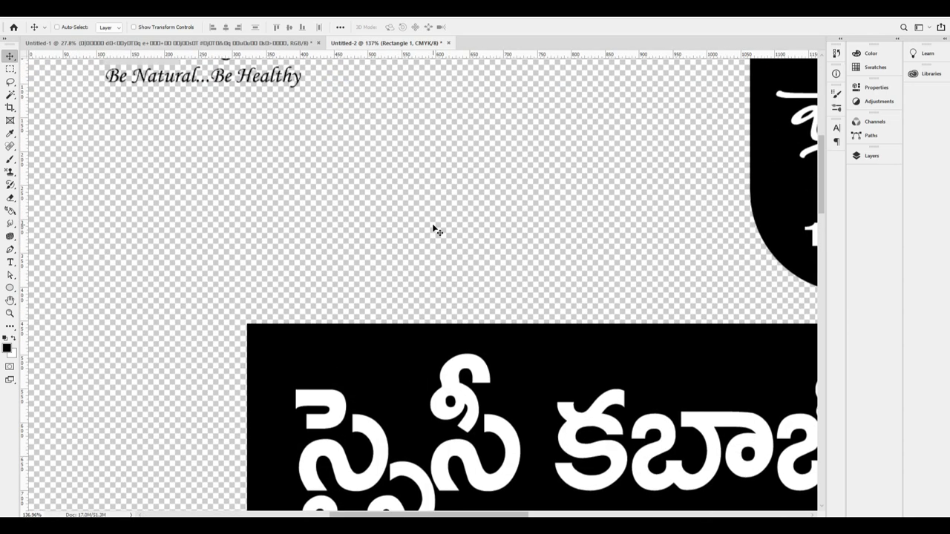
pyautogui.scroll(-4, 432, 233)
pyautogui.scroll(3, 379, 127)
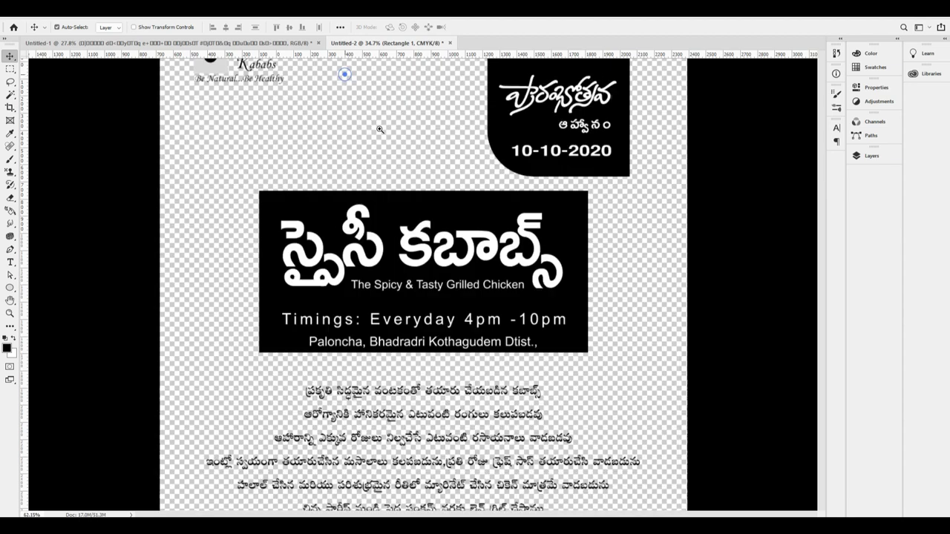
# Step: Try to move the Natural Kababs logo down from the page's upper edge, then undo the moves
pyautogui.scroll(4, 285, 150)
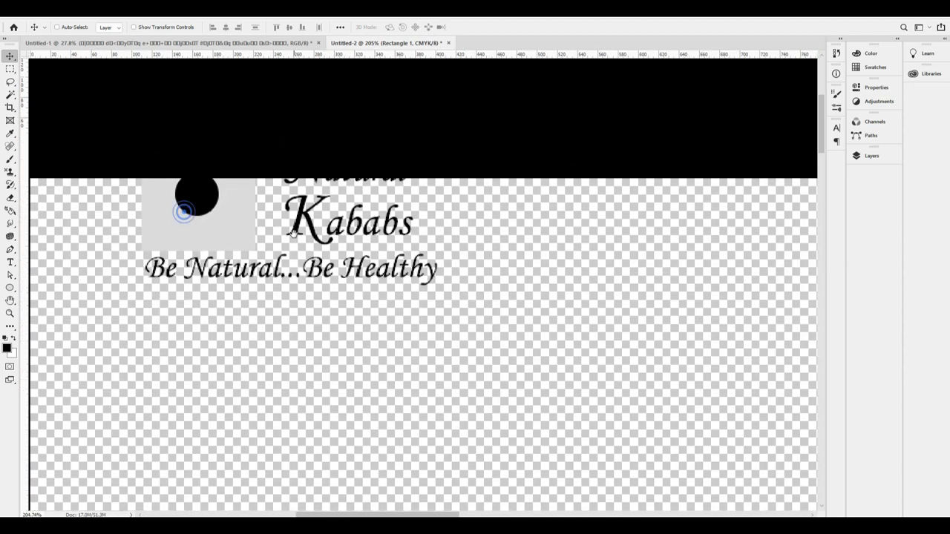
pyautogui.rightClick(214, 199)
pyautogui.click(242, 213)
pyautogui.scroll(-8, 233, 216)
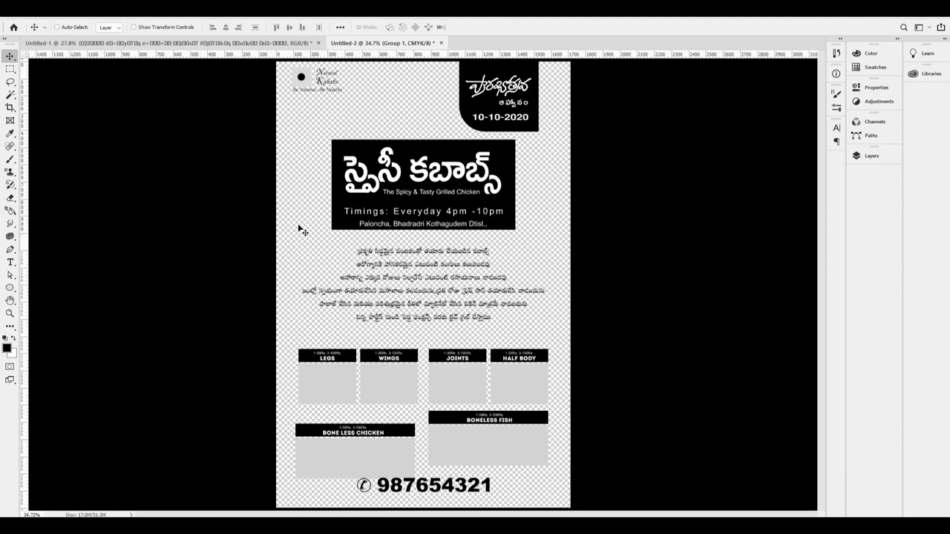
pyautogui.moveTo(299, 229); pyautogui.dragTo(313, 225)
pyautogui.hotkey('ctrl', 'z')
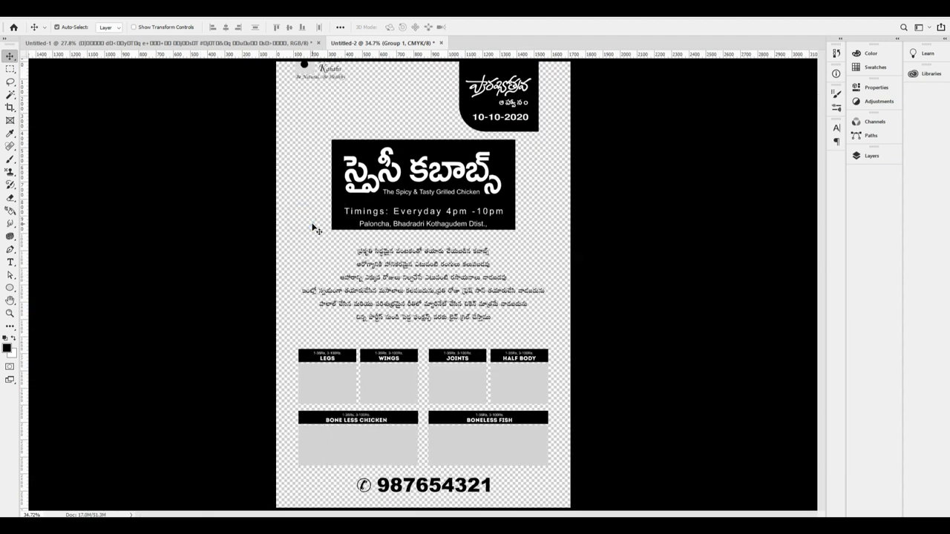
pyautogui.moveTo(332, 83); pyautogui.dragTo(337, 96)
pyautogui.hotkey('ctrl', 'z')
# Step: Ungroup Group 1, which holds the logo texts and the BONE LESS CHICKEN box
pyautogui.press('F7')
pyautogui.rightClick(791, 345)
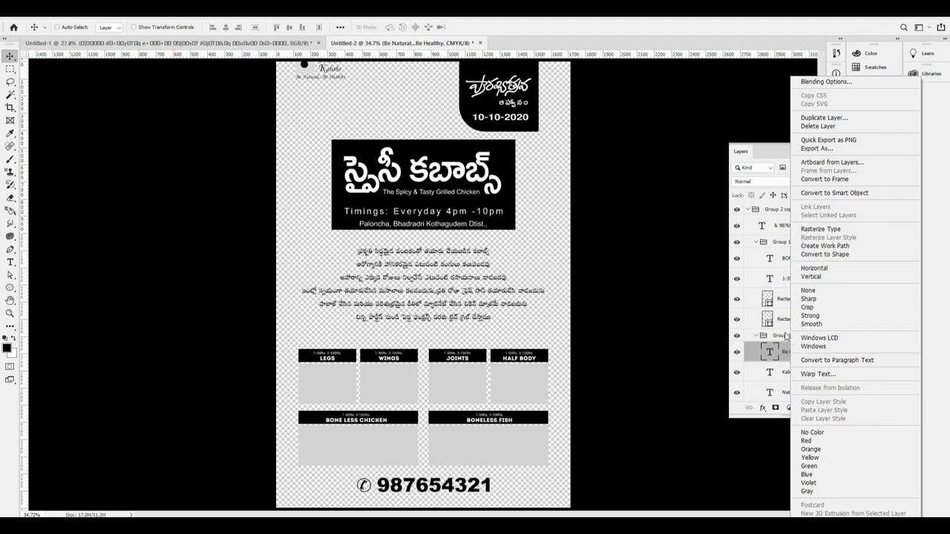
pyautogui.click(785, 338)
pyautogui.rightClick(785, 338)
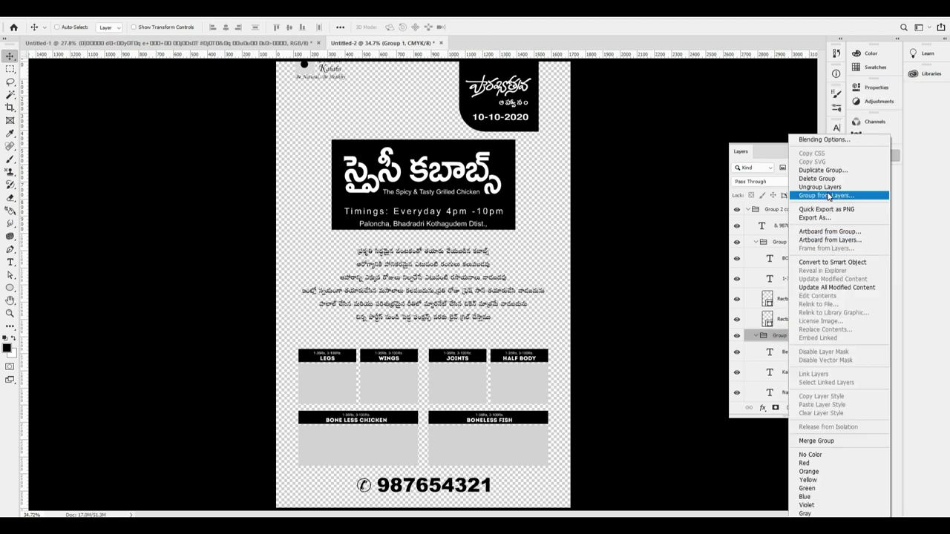
pyautogui.click(828, 196)
pyautogui.press('Escape')
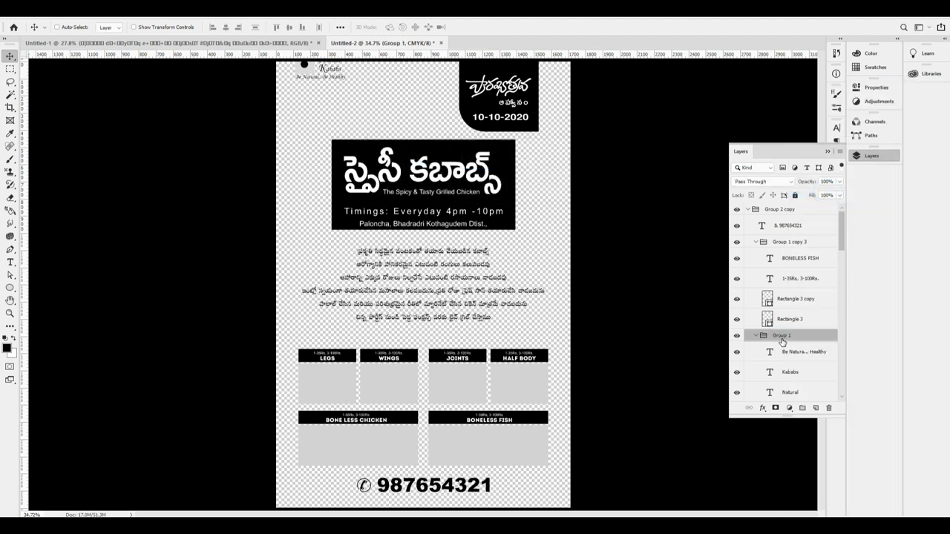
pyautogui.rightClick(782, 341)
pyautogui.click(827, 187)
# Step: Try moving the BONE LESS CHICKEN title and its header elements separately, then undo both moves
pyautogui.keyDown('ctrl'); pyautogui.moveTo(350, 84); pyautogui.dragTo(403, 216); pyautogui.keyUp('ctrl')
pyautogui.moveTo(192, 117); pyautogui.dragTo(508, 284)
pyautogui.moveTo(424, 311); pyautogui.dragTo(478, 242)
pyautogui.rightClick(289, 286)
pyautogui.click(310, 294)
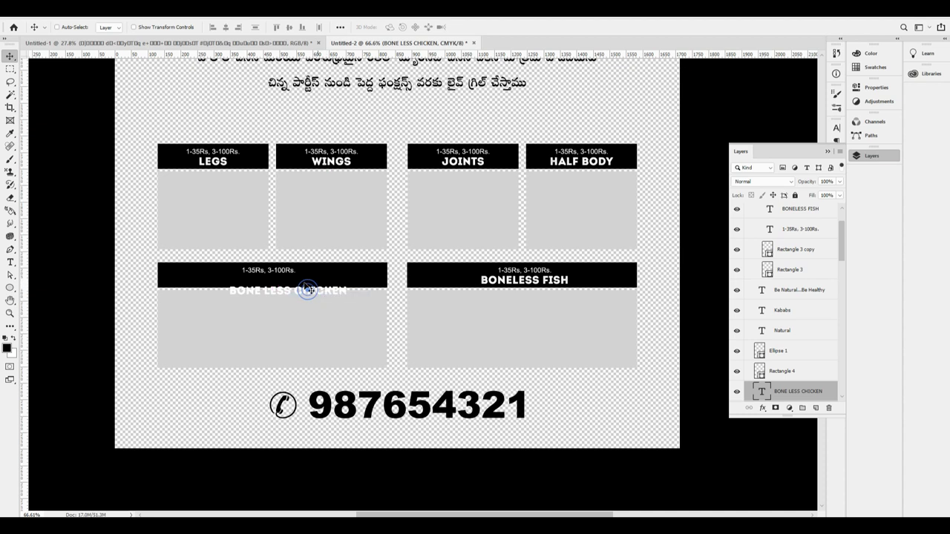
pyautogui.rightClick(327, 276)
pyautogui.click(342, 280)
pyautogui.moveTo(339, 278)
pyautogui.mouseDown()
pyautogui.moveTo(356, 296)
pyautogui.moveTo(343, 270)
pyautogui.mouseUp()
pyautogui.hotkey('ctrl', 'z')
pyautogui.hotkey('ctrl', 'z')
# Step: Try to move the cut-off Natural Kababs logo down into the page, then undo the move
pyautogui.scroll(2, 473, 291)
pyautogui.scroll(15, 471, 290)
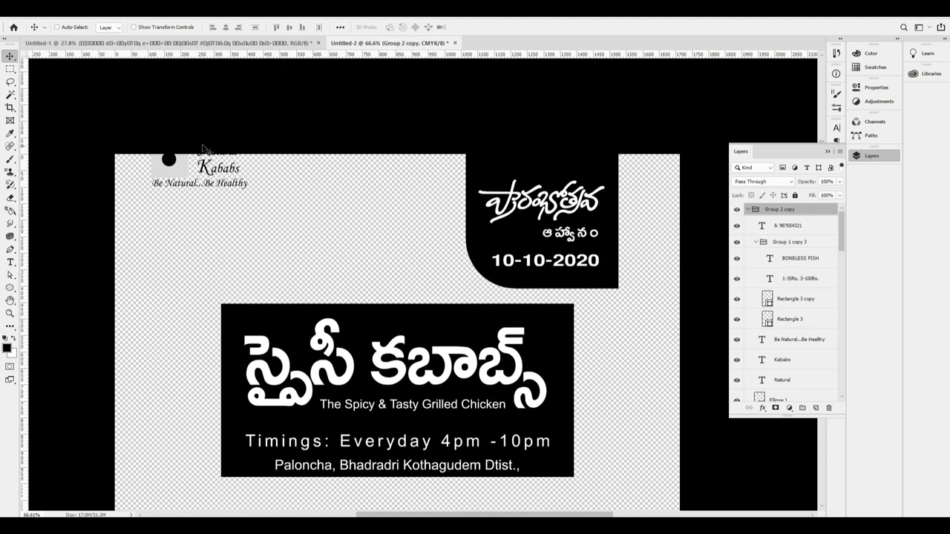
pyautogui.moveTo(204, 148); pyautogui.dragTo(240, 197)
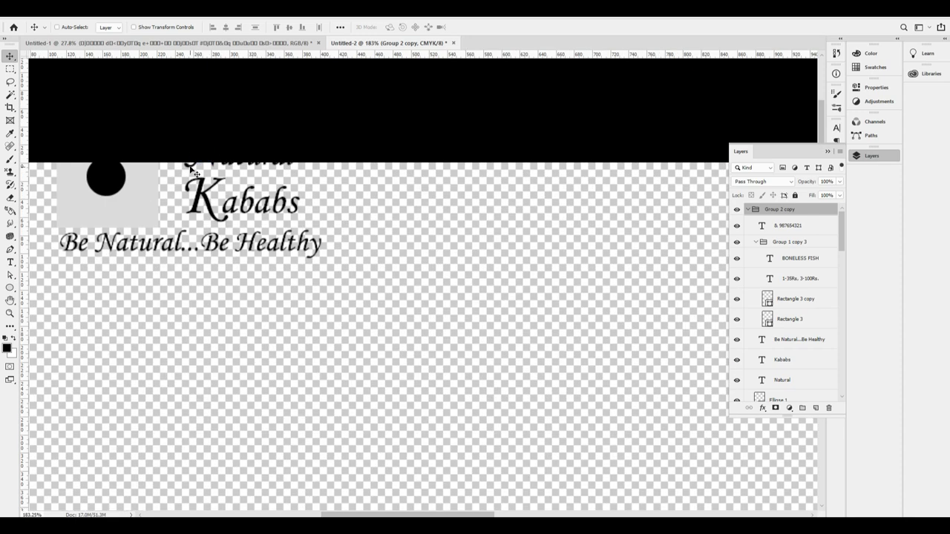
pyautogui.rightClick(190, 169)
pyautogui.click(214, 172)
pyautogui.moveTo(195, 165); pyautogui.dragTo(200, 261)
pyautogui.hotkey('ctrl', '-')
pyautogui.hotkey('ctrl', '0')
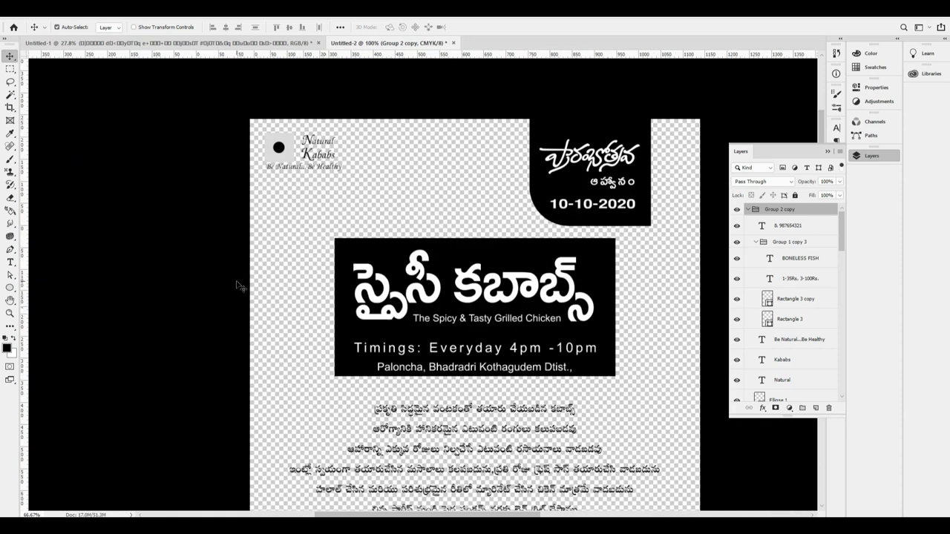
pyautogui.hotkey('ctrl', 'z')
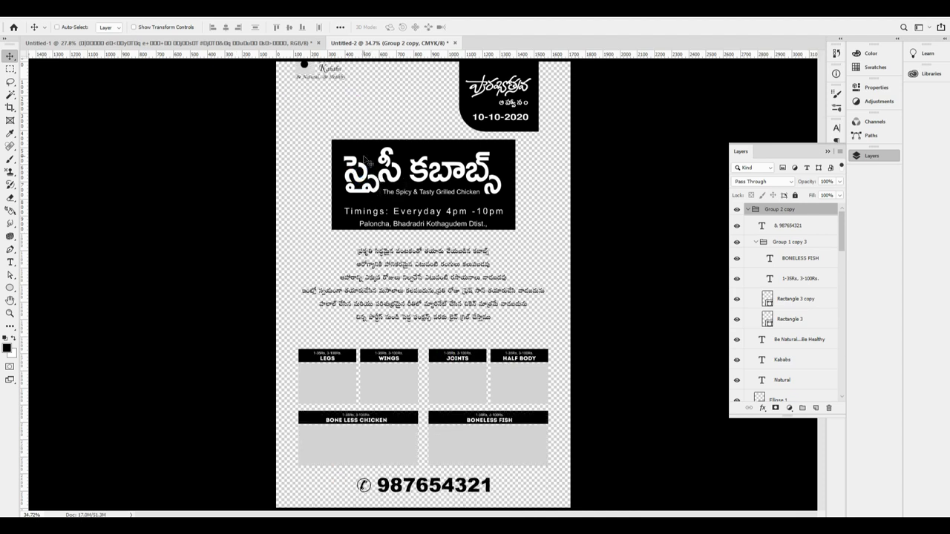
# Step: Ungroup the Group 2 copy layer group
pyautogui.rightClick(781, 212)
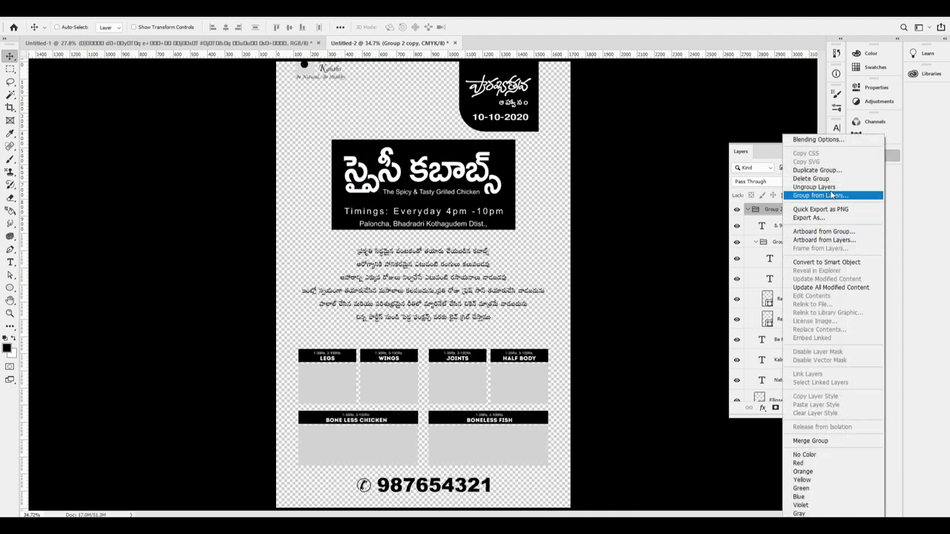
pyautogui.click(814, 187)
# Step: Try to move the logo's black circle down inside the page, then undo the move
pyautogui.rightClick(305, 67)
pyautogui.click(334, 83)
pyautogui.rightClick(305, 66)
pyautogui.click(320, 74)
pyautogui.moveTo(328, 74); pyautogui.dragTo(393, 132)
pyautogui.moveTo(337, 77); pyautogui.dragTo(477, 233)
pyautogui.rightClick(243, 205)
pyautogui.click(271, 221)
pyautogui.rightClick(242, 202)
pyautogui.click(253, 210)
pyautogui.moveTo(246, 206); pyautogui.dragTo(269, 266)
pyautogui.hotkey('ctrl', 'z')
pyautogui.hotkey('ctrl', '-')
pyautogui.hotkey('ctrl', '-')
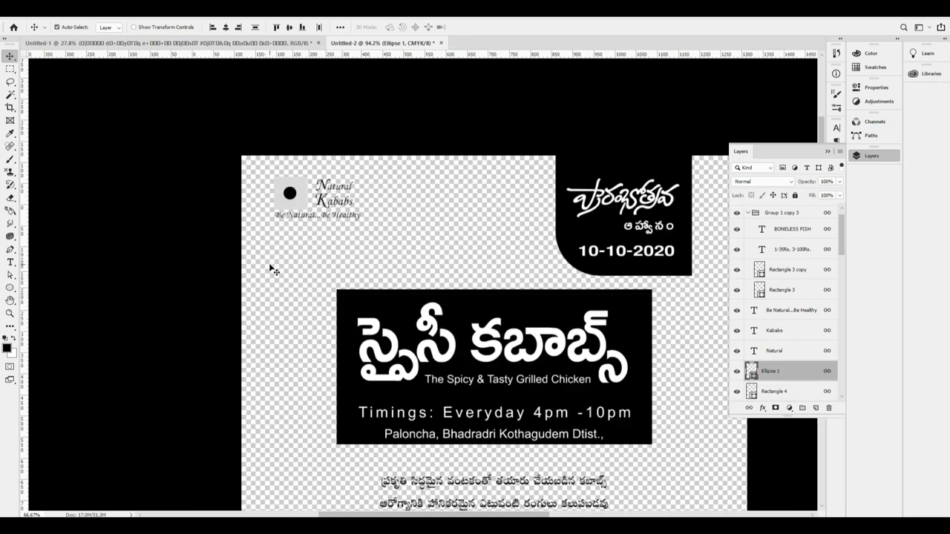
pyautogui.hotkey('ctrl', '0')
pyautogui.moveTo(312, 103); pyautogui.dragTo(314, 87)
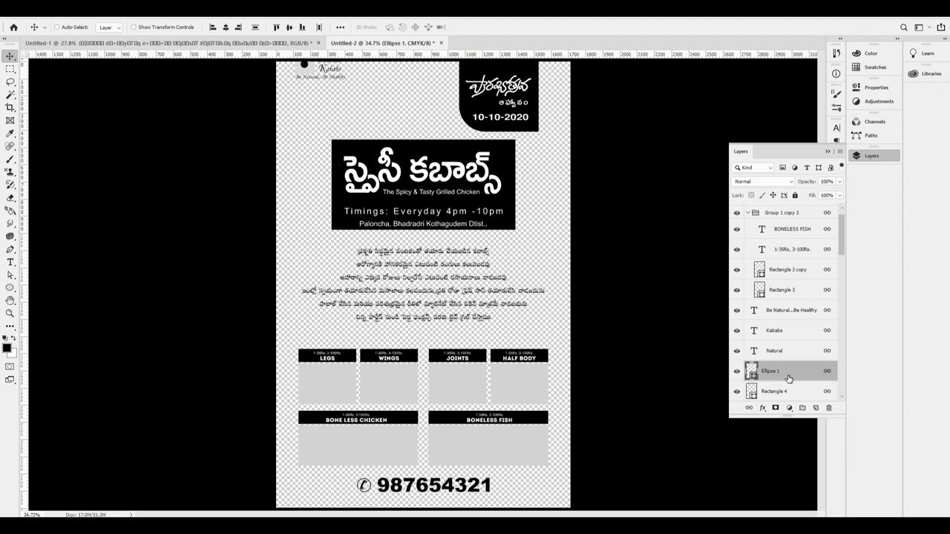
# Step: Move the Natural Kababs logo and its tagline down so they sit fully inside the page's upper corner
pyautogui.click(704, 369)
pyautogui.click(827, 371)
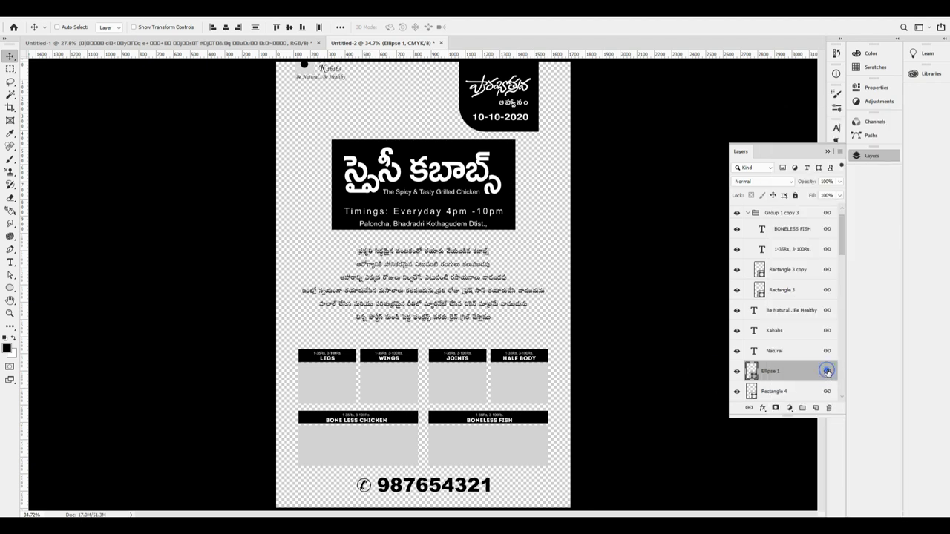
pyautogui.click(827, 213)
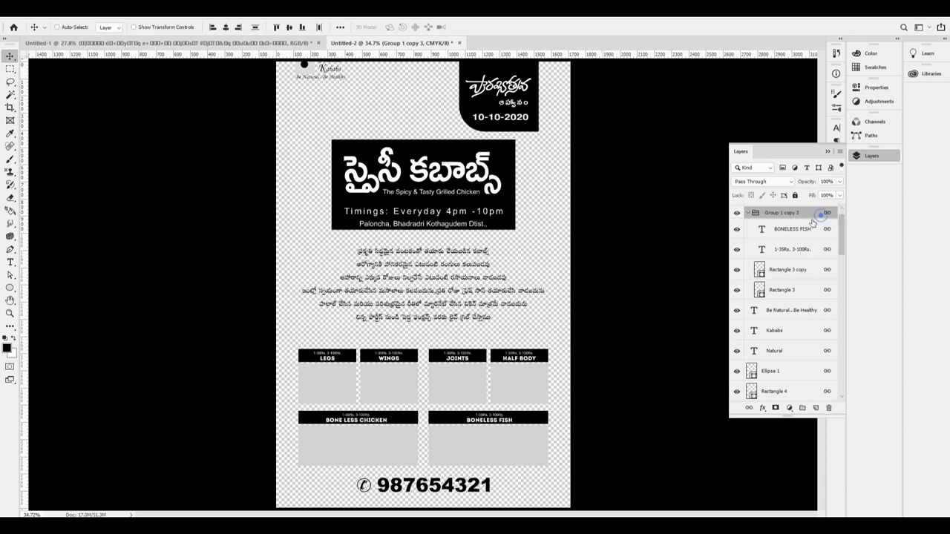
pyautogui.moveTo(271, 83); pyautogui.dragTo(393, 245)
pyautogui.rightClick(179, 182)
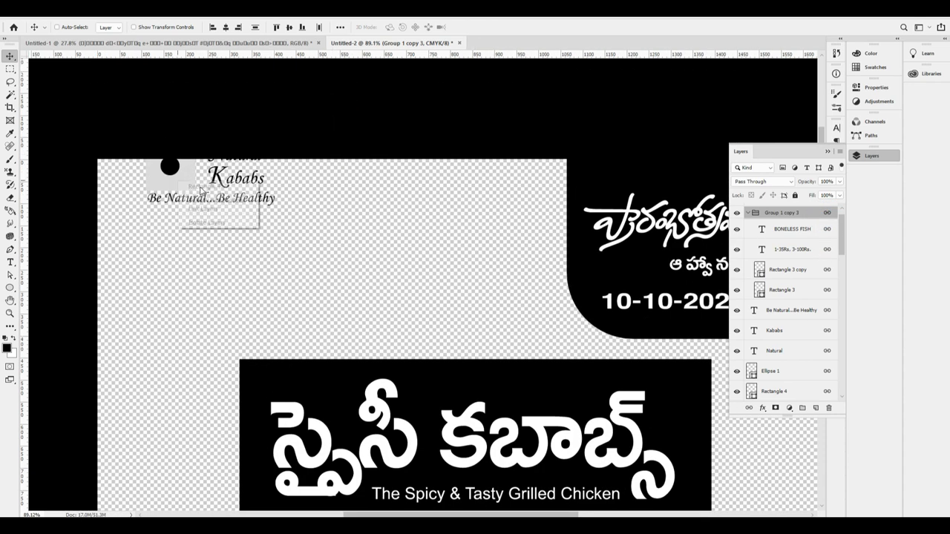
pyautogui.click(212, 187)
pyautogui.moveTo(206, 190); pyautogui.dragTo(223, 232)
pyautogui.scroll(-5, 222, 233)
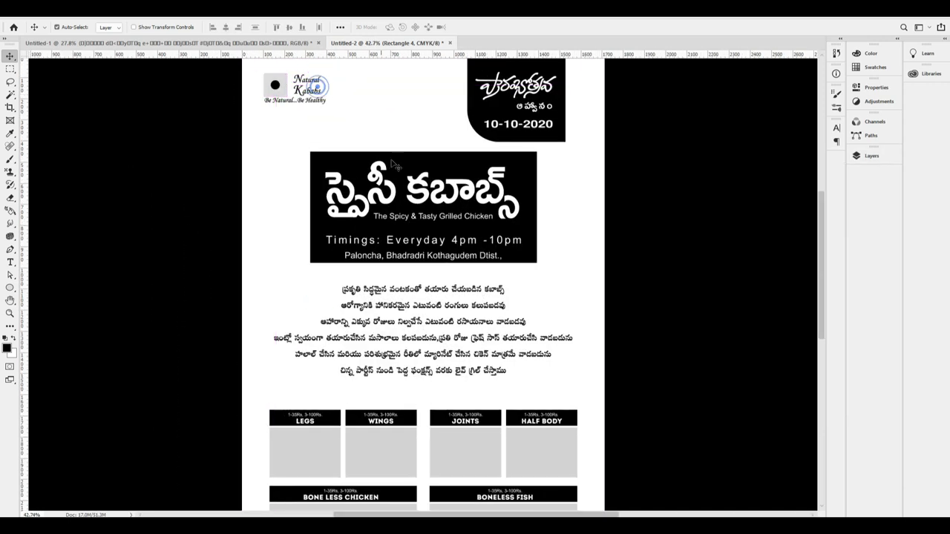
pyautogui.click(279, 40)
pyautogui.press('F7')
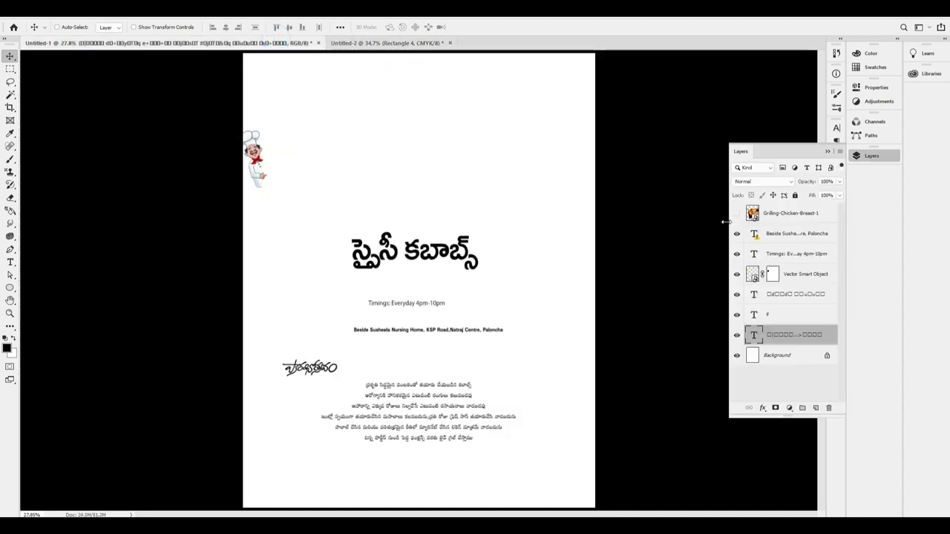
pyautogui.click(412, 43)
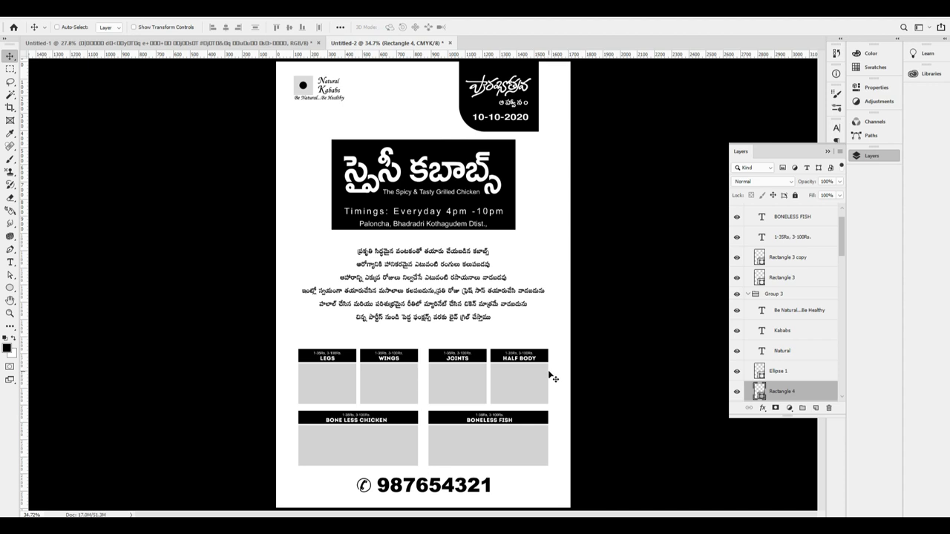
pyautogui.hotkey('ctrl', '-')
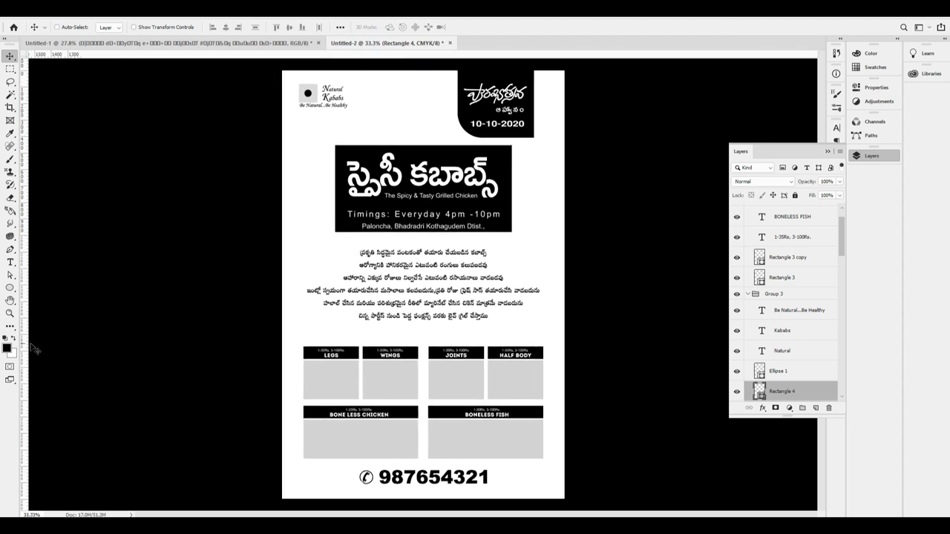
# Step: Draw a light grey rectangle about 1865 × 1651 px over the flyer's upper part and send it behind all other content
pyautogui.rightClick(12, 294)
pyautogui.click(52, 291)
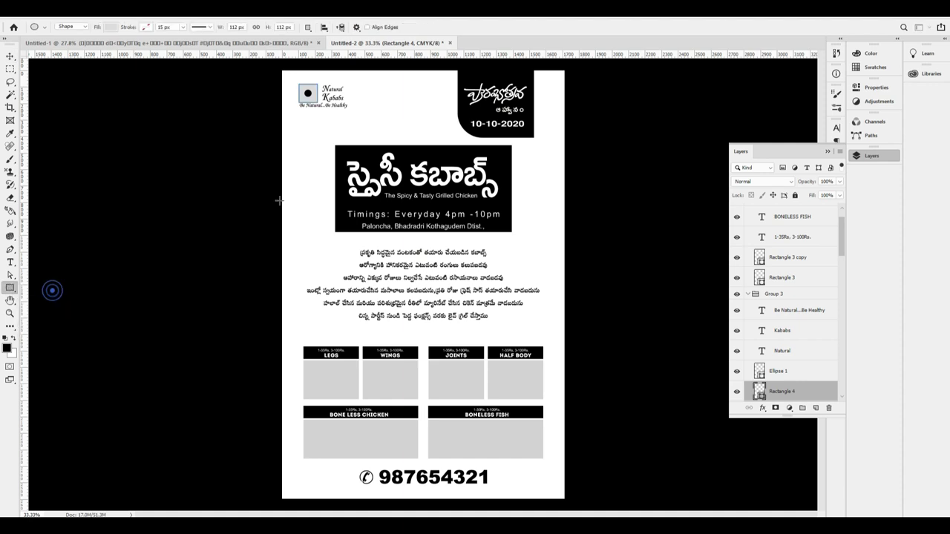
pyautogui.hotkey('ctrl', '-')
pyautogui.moveTo(308, 106); pyautogui.dragTo(540, 310)
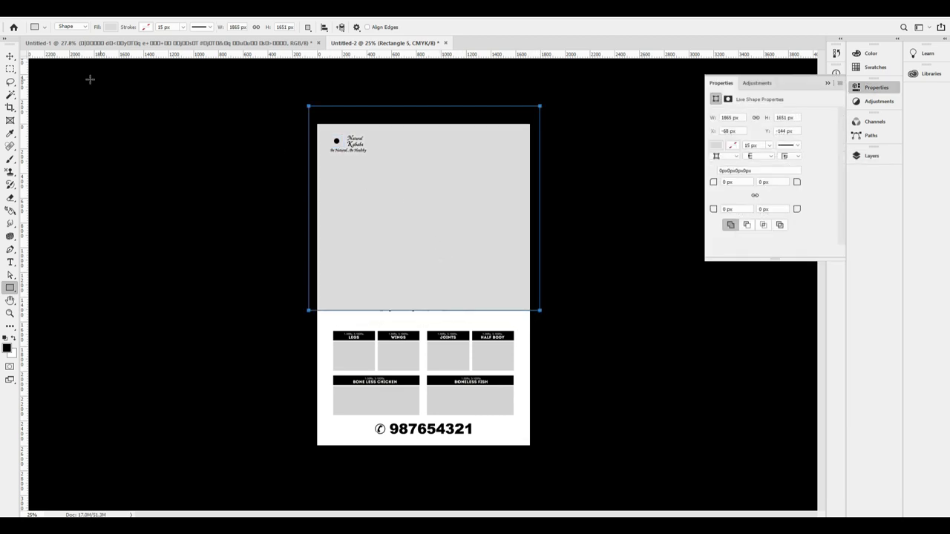
pyautogui.click(10, 56)
pyautogui.hotkey('ctrl', 'shift', '[')
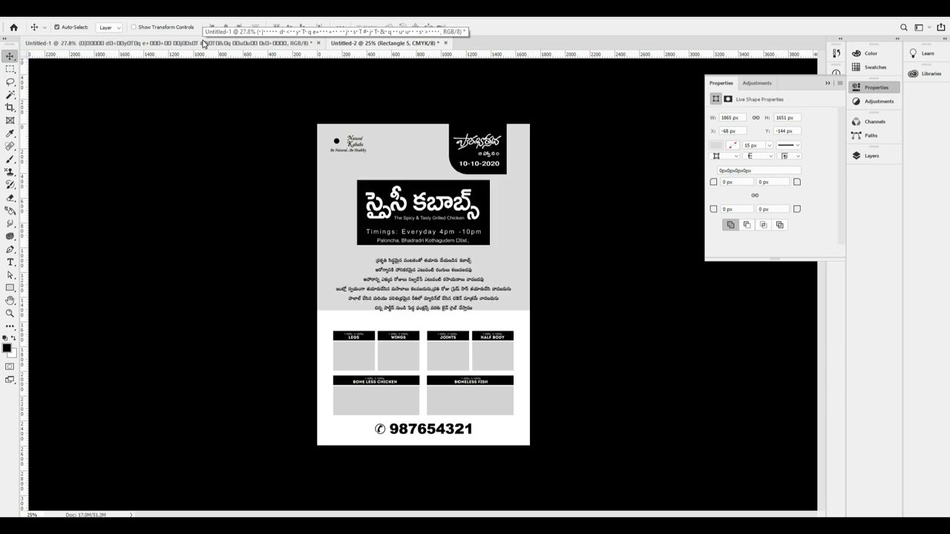
# Step: Distort the grey rectangle so its lower edge slopes down towards the flyer's left side
pyautogui.hotkey('ctrl', 't')
pyautogui.moveTo(309, 315); pyautogui.dragTo(307, 350)
pyautogui.press('Return')
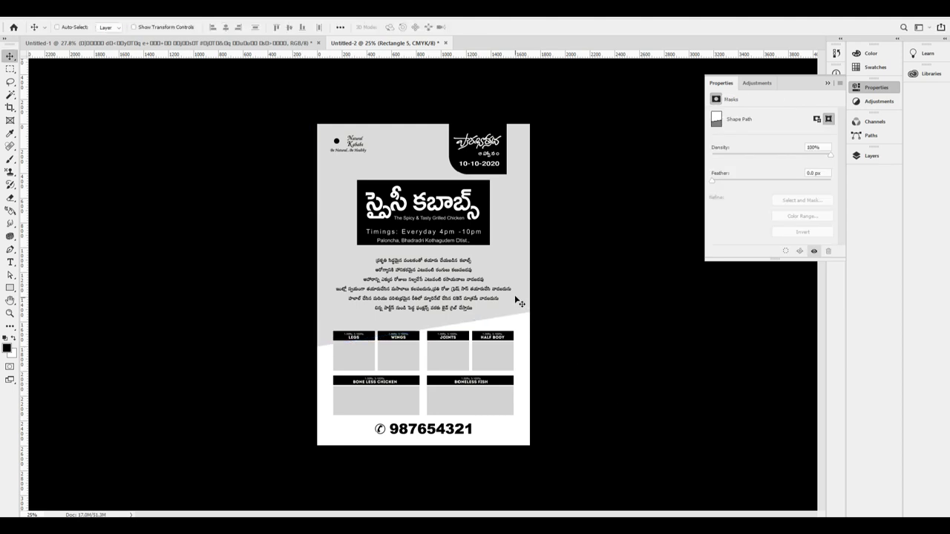
# Step: Duplicate the slanted grey rectangle and offset the copy slightly so a thin strip extends below the original's sloping edge
pyautogui.hotkey('ctrl', '+')
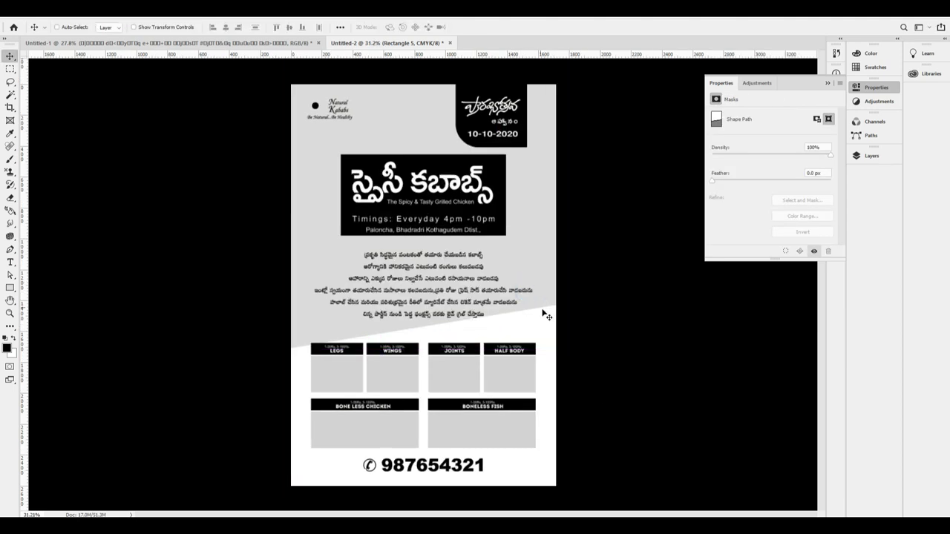
pyautogui.moveTo(530, 277); pyautogui.dragTo(526, 286)
pyautogui.moveTo(590, 411); pyautogui.dragTo(597, 390)
pyautogui.moveTo(618, 377); pyautogui.dragTo(608, 354)
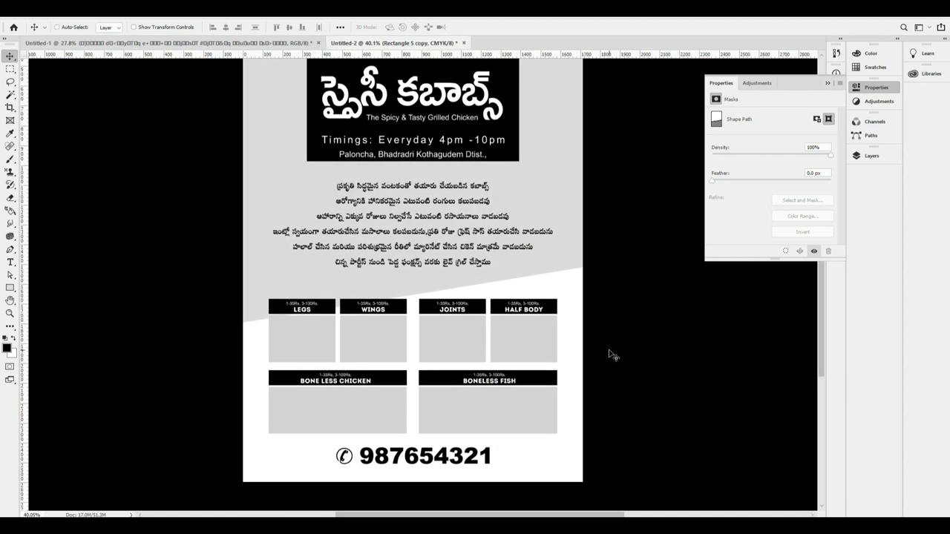
# Step: Fill the duplicated slanted rectangle with red, CMYK 0, 100, 100, 0
pyautogui.click(7, 349)
pyautogui.hotkey('shift', 'Tab')
pyautogui.write('0')
pyautogui.hotkey('shift', 'Tab')
pyautogui.write('0')
pyautogui.press('Tab')
pyautogui.write('100')
pyautogui.press('Tab')
pyautogui.write('100')
pyautogui.press('Tab')
pyautogui.press('Return')
pyautogui.hotkey('alt', 'BackSpace')
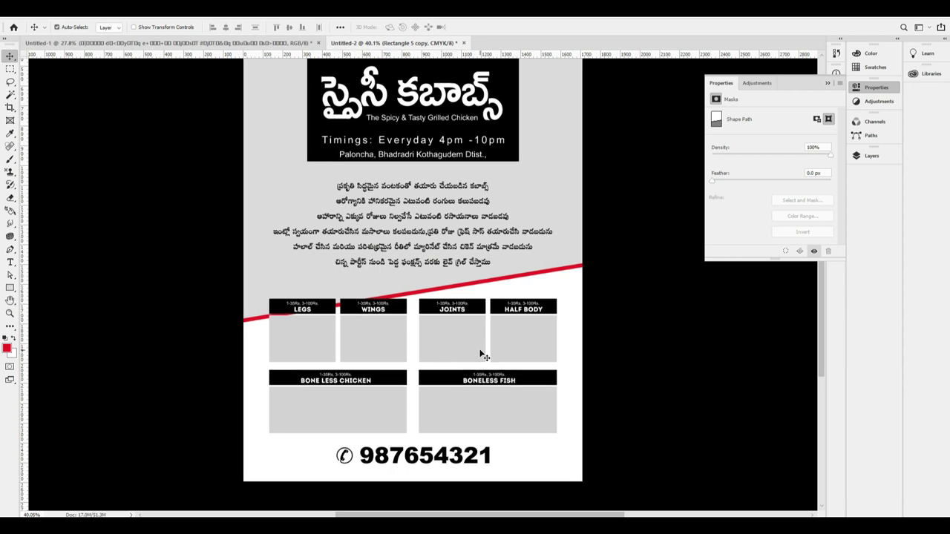
# Step: Select the grey slanted rectangle on the flyer and make the Grilling-Chicken-Breast-1 layer visible in Untitled-1
pyautogui.hotkey('ctrl', '0')
pyautogui.moveTo(562, 176); pyautogui.dragTo(558, 170)
pyautogui.hotkey('ctrl', 'z')
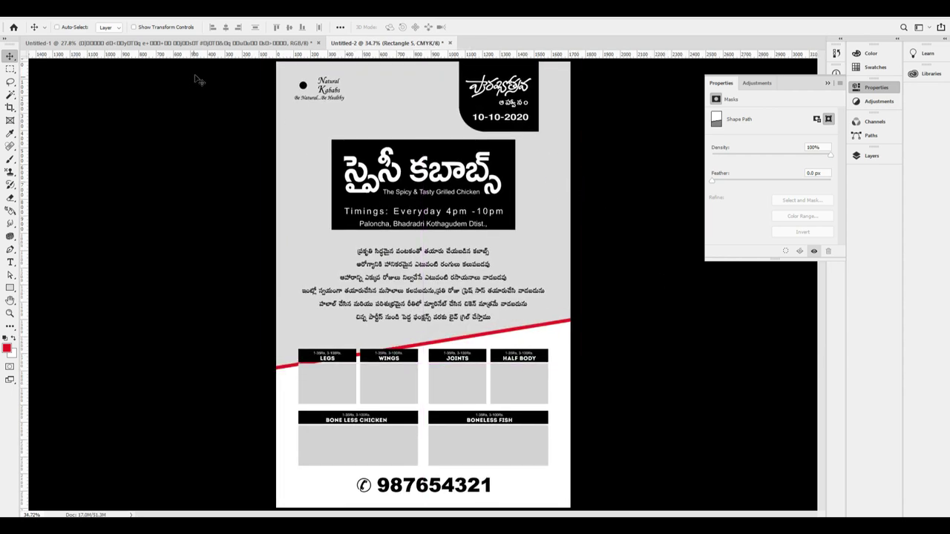
pyautogui.click(230, 46)
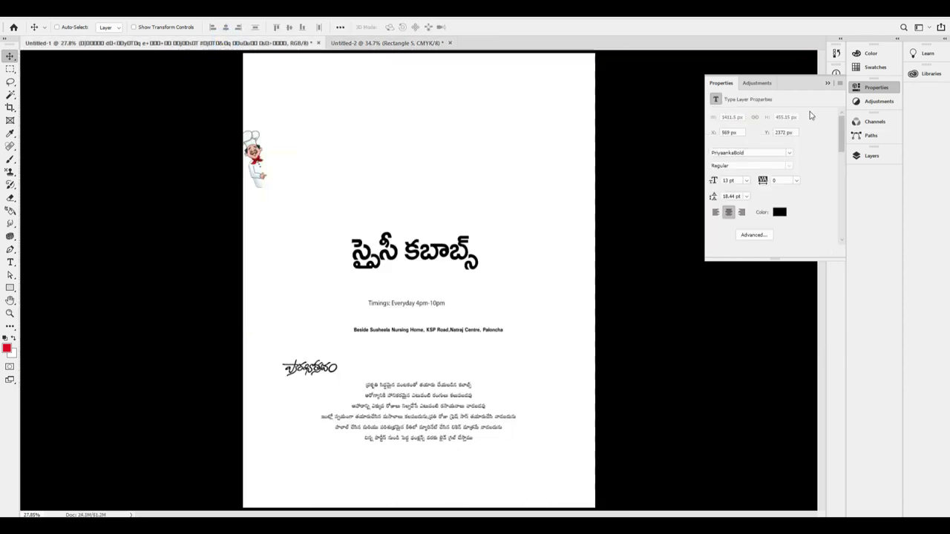
pyautogui.press('F7')
pyautogui.click(737, 213)
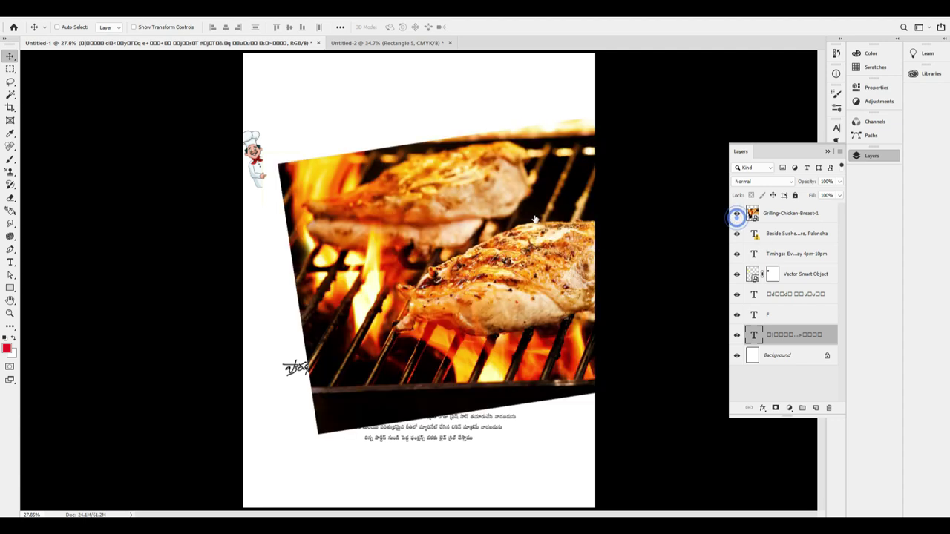
# Step: Copy the grilled chicken photo from Untitled-1 into the flyer in Untitled-2, directly above the grey slanted rectangle
pyautogui.click(398, 44)
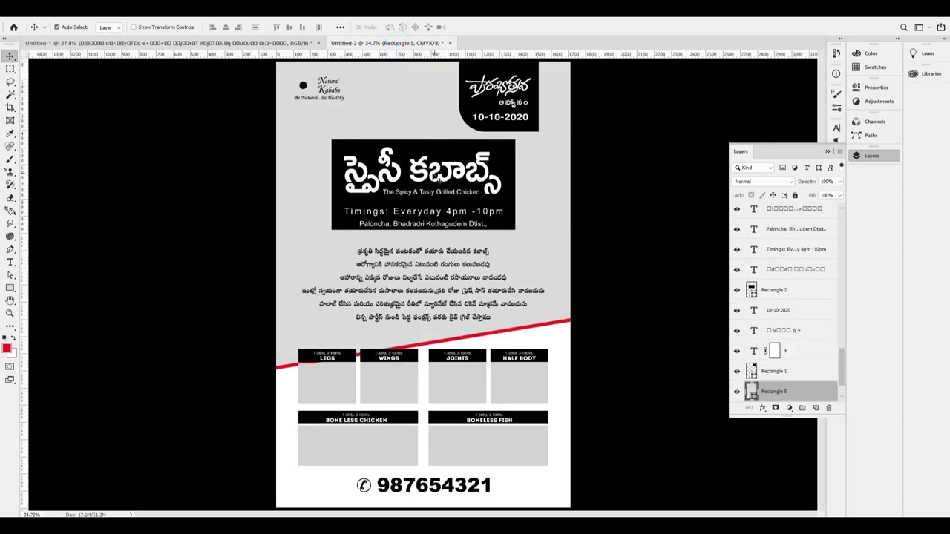
pyautogui.click(208, 45)
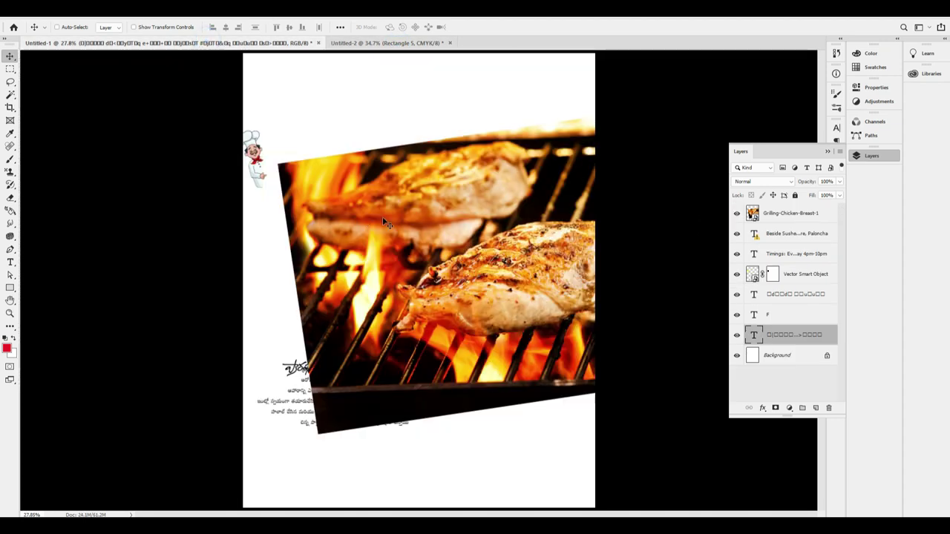
pyautogui.moveTo(293, 363); pyautogui.dragTo(375, 45)
pyautogui.moveTo(426, 223); pyautogui.dragTo(745, 353)
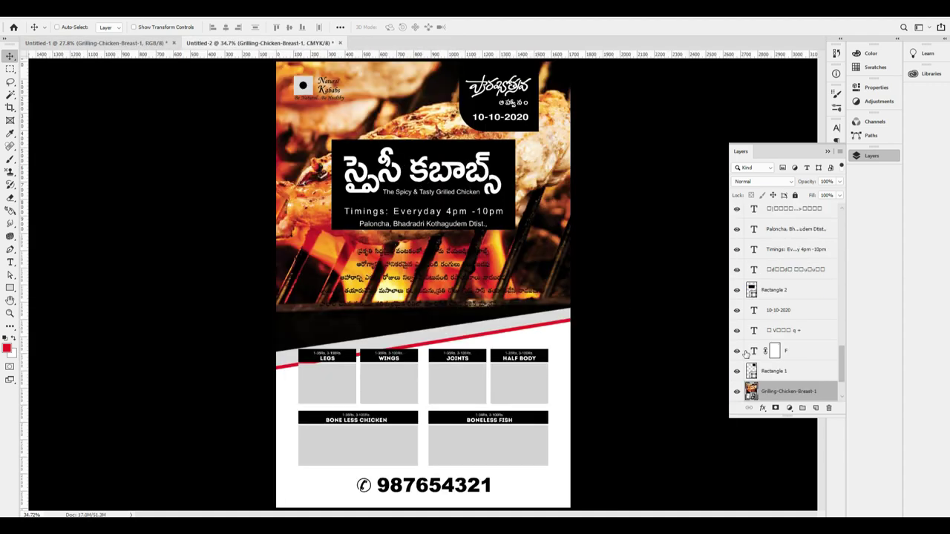
# Step: Clip the chicken photo to the grey slanted rectangle and scale it to about 145.6% so it fills the shape
pyautogui.scroll(-1, 820, 374)
pyautogui.keyDown('alt'); pyautogui.click(800, 380); pyautogui.keyUp('alt')
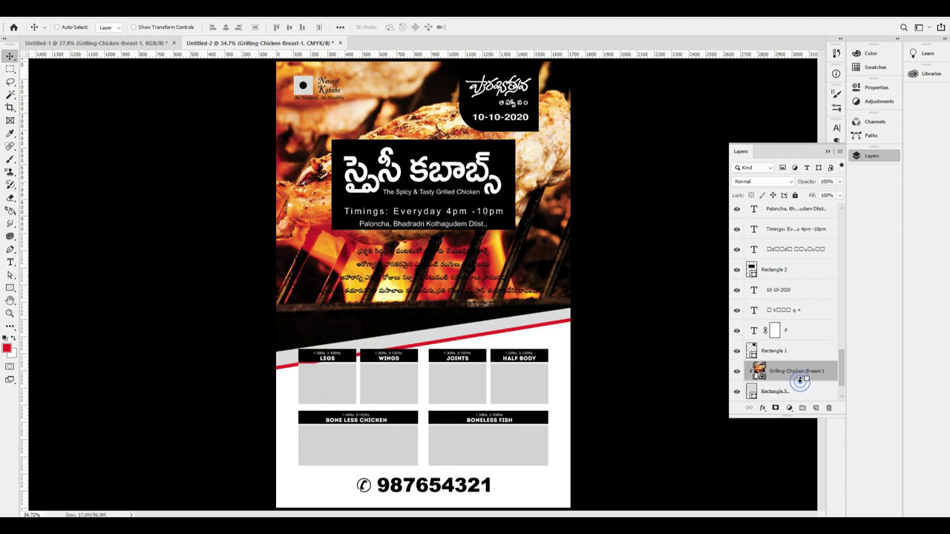
pyautogui.hotkey('ctrl', 't')
pyautogui.moveTo(545, 142); pyautogui.dragTo(538, 201)
pyautogui.moveTo(649, 184); pyautogui.dragTo(665, 181)
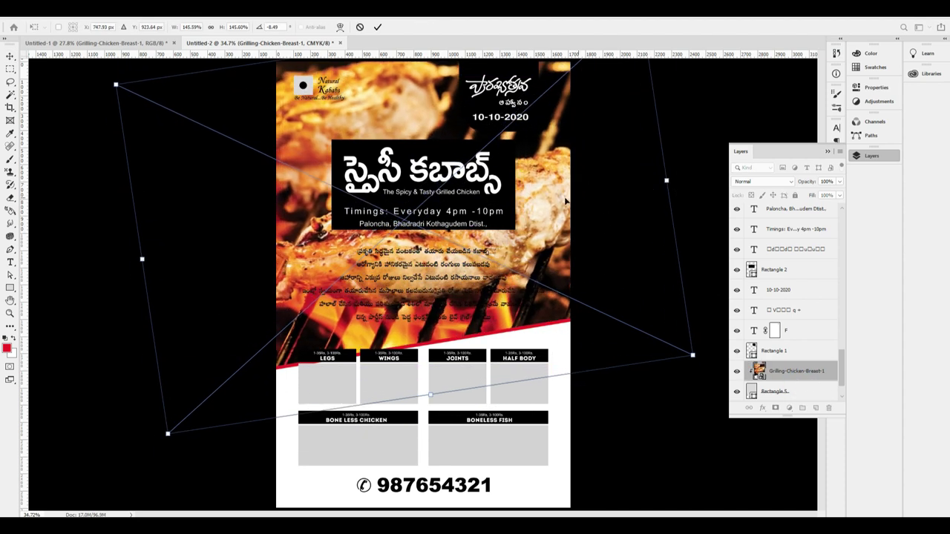
pyautogui.moveTo(584, 196); pyautogui.dragTo(566, 195)
pyautogui.press('Return')
# Step: Examine how the chicken photo looks up close behind the title block and the description text
pyautogui.moveTo(423, 149); pyautogui.dragTo(558, 159)
pyautogui.hotkey('ctrl', '+')
pyautogui.hotkey('ctrl', '+')
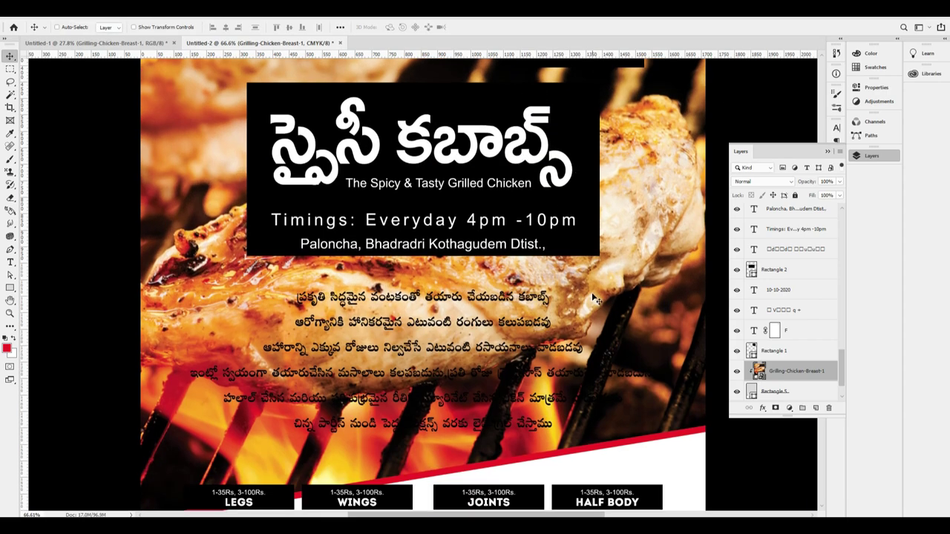
pyautogui.hotkey('ctrl', '+')
pyautogui.scroll(1, 445, 282)
pyautogui.hotkey('ctrl', '-')
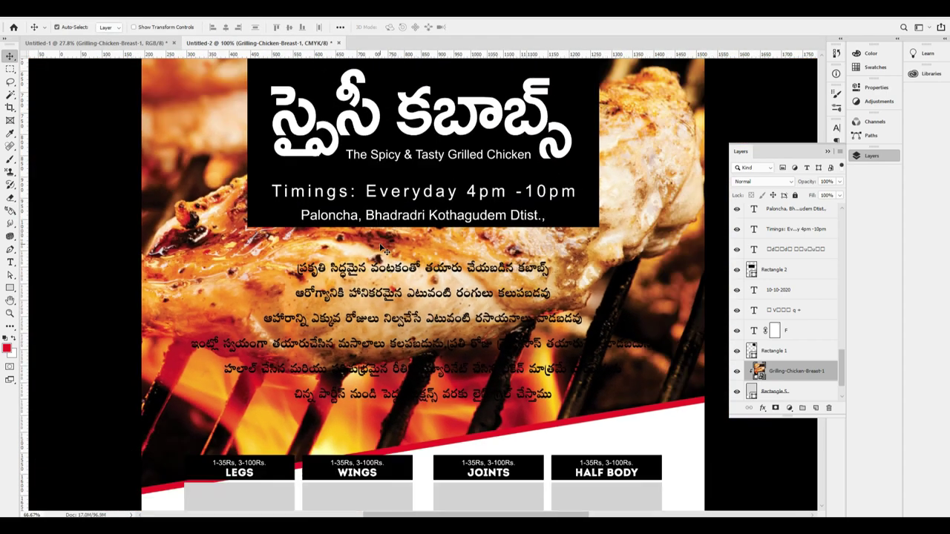
pyautogui.hotkey('ctrl', '0')
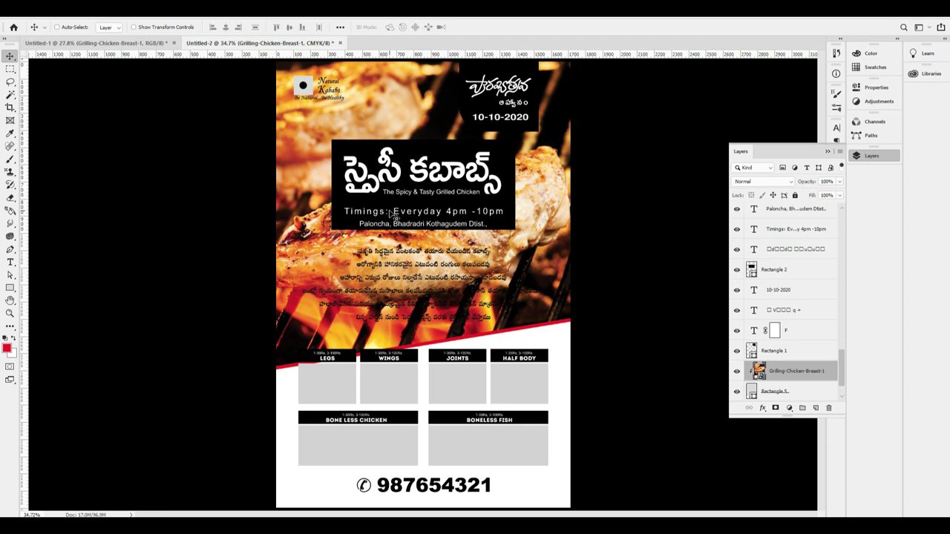
# Step: Fill the rounded rectangle behind the 10-10-2020 date with pure yellow
pyautogui.moveTo(536, 115); pyautogui.dragTo(408, 153)
pyautogui.hotkey('ctrl', 'z')
pyautogui.click(7, 348)
pyautogui.press('Tab')
pyautogui.press('Tab')
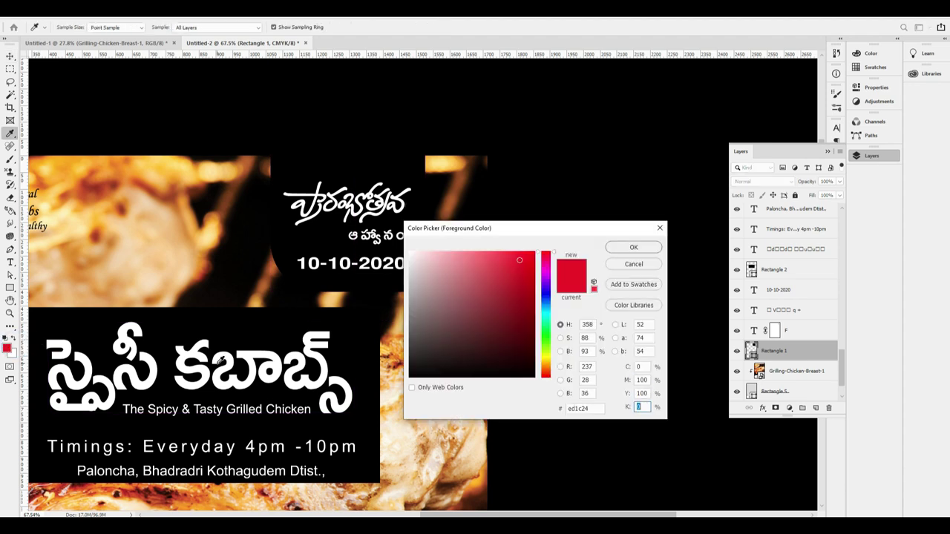
pyautogui.write('0')
pyautogui.press('Tab')
pyautogui.press('Return')
pyautogui.hotkey('ctrl', 'BackSpace')
pyautogui.hotkey('alt', 'BackSpace')
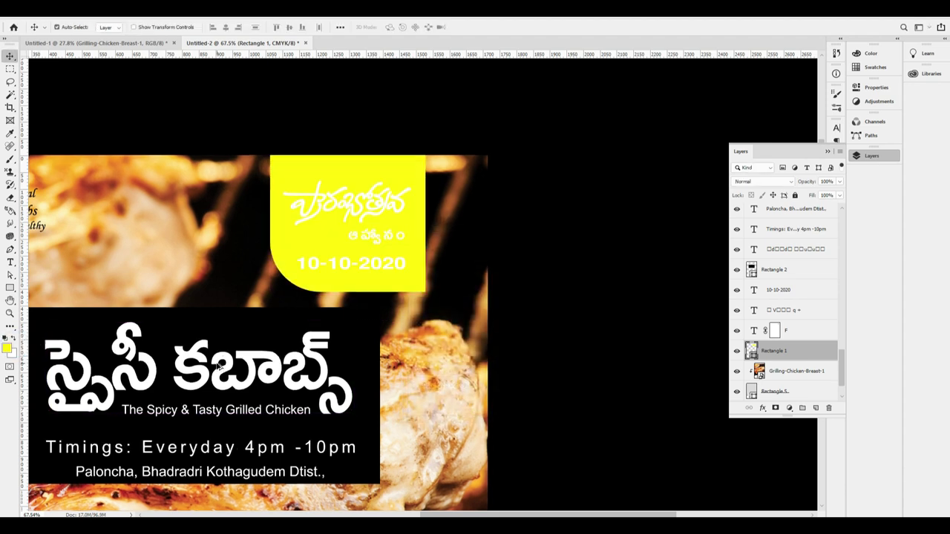
pyautogui.hotkey('ctrl', '+')
pyautogui.scroll(3, 403, 155)
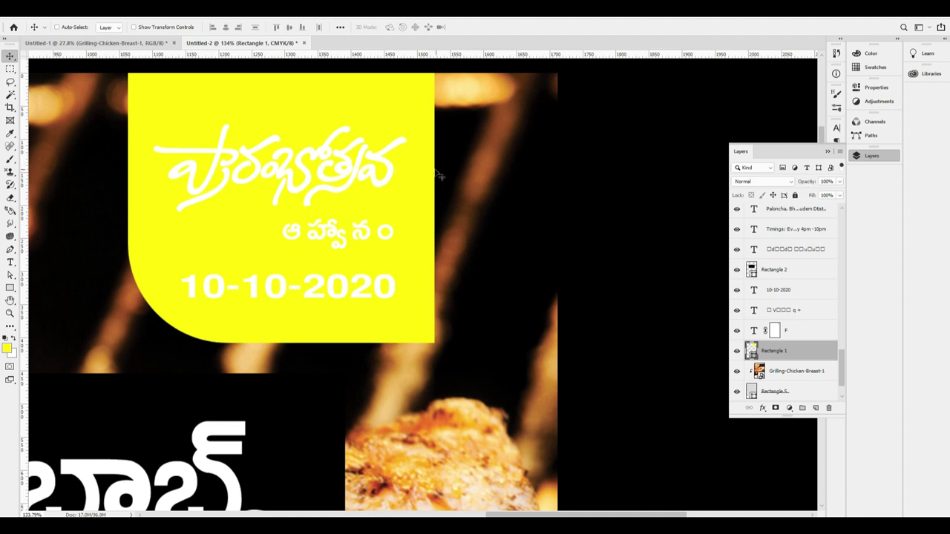
pyautogui.keyDown('ctrl'); pyautogui.click(345, 177); pyautogui.keyUp('ctrl')
pyautogui.hotkey('alt', 'l')
pyautogui.press('y')
pyautogui.press('k')
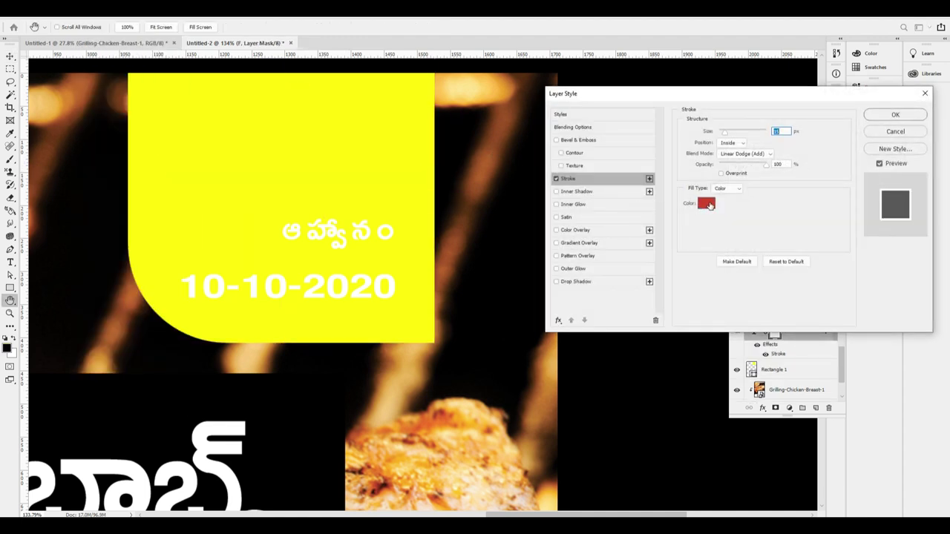
pyautogui.press('Escape')
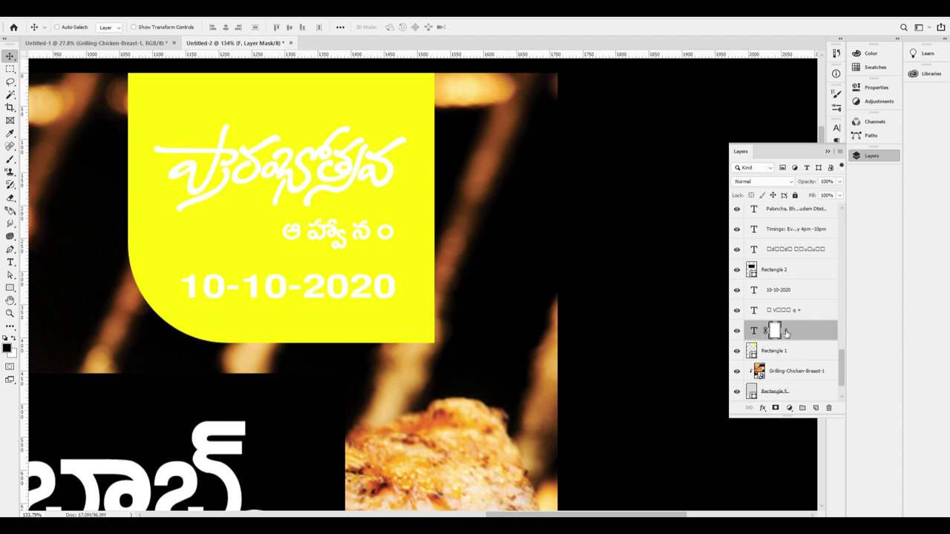
# Step: Add a Stroke effect positioned Outside to the calligraphic Telugu heading on the yellow badge
pyautogui.click(753, 331)
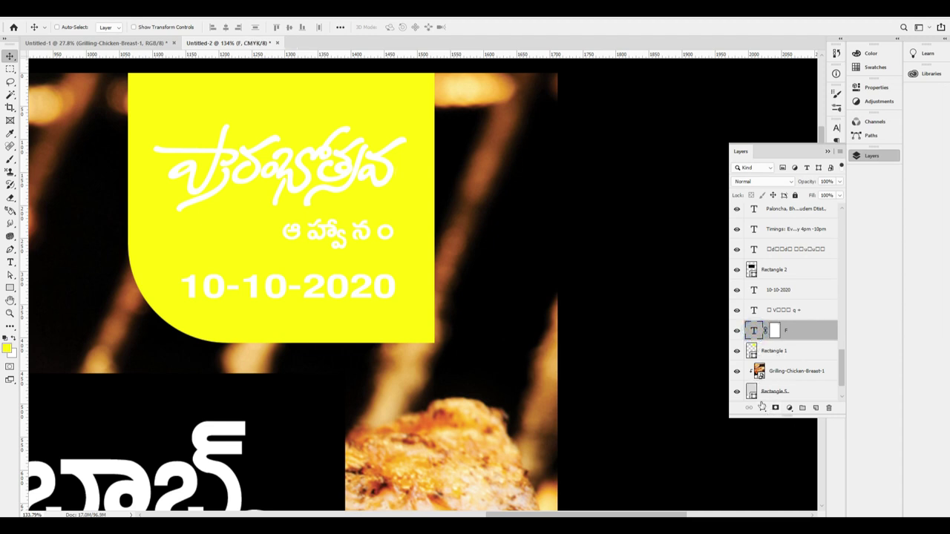
pyautogui.hotkey('alt', 'l')
pyautogui.press('y')
pyautogui.press('k')
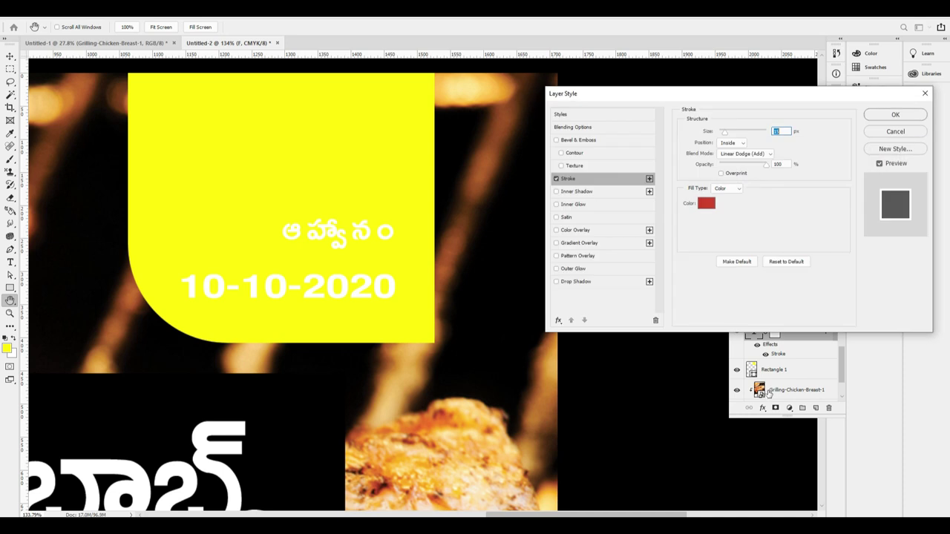
pyautogui.click(727, 150)
# Step: Add a red Color Overlay, CMYK 0, 100, 100, 0, to the calligraphic heading
pyautogui.click(586, 231)
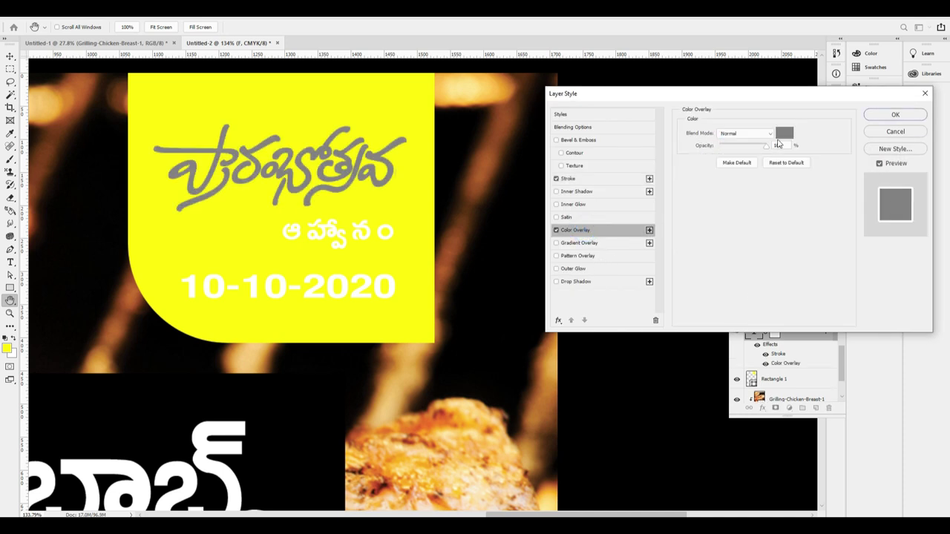
pyautogui.click(784, 134)
pyautogui.write('0')
pyautogui.press('Tab')
pyautogui.write('100')
pyautogui.press('Tab')
pyautogui.write('100')
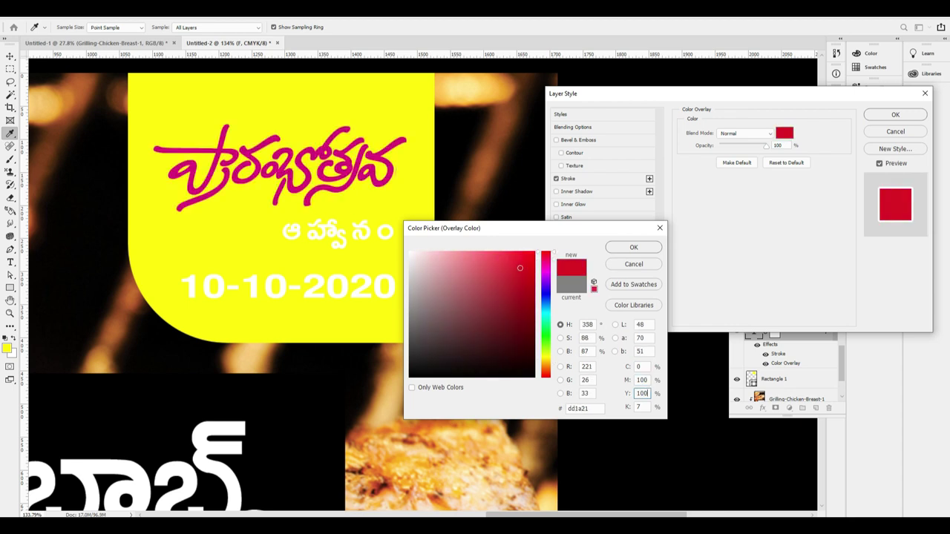
pyautogui.press('Tab')
pyautogui.write('0')
pyautogui.press('Return')
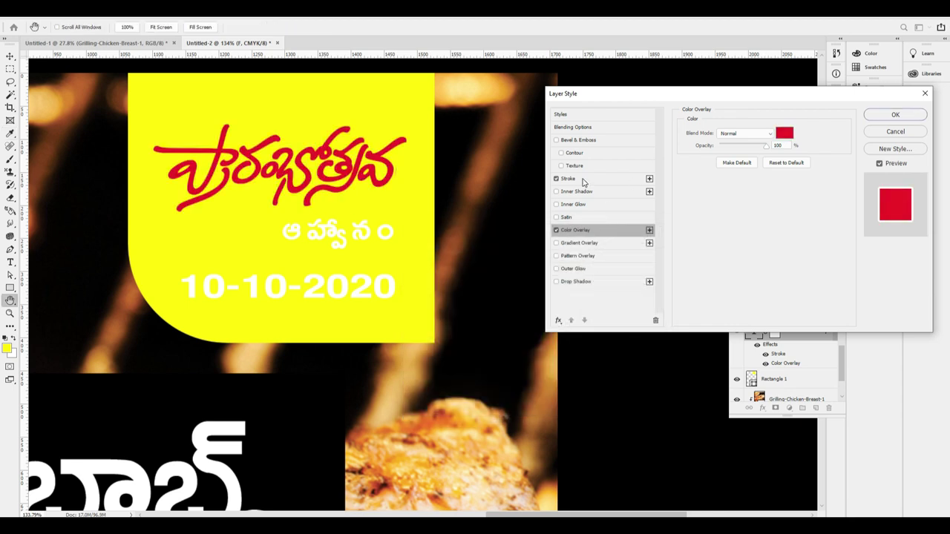
# Step: Set the calligraphic heading's stroke to white with a size of 5 px
pyautogui.click(584, 181)
pyautogui.click(707, 204)
pyautogui.moveTo(453, 286); pyautogui.dragTo(266, 71)
pyautogui.press('Return')
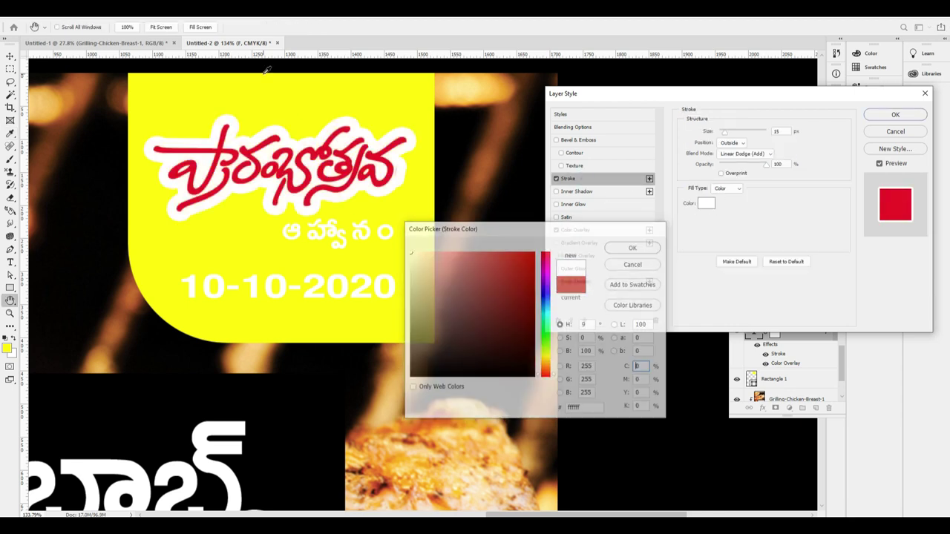
pyautogui.doubleClick(777, 131)
pyautogui.write('5')
pyautogui.press('Tab')
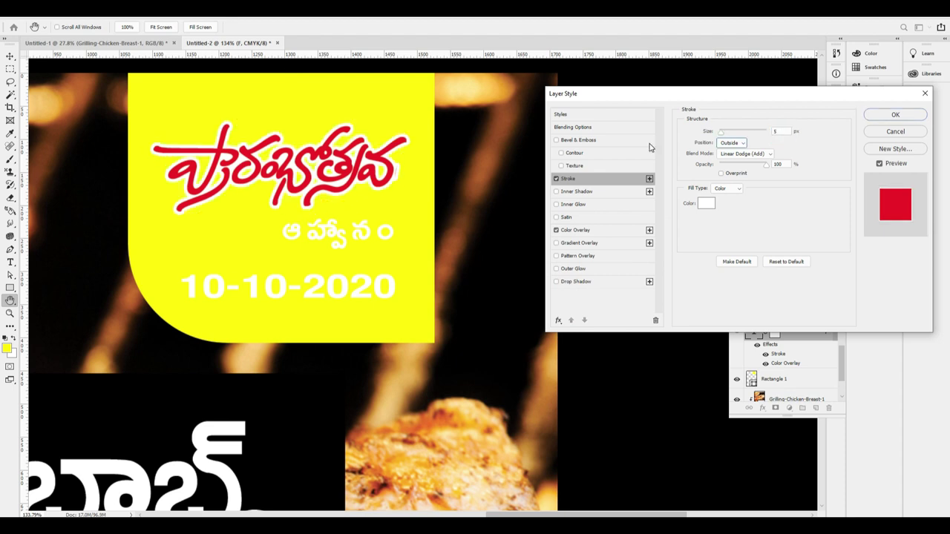
# Step: Add a Multiply drop shadow at 33% opacity to the calligraphic heading, increase its distance and apply the layer style
pyautogui.click(578, 283)
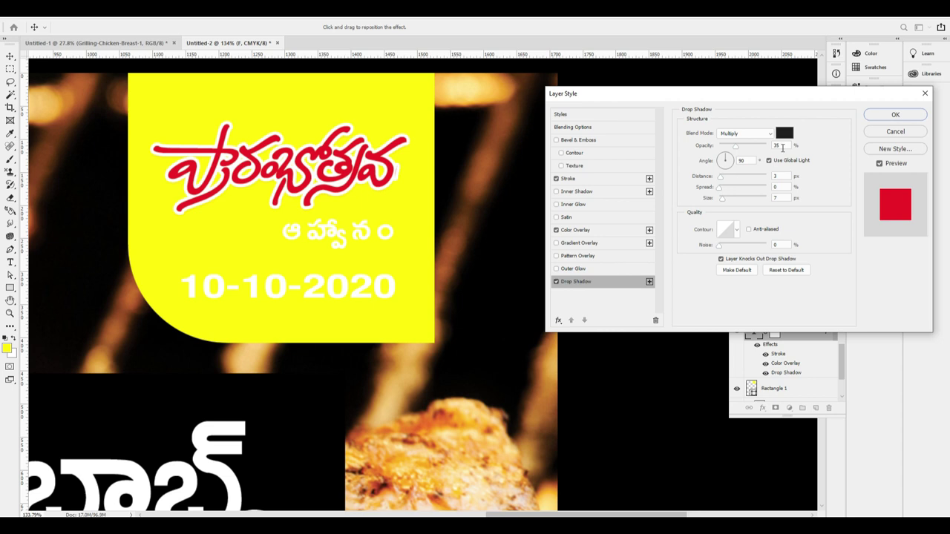
pyautogui.click(735, 146)
pyautogui.click(723, 178)
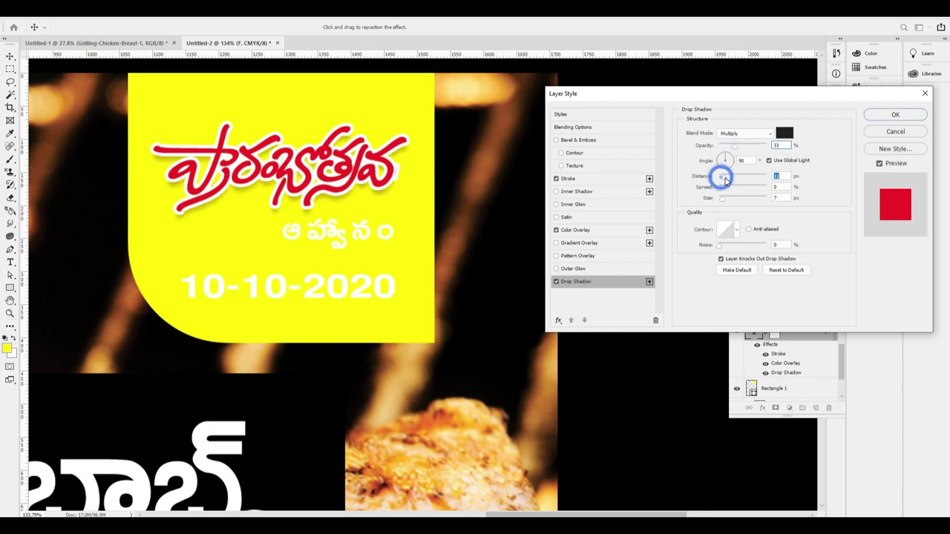
pyautogui.press('Return')
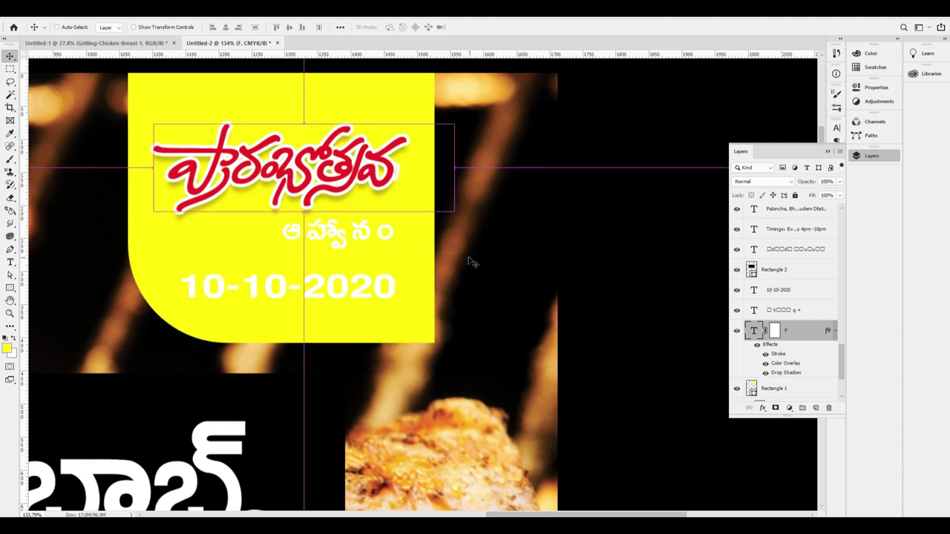
# Step: Fill the small Telugu subheading below the calligraphic heading with green, CMYK 100, 0, 100, 20
pyautogui.hotkey('ctrl', '-')
pyautogui.click(388, 243)
pyautogui.moveTo(399, 259); pyautogui.dragTo(389, 245)
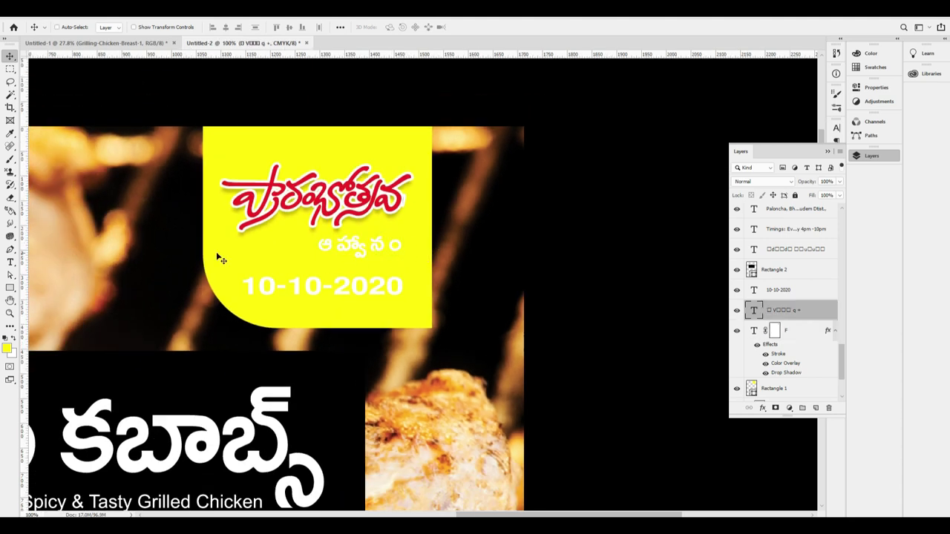
pyautogui.click(8, 351)
pyautogui.hotkey('shift', 'Tab')
pyautogui.hotkey('shift', 'Tab')
pyautogui.hotkey('shift', 'Tab')
pyautogui.hotkey('shift', 'Tab')
pyautogui.write('100')
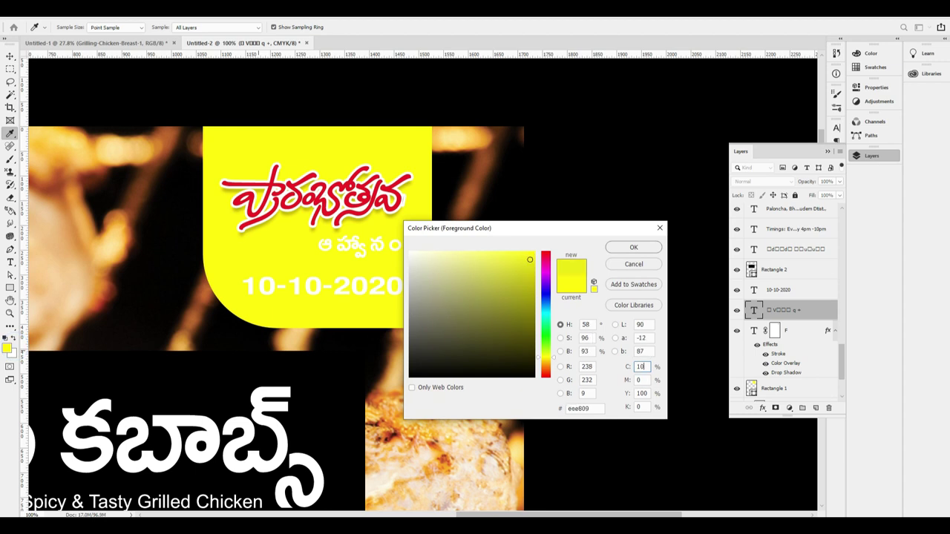
pyautogui.press('Tab')
pyautogui.press('Tab')
pyautogui.write('100')
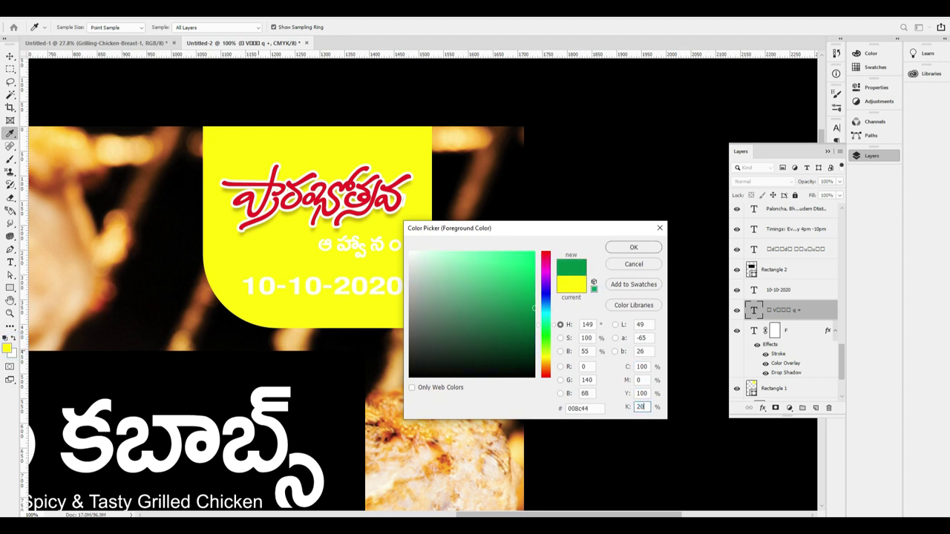
pyautogui.press('Return')
pyautogui.hotkey('alt', 'BackSpace')
# Step: Fill the 10-10-2020 date text with purple, CMYK 80, 100, 0, 0
pyautogui.press('v')
pyautogui.click(319, 288)
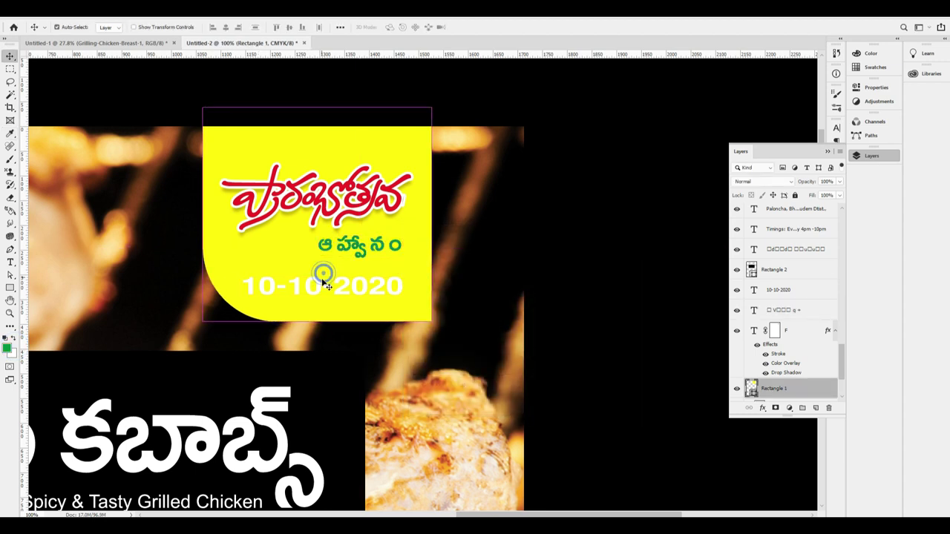
pyautogui.click(344, 285)
pyautogui.click(7, 348)
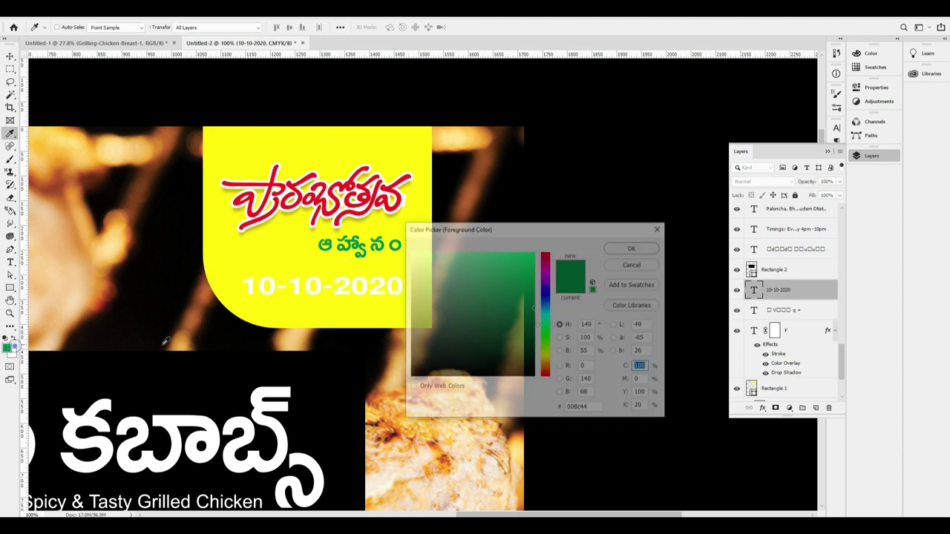
pyautogui.write('80')
pyautogui.press('Tab')
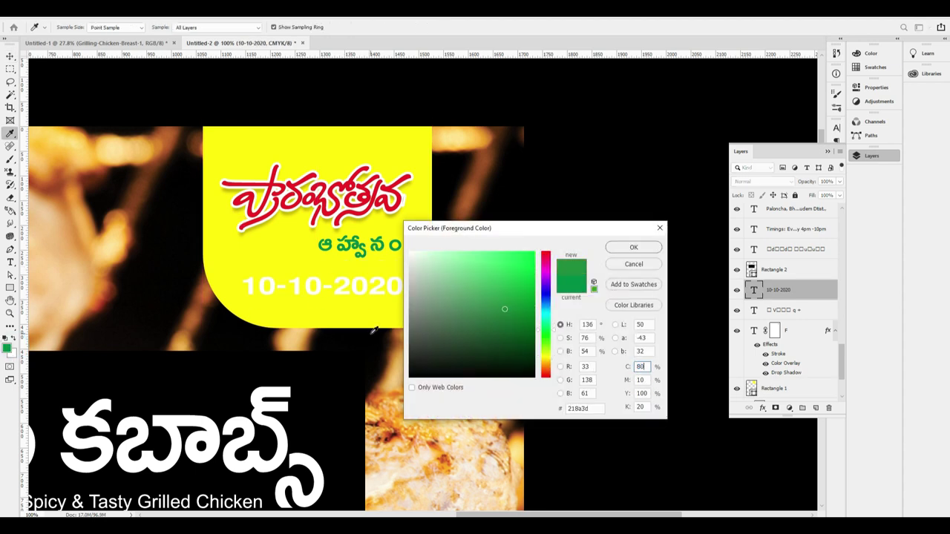
pyautogui.write('100')
pyautogui.press('Tab')
pyautogui.write('0')
pyautogui.press('Tab')
pyautogui.write('0')
pyautogui.press('Return')
pyautogui.hotkey('alt', 'BackSpace')
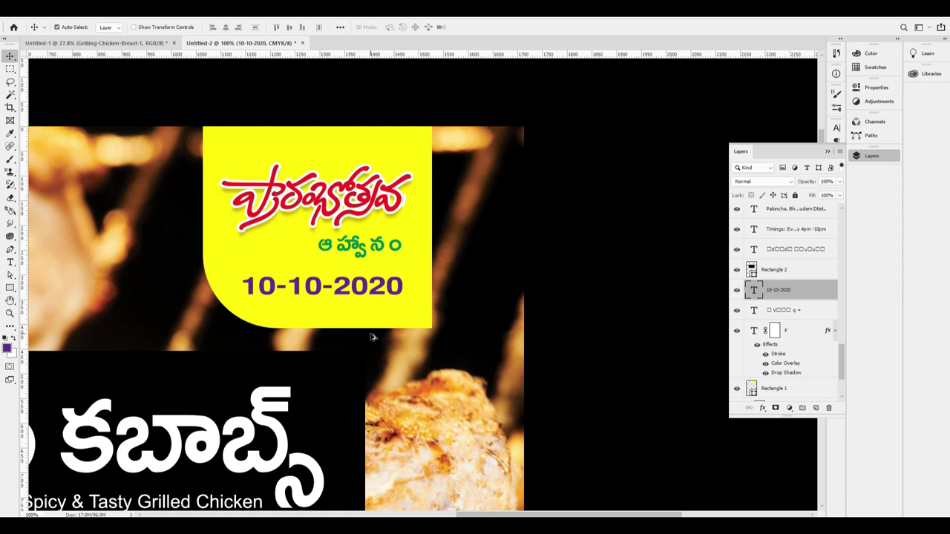
# Step: Add a white Stroke effect to the 10-10-2020 date text
pyautogui.hotkey('ctrl', '-')
pyautogui.hotkey('alt', 'l')
pyautogui.press('y')
pyautogui.press('k')
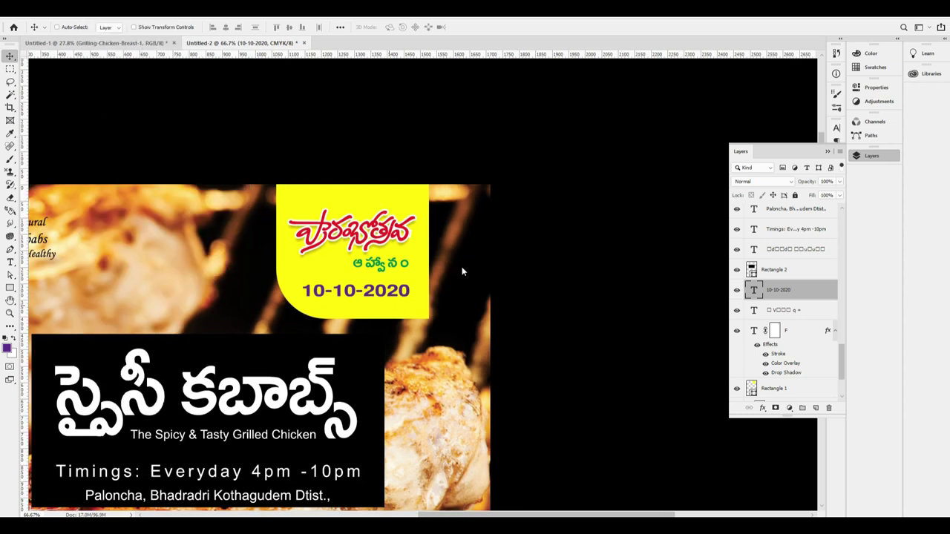
pyautogui.press('Return')
# Step: Centre the green subheading between the heading and the date, and scale the yellow badge with its text down slightly
pyautogui.hotkey('ctrl', '+')
pyautogui.moveTo(354, 253)
pyautogui.mouseDown()
pyautogui.moveTo(321, 258)
pyautogui.moveTo(337, 257)
pyautogui.mouseUp()
pyautogui.hotkey('ctrl', 't')
pyautogui.press('Return')
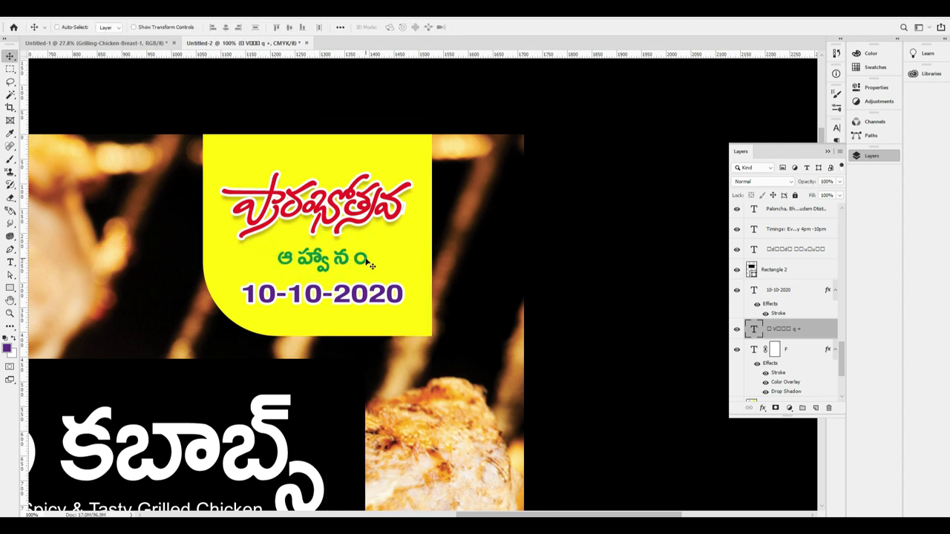
pyautogui.hotkey('ctrl', '0')
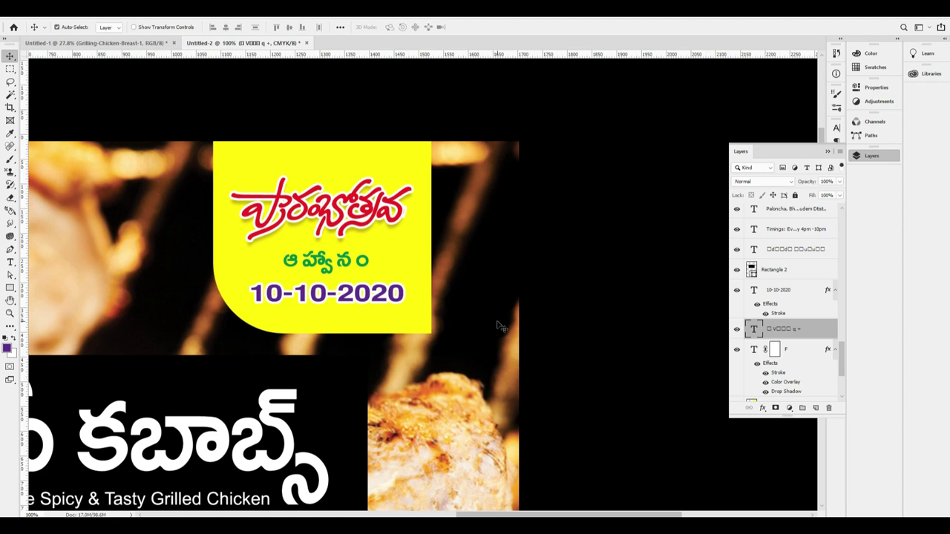
pyautogui.hotkey('ctrl', '+')
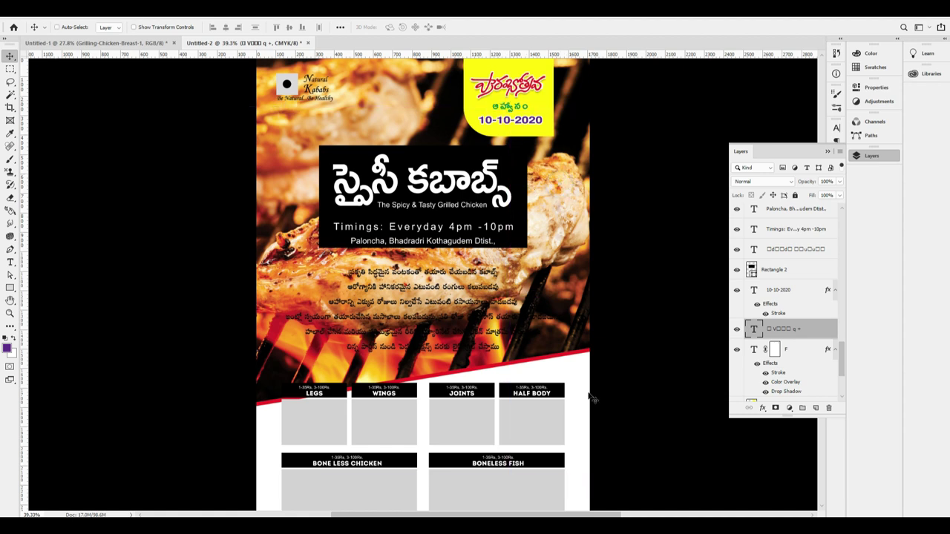
# Step: Select the black rectangle behind the restaurant title and align it to the horizontal centre of the flyer
pyautogui.scroll(2, 545, 154)
pyautogui.hotkey('ctrl', '-')
pyautogui.moveTo(483, 223); pyautogui.dragTo(506, 249)
pyautogui.hotkey('ctrl', 'z')
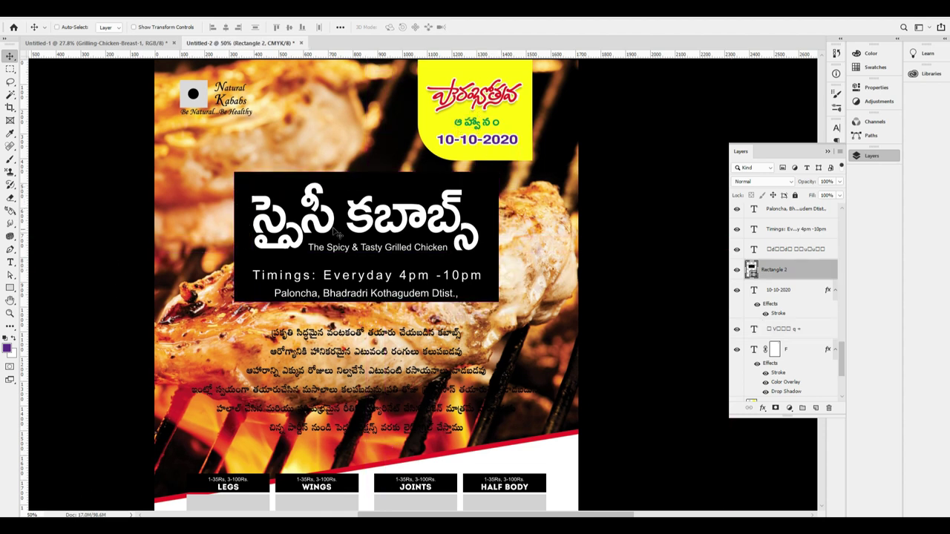
pyautogui.click(225, 26)
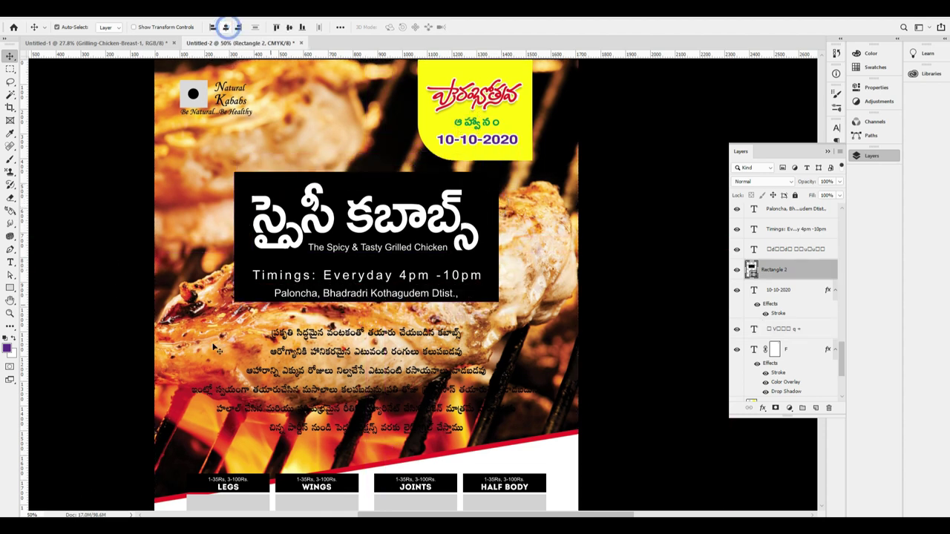
# Step: Fill the rectangle behind the restaurant title with pure yellow, CMYK 0, 0, 100, 0
pyautogui.click(7, 349)
pyautogui.write('0')
pyautogui.press('Tab')
pyautogui.write('0')
pyautogui.press('Tab')
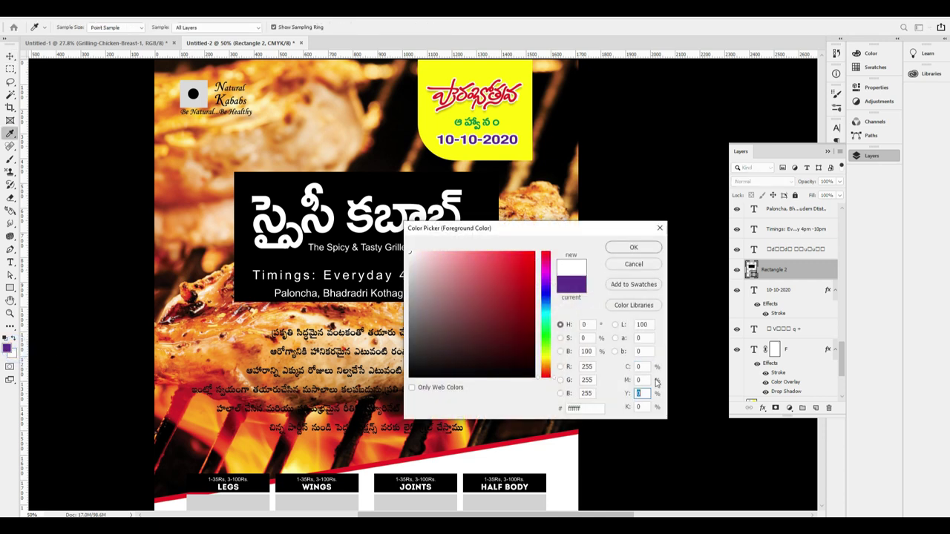
pyautogui.write('100')
pyautogui.press('Return')
pyautogui.hotkey('ctrl', 'Delete')
pyautogui.hotkey('alt', 'BackSpace')
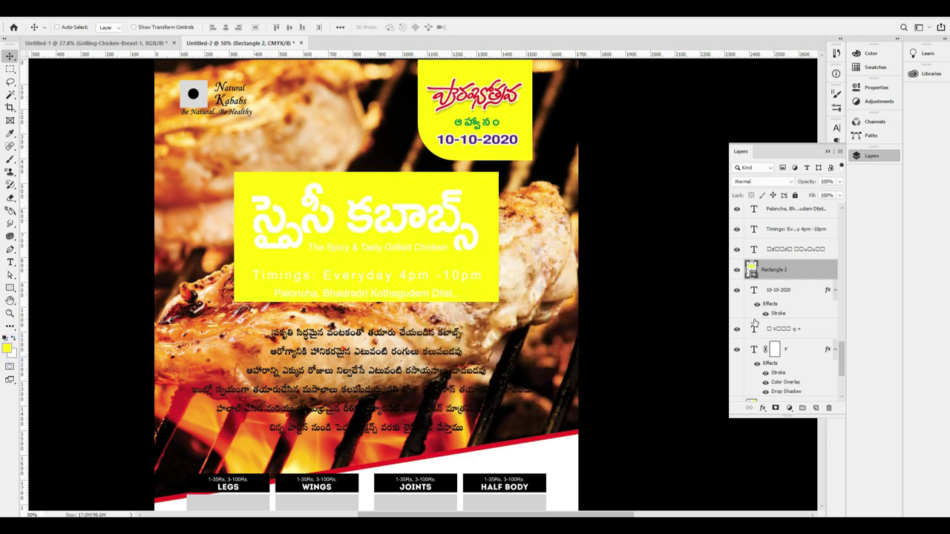
# Step: Add a white Stroke effect to the yellow title rectangle, positioned Inside with a size of 20 px
pyautogui.hotkey('alt', 'l')
pyautogui.press('y')
pyautogui.press('k')
pyautogui.click(731, 142)
pyautogui.click(732, 153)
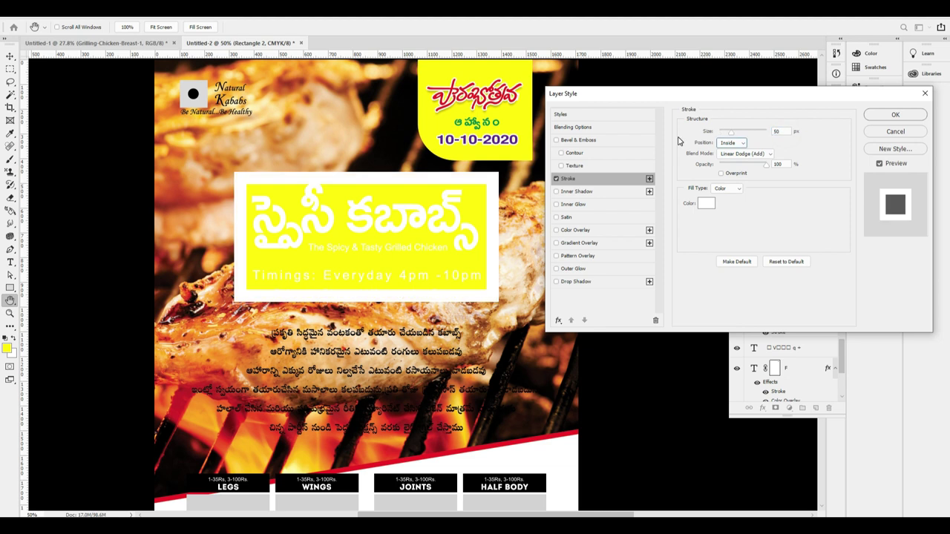
pyautogui.write('20')
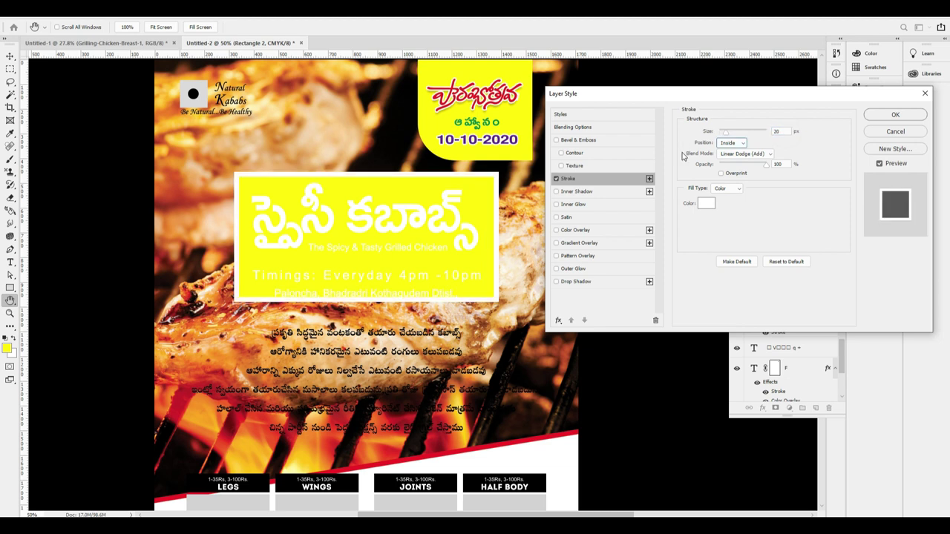
# Step: Set the title rectangle's stroke blend mode to Soft Light and apply the layer style
pyautogui.click(741, 153)
pyautogui.click(746, 154)
pyautogui.click(747, 155)
pyautogui.click(749, 156)
pyautogui.press('Down')
pyautogui.press('Down')
pyautogui.press('Down')
pyautogui.press('Down')
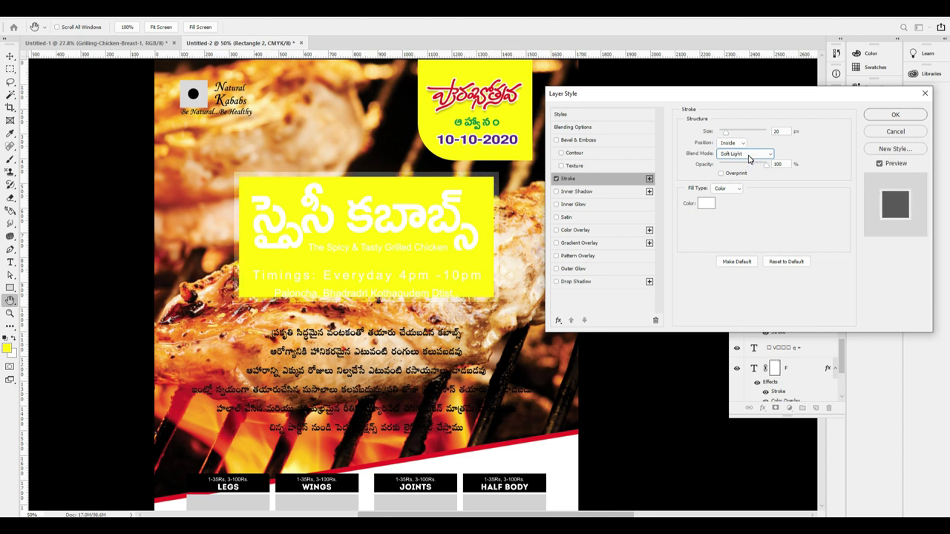
pyautogui.press('Up')
pyautogui.press('Return')
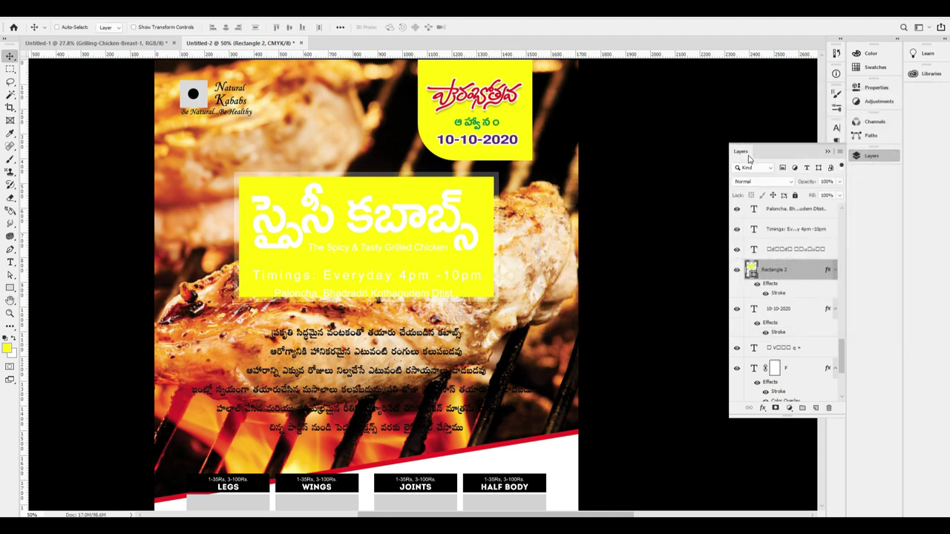
# Step: Add a layer clipped to the title rectangle and draw a band about 1127 × 174 px behind the timings and address lines
pyautogui.hotkey('ctrl', 'shift', 'n')
pyautogui.press('Return')
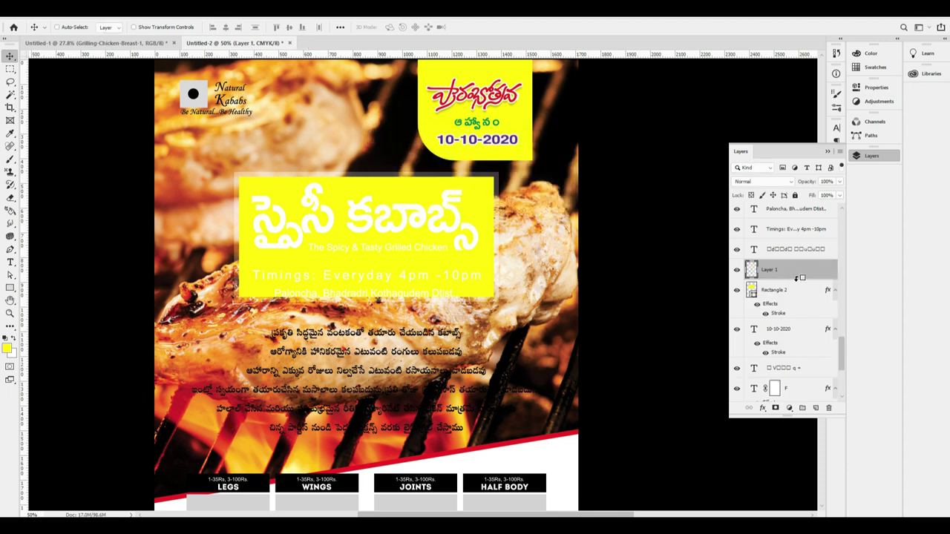
pyautogui.keyDown('alt'); pyautogui.click(796, 277); pyautogui.keyUp('alt')
pyautogui.click(9, 288)
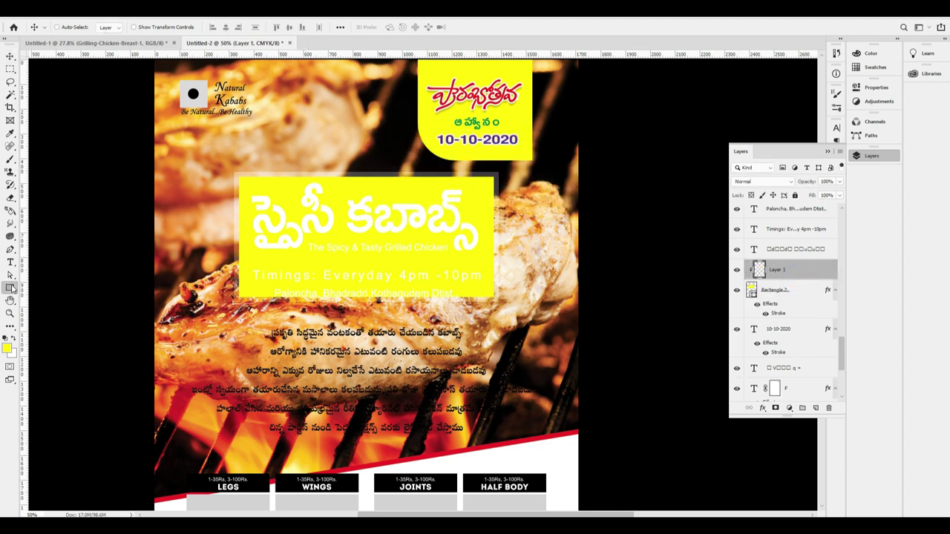
pyautogui.moveTo(227, 265); pyautogui.dragTo(504, 304)
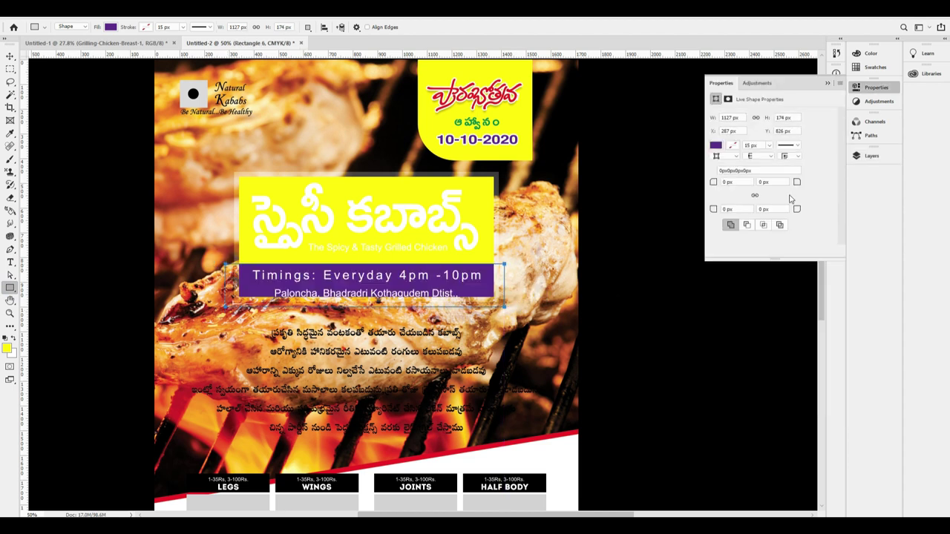
# Step: Change the band's fill behind the timings and address to red, CMYK 0, 100, 100, 0
pyautogui.click(715, 145)
pyautogui.click(811, 163)
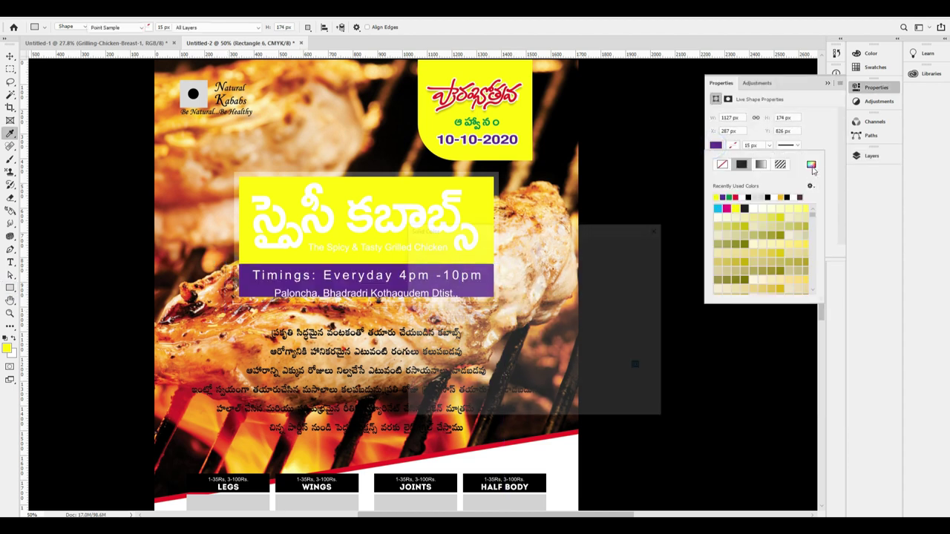
pyautogui.hotkey('shift', 'Tab')
pyautogui.write('0')
pyautogui.press('Tab')
pyautogui.press('Tab')
pyautogui.write('100')
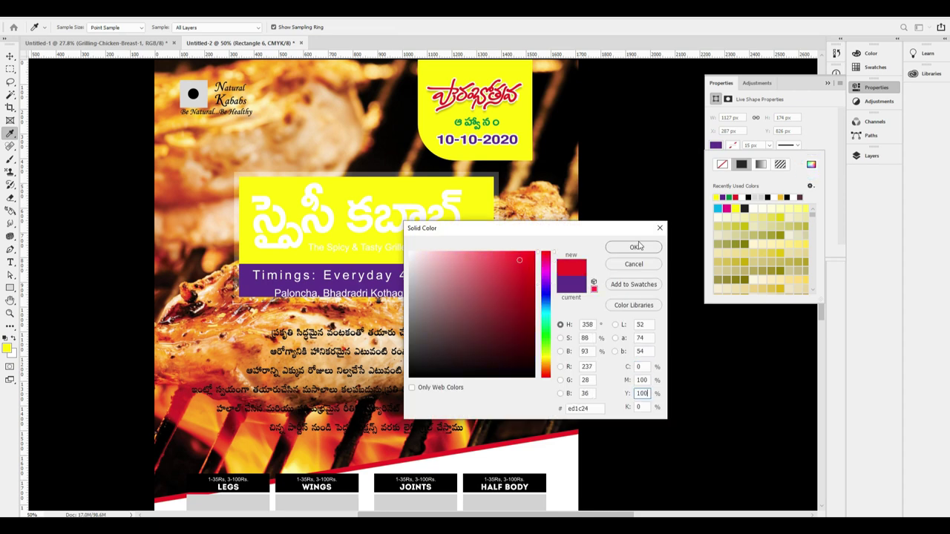
pyautogui.press('Tab')
pyautogui.click(639, 247)
# Step: Nudge the red band slightly upwards within the yellow title rectangle
pyautogui.press('v')
pyautogui.hotkey('ctrl', '+')
pyautogui.hotkey('ctrl', '+')
pyautogui.press('Up')
pyautogui.hotkey('shift', 'Up')
pyautogui.hotkey('shift', 'Up')
# Step: Move the timings and address lines up within the red band and centre both horizontally on the flyer
pyautogui.moveTo(412, 280); pyautogui.dragTo(415, 272)
pyautogui.hotkey('ctrl', 'a')
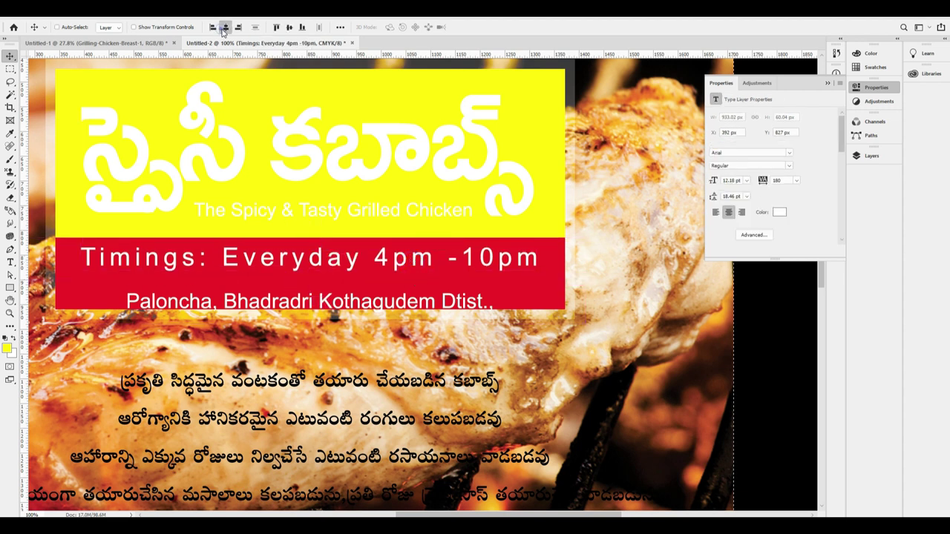
pyautogui.click(224, 28)
pyautogui.moveTo(472, 306); pyautogui.dragTo(482, 287)
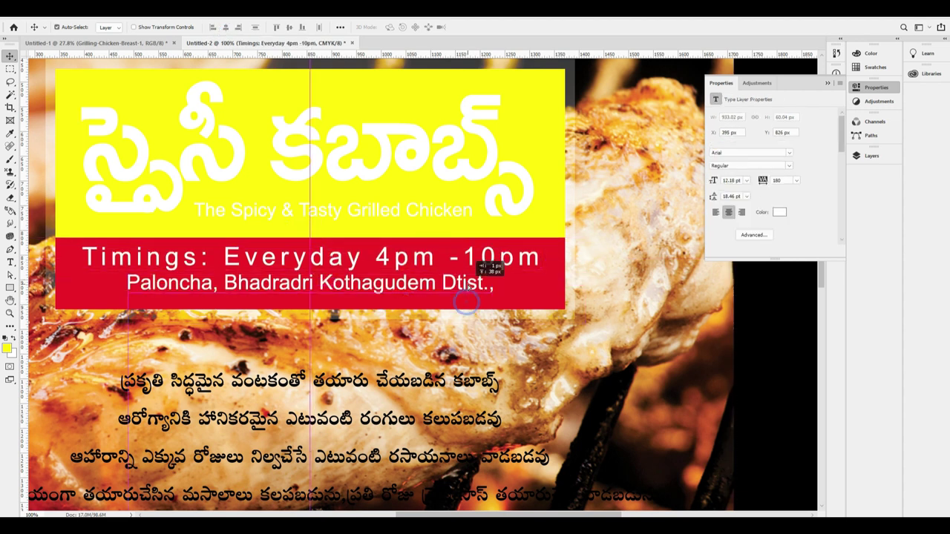
pyautogui.click(228, 27)
pyautogui.click(234, 30)
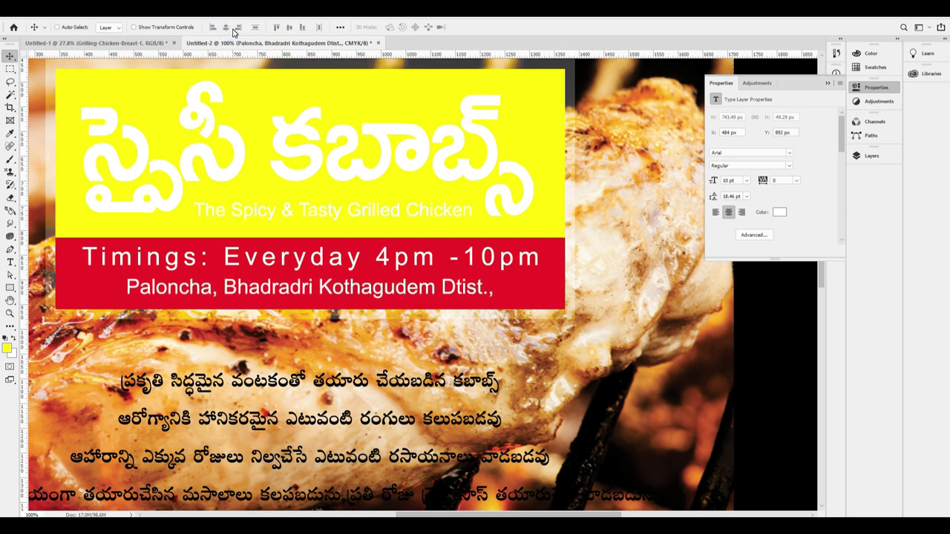
pyautogui.hotkey('ctrl', '-')
pyautogui.scroll(1, 326, 222)
pyautogui.hotkey('ctrl', '-')
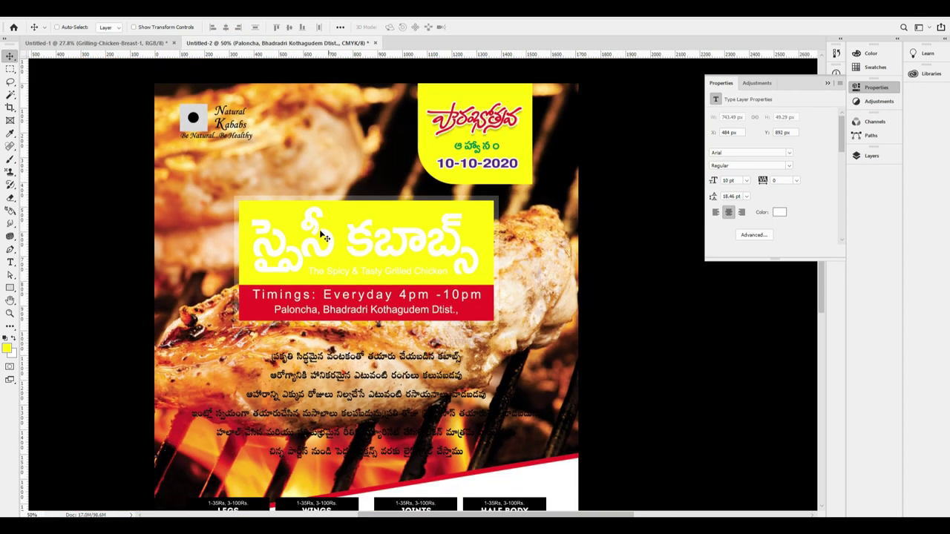
# Step: Bring the cartoon chef from the Untitled-1 document into the flyer and place it against the left edge of the title box
pyautogui.click(133, 42)
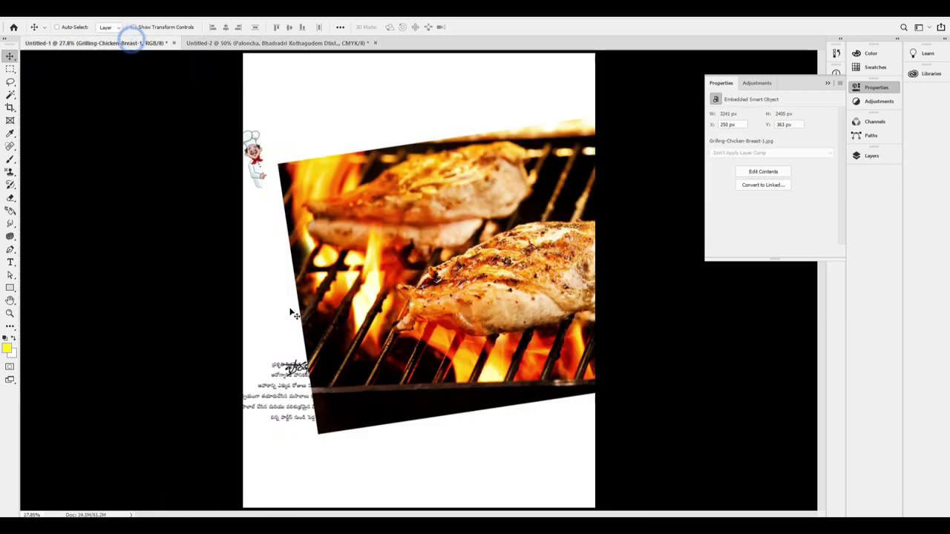
pyautogui.moveTo(260, 152); pyautogui.dragTo(233, 267)
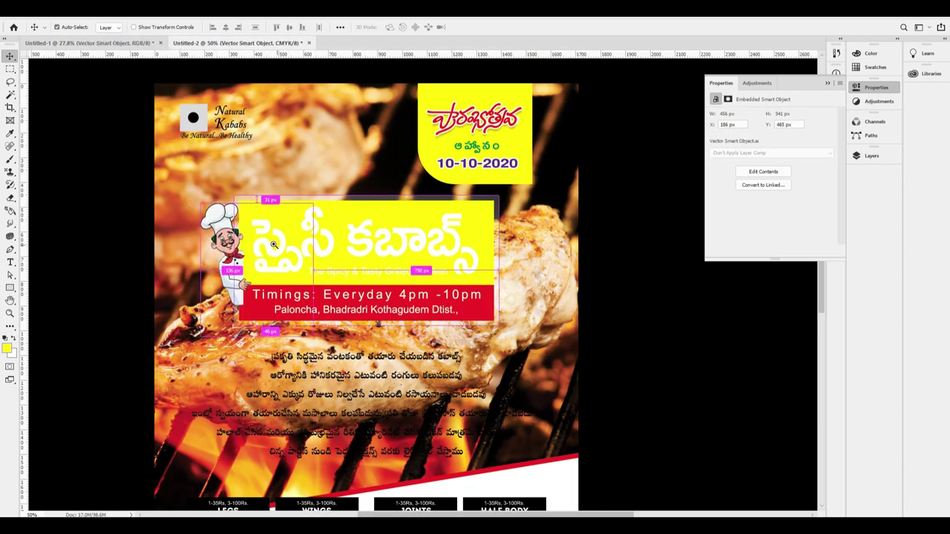
pyautogui.keyDown('ctrl'); pyautogui.click(273, 244); pyautogui.keyUp('ctrl')
pyautogui.moveTo(134, 296); pyautogui.dragTo(120, 293)
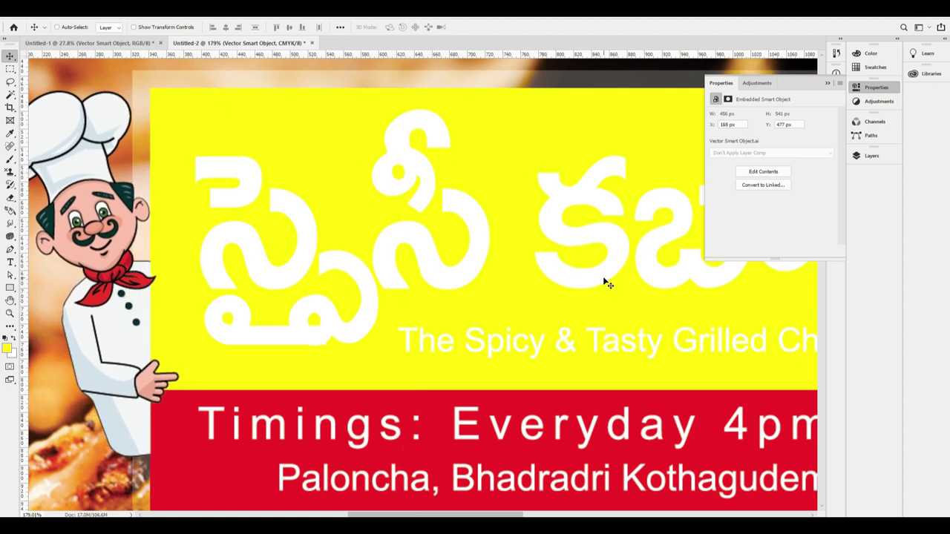
# Step: Disable the chef's layer mask to view the hidden part, restore the mask, and return the chef beside the title box
pyautogui.press('F7')
pyautogui.moveTo(194, 328); pyautogui.dragTo(151, 322)
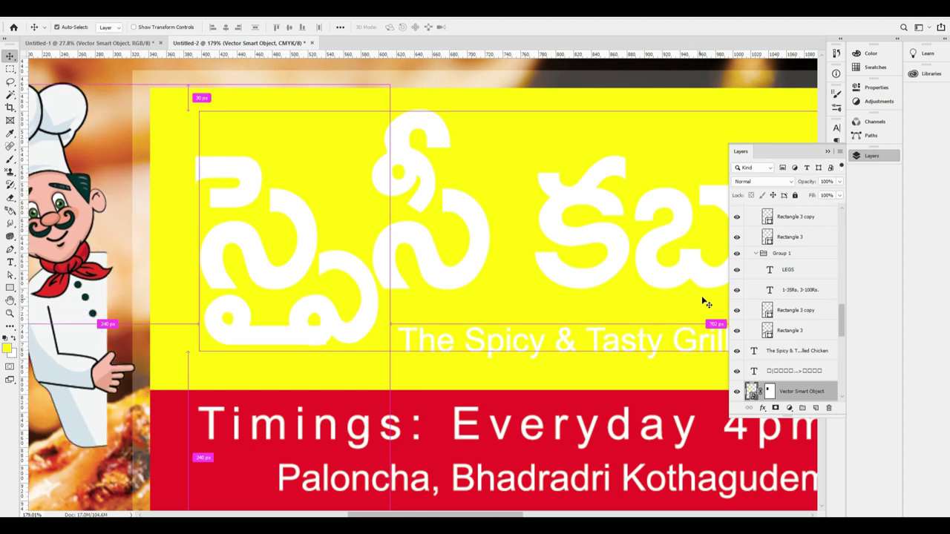
pyautogui.rightClick(769, 393)
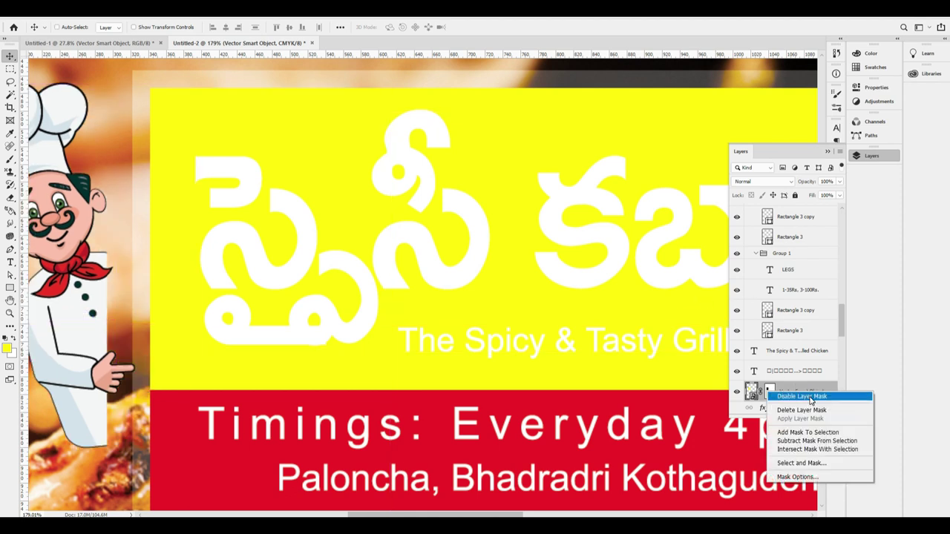
pyautogui.click(794, 396)
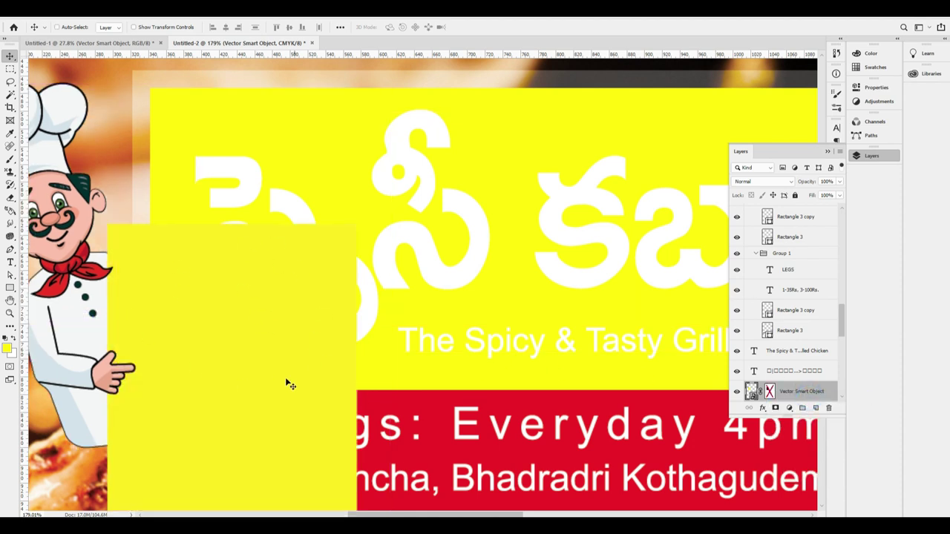
pyautogui.rightClick(769, 393)
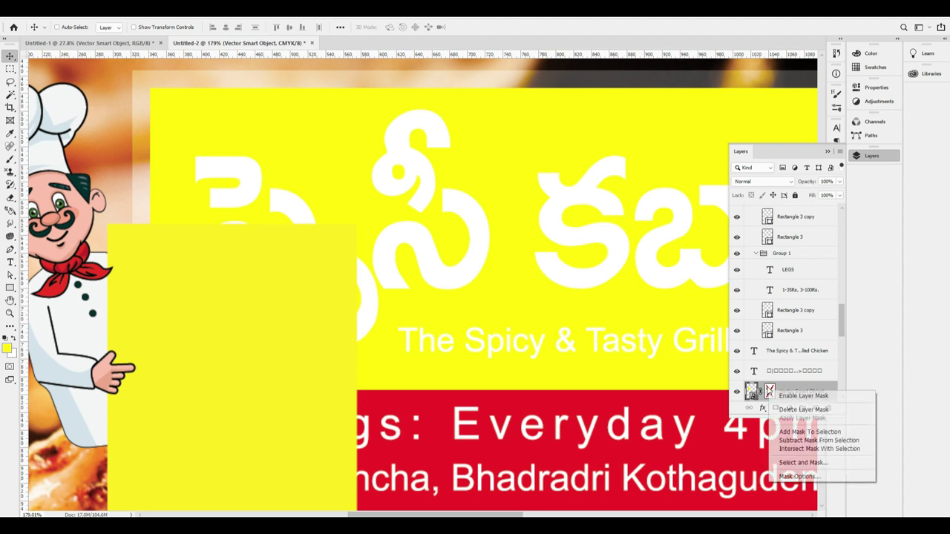
pyautogui.click(814, 410)
pyautogui.moveTo(83, 339); pyautogui.dragTo(128, 352)
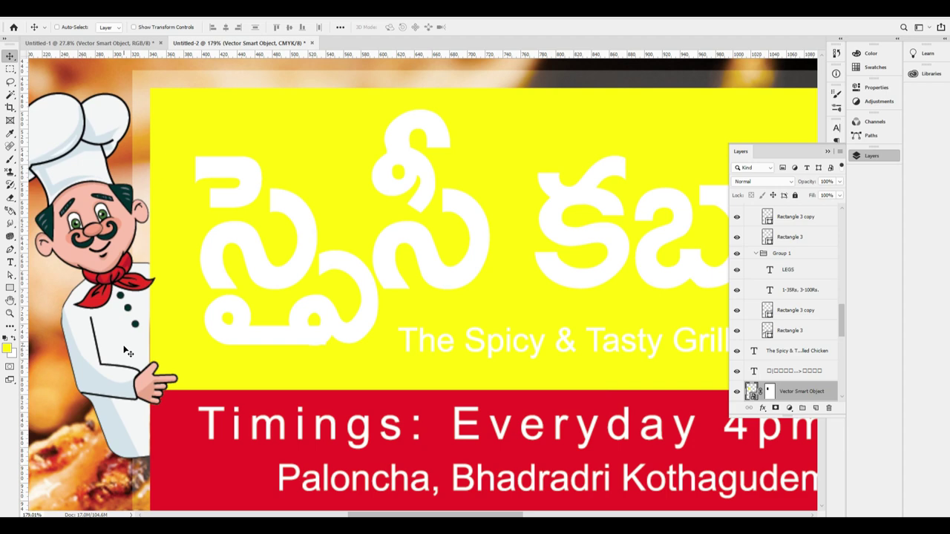
# Step: Centre the Telugu title horizontally on the flyer, undoing the freehand move
pyautogui.scroll(-10, 125, 348)
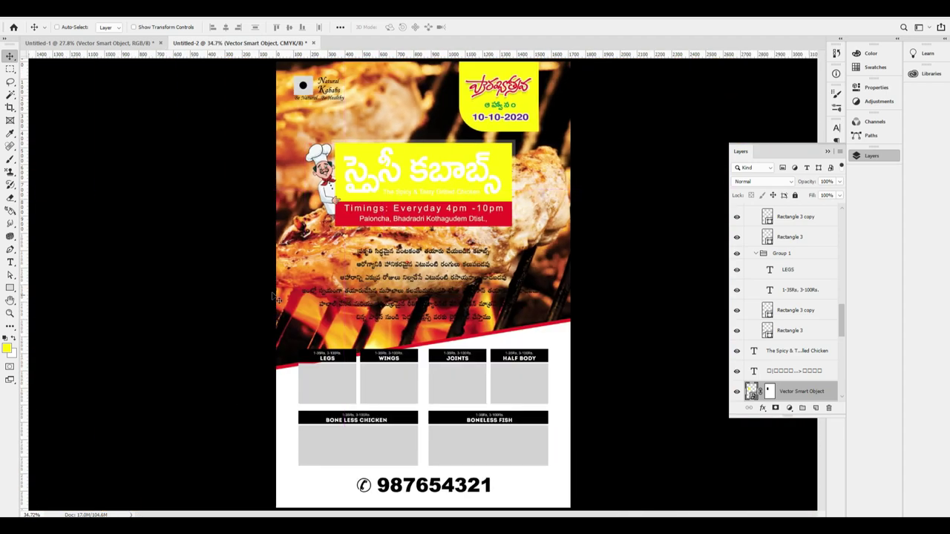
pyautogui.scroll(3, 498, 148)
pyautogui.moveTo(456, 192); pyautogui.dragTo(467, 183)
pyautogui.hotkey('ctrl', 'z')
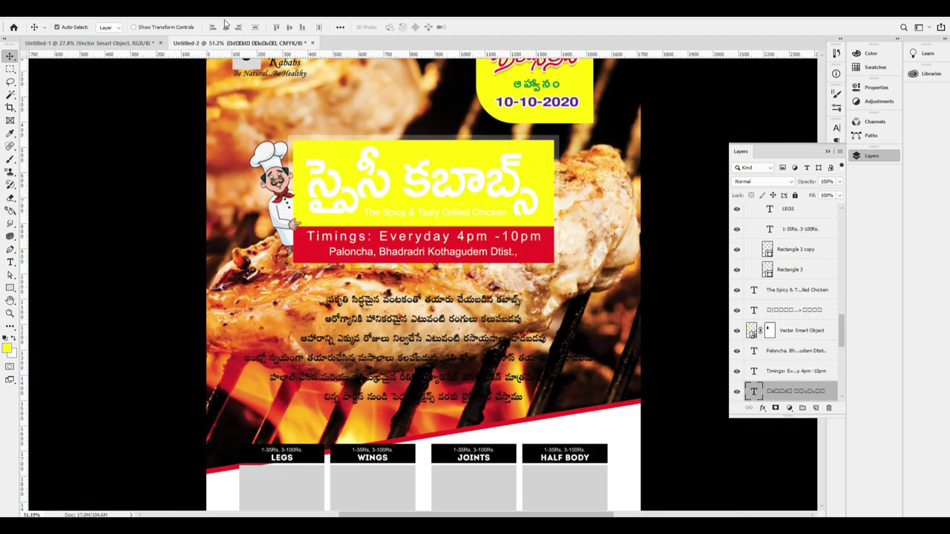
pyautogui.click(224, 28)
pyautogui.hotkey('ctrl', 'd')
pyautogui.scroll(2, 510, 184)
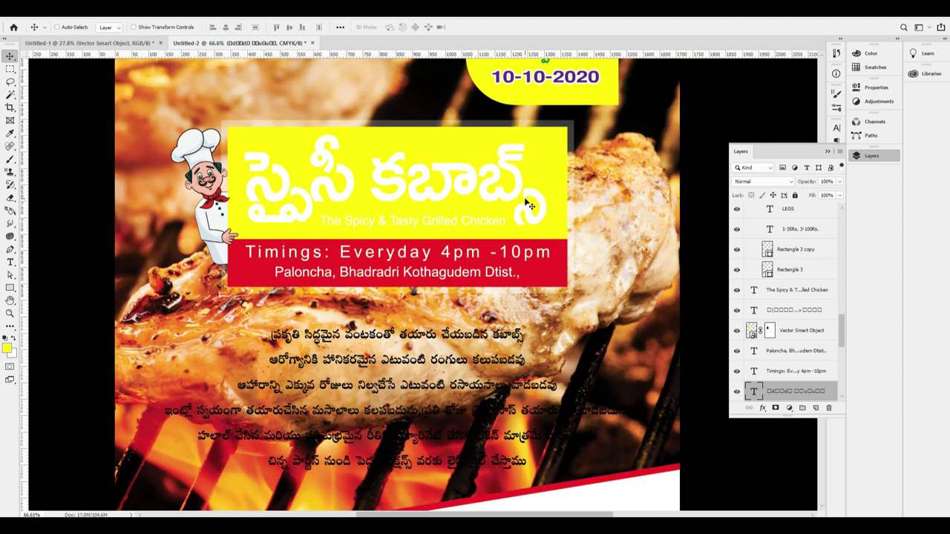
pyautogui.click(8, 348)
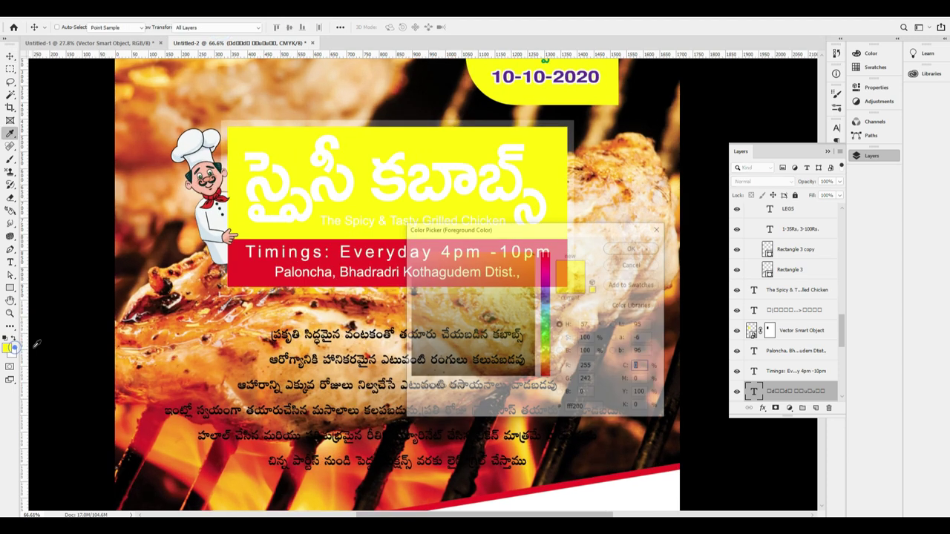
pyautogui.click(631, 246)
pyautogui.click(521, 182)
pyautogui.hotkey('ctrl', 'z')
# Step: Try a gradient overlay on the Telugu title with its first stop set to dark green, CMYK 100, 0, 100, 40
pyautogui.hotkey('alt', 'l')
pyautogui.press('y')
pyautogui.press('k')
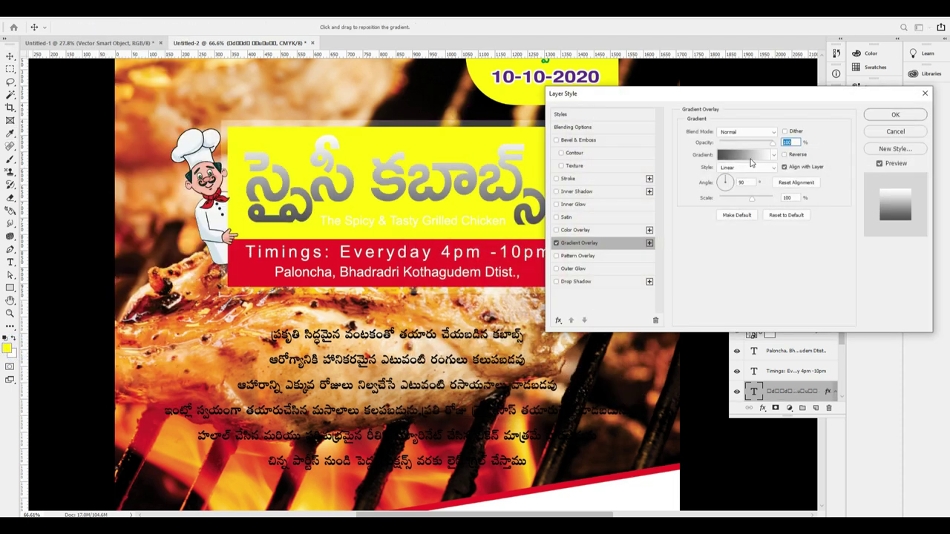
pyautogui.click(749, 157)
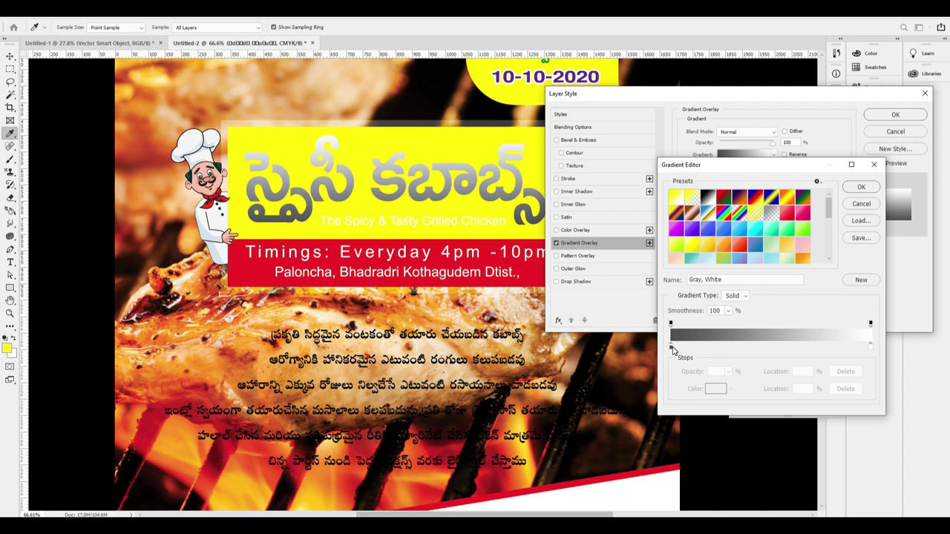
pyautogui.doubleClick(670, 347)
pyautogui.write('100')
pyautogui.press('Tab')
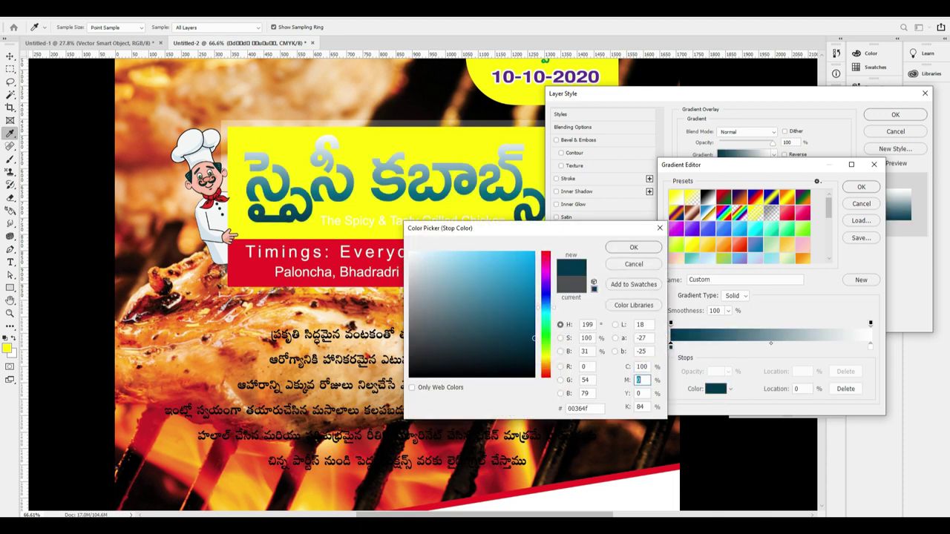
pyautogui.write('100')
pyautogui.press('Tab')
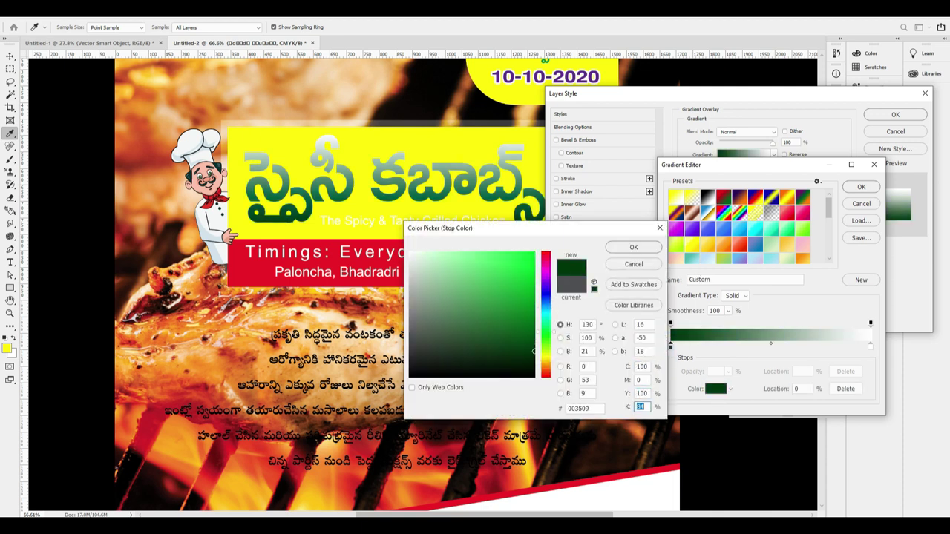
pyautogui.write('40')
pyautogui.press('Return')
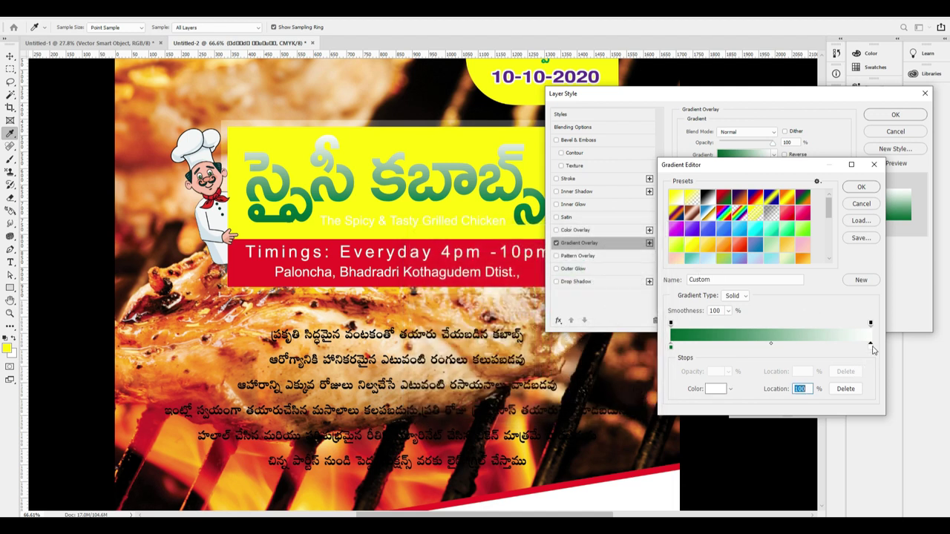
# Step: Try light green, CMYK 45, 0, 100, 0, as the gradient's end stop and discard the title's gradient overlay
pyautogui.doubleClick(870, 346)
pyautogui.write('45')
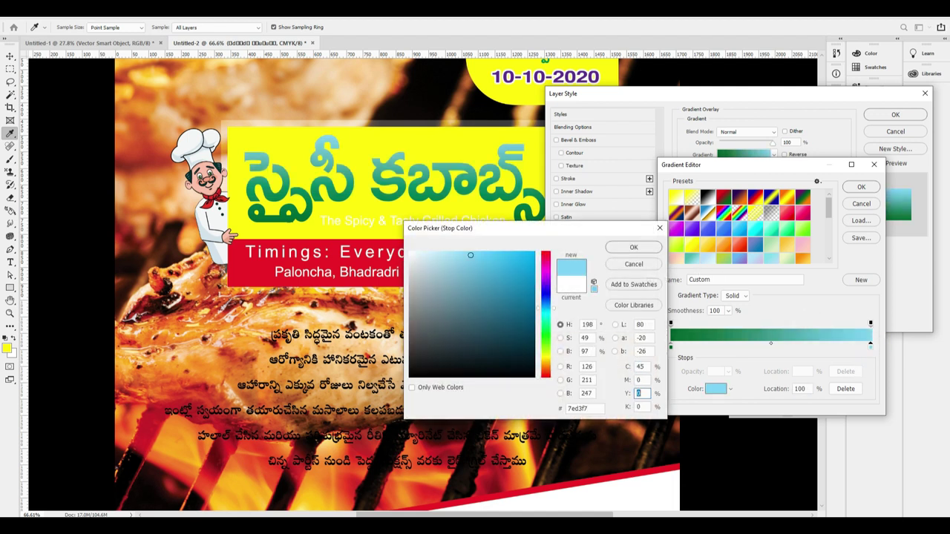
pyautogui.write('100')
pyautogui.press('Tab')
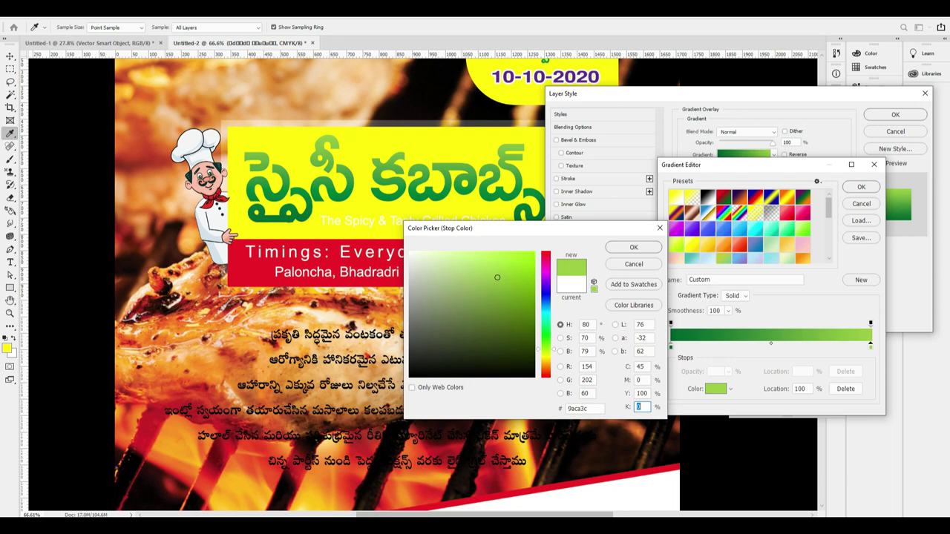
pyautogui.press('Return')
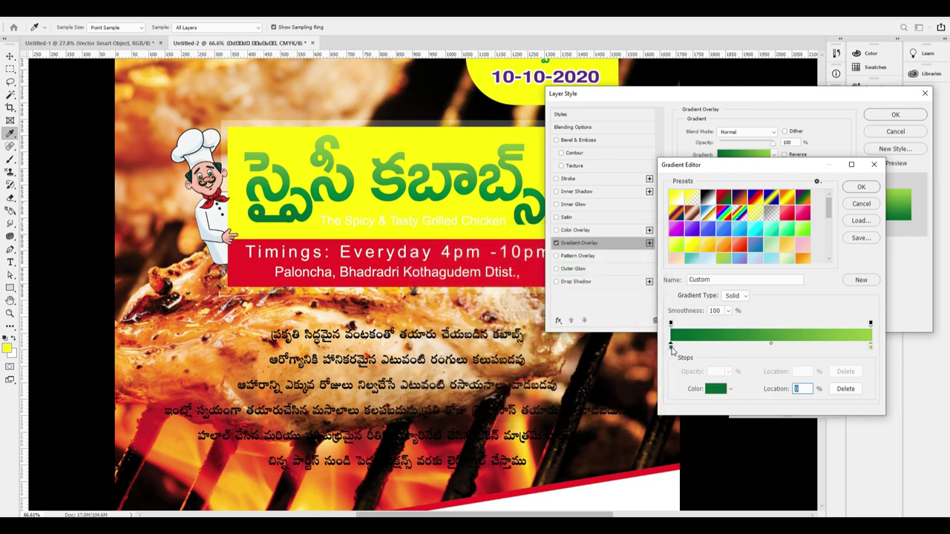
pyautogui.doubleClick(671, 347)
pyautogui.press('Return')
pyautogui.press('Return')
pyautogui.press('Return')
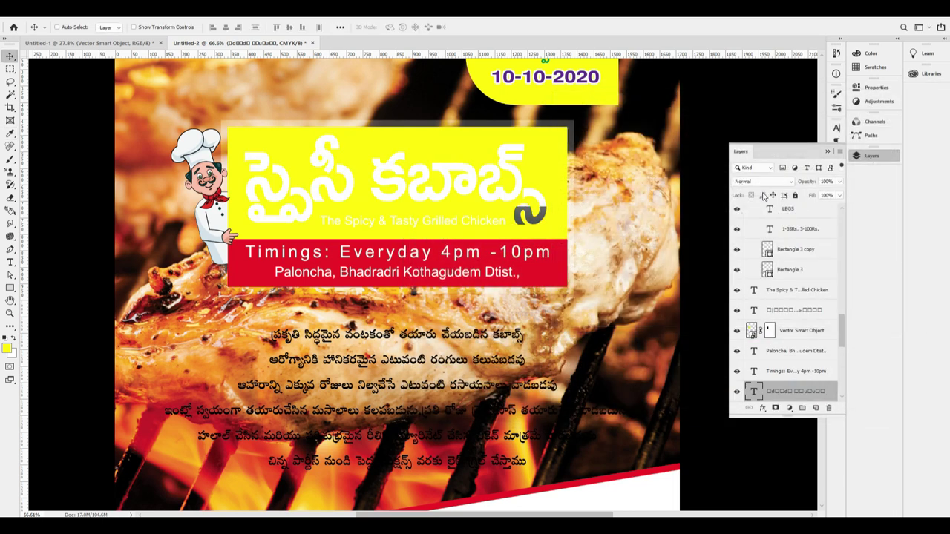
# Step: Fill the Telugu title with dark blue, CMYK 100, 100, 0, 0
pyautogui.click(9, 350)
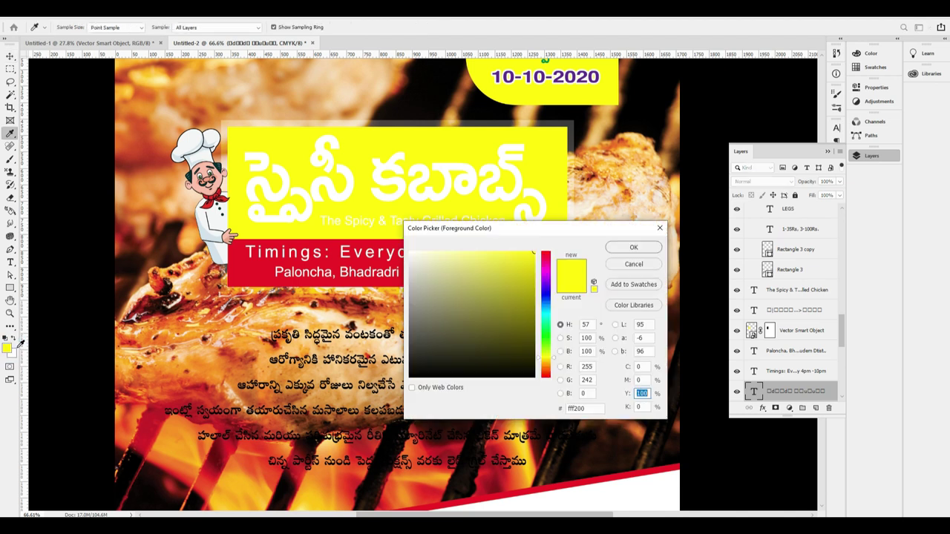
pyautogui.write('100')
pyautogui.press('Tab')
pyautogui.write('100')
pyautogui.press('Tab')
pyautogui.write('0')
pyautogui.press('Return')
pyautogui.hotkey('alt', 'BackSpace')
# Step: Add a 10 px white outside stroke with Normal blend mode to the Telugu title
pyautogui.hotkey('alt', 'l')
pyautogui.press('y')
pyautogui.press('k')
pyautogui.click(733, 143)
pyautogui.click(730, 133)
pyautogui.click(705, 203)
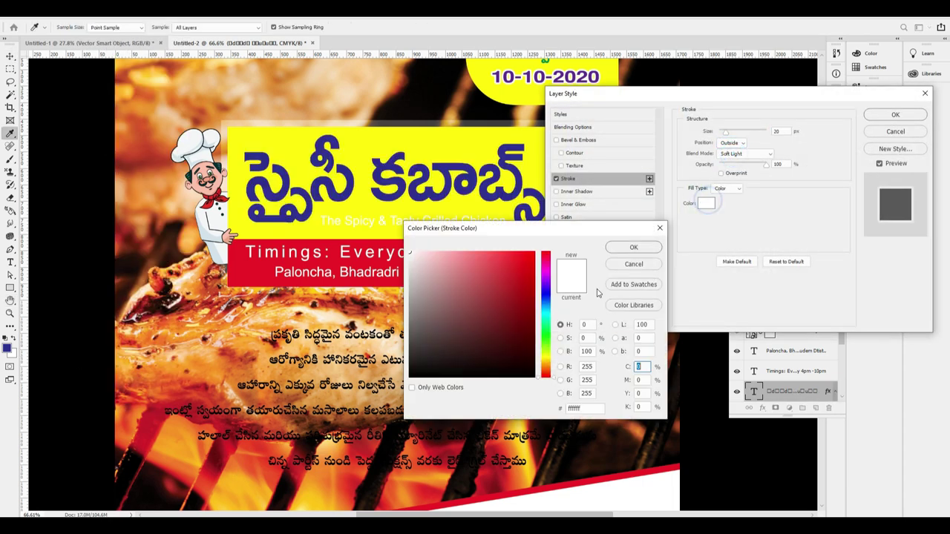
pyautogui.press('Return')
pyautogui.click(747, 154)
pyautogui.click(735, 157)
pyautogui.doubleClick(777, 132)
pyautogui.write('10')
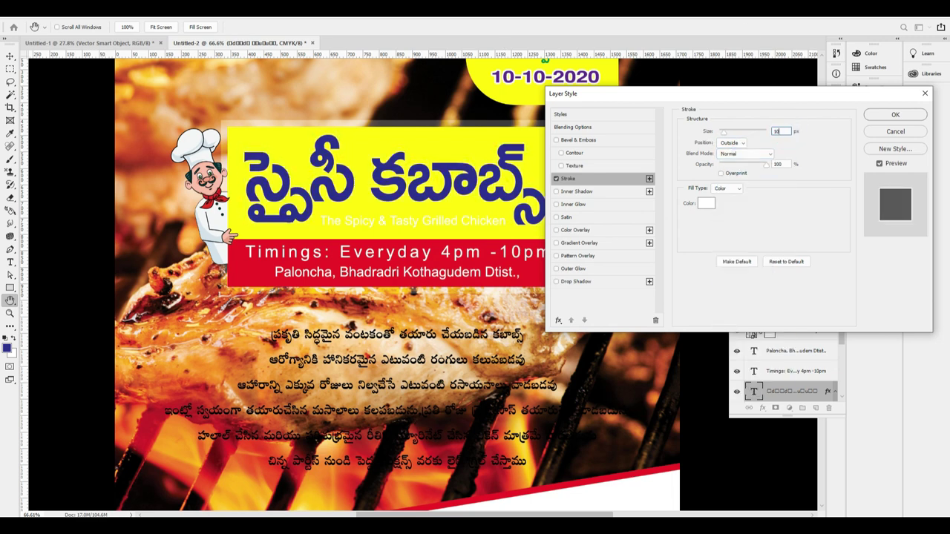
pyautogui.press('Return')
# Step: Centre the Telugu title horizontally on the flyer and fill the English tagline beneath it with black
pyautogui.hotkey('ctrl', '1')
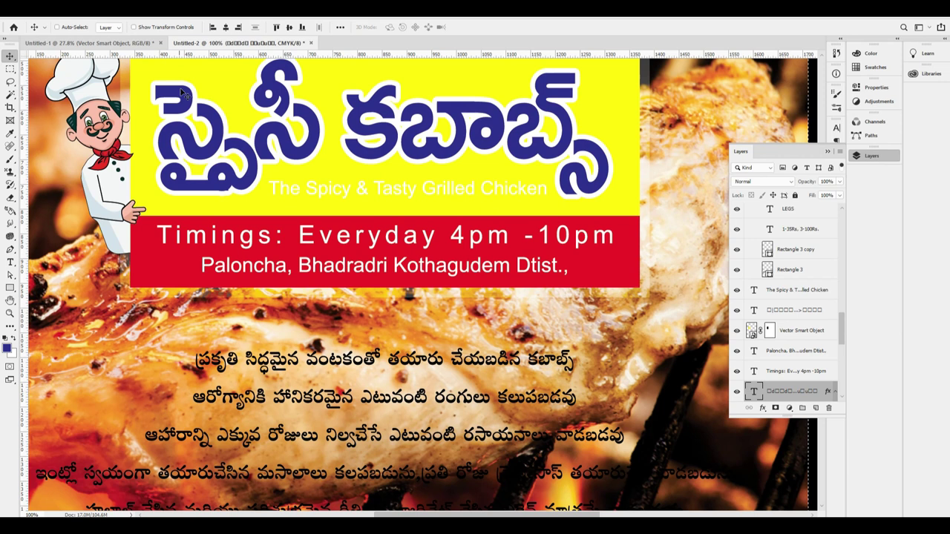
pyautogui.click(225, 27)
pyautogui.hotkey('ctrl', 'd')
pyautogui.keyDown('ctrl'); pyautogui.click(500, 187); pyautogui.keyUp('ctrl')
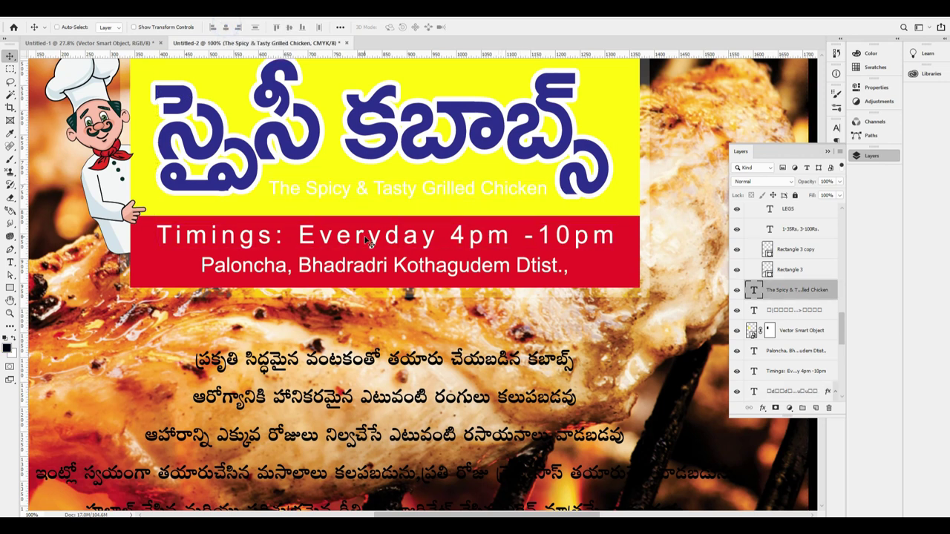
pyautogui.hotkey('alt', 'BackSpace')
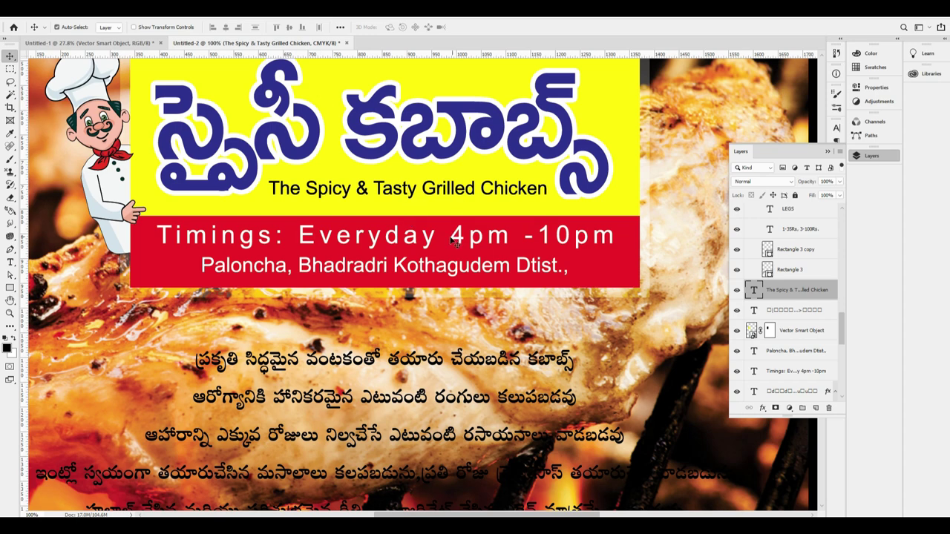
# Step: Adjust the vertical position of the Telugu description paragraph below the title box
pyautogui.keyDown('ctrl'); pyautogui.click(454, 242); pyautogui.keyUp('ctrl')
pyautogui.hotkey('ctrl', '-')
pyautogui.hotkey('ctrl', '0')
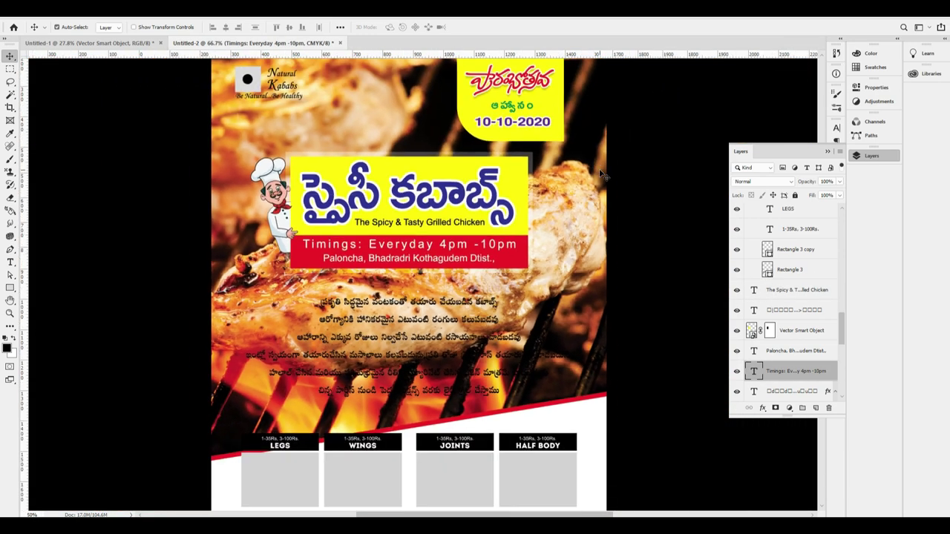
pyautogui.click(874, 156)
pyautogui.moveTo(496, 241); pyautogui.dragTo(525, 228)
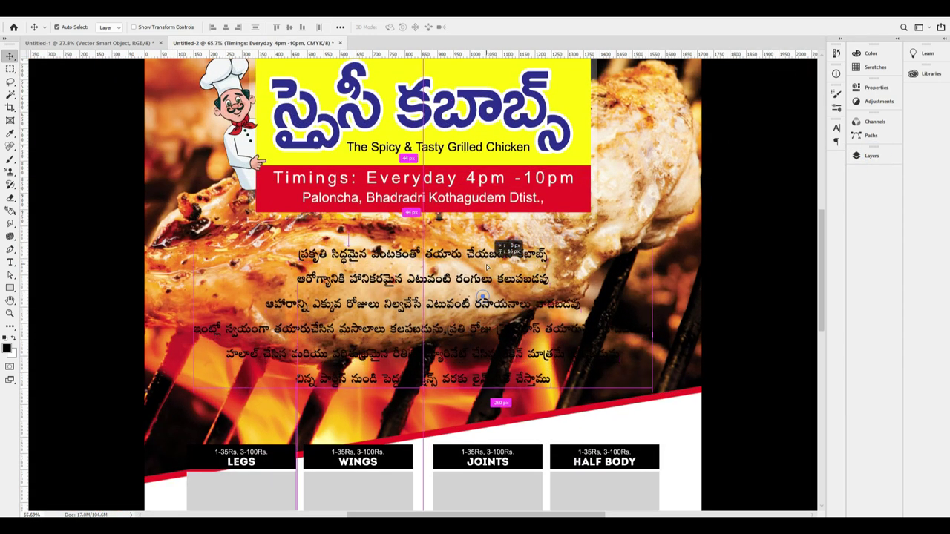
pyautogui.hotkey('ctrl', '-')
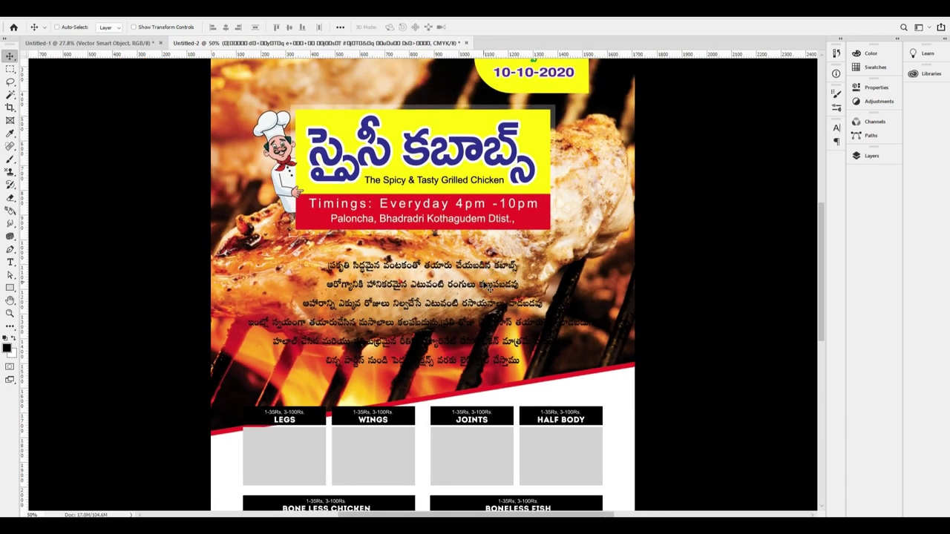
# Step: Increase the line spacing of the whole Telugu description and centre the paragraph horizontally on the flyer
pyautogui.press('t')
pyautogui.click(449, 327)
pyautogui.hotkey('ctrl', 'a')
pyautogui.hotkey('alt', 'Down')
pyautogui.hotkey('ctrl', 'h')
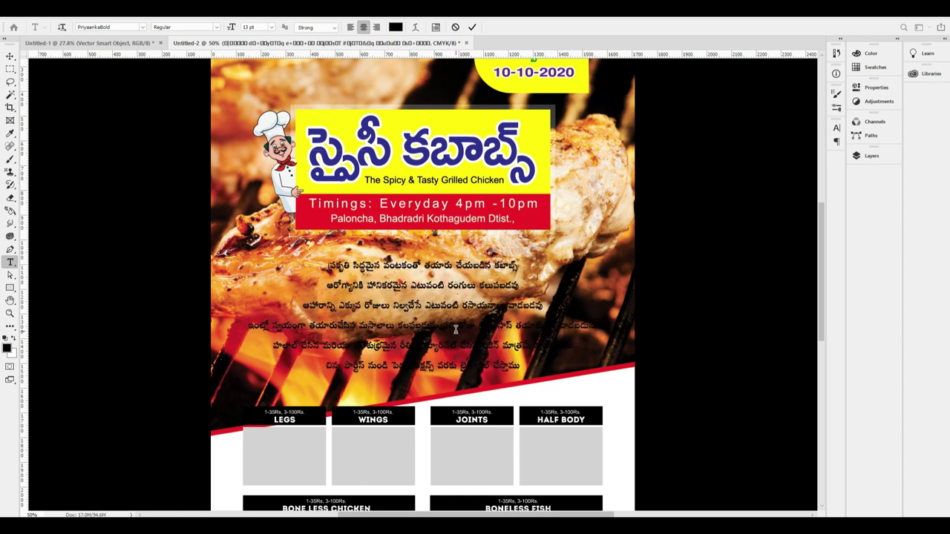
pyautogui.hotkey('ctrl', 'Return')
pyautogui.hotkey('ctrl', '+')
pyautogui.hotkey('ctrl', '+')
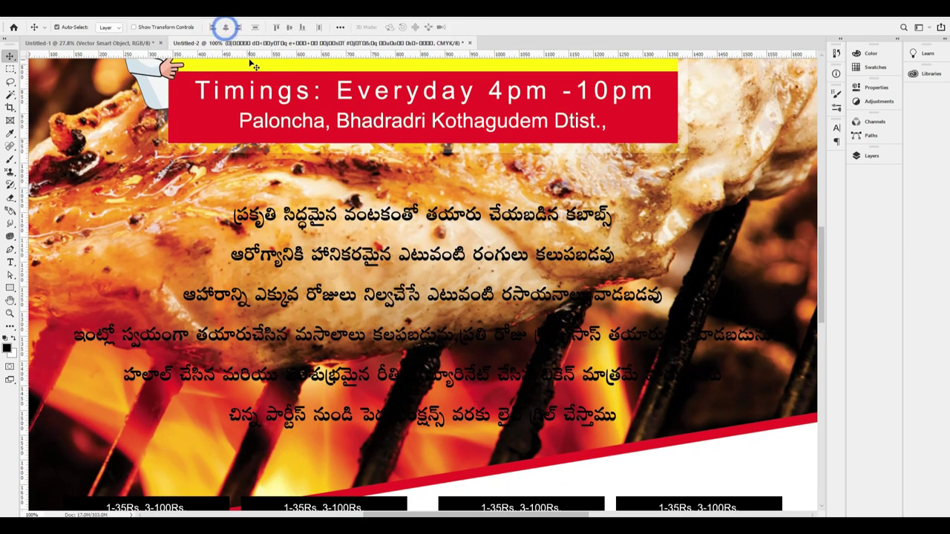
# Step: Draw a rectangle about 808 × 63 px over the first line of the Telugu description and fill it white
pyautogui.hotkey('ctrl', '-')
pyautogui.click(9, 290)
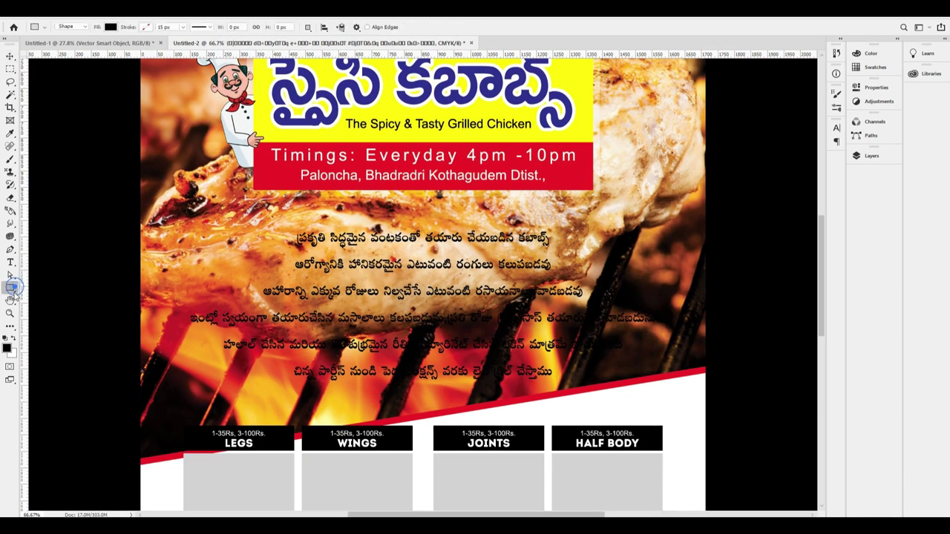
pyautogui.moveTo(289, 229); pyautogui.dragTo(553, 250)
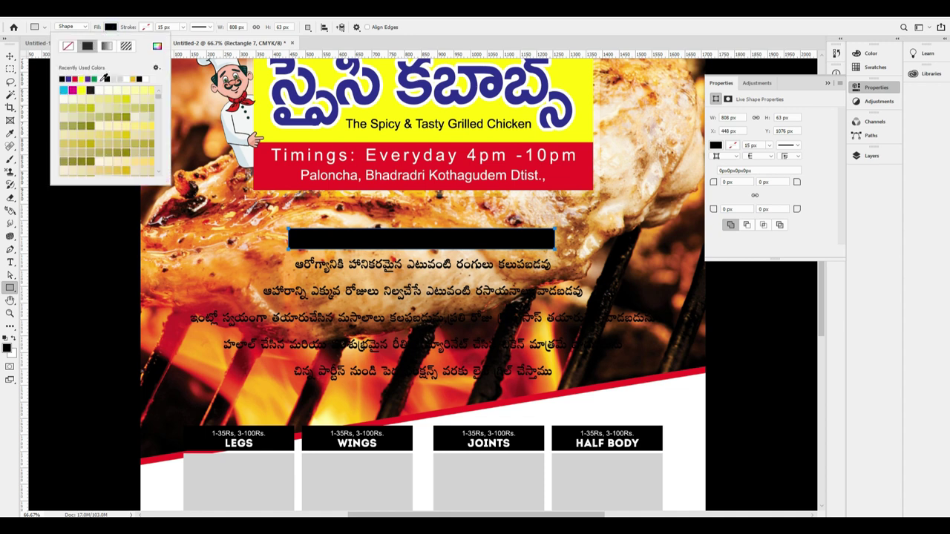
pyautogui.click(106, 78)
pyautogui.press('Return')
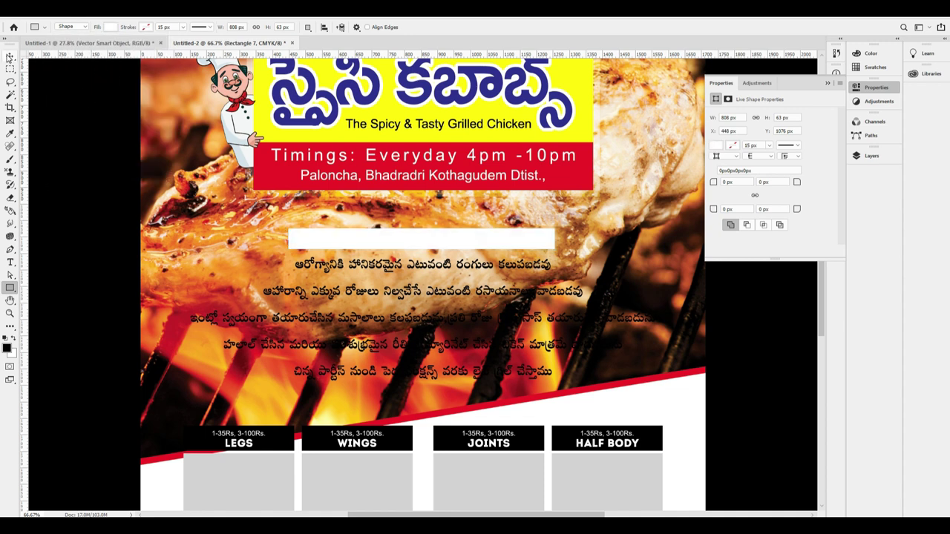
# Step: Centre the white strip horizontally on the flyer and duplicate it behind the second line of the Telugu description
pyautogui.click(9, 56)
pyautogui.hotkey('ctrl', 'a')
pyautogui.click(226, 28)
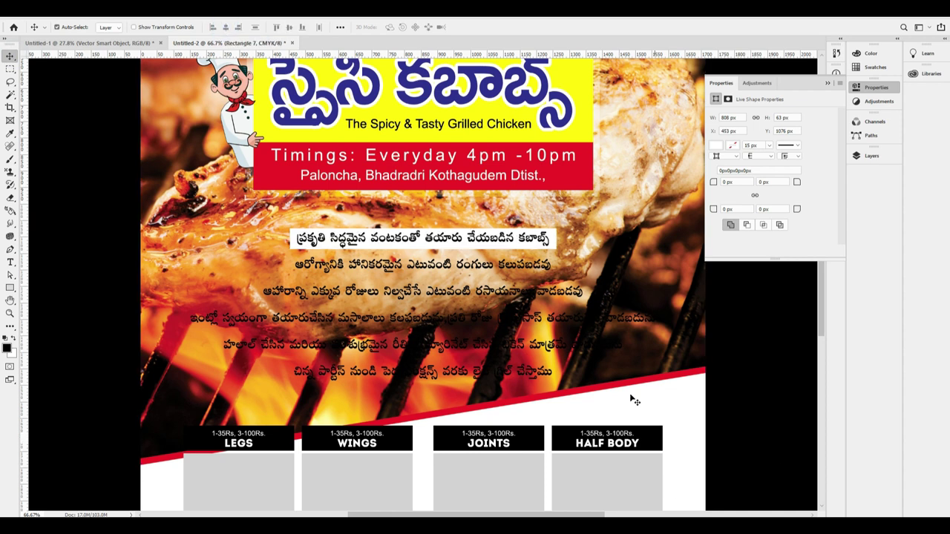
pyautogui.moveTo(552, 238); pyautogui.dragTo(559, 264)
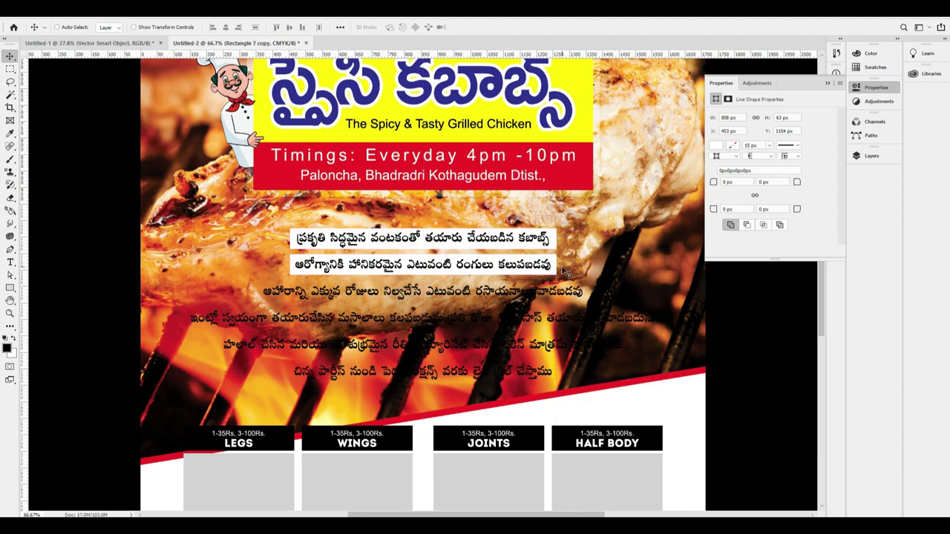
# Step: Duplicate the white strip behind the third Telugu line and widen it on both sides to about 1019 px
pyautogui.moveTo(560, 268); pyautogui.dragTo(557, 295)
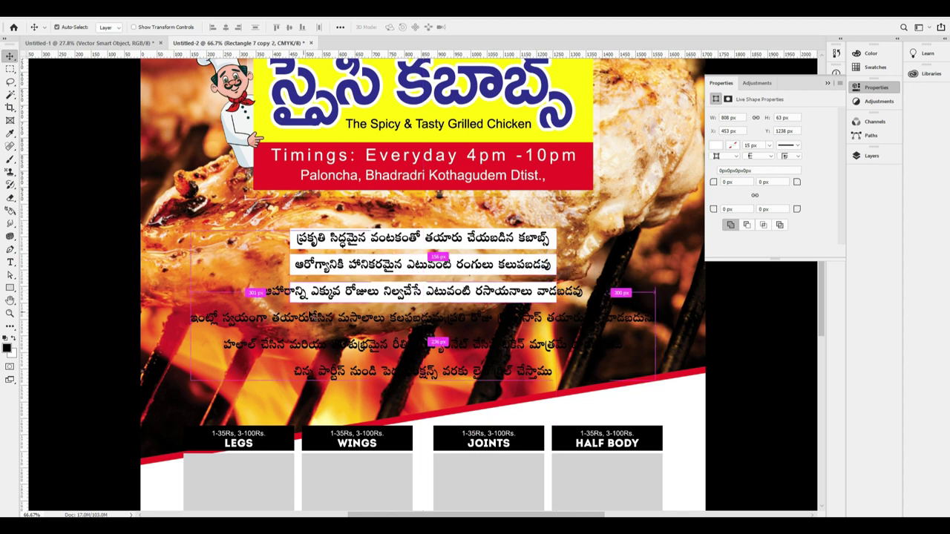
pyautogui.hotkey('ctrl', 't')
pyautogui.moveTo(252, 304); pyautogui.dragTo(253, 304)
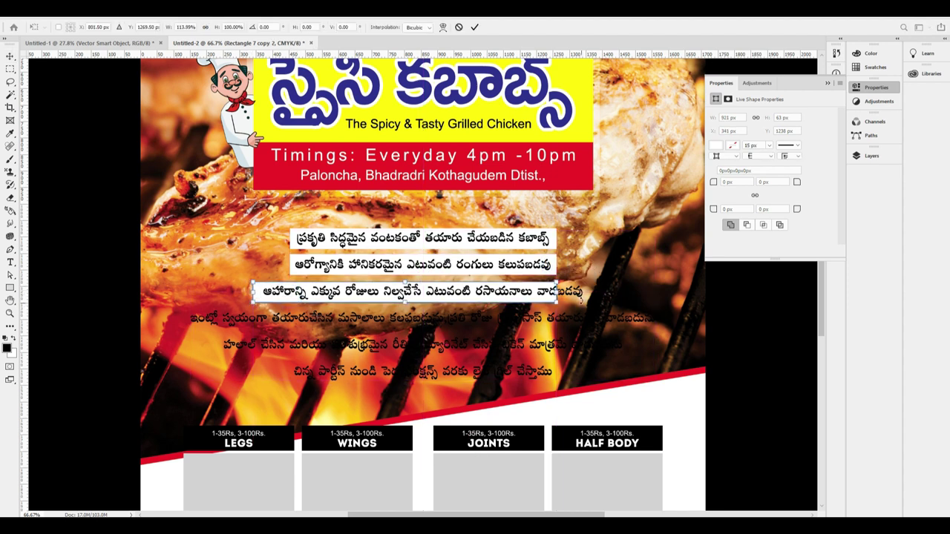
pyautogui.moveTo(557, 292); pyautogui.dragTo(584, 312)
pyautogui.press('Return')
# Step: Widen the white strip copy behind the fourth Telugu line to about 1454 px so it spans the full line
pyautogui.hotkey('ctrl', 't')
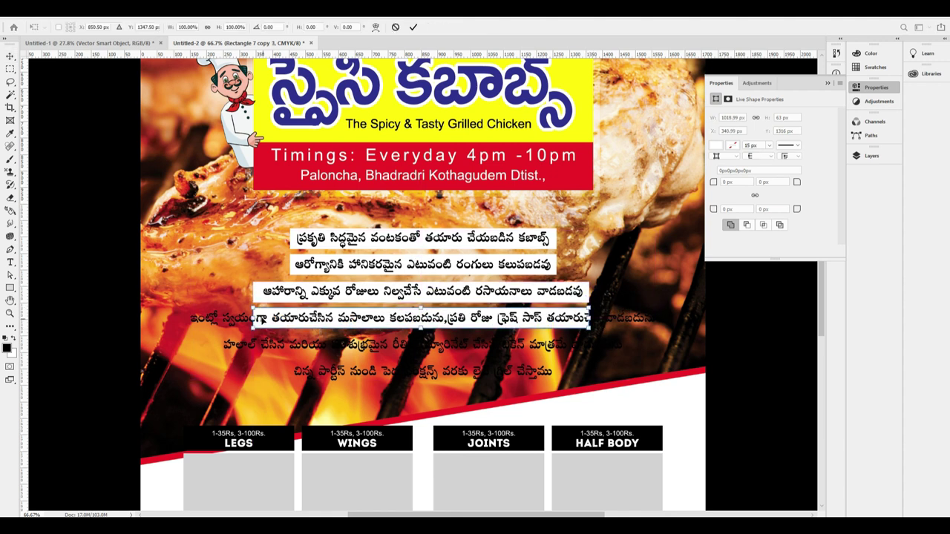
pyautogui.moveTo(588, 317); pyautogui.dragTo(663, 344)
pyautogui.press('Return')
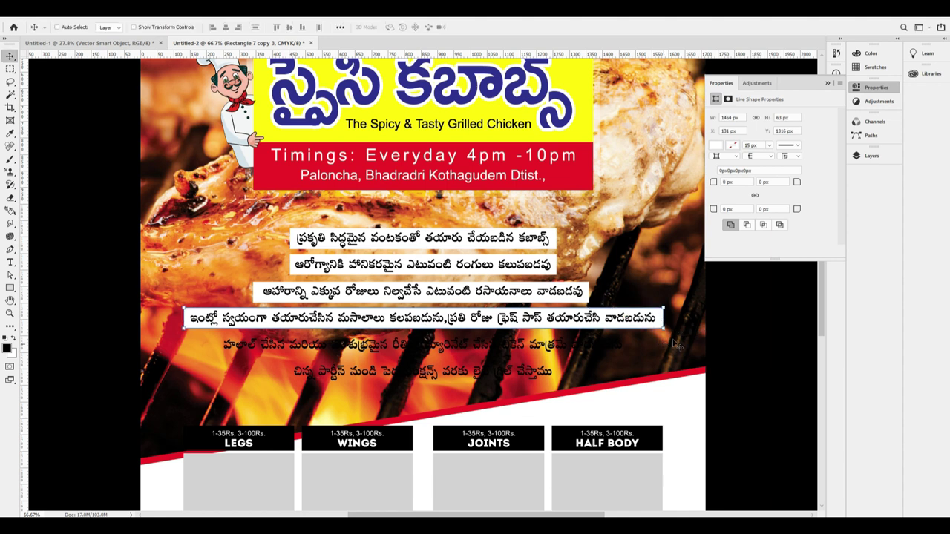
# Step: Duplicate the wide strip behind the fifth Telugu line and narrow it from both ends to about 1260 px
pyautogui.moveTo(524, 327); pyautogui.dragTo(524, 353)
pyautogui.hotkey('ctrl', 't')
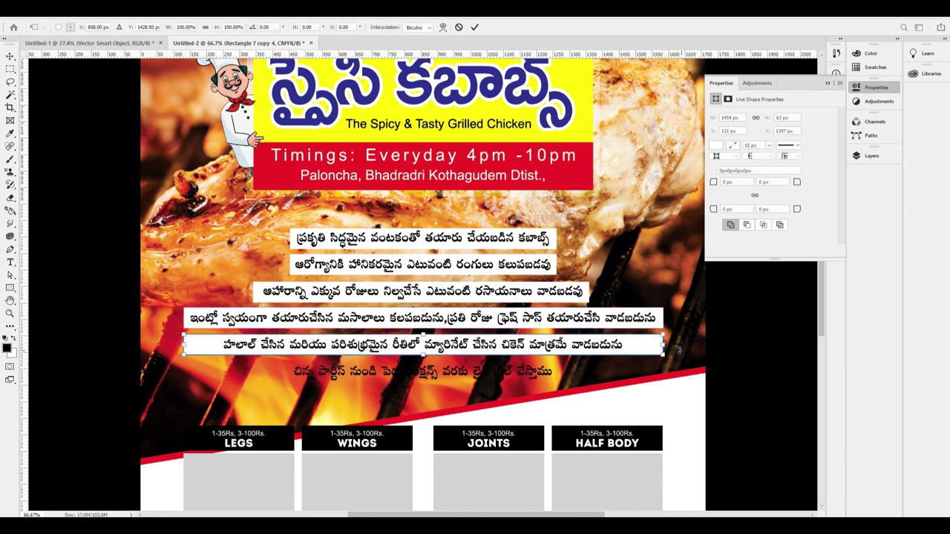
pyautogui.moveTo(665, 344); pyautogui.dragTo(627, 362)
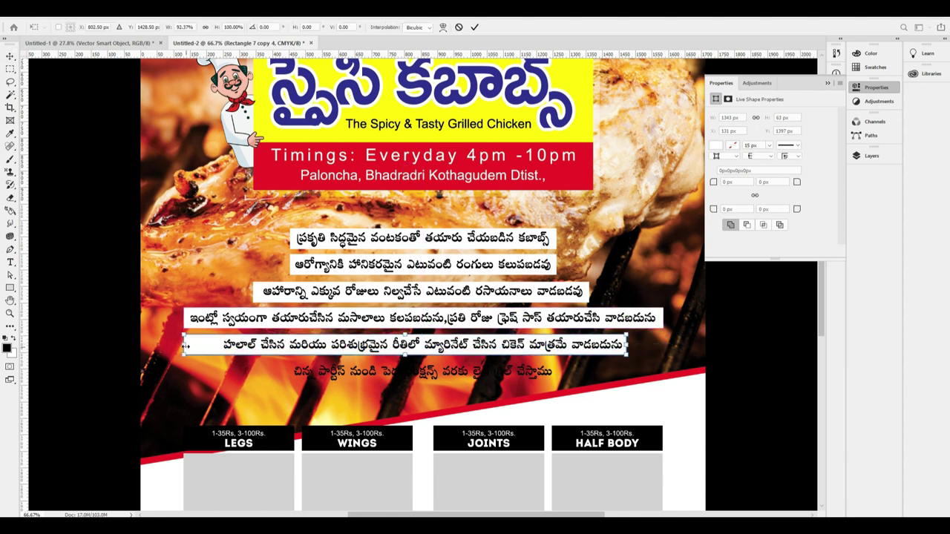
pyautogui.moveTo(186, 345); pyautogui.dragTo(216, 354)
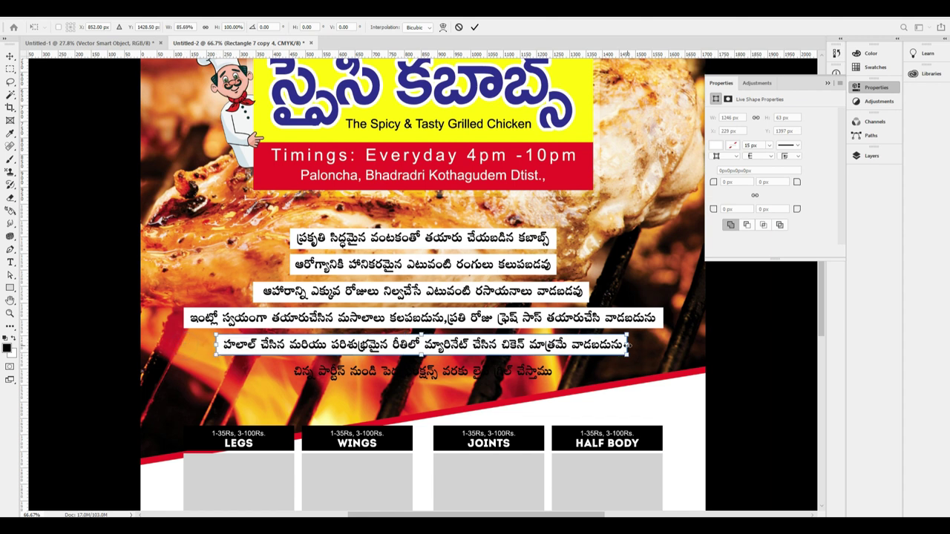
pyautogui.press('Return')
# Step: Duplicate the strip behind the last Telugu line, narrow it to about 828 px and centre it horizontally on the flyer
pyautogui.moveTo(629, 348); pyautogui.dragTo(629, 374)
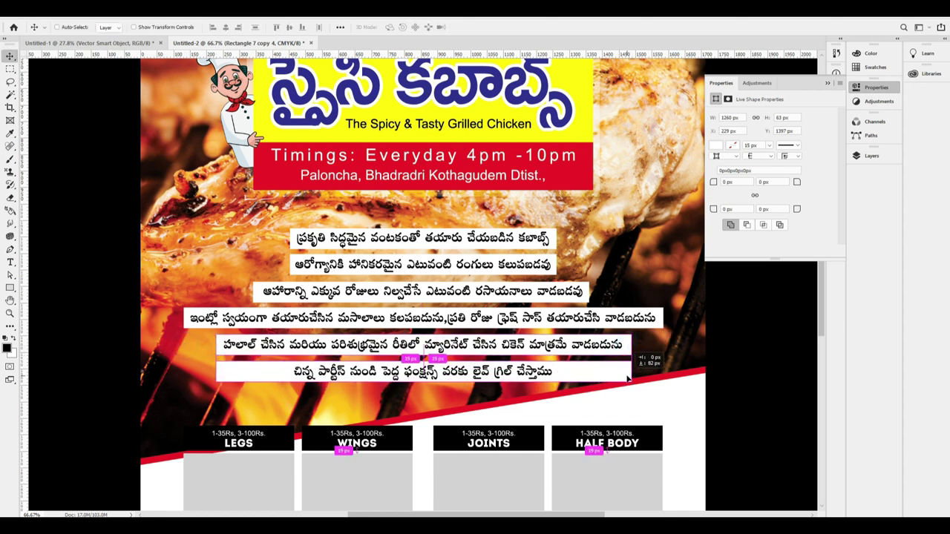
pyautogui.hotkey('ctrl', 't')
pyautogui.moveTo(215, 372); pyautogui.dragTo(284, 373)
pyautogui.moveTo(616, 388); pyautogui.dragTo(554, 388)
pyautogui.press('Return')
pyautogui.click(226, 29)
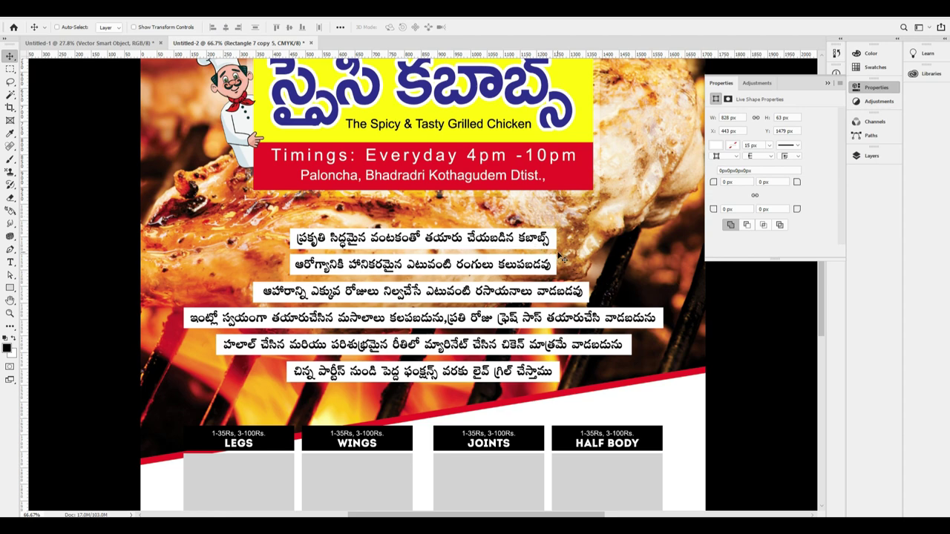
# Step: Sample the title box's yellow as the foreground colour
pyautogui.scroll(-2, 563, 259)
pyautogui.scroll(3, 562, 258)
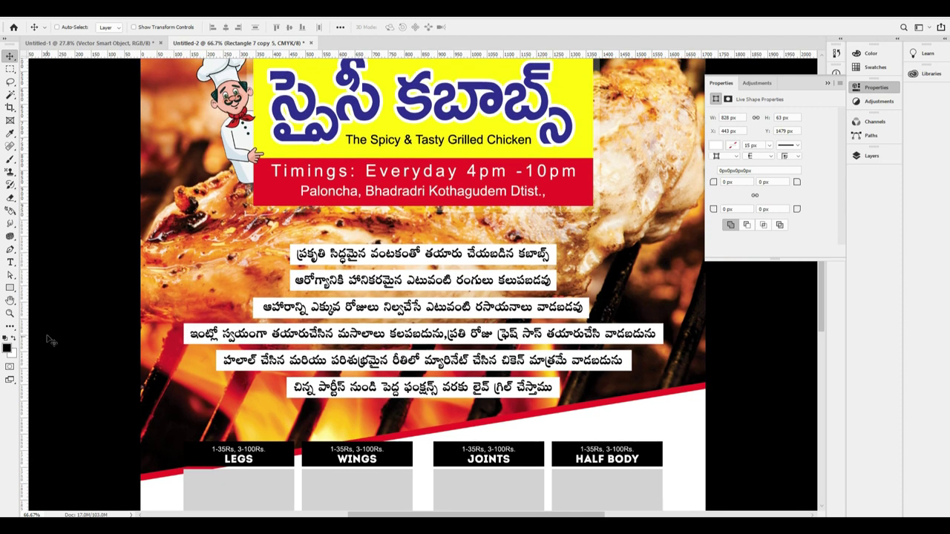
pyautogui.click(9, 349)
pyautogui.click(514, 127)
pyautogui.press('Return')
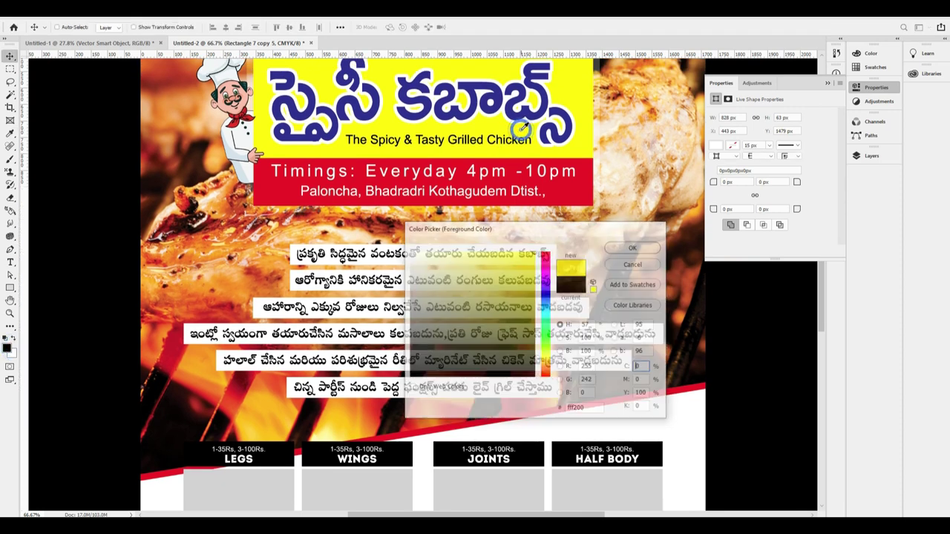
# Step: Draw a thin tapered yellow shape, about 1058 × 33 px, above the first Telugu line with the Pen tool in Shape mode
pyautogui.press('p')
pyautogui.click(74, 27)
pyautogui.click(70, 35)
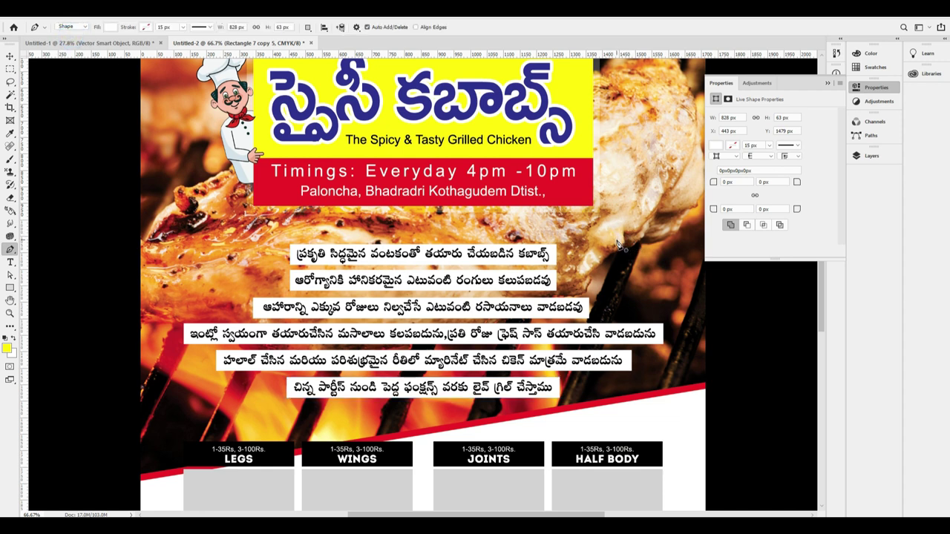
pyautogui.click(616, 240)
pyautogui.click(615, 229)
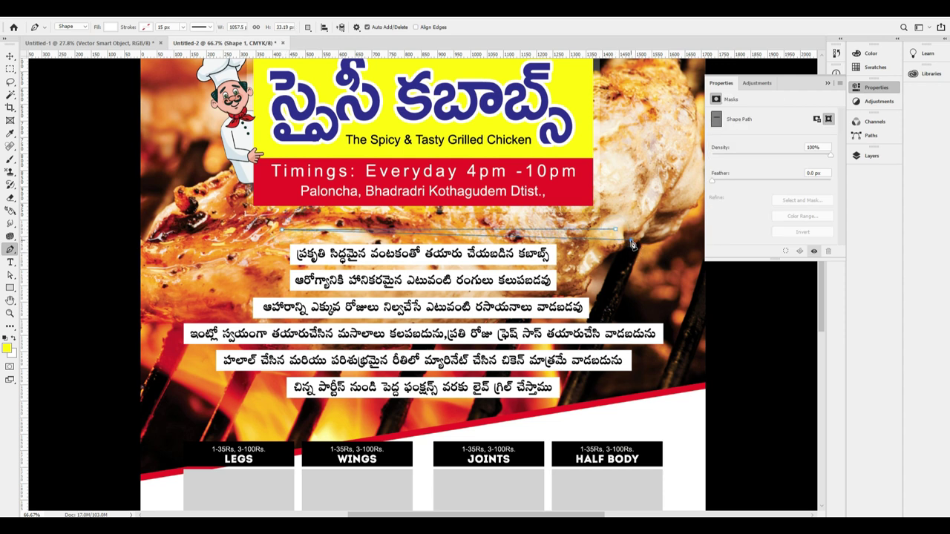
pyautogui.click(616, 236)
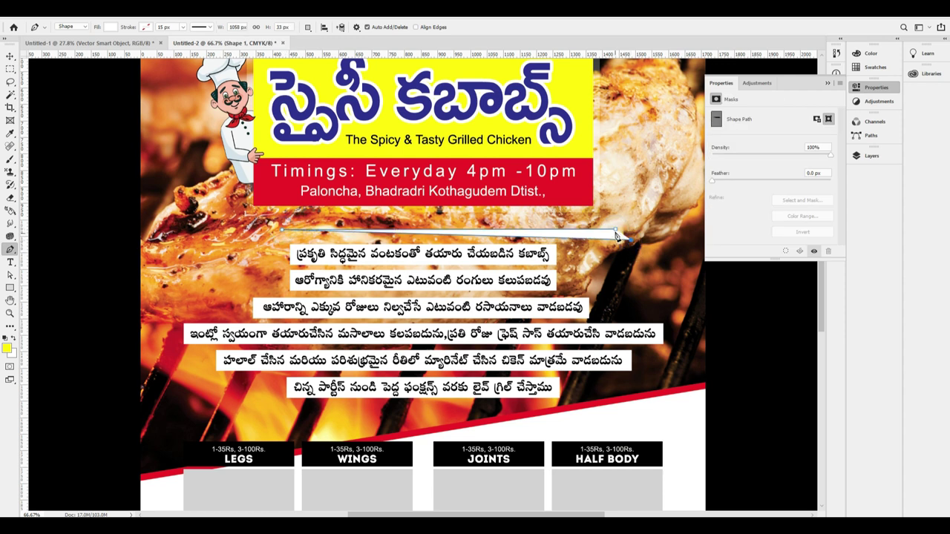
pyautogui.click(11, 56)
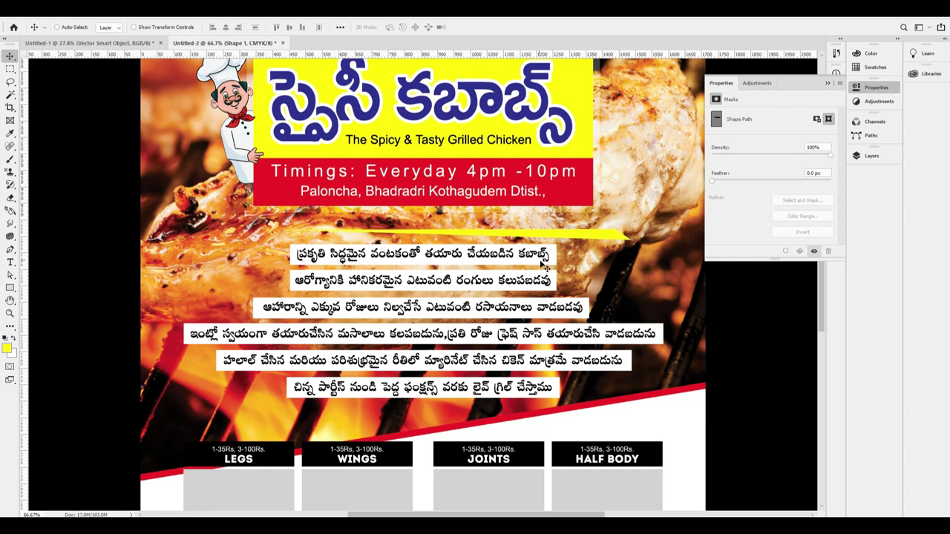
# Step: Duplicate the tapered yellow shape below the last Telugu line, flip it horizontally, and offset the lower shape left and the upper one right
pyautogui.keyDown('alt'); pyautogui.moveTo(602, 243); pyautogui.dragTo(614, 409); pyautogui.keyUp('alt')
pyautogui.rightClick(615, 409)
pyautogui.click(633, 389)
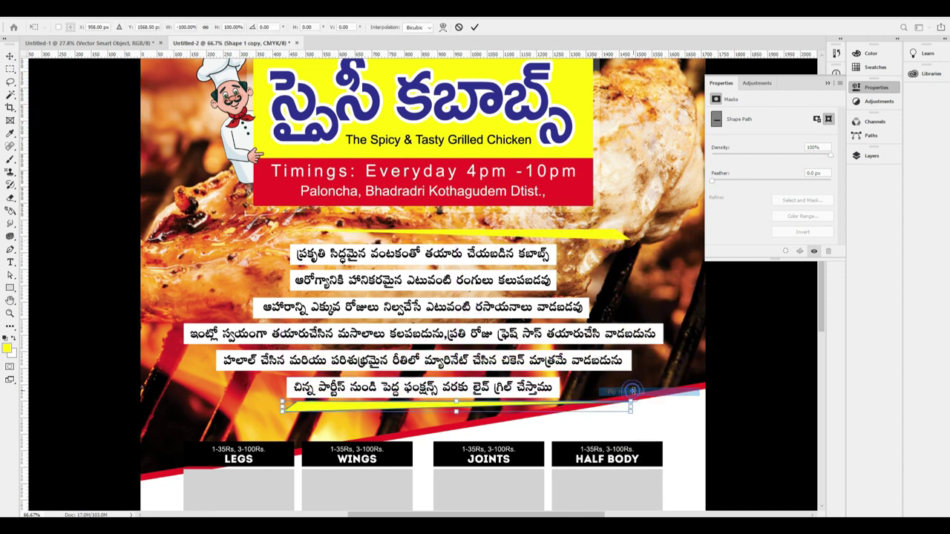
pyautogui.hotkey('shift', 'Down')
pyautogui.hotkey('shift', 'Down')
pyautogui.hotkey('shift', 'Down')
pyautogui.hotkey('shift', 'Left')
pyautogui.hotkey('shift', 'Left')
pyautogui.hotkey('shift', 'Left')
pyautogui.hotkey('shift', 'Left')
pyautogui.hotkey('shift', 'Left')
pyautogui.hotkey('shift', 'Left')
pyautogui.hotkey('shift', 'Left')
pyautogui.hotkey('shift', 'Up')
pyautogui.hotkey('shift', 'Up')
pyautogui.hotkey('shift', 'Left')
pyautogui.hotkey('shift', 'Down')
pyautogui.hotkey('shift', 'Down')
pyautogui.hotkey('shift', 'Up')
pyautogui.hotkey('shift', 'Up')
pyautogui.moveTo(606, 233); pyautogui.dragTo(620, 235)
# Step: Add the Telugu paragraph and the white strips behind its first three lines to the selection with the upper yellow shape
pyautogui.keyDown('shift'); pyautogui.rightClick(533, 253); pyautogui.keyUp('shift')
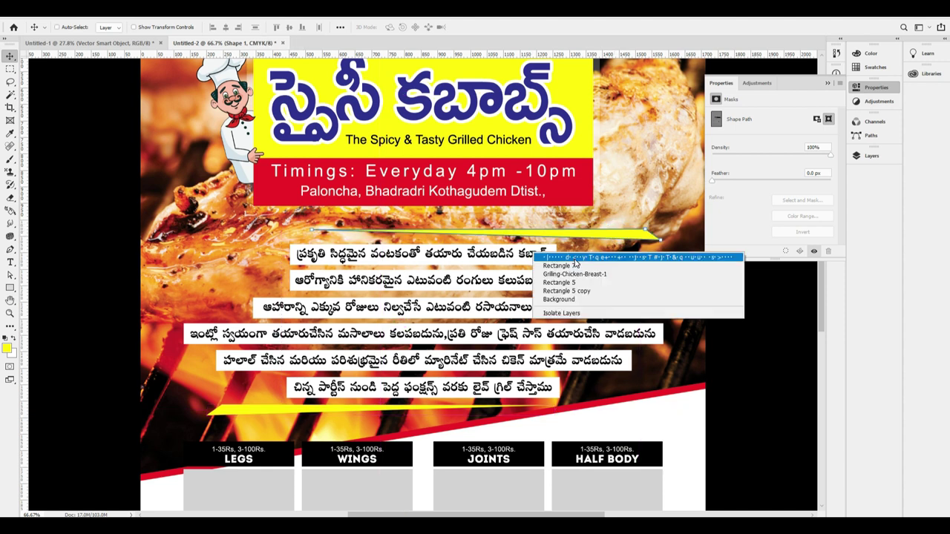
pyautogui.keyDown('shift'); pyautogui.click(543, 257); pyautogui.keyUp('shift')
pyautogui.rightClick(555, 257)
pyautogui.click(564, 267)
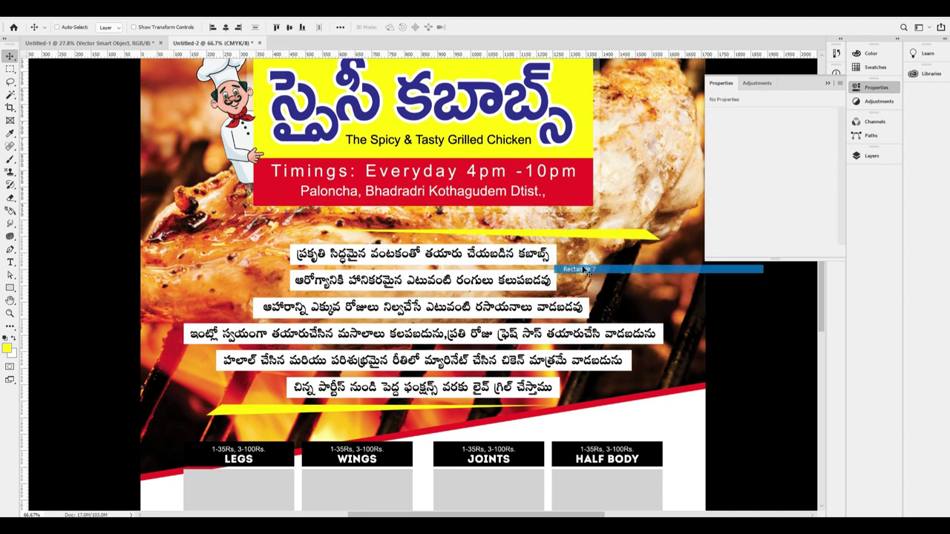
pyautogui.rightClick(560, 282)
pyautogui.click(566, 282)
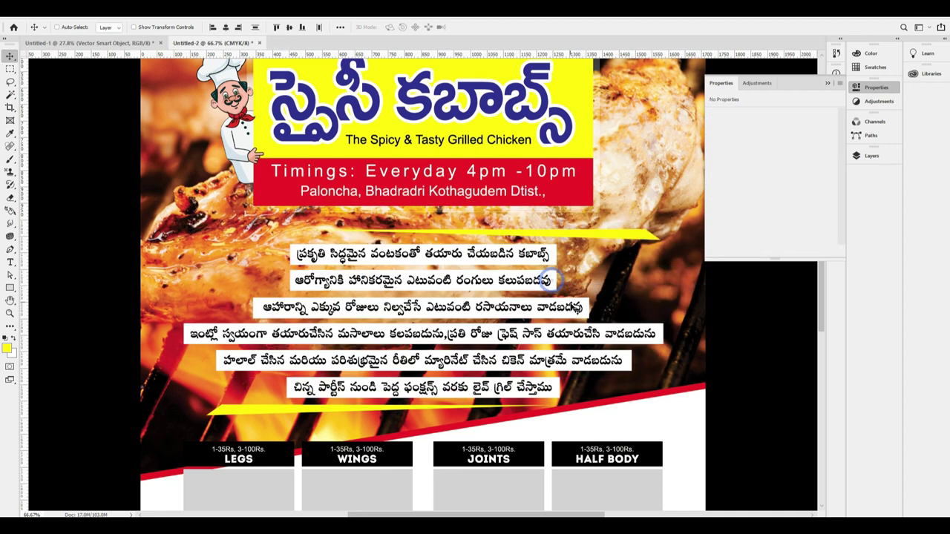
pyautogui.rightClick(585, 312)
pyautogui.click(609, 315)
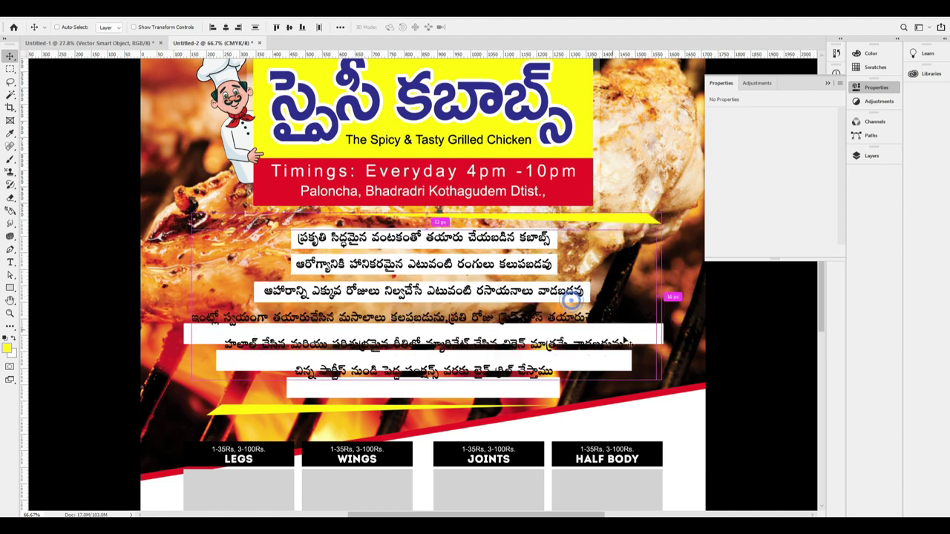
# Step: Try to add more description strips to the selection and undo the trial moves
pyautogui.rightClick(663, 332)
pyautogui.click(690, 351)
pyautogui.moveTo(631, 359); pyautogui.dragTo(629, 341)
pyautogui.hotkey('ctrl', 'z')
pyautogui.rightClick(678, 362)
pyautogui.click(711, 376)
pyautogui.moveTo(572, 331); pyautogui.dragTo(566, 313)
pyautogui.hotkey('ctrl', 'z')
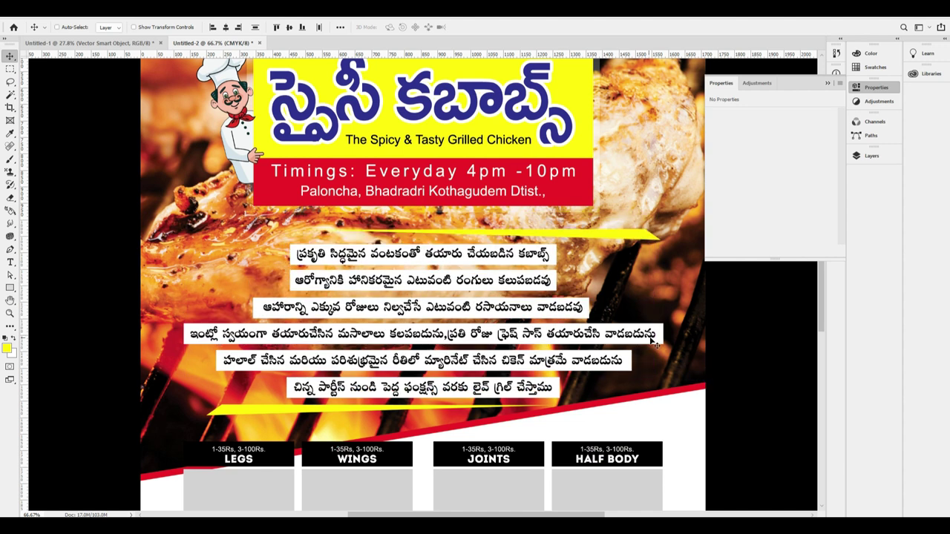
# Step: Add the white strips behind the fourth, fifth and sixth Telugu lines to the selection and undo the trial move
pyautogui.rightClick(658, 331)
pyautogui.click(699, 351)
pyautogui.rightClick(635, 359)
pyautogui.click(673, 379)
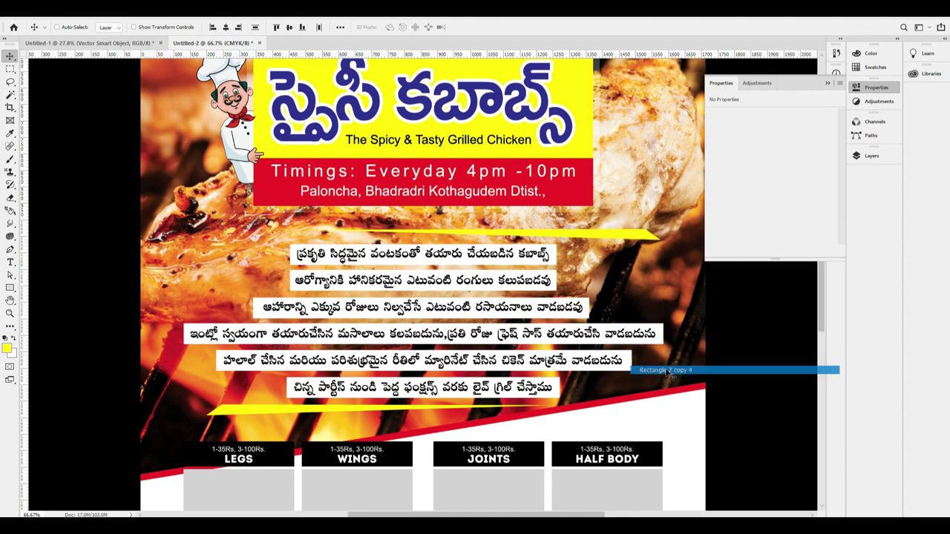
pyautogui.rightClick(556, 387)
pyautogui.click(605, 407)
pyautogui.moveTo(605, 408); pyautogui.dragTo(604, 343)
pyautogui.hotkey('ctrl', 'z')
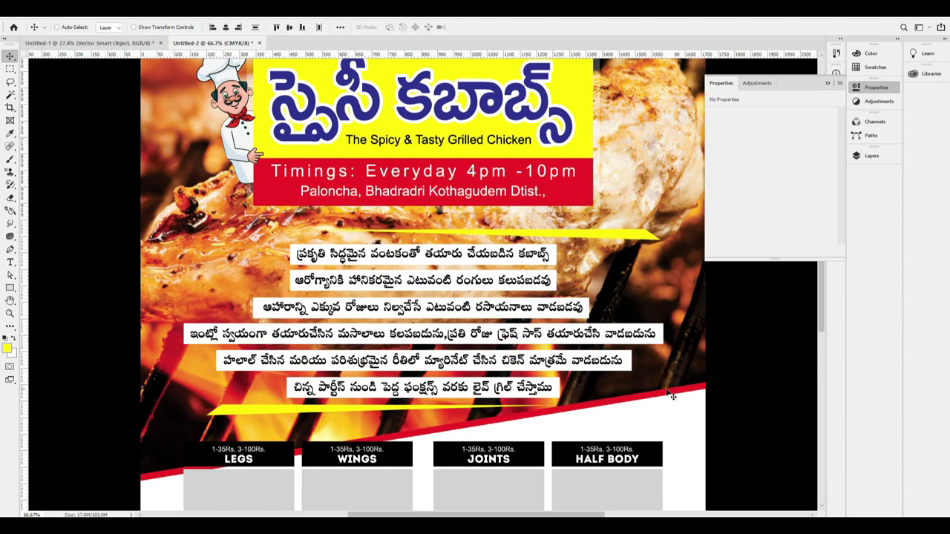
# Step: Complete the selection of description strips, checking it with trial moves and undoing each one
pyautogui.rightClick(670, 399)
pyautogui.click(668, 406)
pyautogui.moveTo(548, 333); pyautogui.dragTo(507, 275)
pyautogui.hotkey('ctrl', 'z')
pyautogui.rightClick(697, 346)
pyautogui.click(731, 361)
pyautogui.rightClick(685, 337)
pyautogui.click(725, 363)
pyautogui.moveTo(627, 354); pyautogui.dragTo(564, 327)
pyautogui.hotkey('ctrl', 'z')
pyautogui.rightClick(656, 343)
pyautogui.click(727, 362)
pyautogui.moveTo(661, 379); pyautogui.dragTo(600, 324)
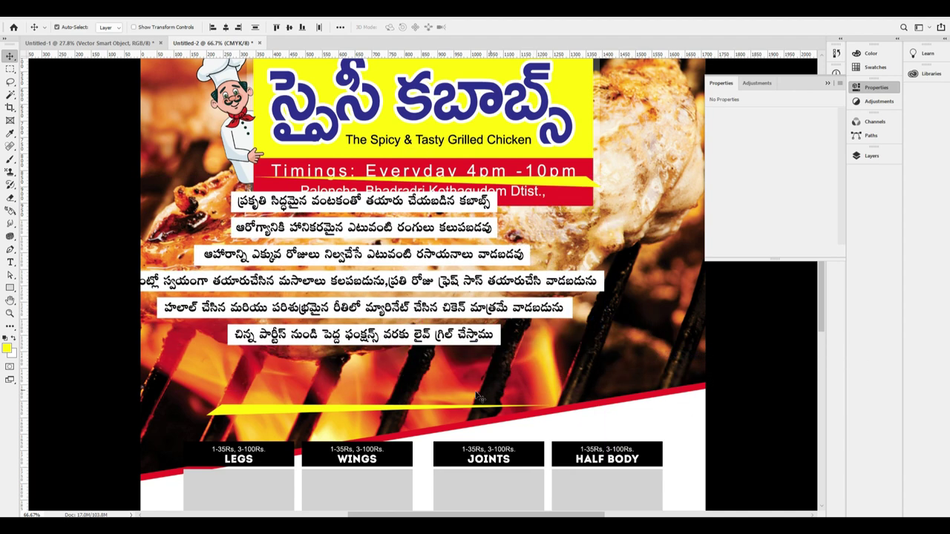
pyautogui.hotkey('ctrl', 'z')
# Step: Add the lower yellow shape to the selection and group it with the Telugu paragraph, strips and upper shape
pyautogui.rightClick(239, 410)
pyautogui.click(265, 414)
pyautogui.moveTo(459, 295)
pyautogui.mouseDown()
pyautogui.moveTo(571, 231)
pyautogui.moveTo(432, 279)
pyautogui.moveTo(457, 292)
pyautogui.mouseUp()
pyautogui.hotkey('ctrl', 'g')
# Step: Skew the description group vertically by about -6.7° so its lines rise to the right
pyautogui.hotkey('ctrl', '-')
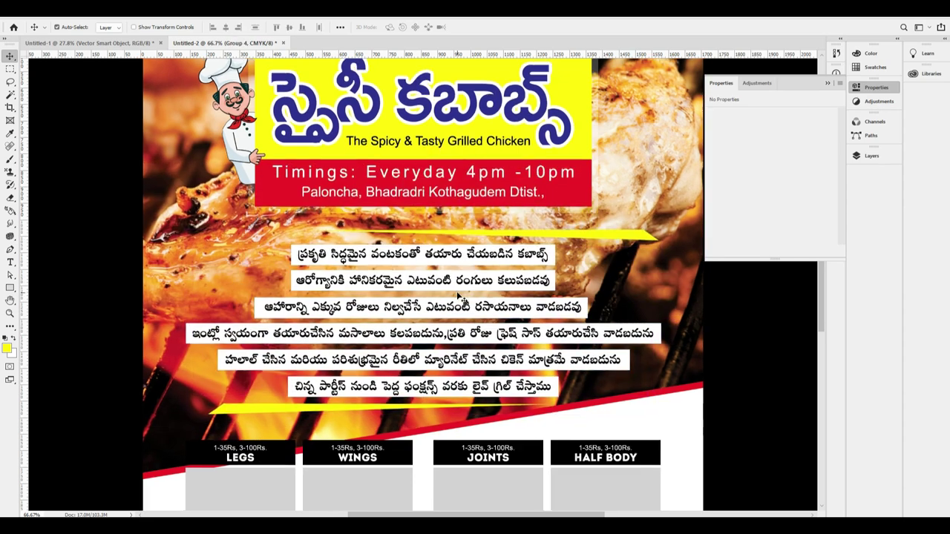
pyautogui.hotkey('ctrl', '-')
pyautogui.hotkey('ctrl', '-')
pyautogui.hotkey('ctrl', 't')
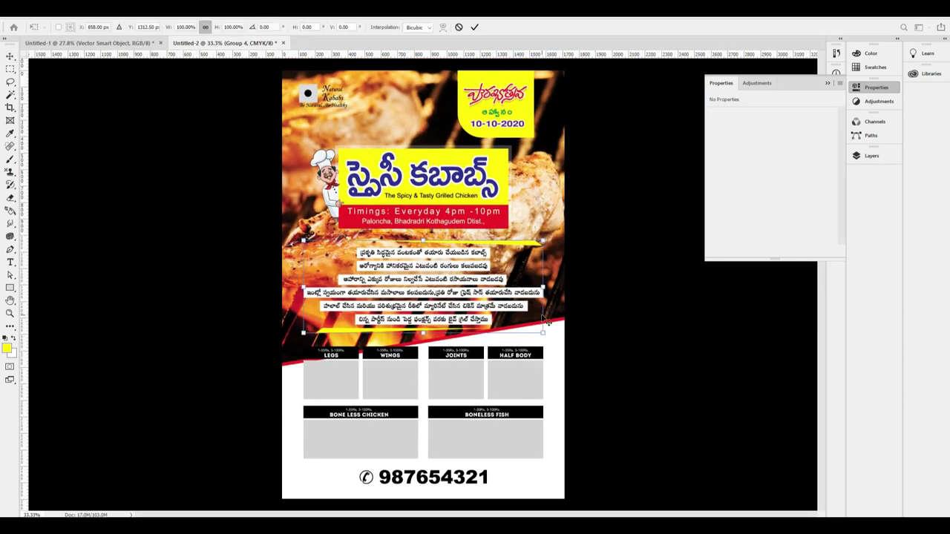
pyautogui.moveTo(545, 292); pyautogui.dragTo(548, 253)
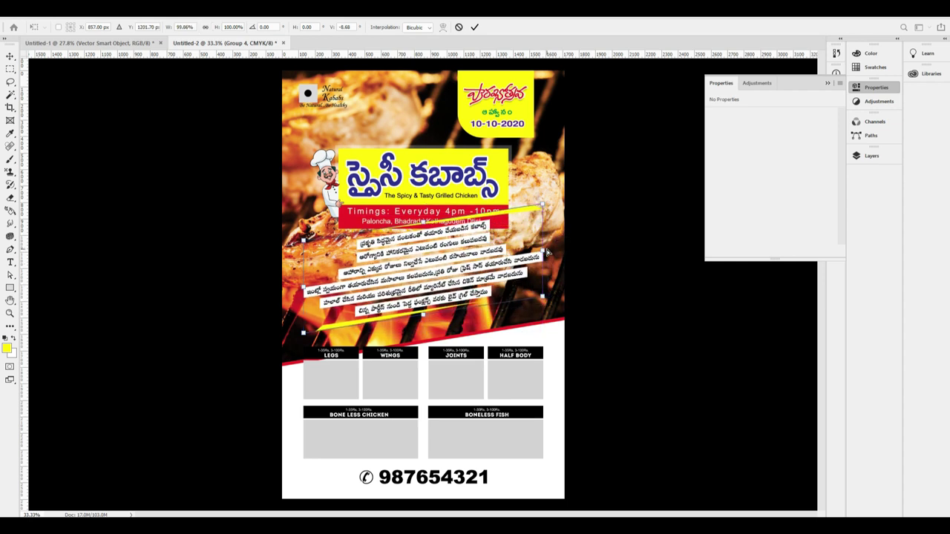
pyautogui.press('Return')
# Step: Lower the slanted description group slightly below the red timings bar and centre it horizontally on the flyer
pyautogui.moveTo(504, 281); pyautogui.dragTo(501, 293)
pyautogui.hotkey('ctrl', 'a')
pyautogui.click(226, 29)
pyautogui.hotkey('ctrl', 'd')
# Step: Examine the slanted description lines up close, the overall flyer layout and the upper part around the date badge
pyautogui.moveTo(451, 236); pyautogui.dragTo(490, 236)
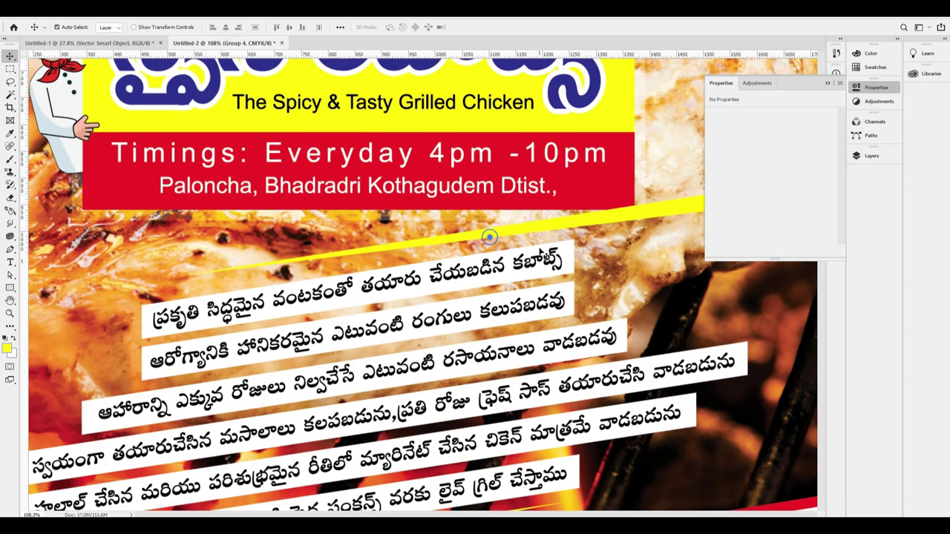
pyautogui.hotkey('ctrl', '-')
pyautogui.scroll(-1, 451, 261)
pyautogui.hotkey('ctrl', '-')
pyautogui.hotkey('ctrl', '-')
pyautogui.scroll(-1, 469, 307)
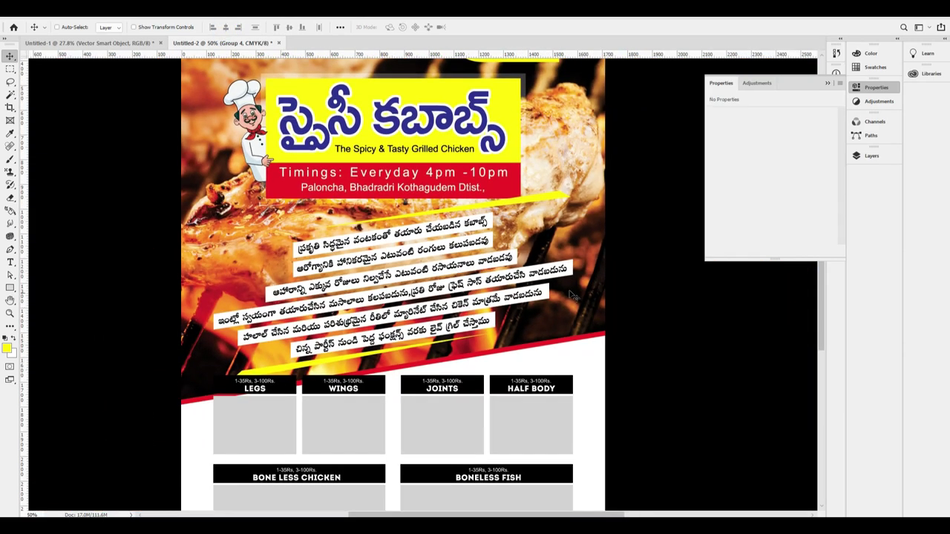
pyautogui.hotkey('ctrl', '-')
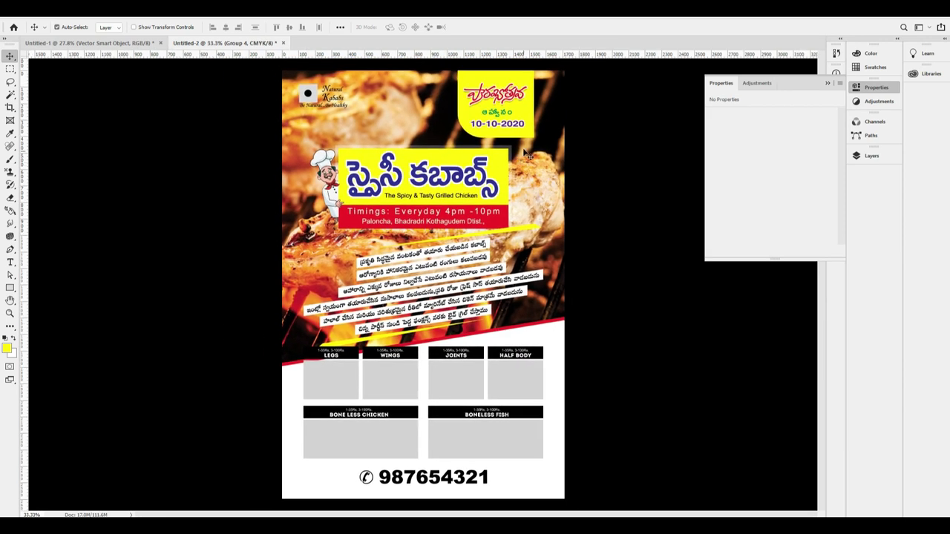
pyautogui.moveTo(549, 77); pyautogui.dragTo(557, 200)
pyautogui.scroll(3, 558, 201)
pyautogui.click(889, 87)
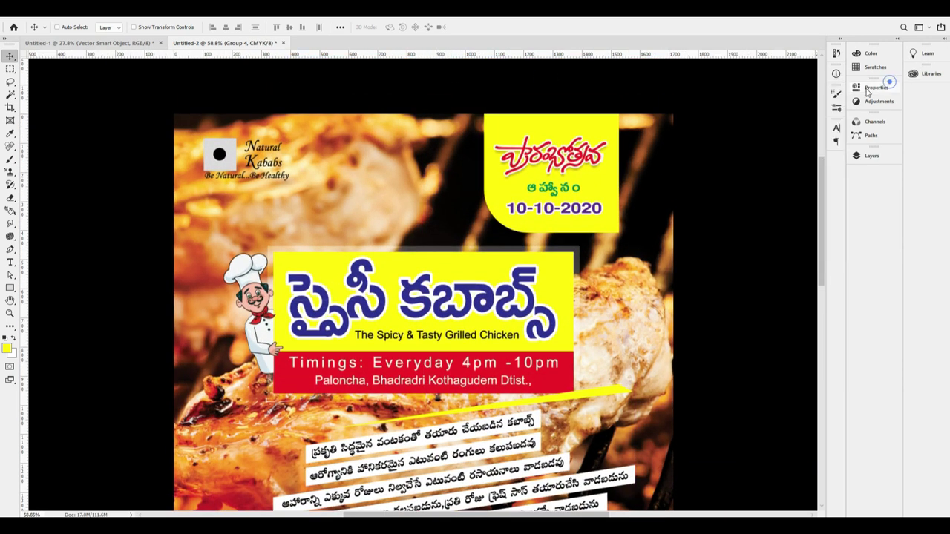
# Step: Try to centre the yellow date badge rectangle horizontally on the flyer and undo the alignment
pyautogui.scroll(-2, 574, 224)
pyautogui.moveTo(602, 121); pyautogui.dragTo(601, 116)
pyautogui.hotkey('ctrl', 'a')
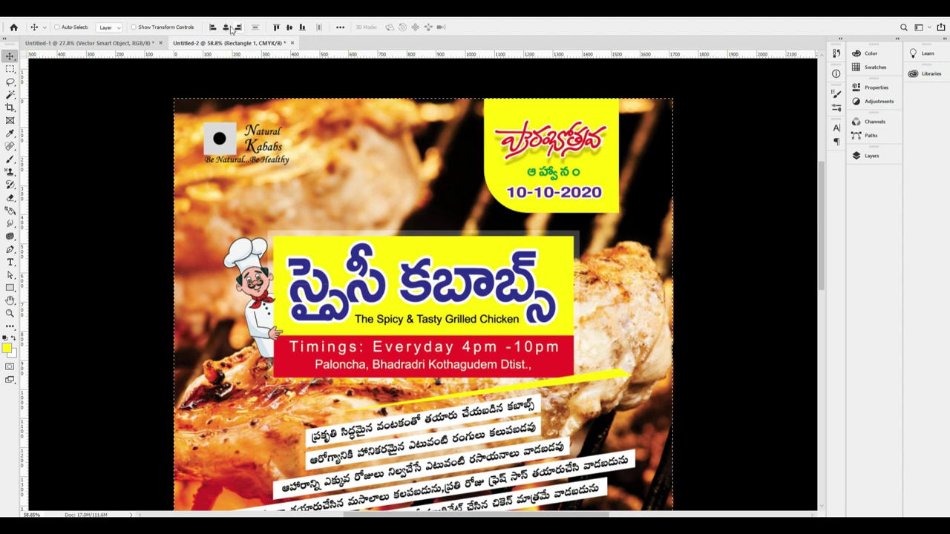
pyautogui.click(226, 27)
pyautogui.hotkey('ctrl', 'd')
pyautogui.hotkey('ctrl', 'z')
pyautogui.hotkey('ctrl', 'z')
pyautogui.hotkey('ctrl', 'z')
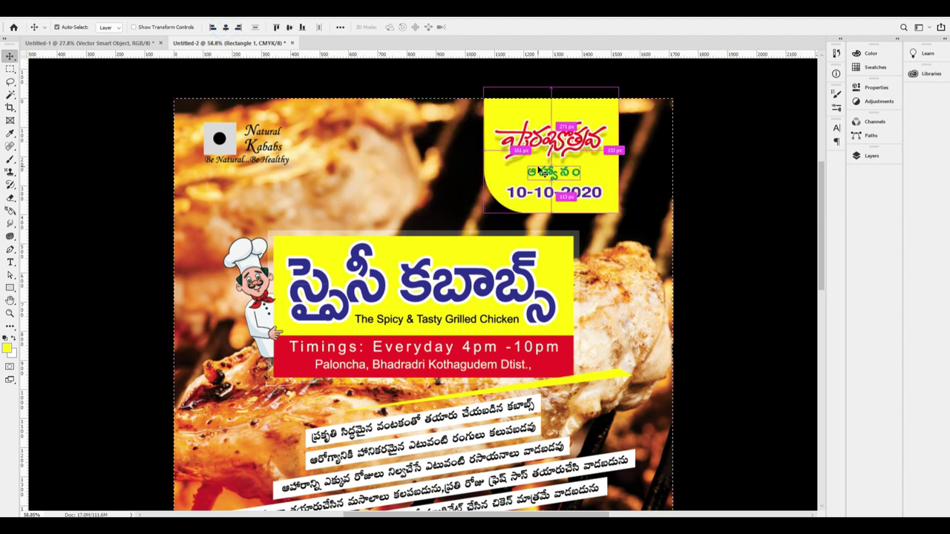
# Step: Move the Telugu heading, the green word and the date up in the date badge and raise the yellow shape to match
pyautogui.moveTo(583, 133); pyautogui.dragTo(587, 121)
pyautogui.moveTo(567, 176)
pyautogui.mouseDown()
pyautogui.moveTo(567, 167)
pyautogui.moveTo(573, 184)
pyautogui.mouseUp()
pyautogui.moveTo(567, 137); pyautogui.dragTo(577, 180)
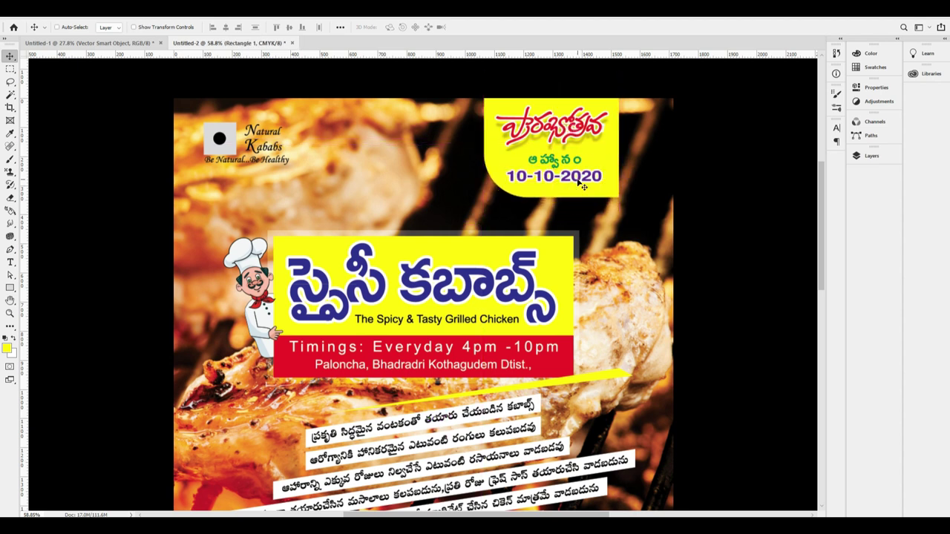
pyautogui.press('Left')
pyautogui.press('Left')
pyautogui.press('Left')
pyautogui.press('Left')
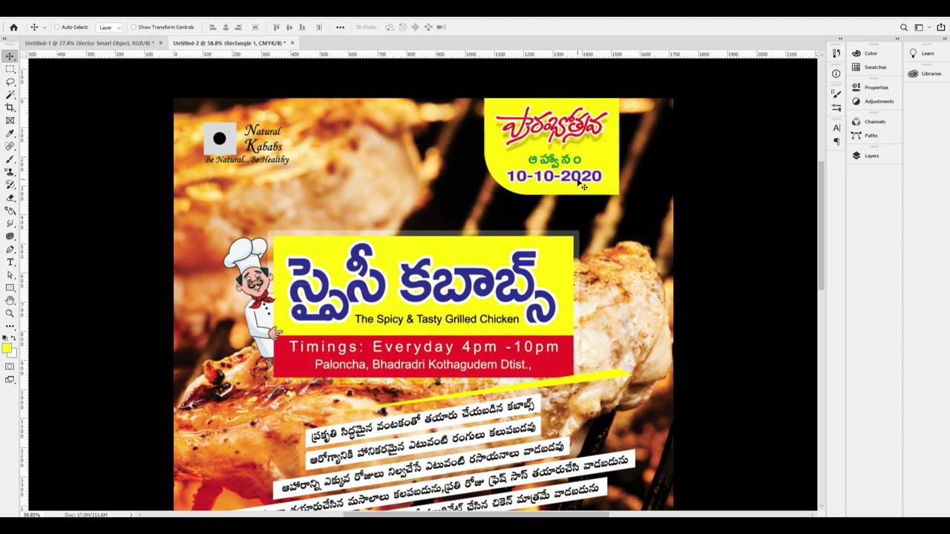
# Step: Shift the green Telugu word slightly up between the badge's red heading and the date to even out the spacing
pyautogui.hotkey('ctrl', '1')
pyautogui.moveTo(696, 141); pyautogui.dragTo(677, 211)
pyautogui.moveTo(640, 141); pyautogui.dragTo(641, 133)
pyautogui.scroll(1, 643, 135)
pyautogui.hotkey('ctrl', '-')
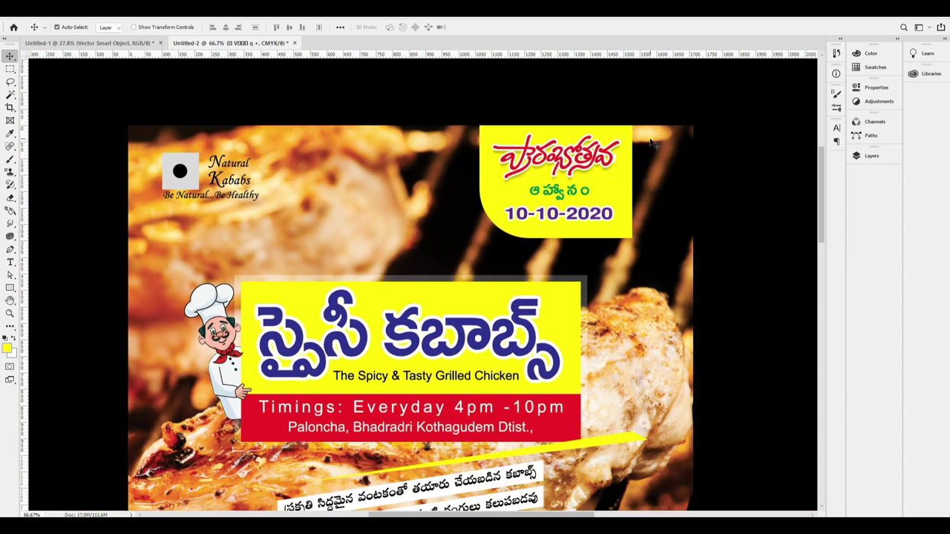
# Step: Select the translucent frame, the yellow title box and the red timings bar together
pyautogui.moveTo(225, 187); pyautogui.dragTo(307, 246)
pyautogui.hotkey('ctrl', '1')
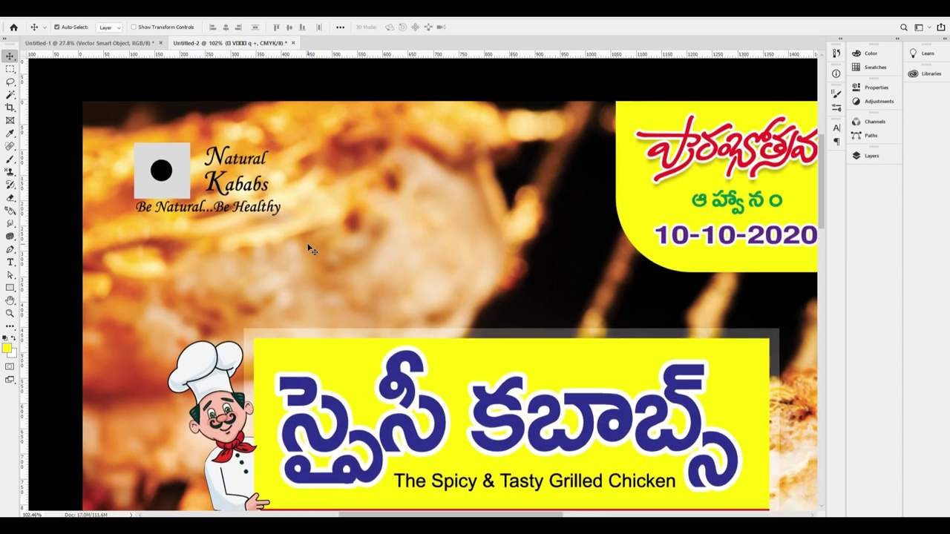
pyautogui.moveTo(523, 392); pyautogui.dragTo(439, 295)
pyautogui.scroll(-1, 440, 294)
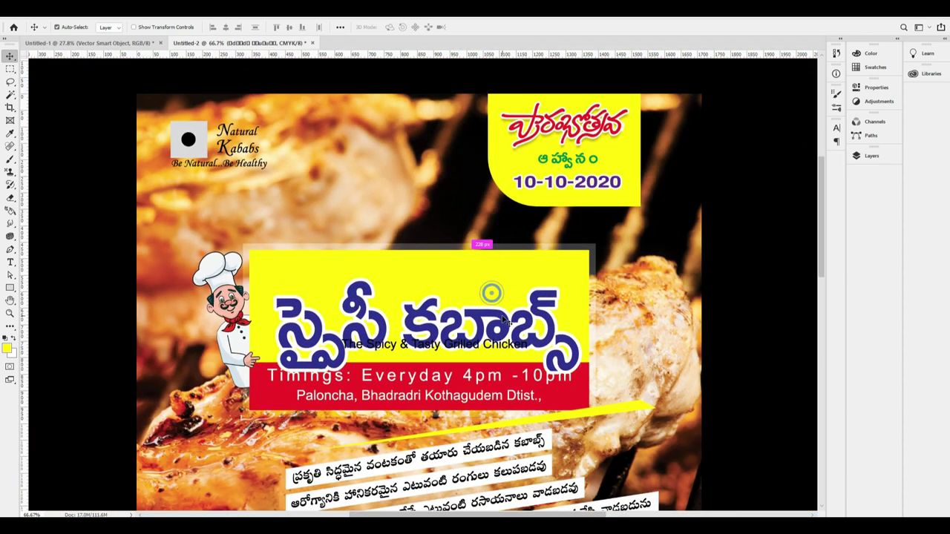
pyautogui.rightClick(574, 269)
pyautogui.keyDown('shift'); pyautogui.click(604, 283); pyautogui.keyUp('shift')
pyautogui.moveTo(565, 272); pyautogui.dragTo(576, 237)
pyautogui.rightClick(576, 270)
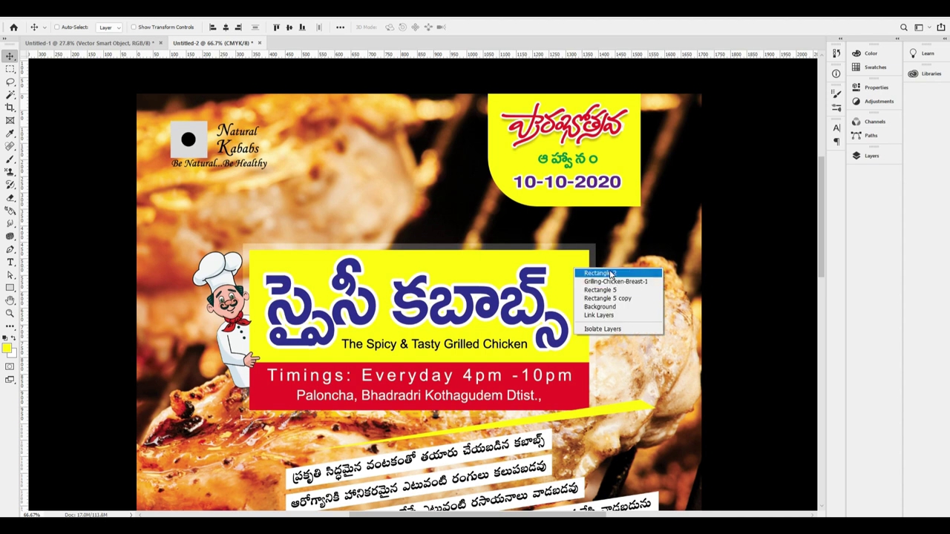
pyautogui.click(586, 273)
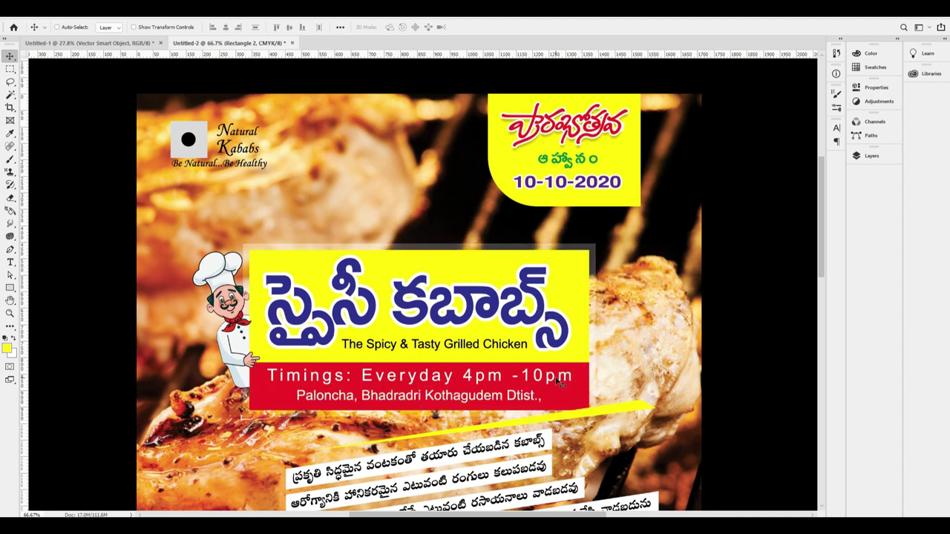
pyautogui.rightClick(580, 371)
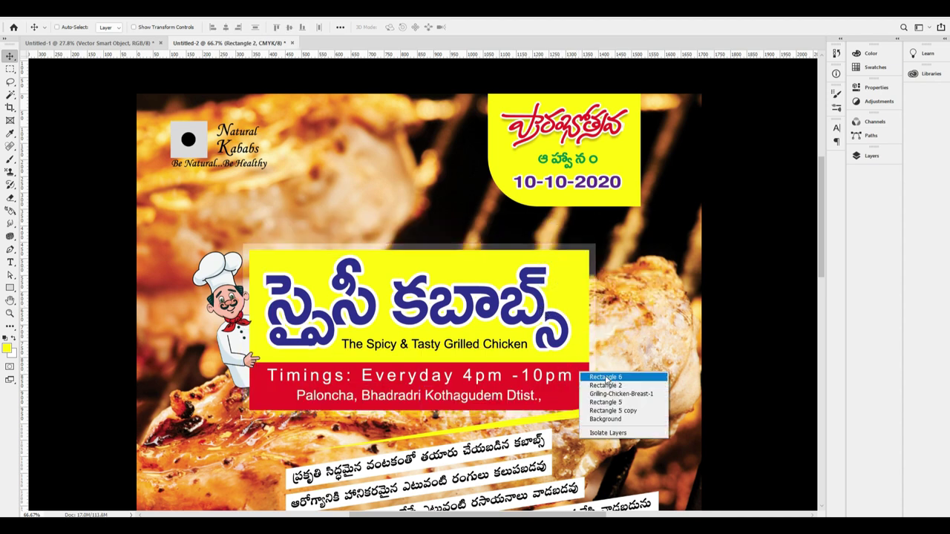
pyautogui.click(618, 386)
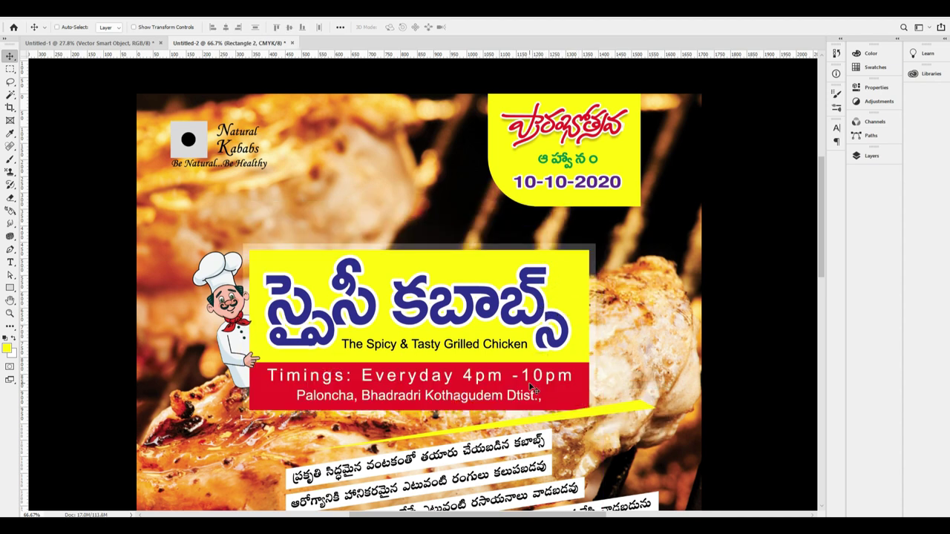
pyautogui.rightClick(562, 379)
pyautogui.click(583, 391)
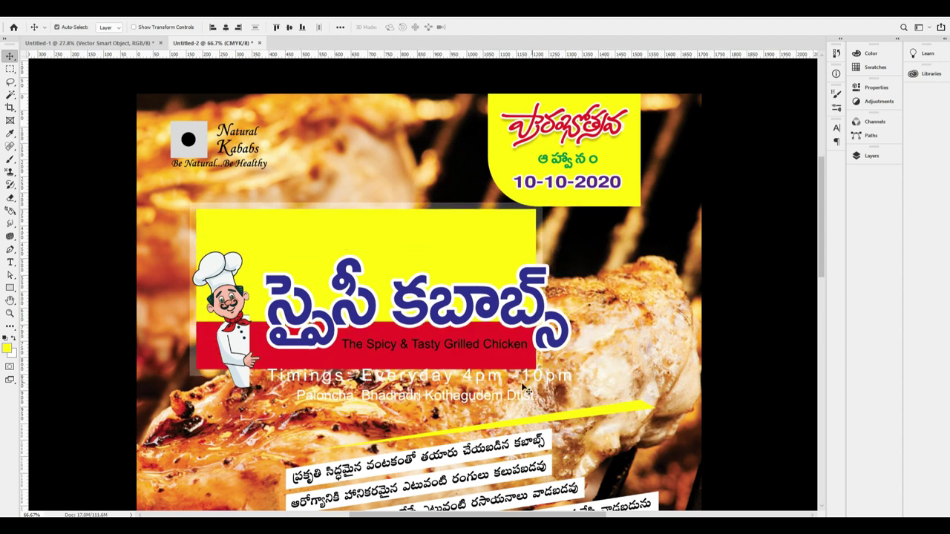
# Step: Add the timings and address text lines to the title box selection and undo the trial move
pyautogui.rightClick(524, 380)
pyautogui.keyDown('shift'); pyautogui.click(563, 385); pyautogui.keyUp('shift')
pyautogui.rightClick(517, 397)
pyautogui.keyDown('shift'); pyautogui.click(548, 402); pyautogui.keyUp('shift')
pyautogui.moveTo(517, 416); pyautogui.dragTo(515, 386)
pyautogui.hotkey('ctrl', 'z')
# Step: Add the English tagline, the large Telugu title and the cartoon chef to the title box selection
pyautogui.rightClick(511, 349)
pyautogui.click(536, 354)
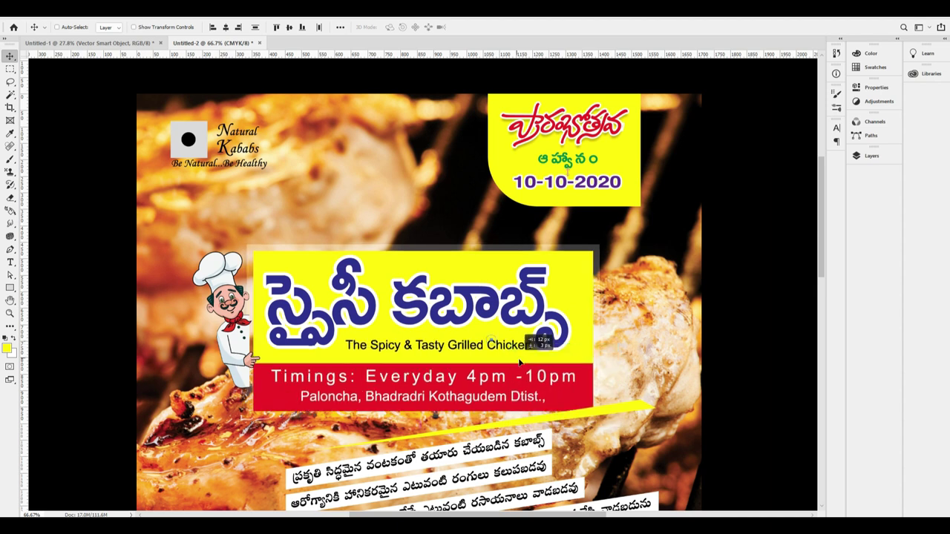
pyautogui.rightClick(529, 320)
pyautogui.click(562, 324)
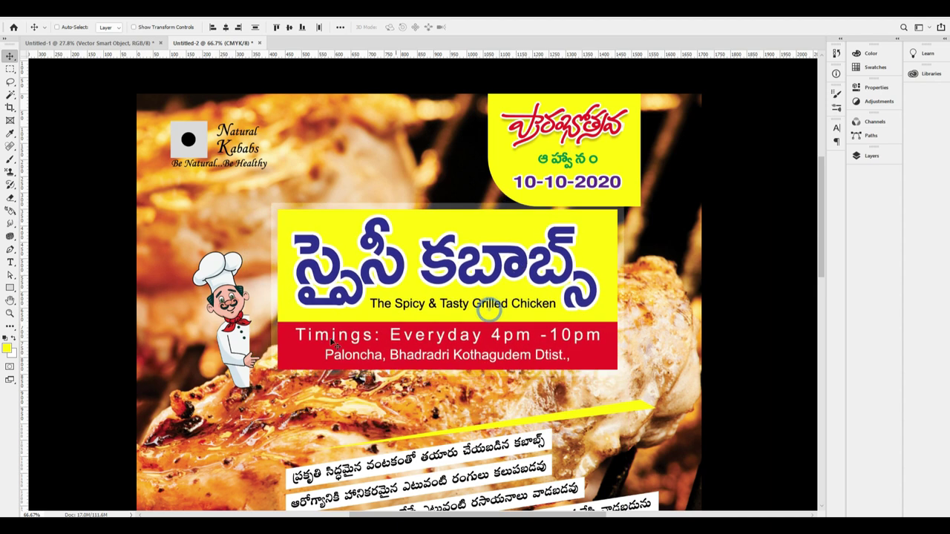
pyautogui.rightClick(238, 334)
pyautogui.click(274, 339)
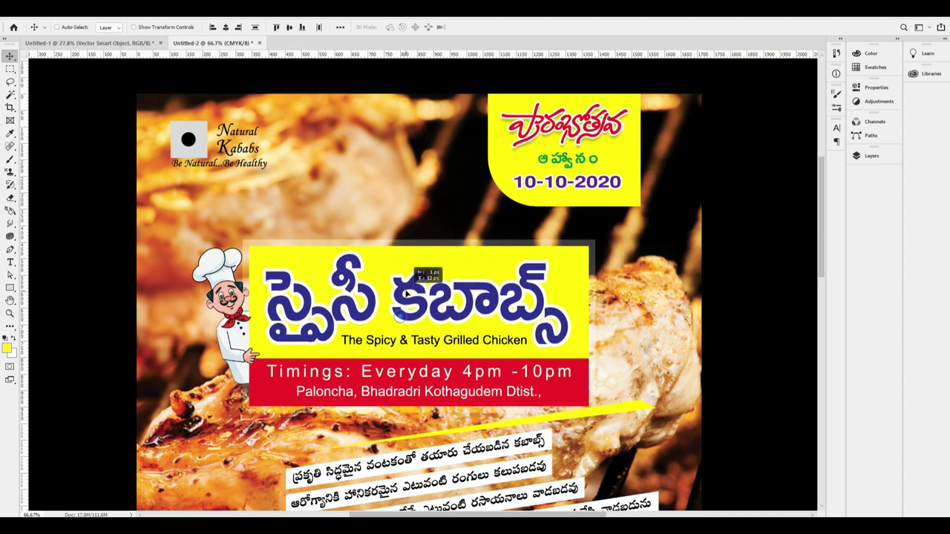
# Step: Raise the grouped title block with the chef to just below the date badge and centre it horizontally on the flyer
pyautogui.click(224, 28)
pyautogui.hotkey('ctrl', 'd')
pyautogui.hotkey('shift', 'Up')
pyautogui.hotkey('shift', 'Up')
pyautogui.hotkey('shift', 'Up')
pyautogui.hotkey('shift', 'Up')
pyautogui.hotkey('shift', 'Up')
pyautogui.hotkey('shift', 'Up')
pyautogui.hotkey('shift', 'Up')
pyautogui.hotkey('shift', 'Up')
pyautogui.hotkey('shift', 'Down')
pyautogui.press('Up')
pyautogui.press('Up')
pyautogui.moveTo(521, 329); pyautogui.dragTo(502, 319)
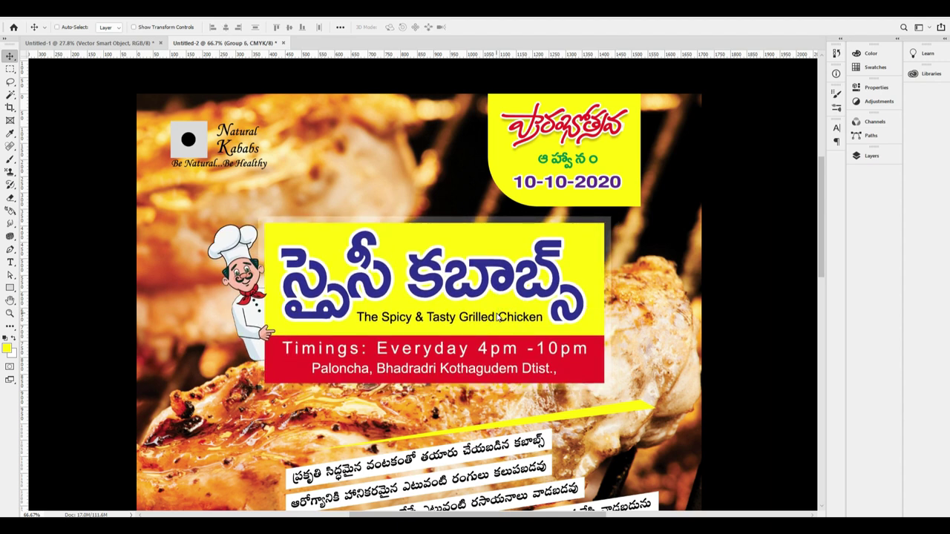
pyautogui.hotkey('ctrl', 'a')
pyautogui.click(226, 27)
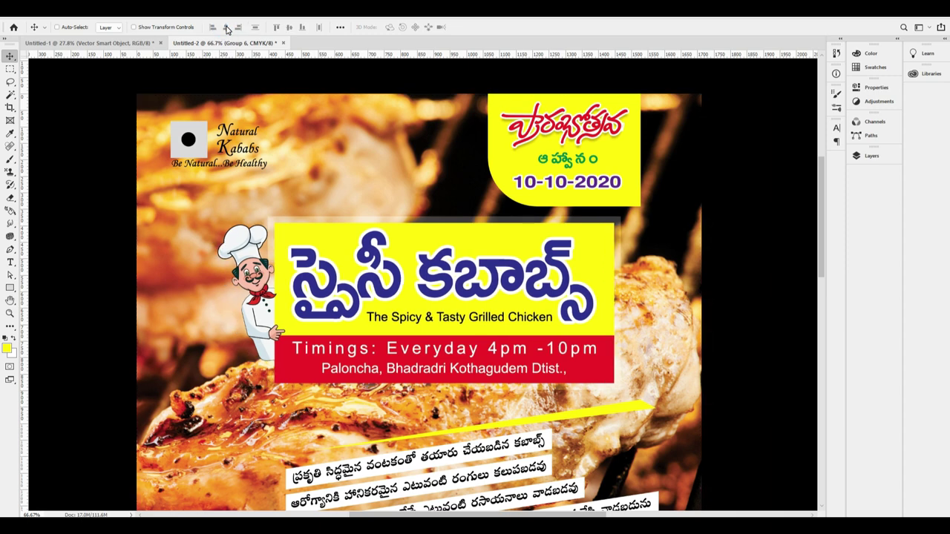
# Step: Duplicate the logo's grey square as a wider panel beside it and stagger the words Natural and Kababs on that panel
pyautogui.scroll(4, 351, 158)
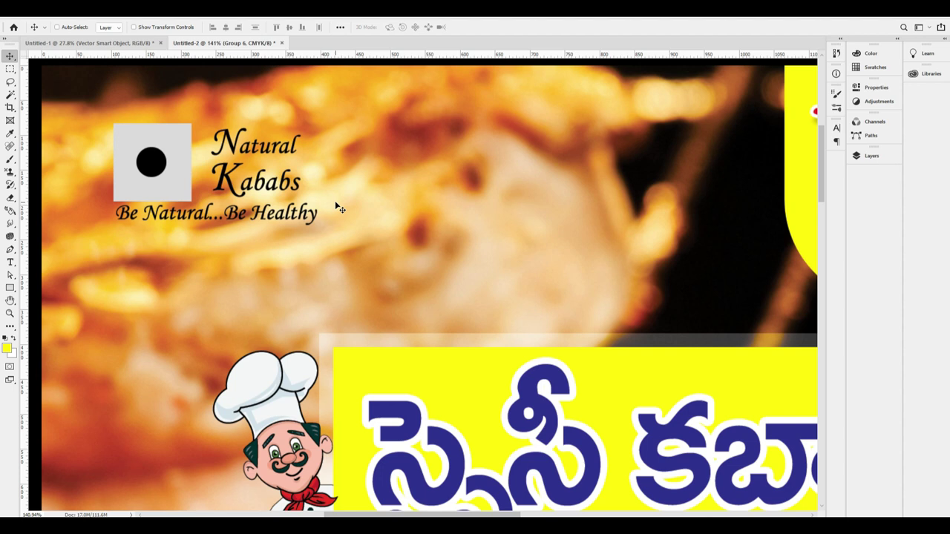
pyautogui.moveTo(178, 163); pyautogui.dragTo(373, 165)
pyautogui.hotkey('ctrl', 't')
pyautogui.press('Return')
pyautogui.moveTo(264, 184); pyautogui.dragTo(308, 187)
pyautogui.moveTo(261, 149); pyautogui.dragTo(266, 152)
# Step: Give the logo's square a green stroke 10 px wide
pyautogui.click(161, 132)
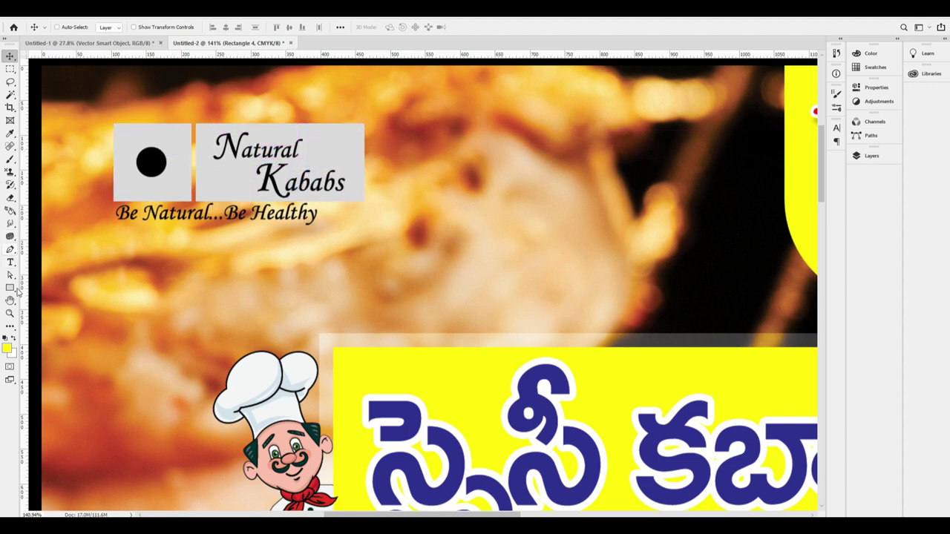
pyautogui.click(10, 287)
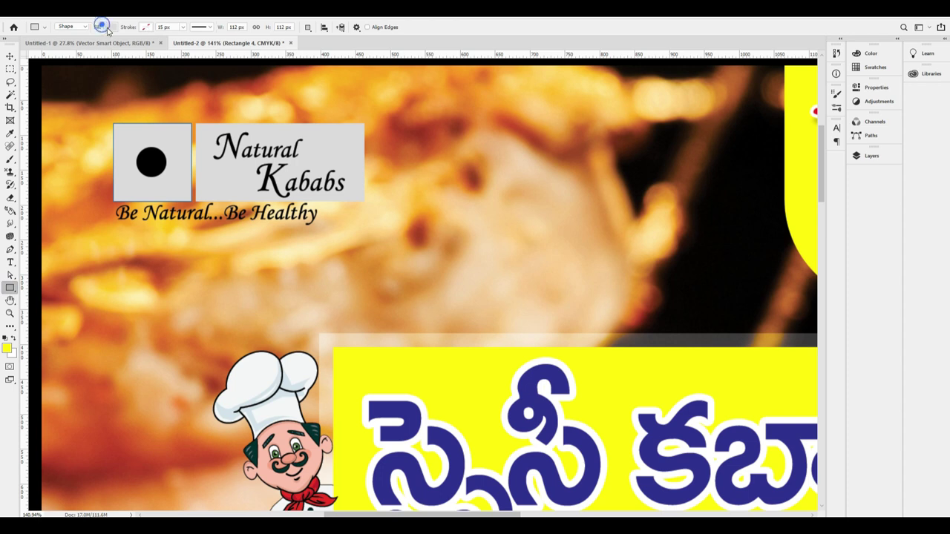
pyautogui.click(146, 28)
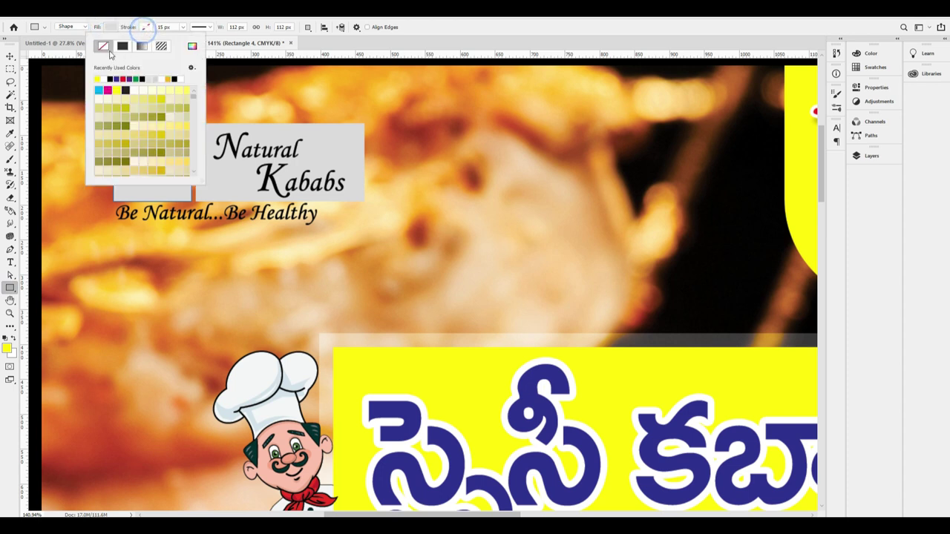
pyautogui.click(136, 79)
pyautogui.click(171, 29)
pyautogui.write('1')
pyautogui.press('BackSpace')
pyautogui.write('5')
pyautogui.press('Tab')
pyautogui.hotkey('shift', 'Tab')
pyautogui.write('10')
pyautogui.press('Tab')
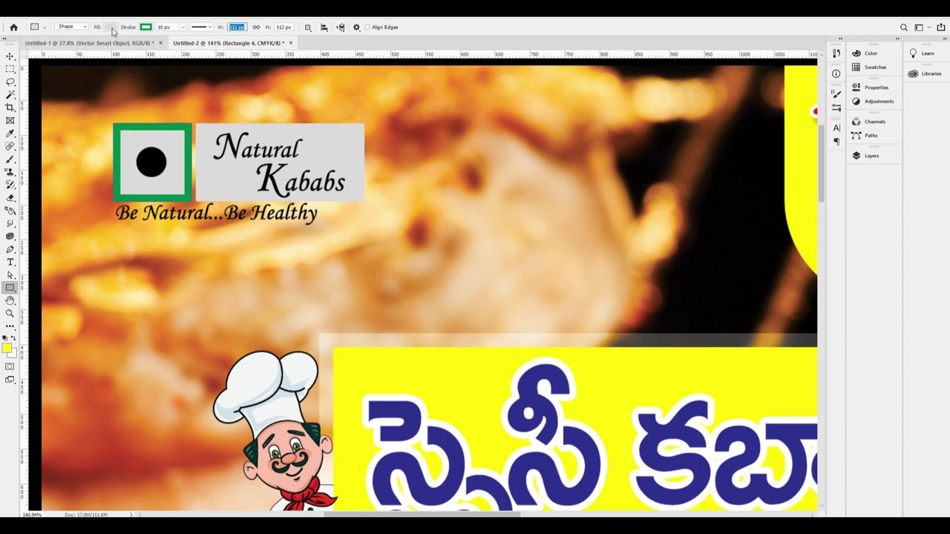
# Step: Change the fill of the green-bordered logo square to white
pyautogui.click(110, 27)
pyautogui.doubleClick(80, 78)
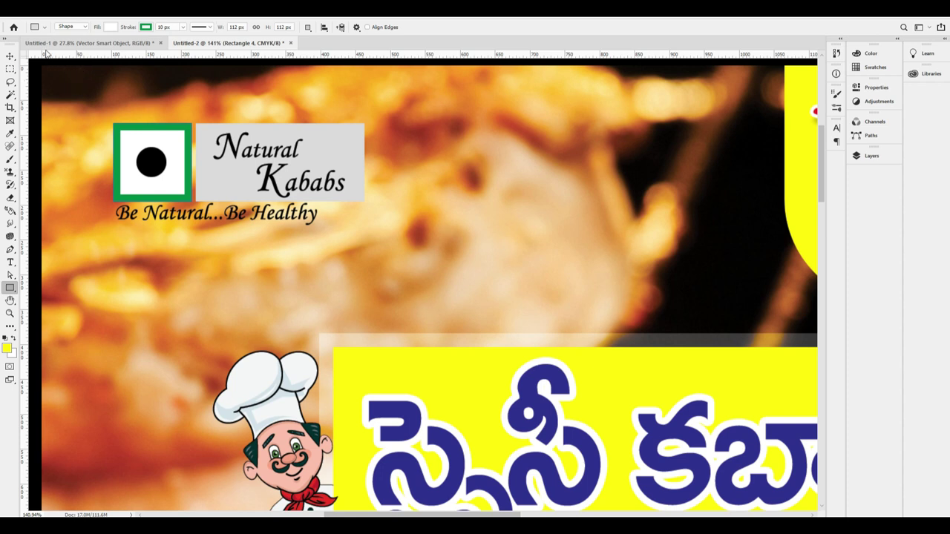
pyautogui.click(11, 57)
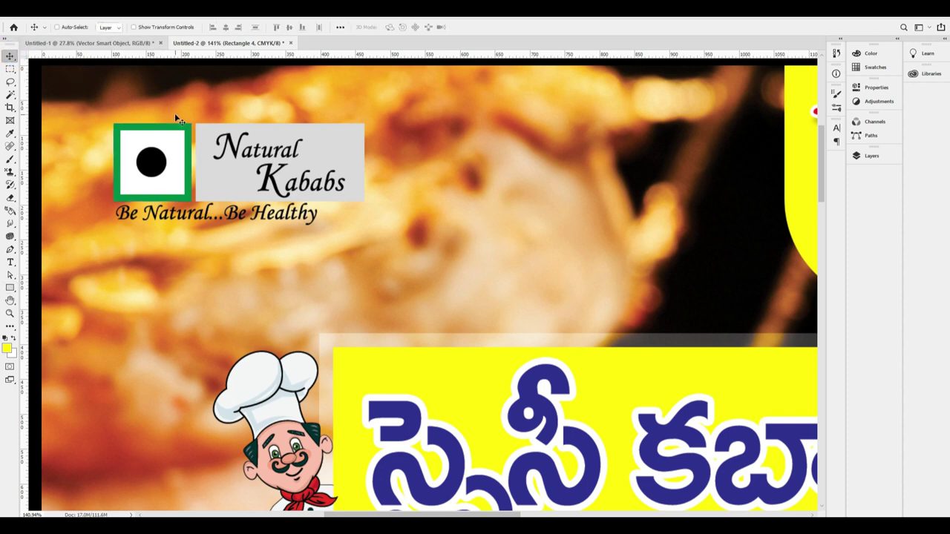
# Step: Fill the panel behind Natural Kababs with white and widen the tagline Be Natural...Be Healthy to the logo's full width
pyautogui.scroll(2, 347, 149)
pyautogui.keyDown('ctrl'); pyautogui.click(347, 150); pyautogui.keyUp('ctrl')
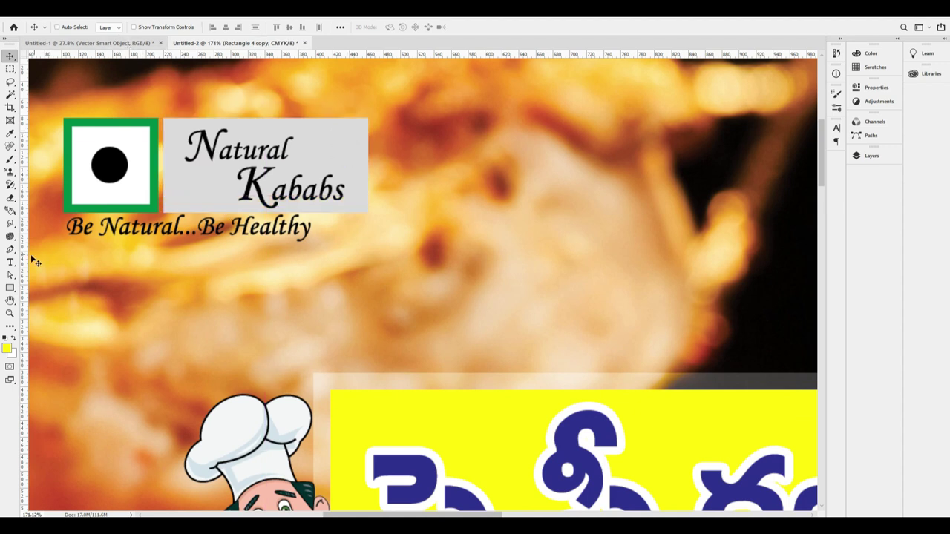
pyautogui.moveTo(301, 225); pyautogui.dragTo(369, 245)
pyautogui.hotkey('ctrl', 't')
pyautogui.press('Return')
pyautogui.hotkey('ctrl', '1')
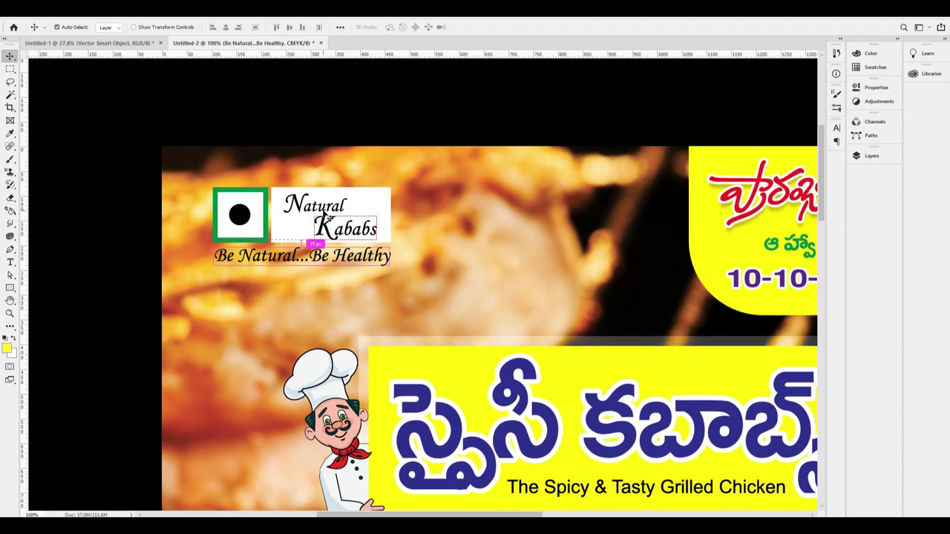
# Step: Recolour the words Natural and Kababs red with magenta 100% and yellow 100%
pyautogui.click(5, 349)
pyautogui.write('100')
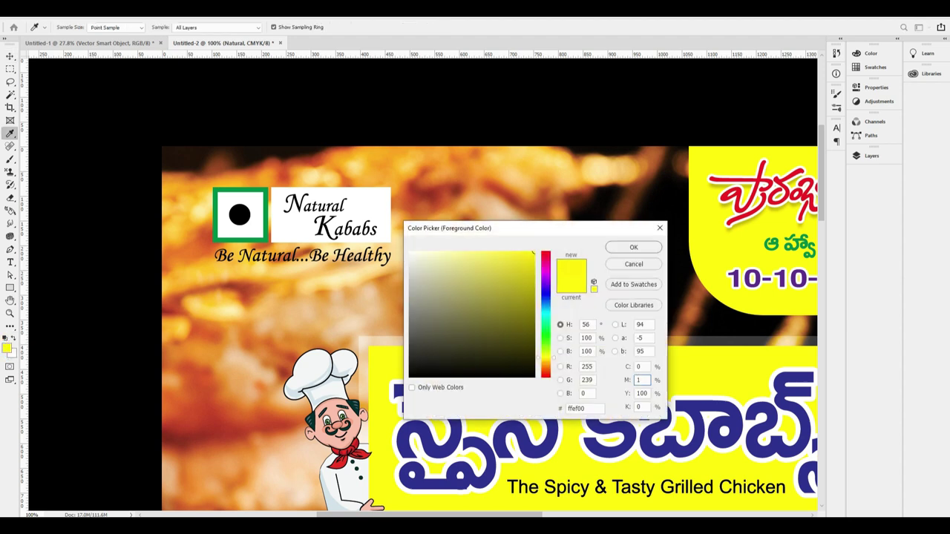
pyautogui.hotkey('shift', 'Tab')
pyautogui.press('Return')
pyautogui.hotkey('alt', 'BackSpace')
pyautogui.moveTo(356, 230); pyautogui.dragTo(364, 259)
pyautogui.hotkey('ctrl', 'z')
pyautogui.hotkey('alt', 'BackSpace')
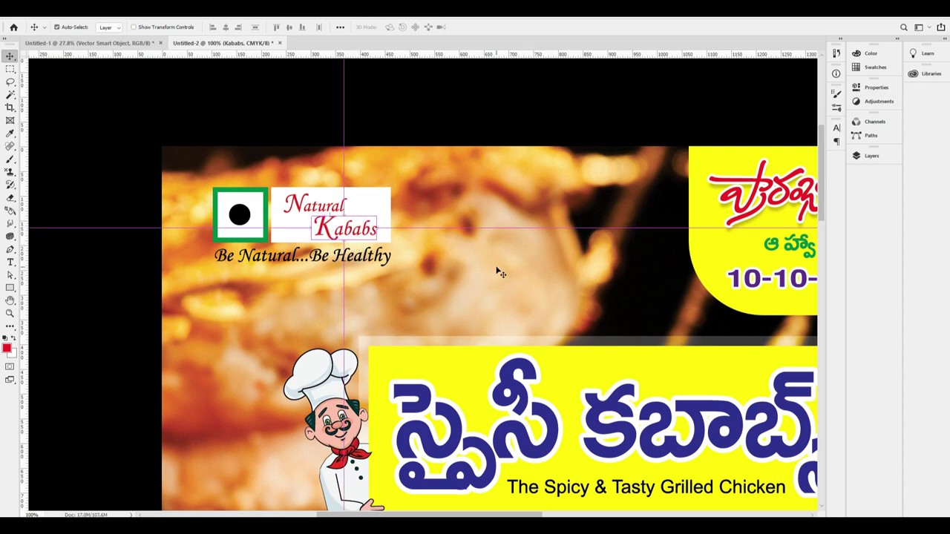
# Step: Recolour the logo's centre dot with the green sampled from the square's border
pyautogui.hotkey('ctrl', '0')
pyautogui.moveTo(355, 277); pyautogui.dragTo(415, 278)
pyautogui.moveTo(237, 111)
pyautogui.mouseDown()
pyautogui.moveTo(342, 356)
pyautogui.moveTo(196, 431)
pyautogui.mouseUp()
pyautogui.moveTo(278, 278)
pyautogui.mouseDown()
pyautogui.moveTo(302, 411)
pyautogui.moveTo(299, 475)
pyautogui.mouseUp()
pyautogui.moveTo(316, 184)
pyautogui.mouseDown()
pyautogui.moveTo(236, 331)
pyautogui.moveTo(260, 370)
pyautogui.mouseUp()
pyautogui.moveTo(239, 210); pyautogui.dragTo(215, 226)
pyautogui.keyDown('ctrl'); pyautogui.click(191, 239); pyautogui.keyUp('ctrl')
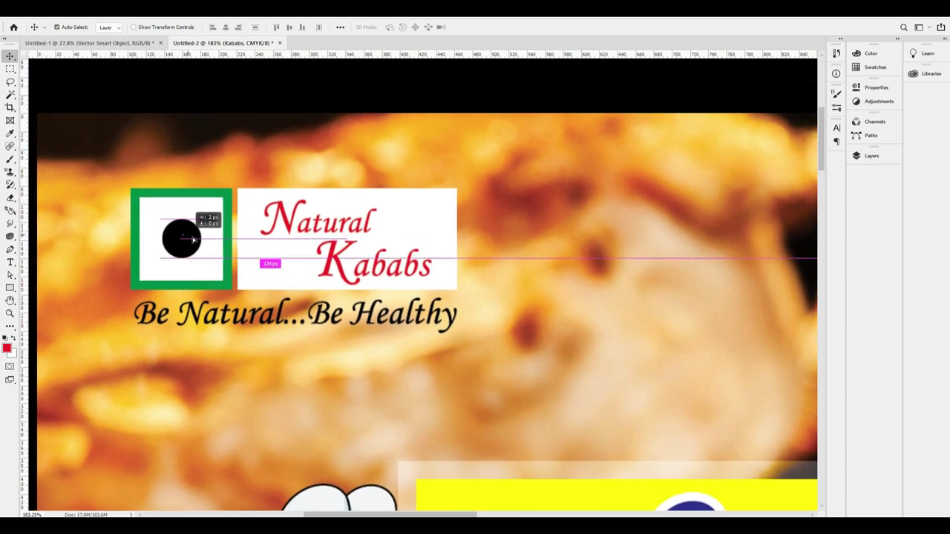
pyautogui.click(9, 347)
pyautogui.click(176, 192)
pyautogui.press('Return')
pyautogui.hotkey('ctrl', 'Delete')
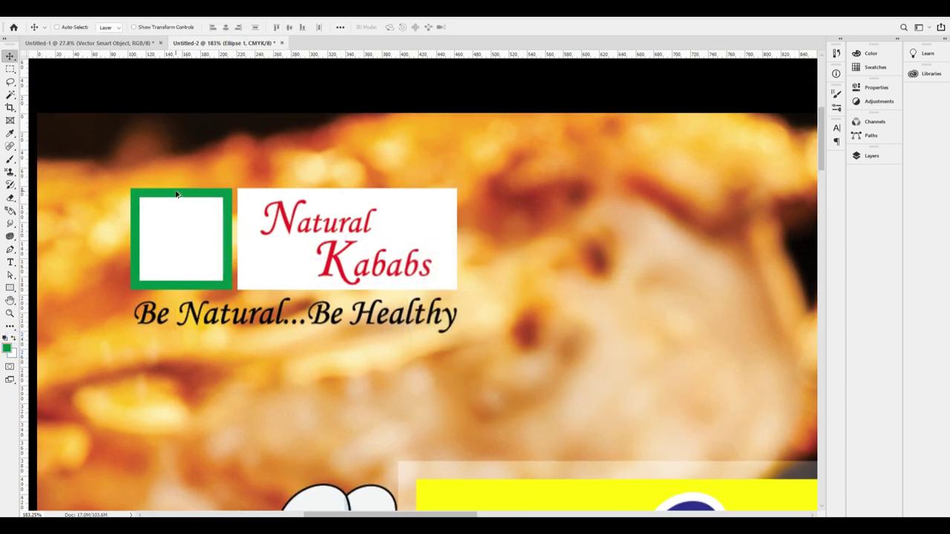
pyautogui.hotkey('alt', 'Delete')
# Step: Fill the header bar behind LEGS with a dark red, hex a51015
pyautogui.hotkey('ctrl', '-')
pyautogui.hotkey('ctrl', '-')
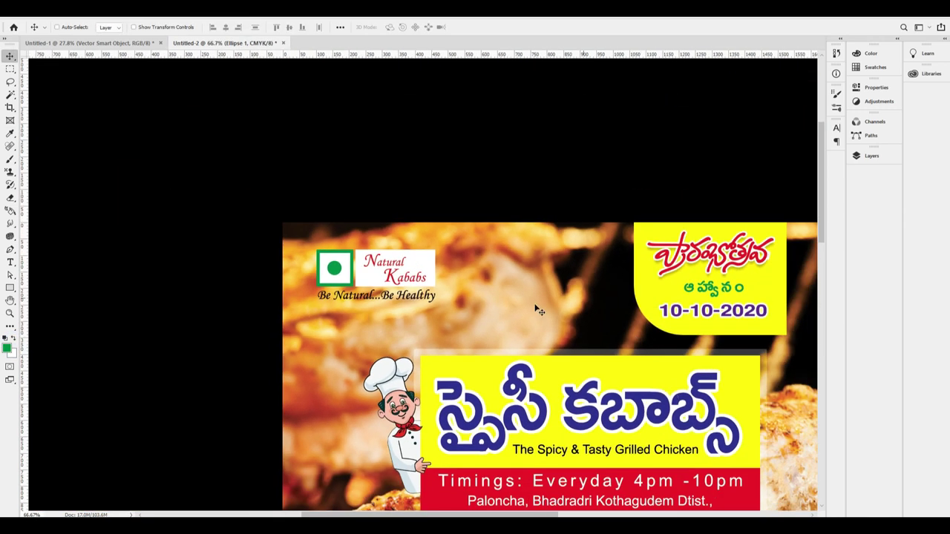
pyautogui.hotkey('ctrl', '0')
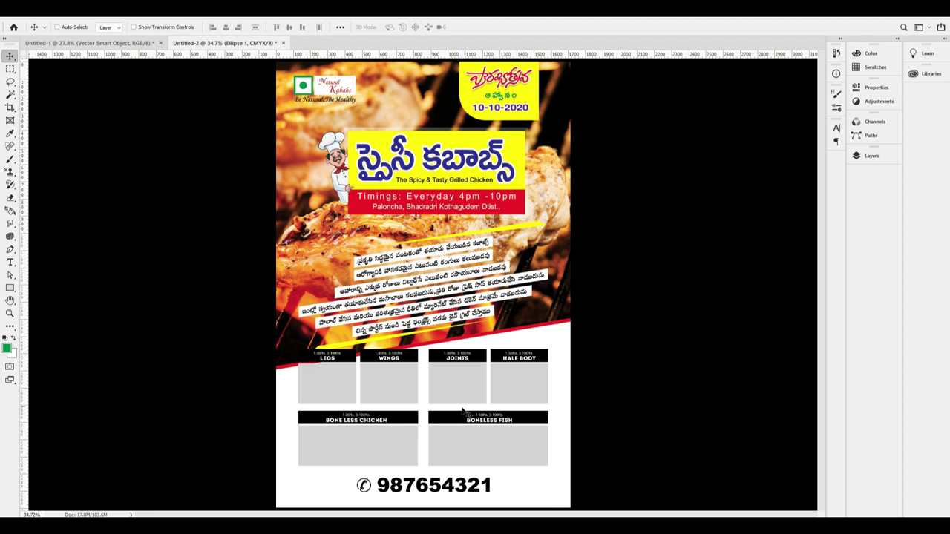
pyautogui.moveTo(415, 369); pyautogui.dragTo(489, 373)
pyautogui.moveTo(490, 373); pyautogui.dragTo(489, 323)
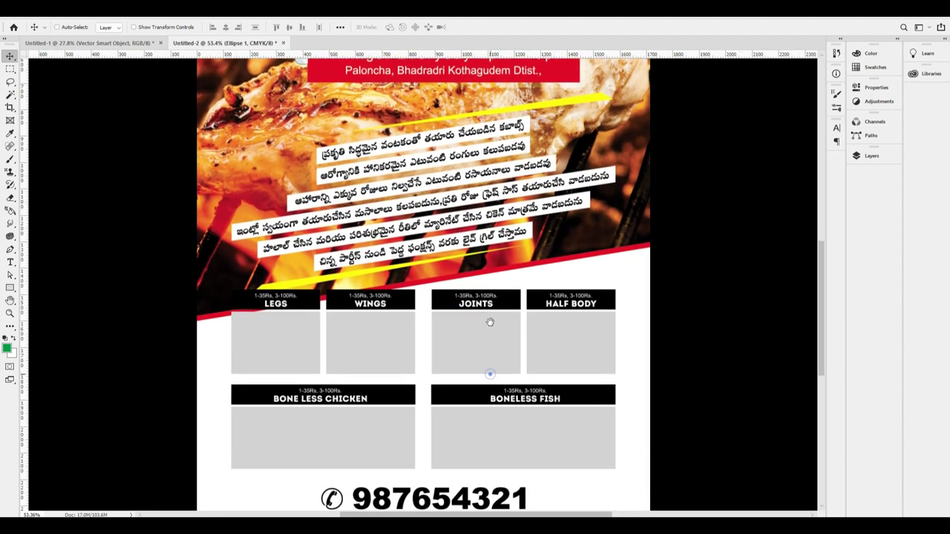
pyautogui.scroll(1, 324, 309)
pyautogui.rightClick(311, 299)
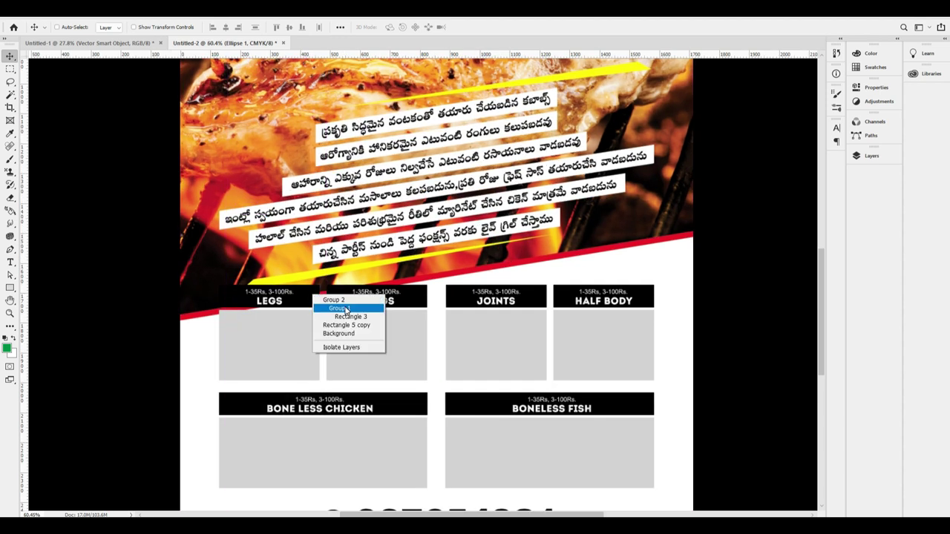
pyautogui.click(332, 313)
pyautogui.scroll(3, 332, 313)
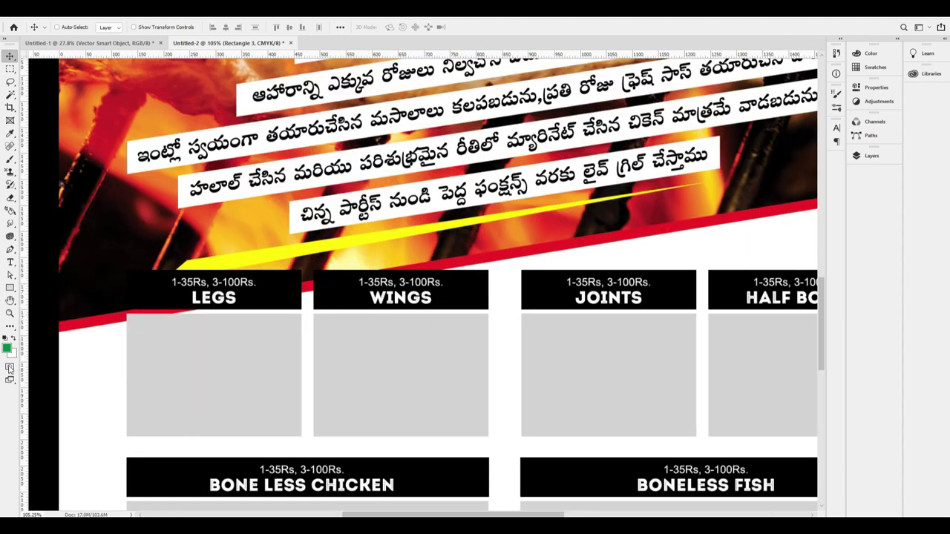
pyautogui.click(8, 348)
pyautogui.click(99, 319)
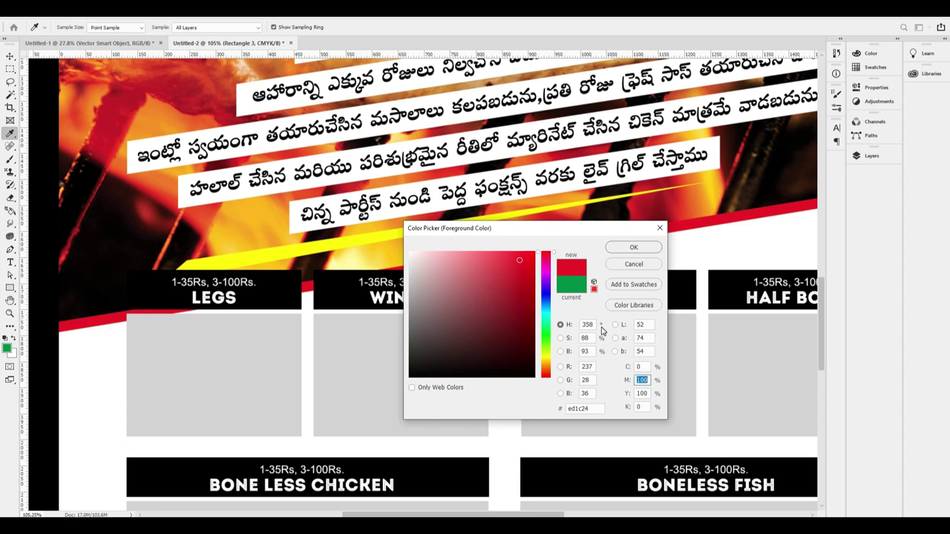
pyautogui.click(520, 286)
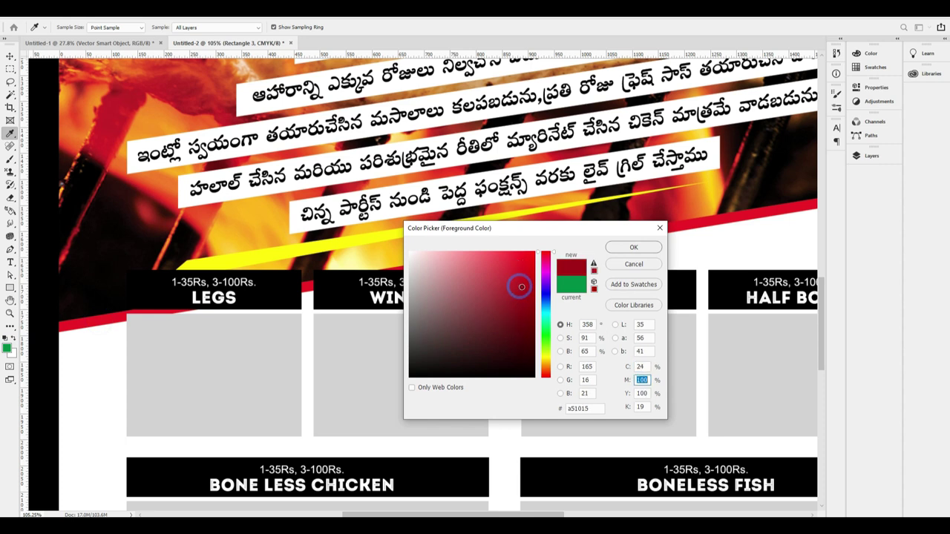
pyautogui.press('Return')
pyautogui.hotkey('ctrl', 'BackSpace')
pyautogui.hotkey('alt', 'BackSpace')
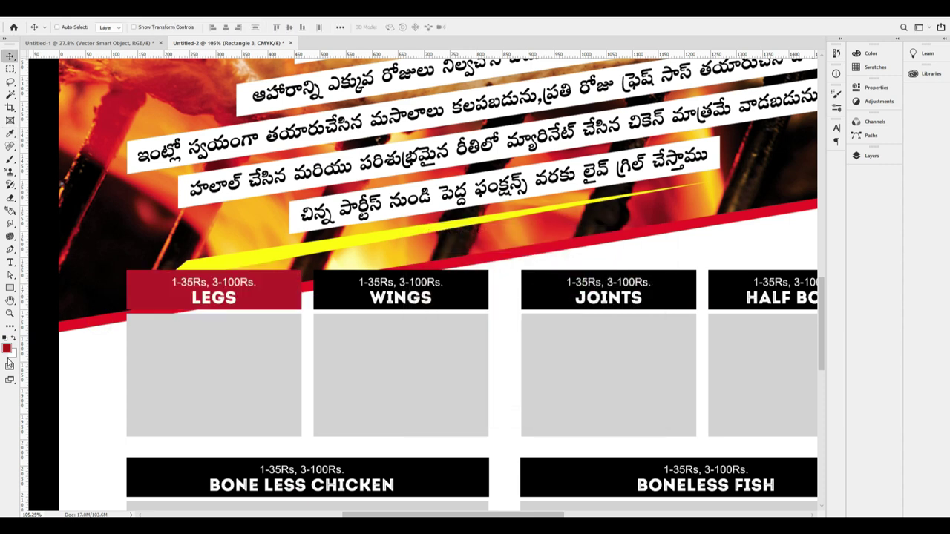
# Step: Brighten the LEGS header bar's fill to the red da2027
pyautogui.click(8, 348)
pyautogui.click(516, 270)
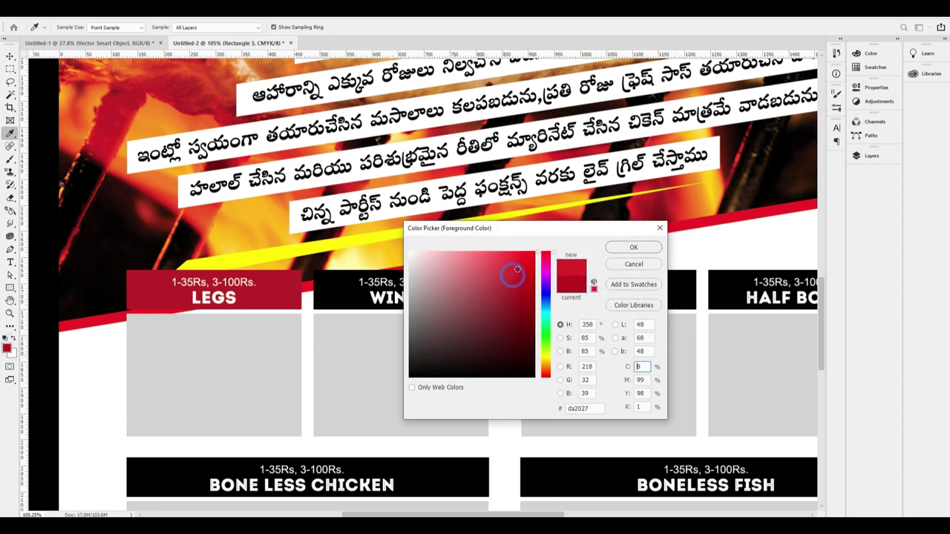
pyautogui.press('Return')
pyautogui.press('v')
pyautogui.hotkey('alt', 'BackSpace')
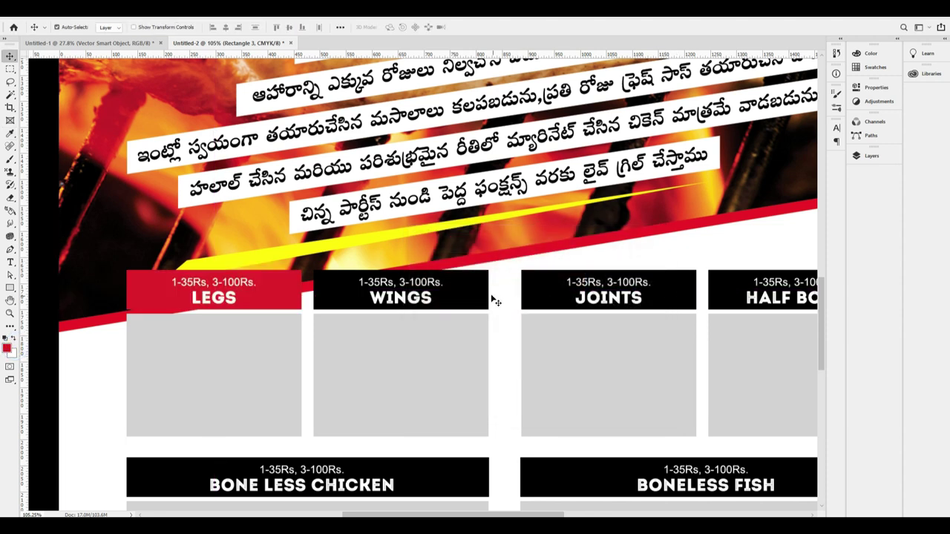
# Step: Set the background colour to cyan 100% with no magenta, yellow or black, and fill the WINGS header bar with it
pyautogui.click(12, 352)
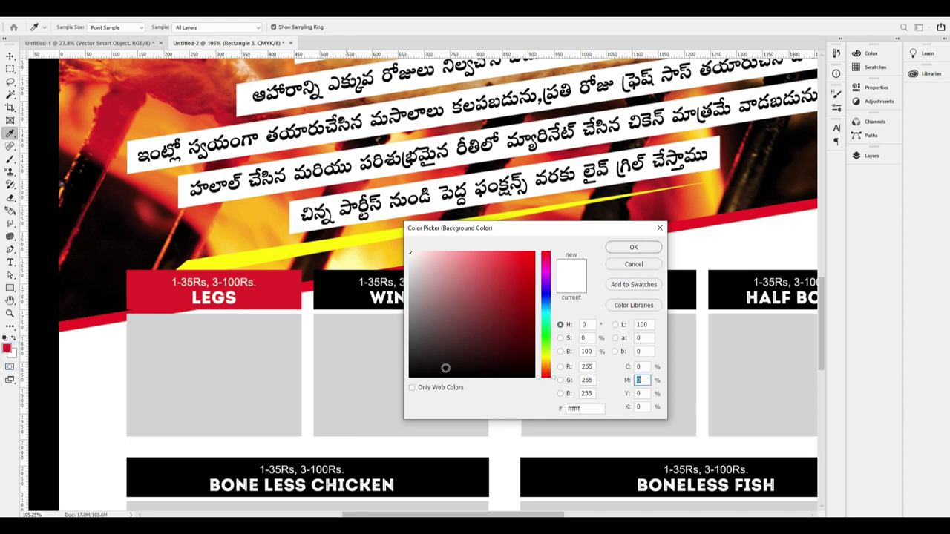
pyautogui.hotkey('shift', 'Tab')
pyautogui.write('50')
pyautogui.press('Tab')
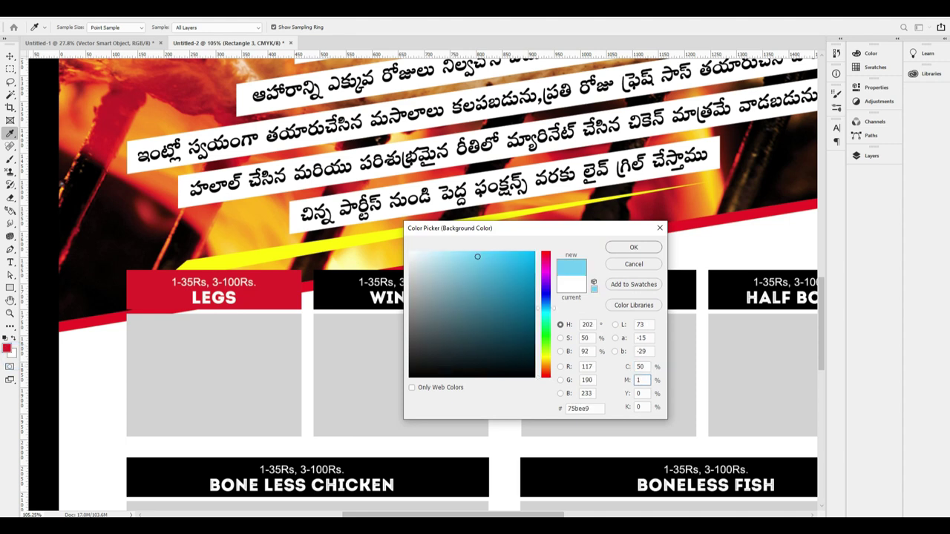
pyautogui.write('100100')
pyautogui.press('Tab')
pyautogui.write('0')
pyautogui.press('Tab')
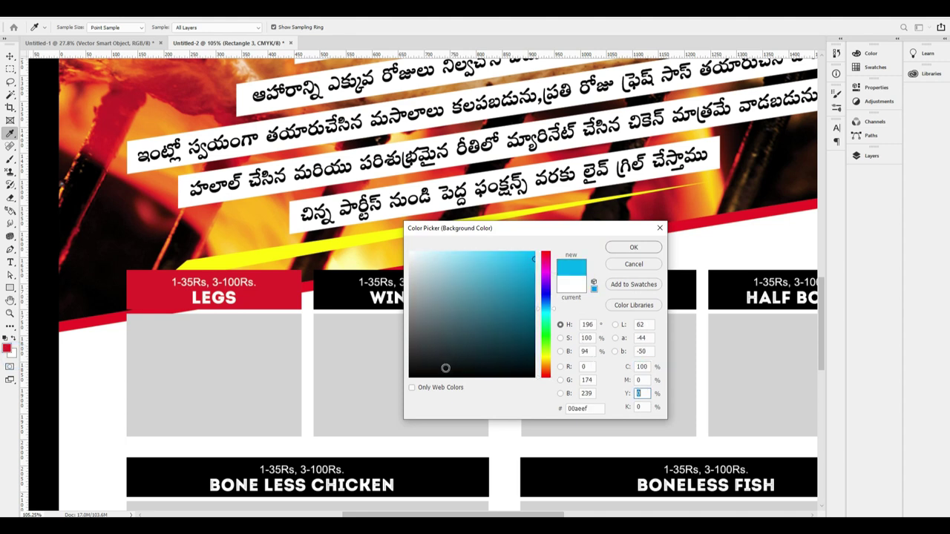
pyautogui.press('Return')
pyautogui.press('v')
pyautogui.hotkey('alt', 'BackSpace')
pyautogui.hotkey('ctrl', 'BackSpace')
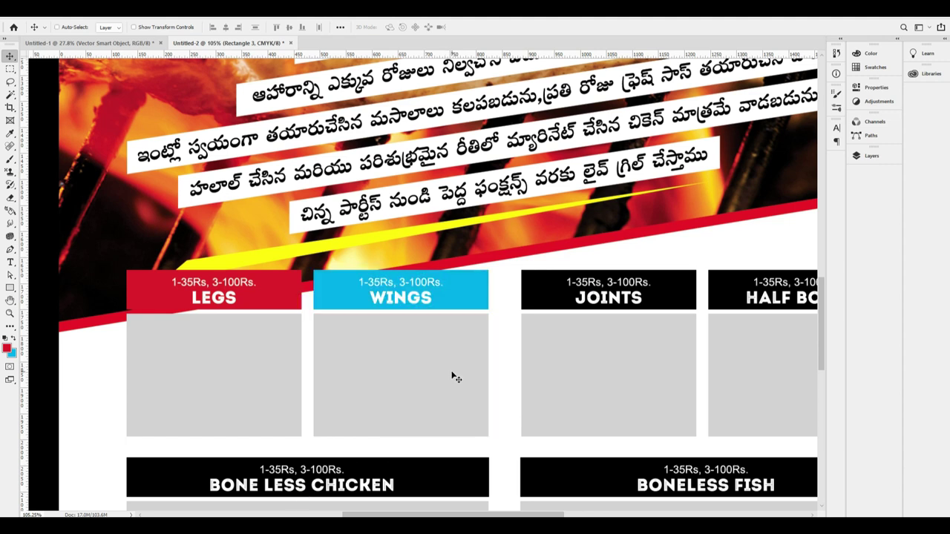
# Step: Fill the JOINTS header bar with the same red as LEGS and the HALF BODY header bar with the same cyan as WINGS
pyautogui.moveTo(450, 371); pyautogui.dragTo(419, 374)
pyautogui.moveTo(472, 295); pyautogui.dragTo(443, 297)
pyautogui.hotkey('ctrl', 'z')
pyautogui.hotkey('ctrl', 'BackSpace')
pyautogui.hotkey('alt', 'BackSpace')
pyautogui.click(656, 298)
pyautogui.hotkey('ctrl', 'BackSpace')
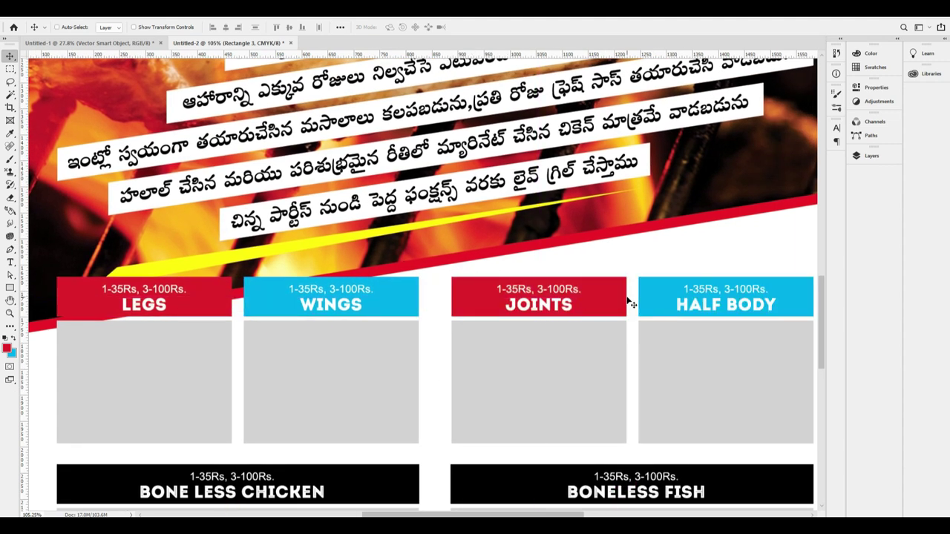
# Step: Fill the BONE LESS CHICKEN header bar with dark green: cyan 100%, magenta 0%, yellow 100%, black 50%
pyautogui.scroll(-3, 446, 385)
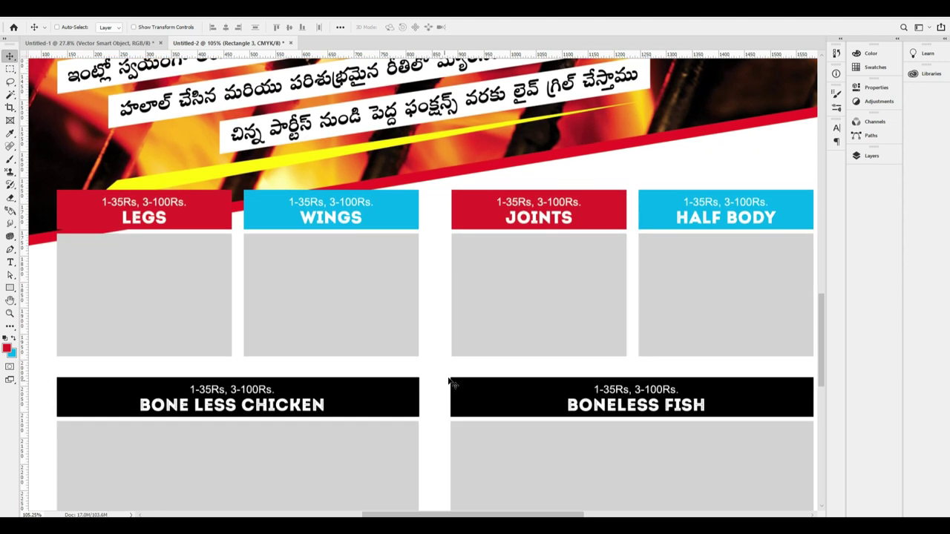
pyautogui.moveTo(420, 403); pyautogui.dragTo(423, 379)
pyautogui.hotkey('ctrl', 'z')
pyautogui.click(6, 348)
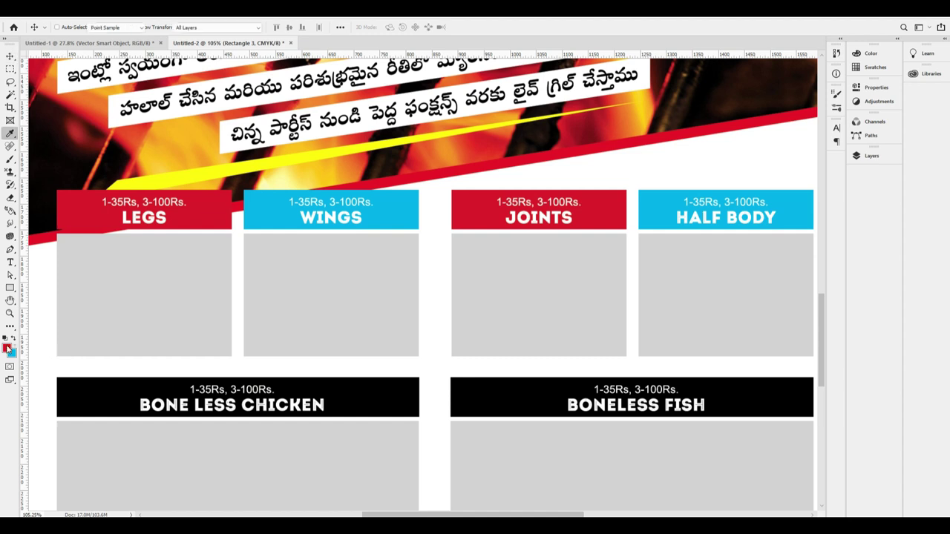
pyautogui.write('100')
pyautogui.press('Tab')
pyautogui.write('0')
pyautogui.press('Tab')
pyautogui.write('100')
pyautogui.press('Tab')
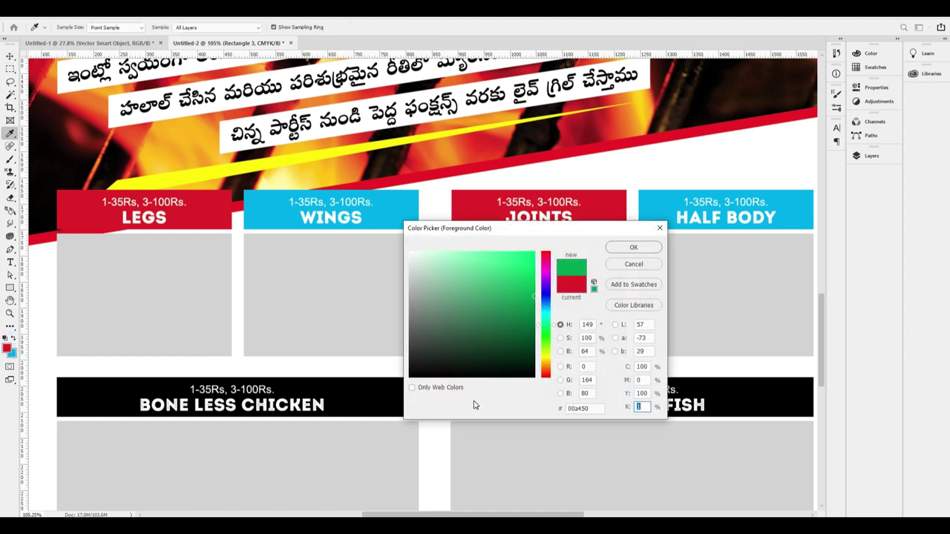
pyautogui.write('50')
pyautogui.press('Return')
pyautogui.hotkey('alt', 'BackSpace')
# Step: Fill the BONELESS FISH header bar with purple using cyan 80% and magenta 100%
pyautogui.click(518, 400)
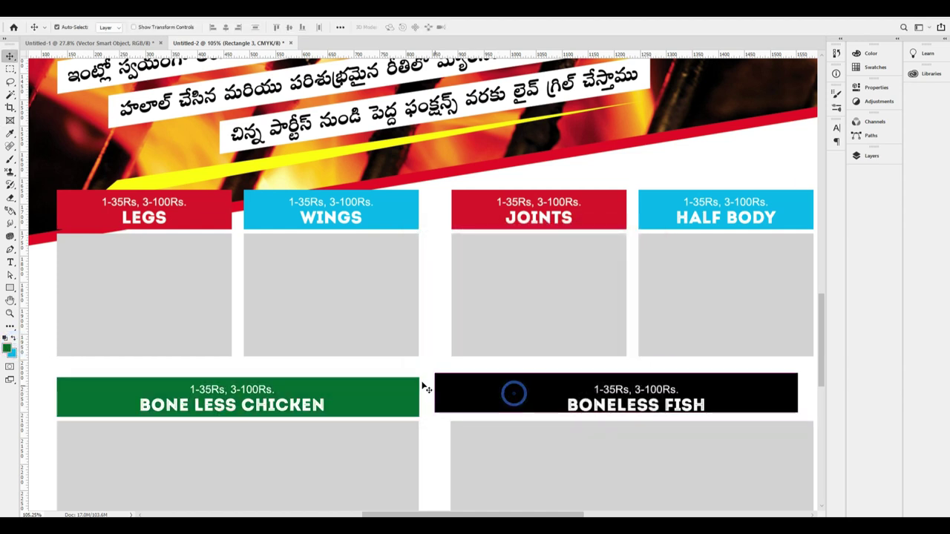
pyautogui.click(8, 347)
pyautogui.hotkey('shift', 'Tab')
pyautogui.write('80')
pyautogui.press('Tab')
pyautogui.write('100')
pyautogui.press('Return')
pyautogui.press('v')
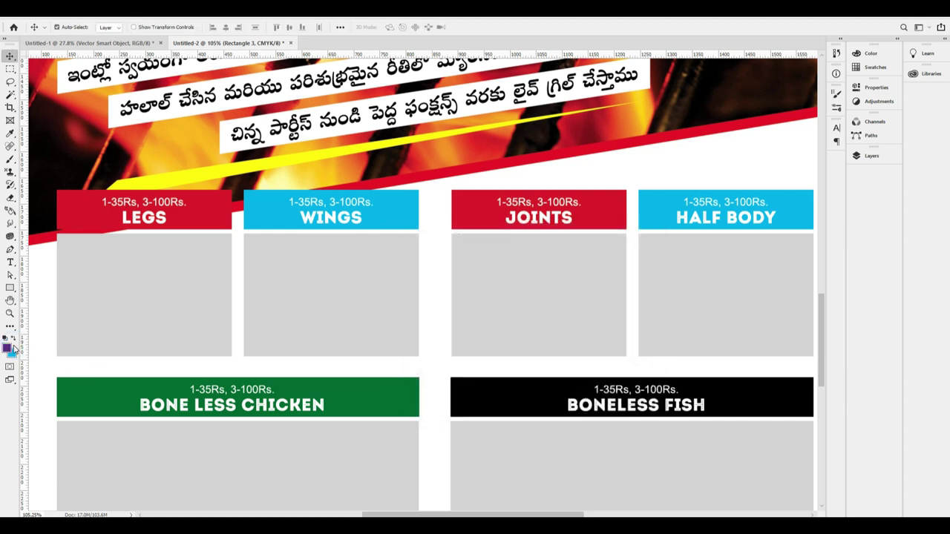
pyautogui.hotkey('alt', 'BackSpace')
# Step: Align the phone number line to the horizontal centre of the flyer
pyautogui.scroll(-3, 539, 426)
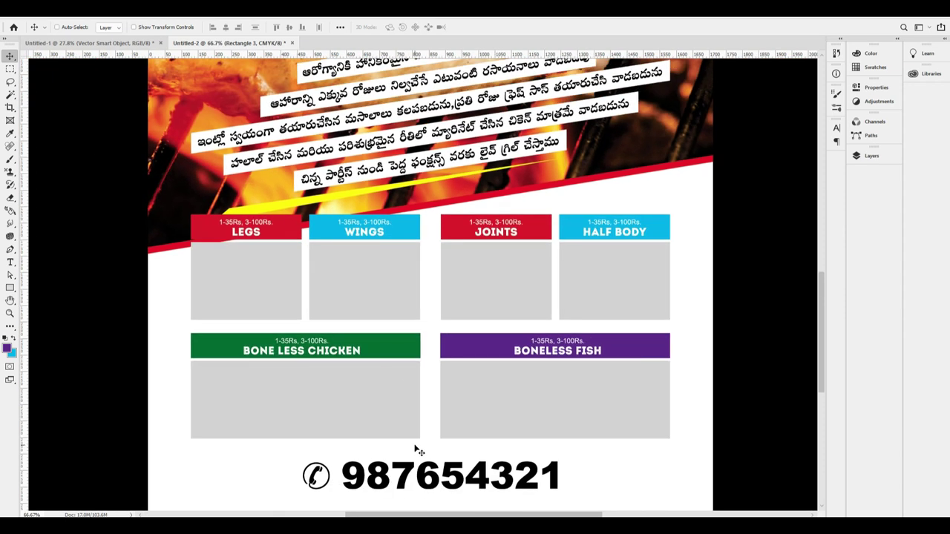
pyautogui.scroll(-2, 428, 437)
pyautogui.moveTo(438, 436); pyautogui.dragTo(435, 420)
pyautogui.hotkey('ctrl', 'z')
pyautogui.hotkey('ctrl', 'a')
pyautogui.click(225, 25)
pyautogui.click(233, 27)
pyautogui.hotkey('ctrl', 'd')
# Step: Recolour the phone number line dark blue with cyan 100% and magenta 100%
pyautogui.click(8, 349)
pyautogui.hotkey('shift', 'Tab')
pyautogui.write('100')
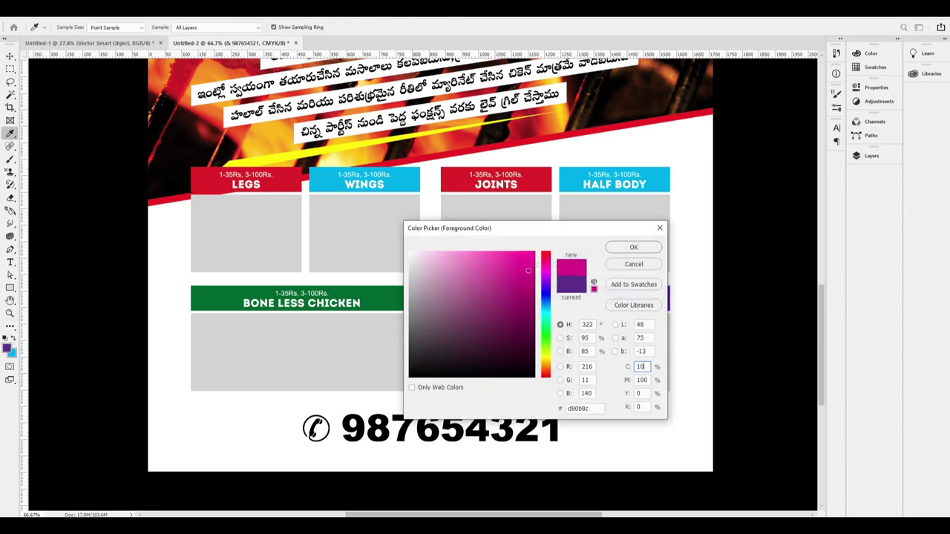
pyautogui.press('Return')
pyautogui.hotkey('alt', 'BackSpace')
# Step: Add a white stroke around the phone number text as a layer style
pyautogui.hotkey('alt', 'l')
pyautogui.press('y')
pyautogui.press('k')
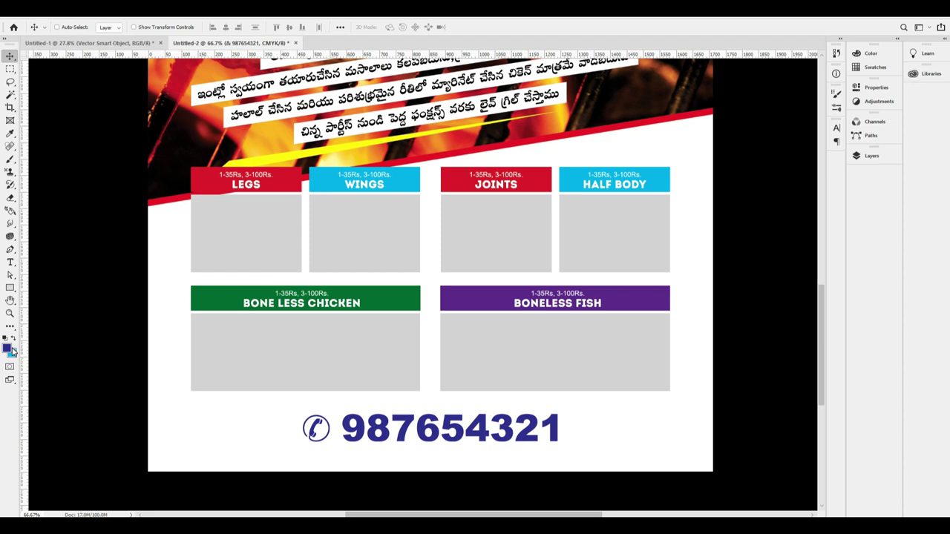
pyautogui.click(745, 154)
pyautogui.click(737, 144)
# Step: Enable a drop shadow on the phone number coloured with cyan 45%, magenta 0%, yellow 100% and black 0%
pyautogui.click(568, 283)
pyautogui.click(783, 133)
pyautogui.write('45')
pyautogui.press('Tab')
pyautogui.write('0')
pyautogui.press('Tab')
pyautogui.write('100')
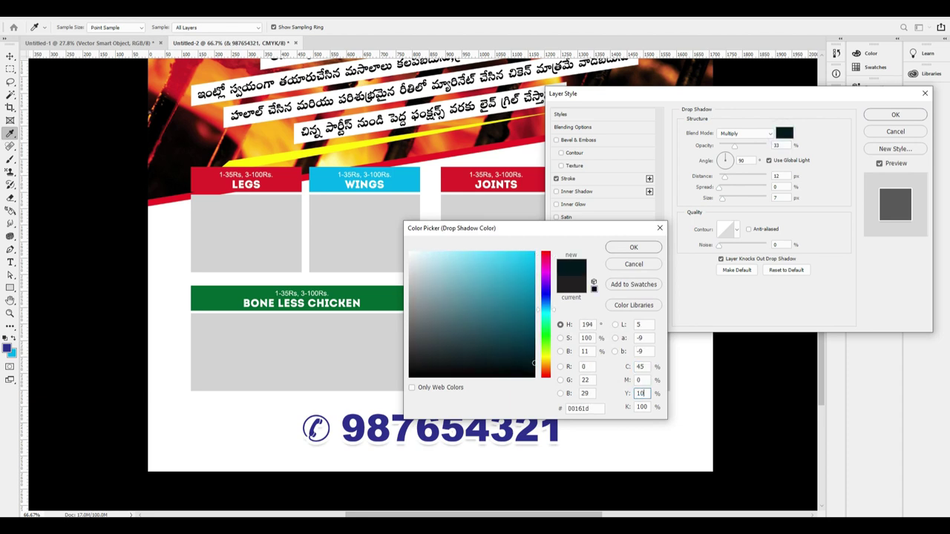
pyautogui.press('Tab')
pyautogui.write('0')
pyautogui.press('Return')
# Step: Set the phone number's shadow to Normal blending at 100% opacity, distance about 21 px and size 13 px, and apply the style
pyautogui.click(744, 133)
pyautogui.click(737, 144)
pyautogui.moveTo(743, 147); pyautogui.dragTo(765, 147)
pyautogui.moveTo(718, 198); pyautogui.dragTo(727, 199)
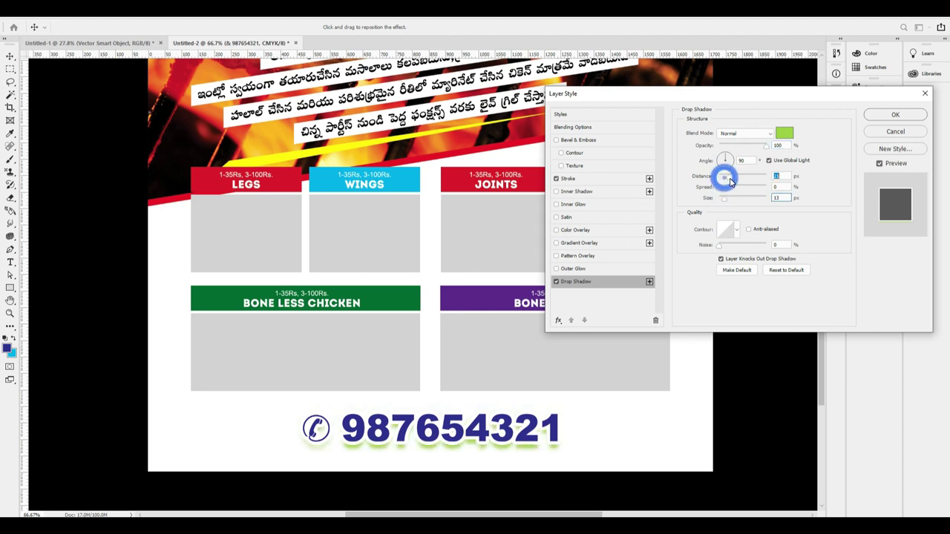
pyautogui.press('Return')
# Step: Draw a dark blue rectangle about 894 by 162 px over the phone number and centre it horizontally on the flyer
pyautogui.hotkey('ctrl', '1')
pyautogui.moveTo(527, 347); pyautogui.dragTo(524, 205)
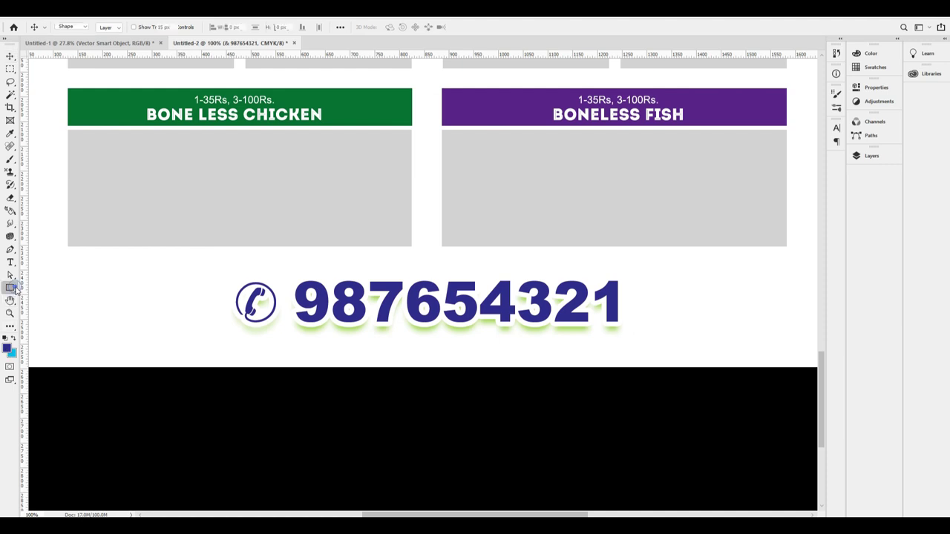
pyautogui.click(10, 288)
pyautogui.moveTo(215, 268); pyautogui.dragTo(658, 348)
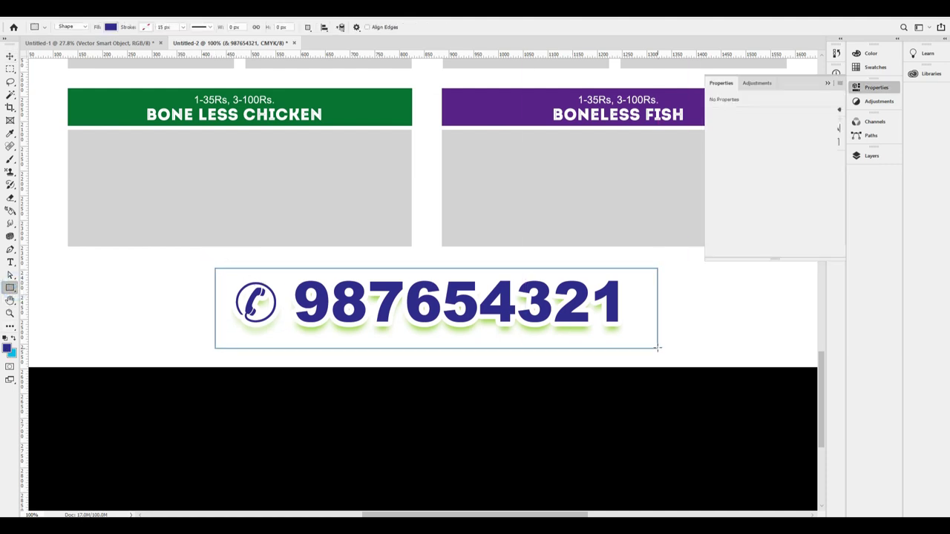
pyautogui.click(10, 54)
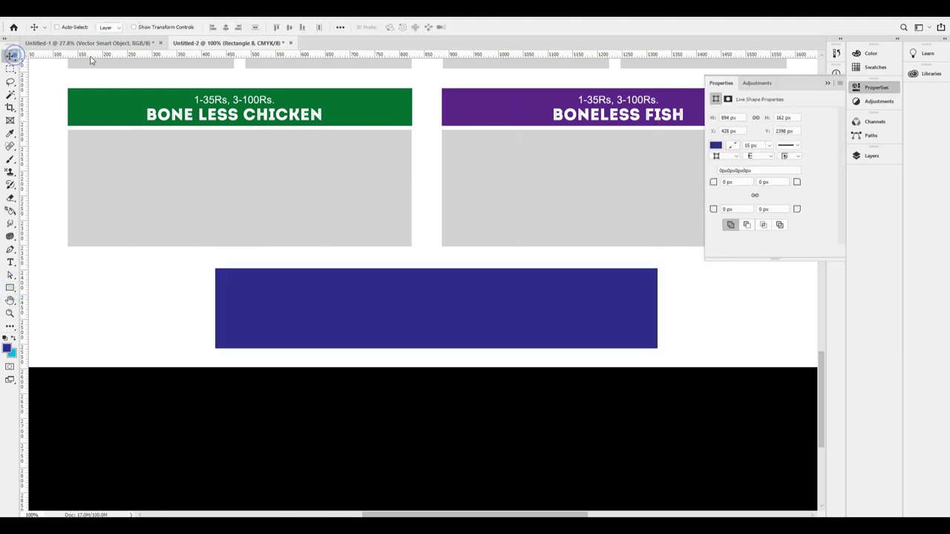
pyautogui.click(226, 27)
pyautogui.press('Left')
pyautogui.press('Up')
pyautogui.press('Down')
# Step: Round the blue rectangle's top-left and bottom-right corners to 150 px
pyautogui.write('415')
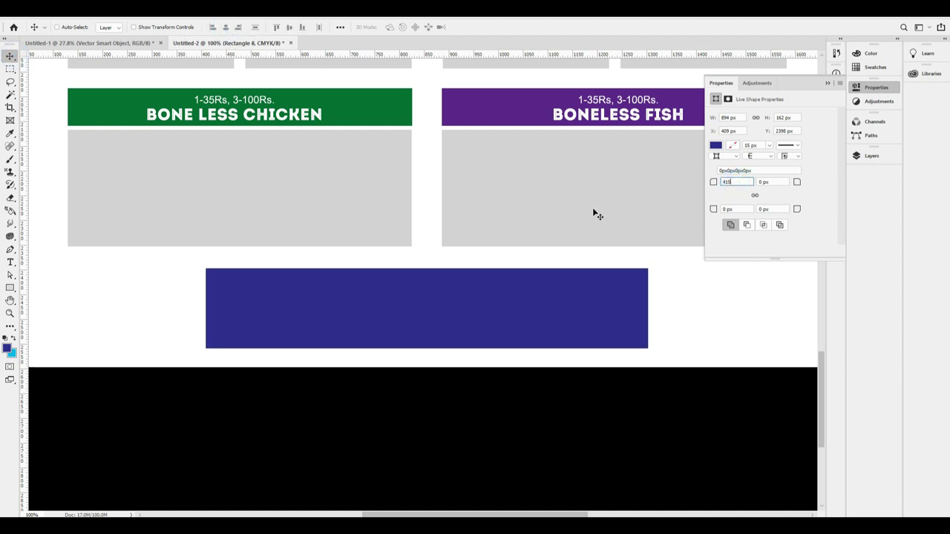
pyautogui.write('0')
pyautogui.press('Tab')
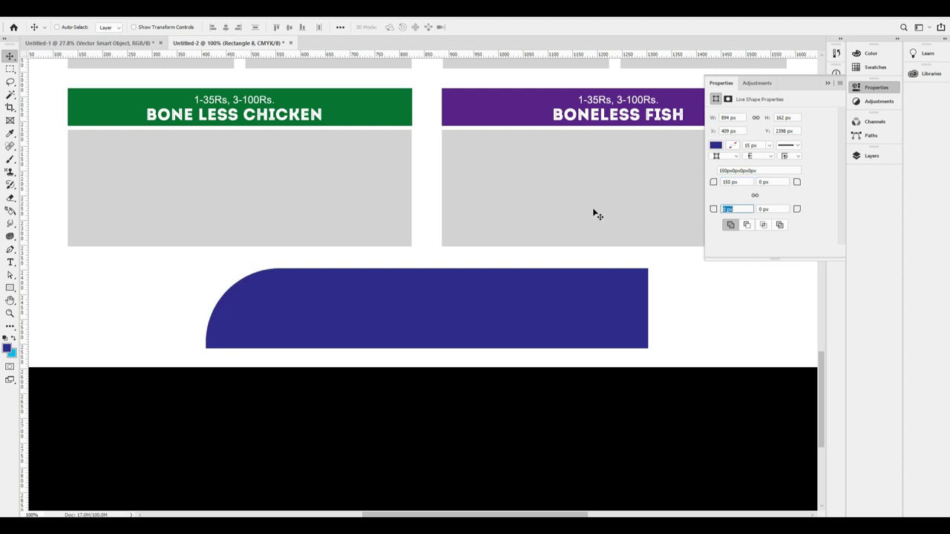
pyautogui.write('150')
pyautogui.press('Tab')
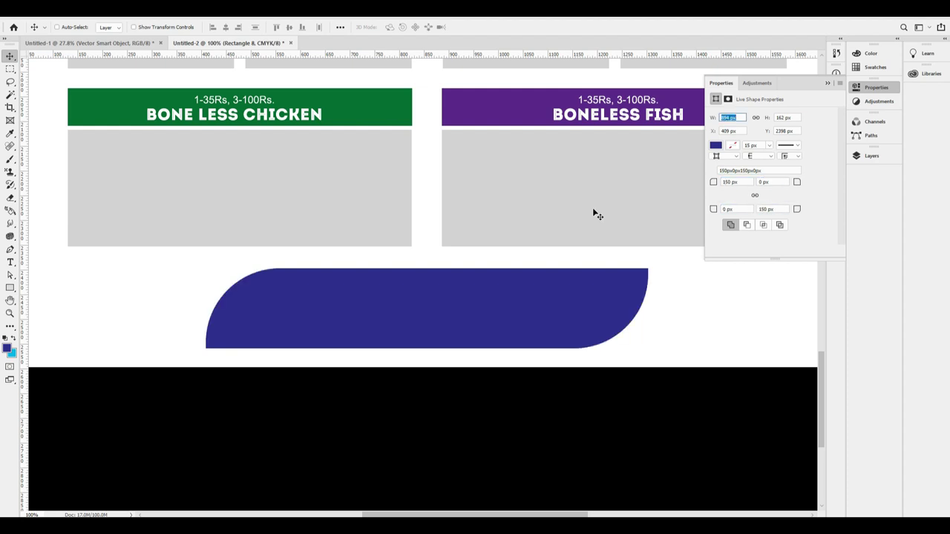
# Step: Place the rounded blue shape behind the phone number and scale the number down slightly, centred on the shape
pyautogui.hotkey('ctrl', '[')
pyautogui.moveTo(565, 324); pyautogui.dragTo(600, 310)
pyautogui.hotkey('ctrl', 'z')
pyautogui.hotkey('ctrl', 't')
pyautogui.press('Return')
pyautogui.click(225, 27)
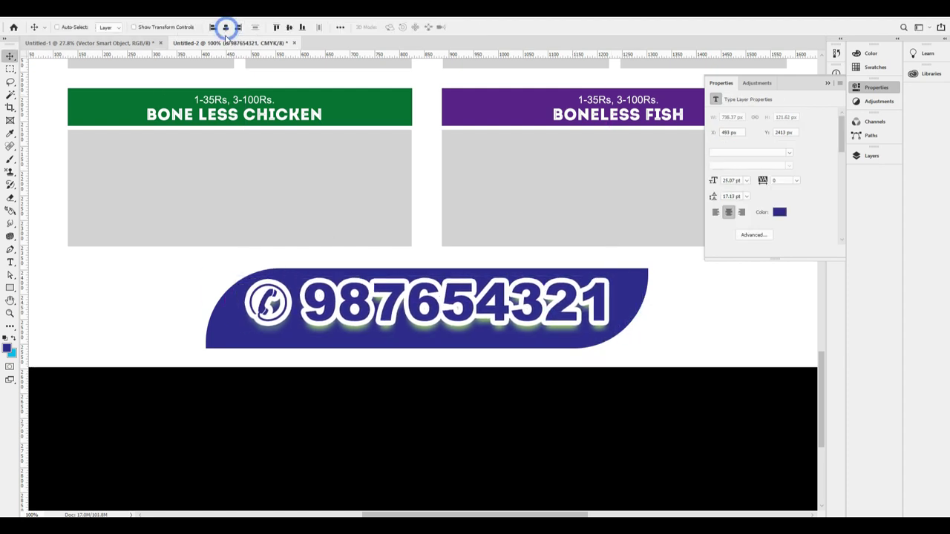
# Step: Change the fill of the rounded shape behind the phone number to a black-to-white linear gradient
pyautogui.keyDown('ctrl'); pyautogui.click(636, 271); pyautogui.keyUp('ctrl')
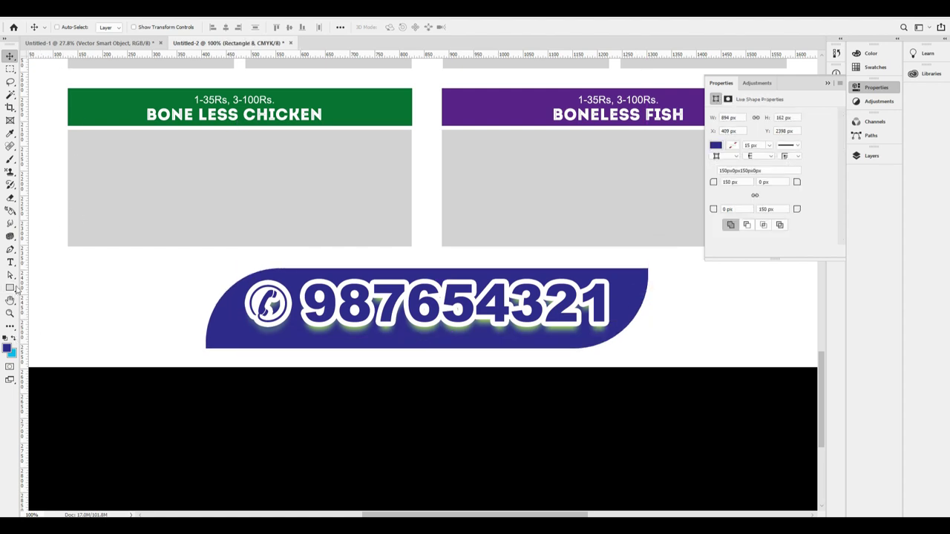
pyautogui.click(11, 288)
pyautogui.click(110, 27)
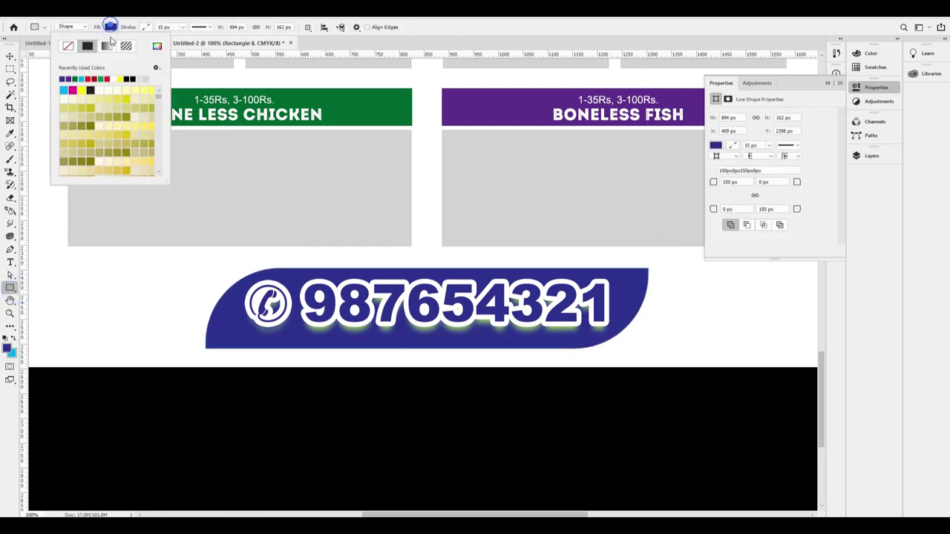
pyautogui.click(107, 46)
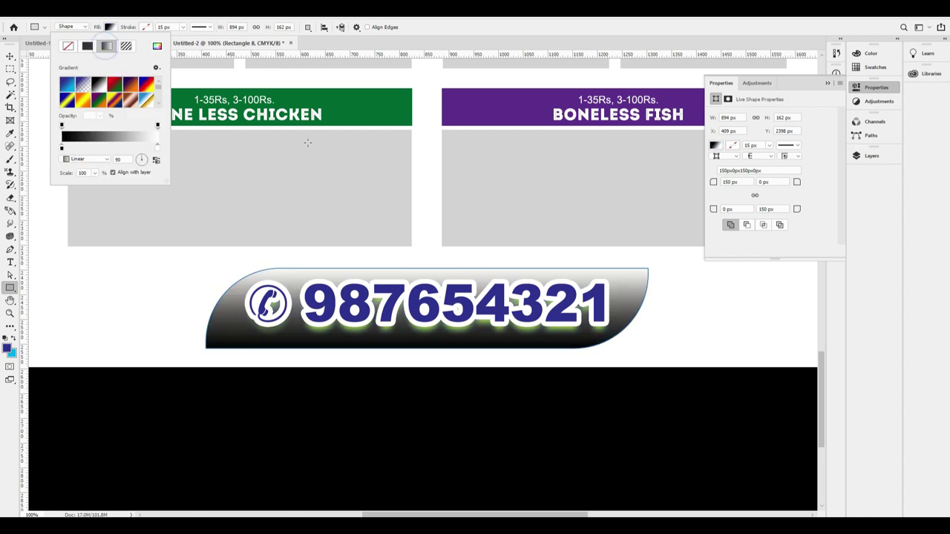
# Step: Recolour the gradient's white stop to magenta, with cyan 0, magenta 100, yellow 0 and black 0
pyautogui.doubleClick(157, 149)
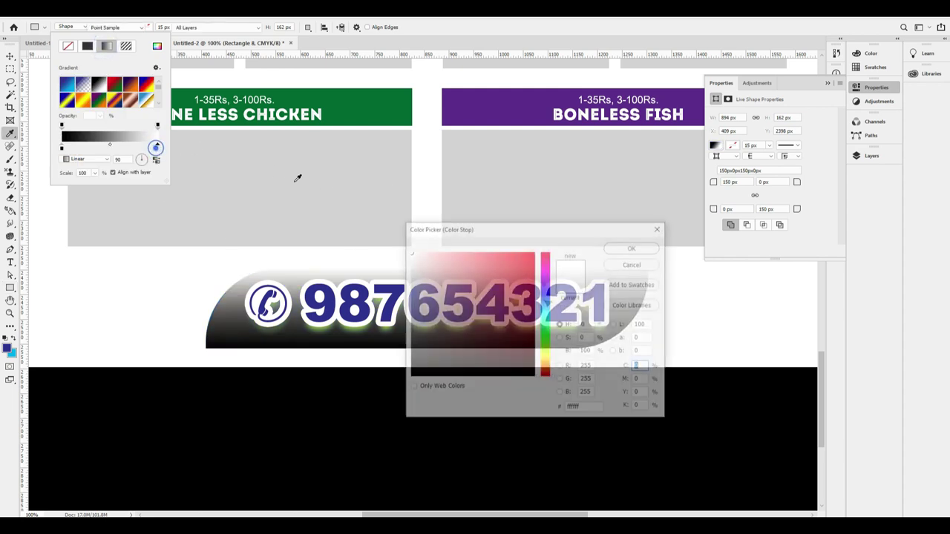
pyautogui.write('100')
pyautogui.press('Tab')
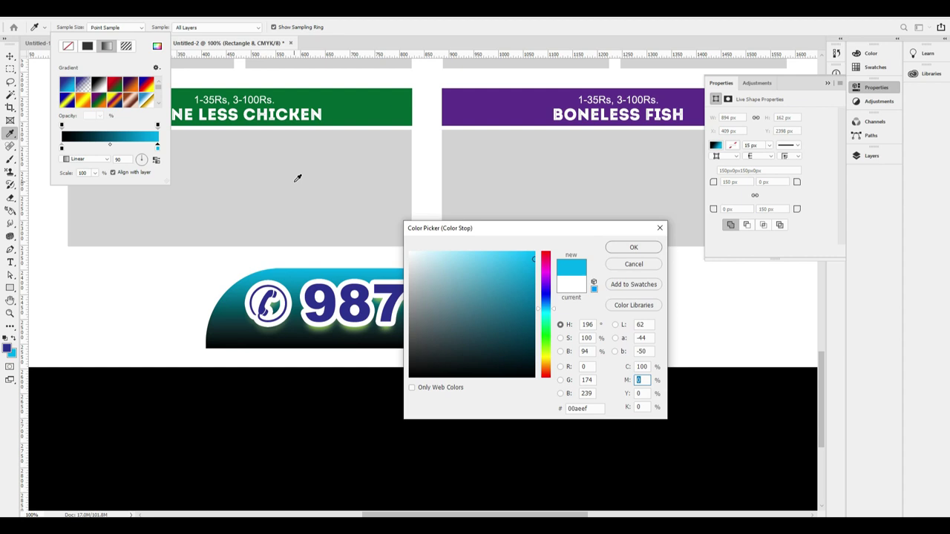
pyautogui.hotkey('shift', 'Tab')
pyautogui.write('0')
pyautogui.press('Tab')
pyautogui.write('100')
pyautogui.press('Tab')
pyautogui.press('Return')
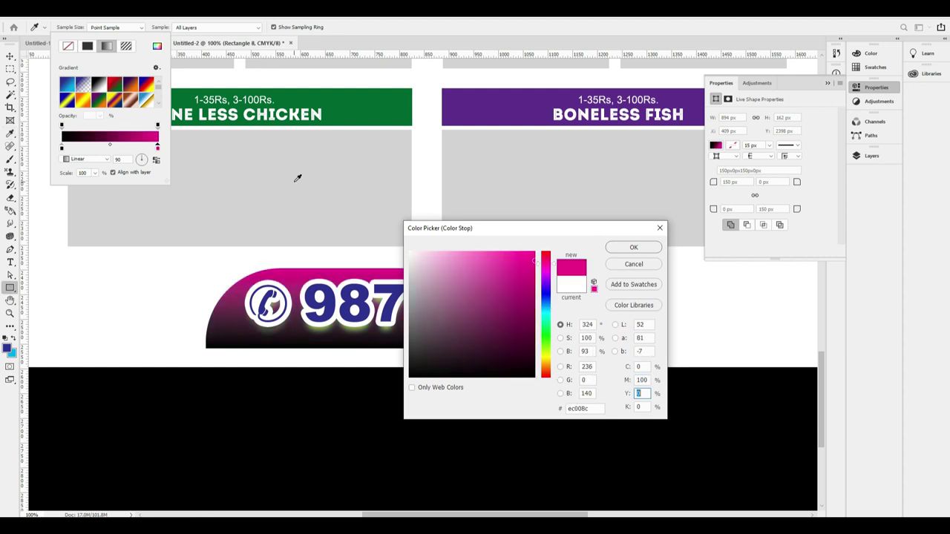
# Step: Clear the layer style from the phone number text
pyautogui.press('v')
pyautogui.moveTo(577, 317); pyautogui.dragTo(600, 270)
pyautogui.hotkey('ctrl', 'z')
pyautogui.press('F7')
pyautogui.hotkey('ctrl', 'z')
pyautogui.rightClick(789, 221)
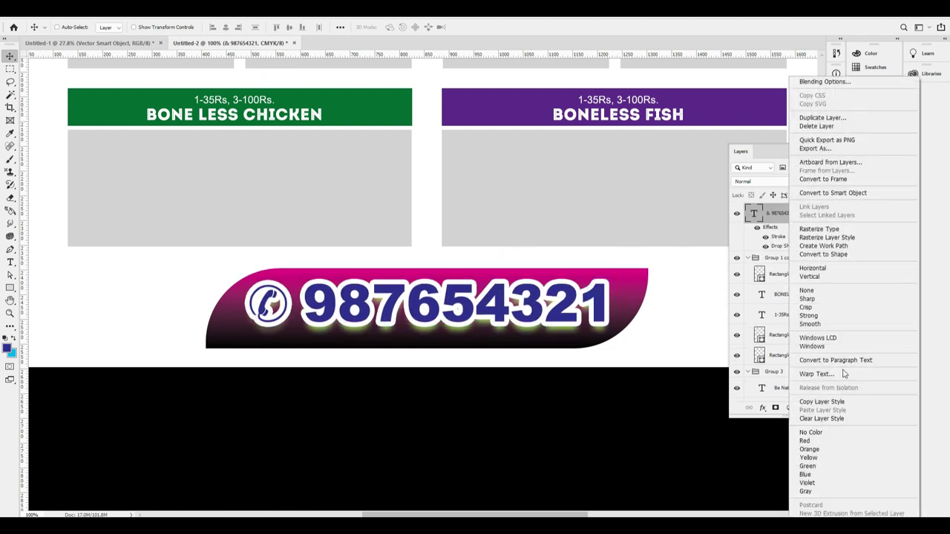
pyautogui.click(839, 418)
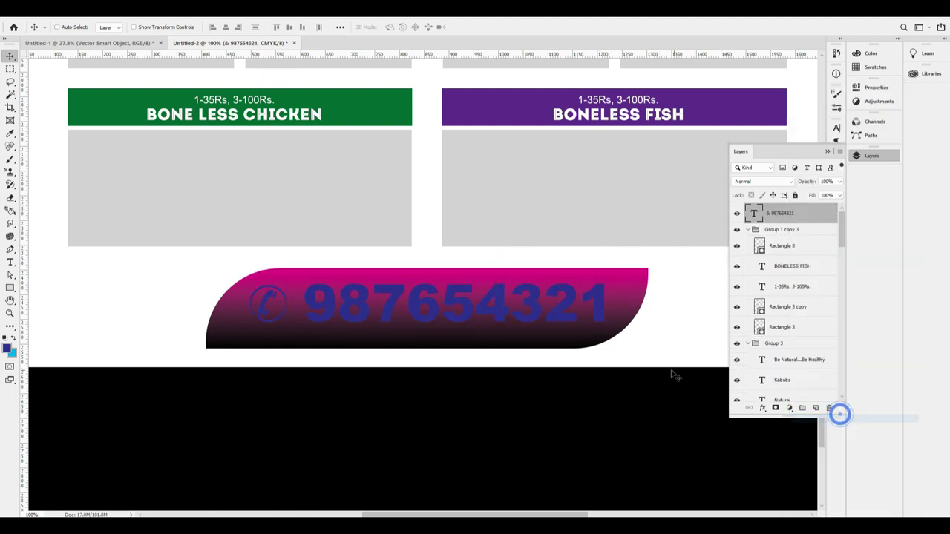
# Step: Colour the phone number yellow and give it a black Normal drop shadow at 17 px distance and 13 px size
pyautogui.click(8, 348)
pyautogui.write('00')
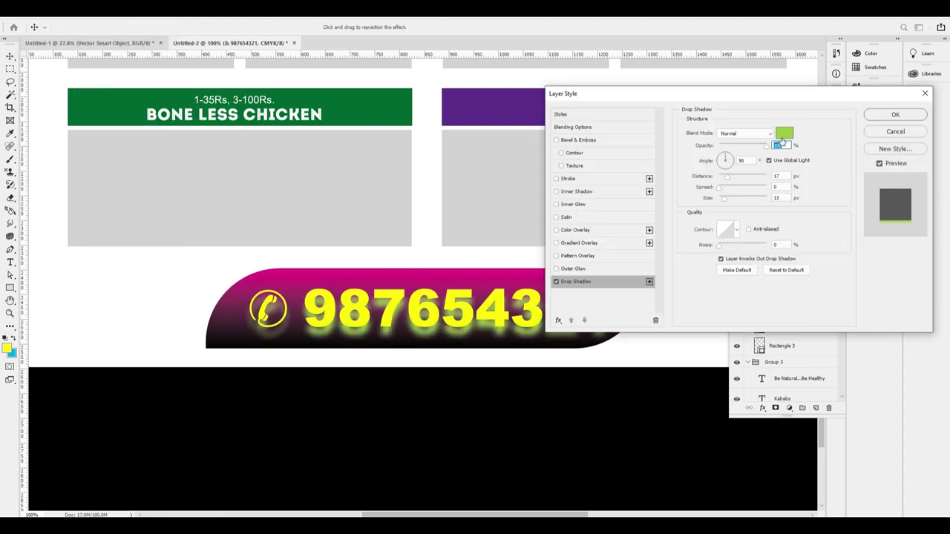
pyautogui.click(779, 134)
pyautogui.click(314, 449)
pyautogui.click(632, 246)
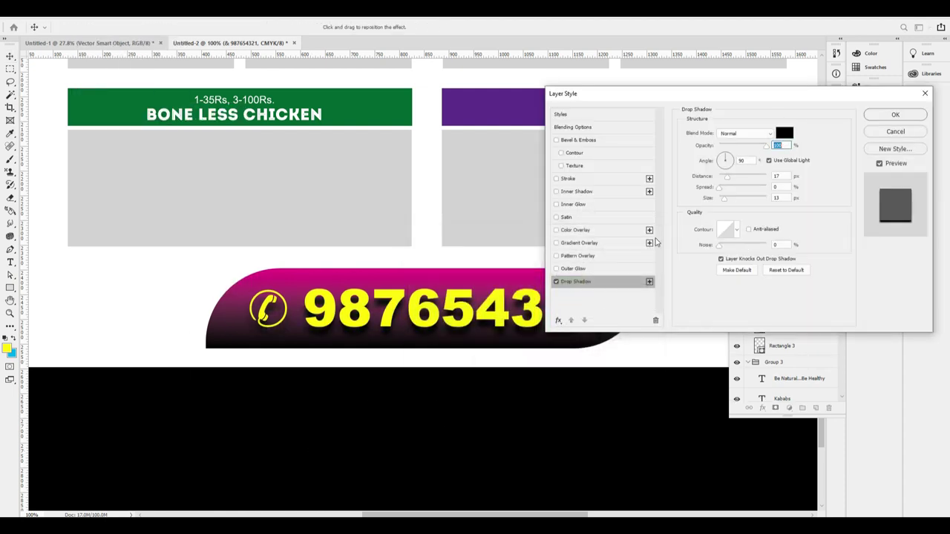
pyautogui.press('Return')
pyautogui.hotkey('ctrl', '0')
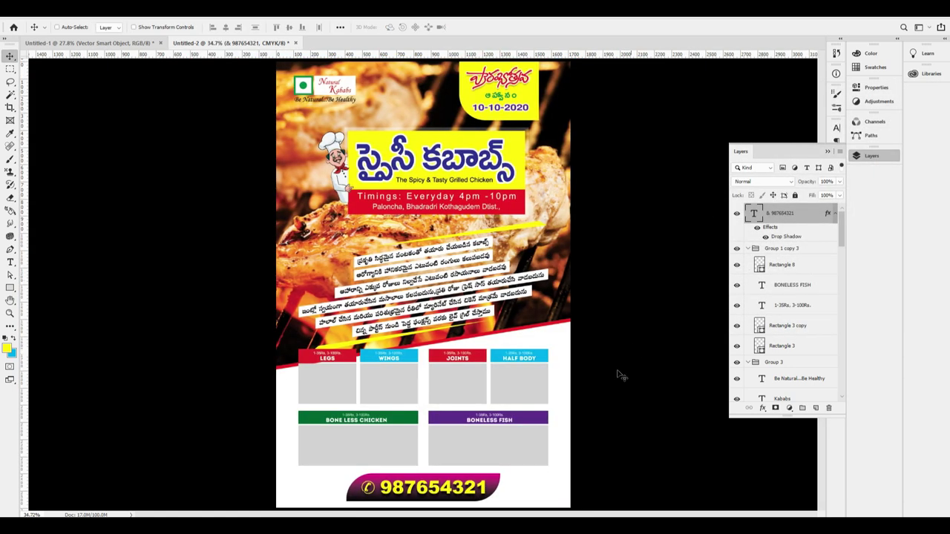
# Step: Skew the slanted description group vertically so its lines slope slightly less
pyautogui.click(872, 155)
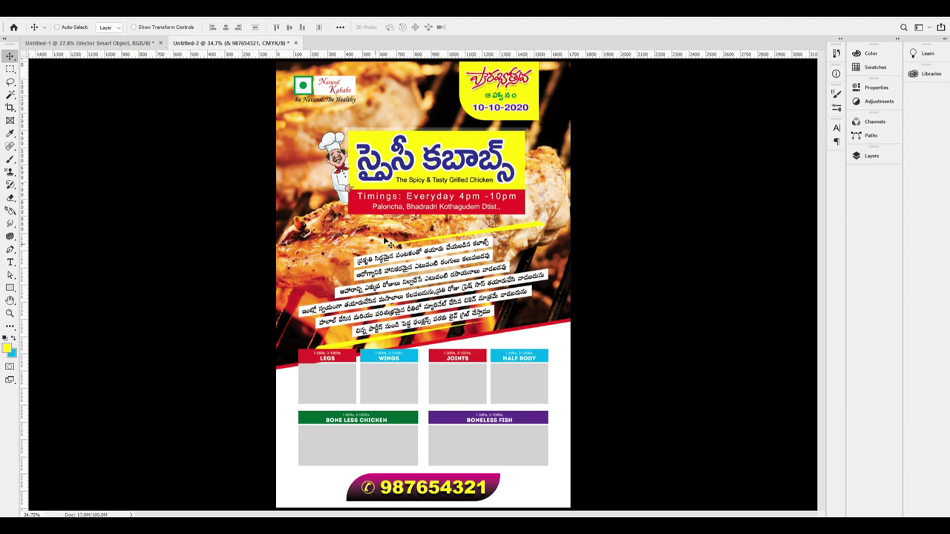
pyautogui.rightClick(464, 285)
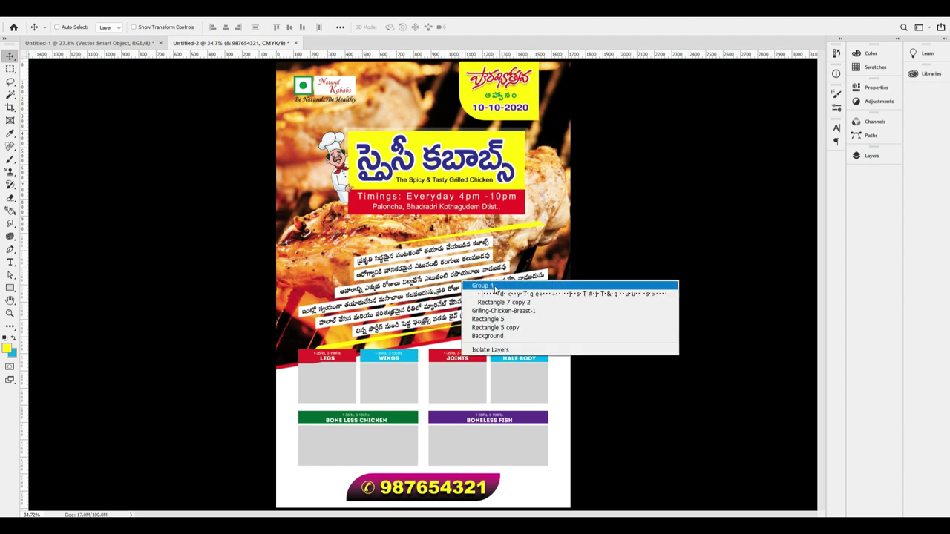
pyautogui.click(482, 286)
pyautogui.hotkey('ctrl', 't')
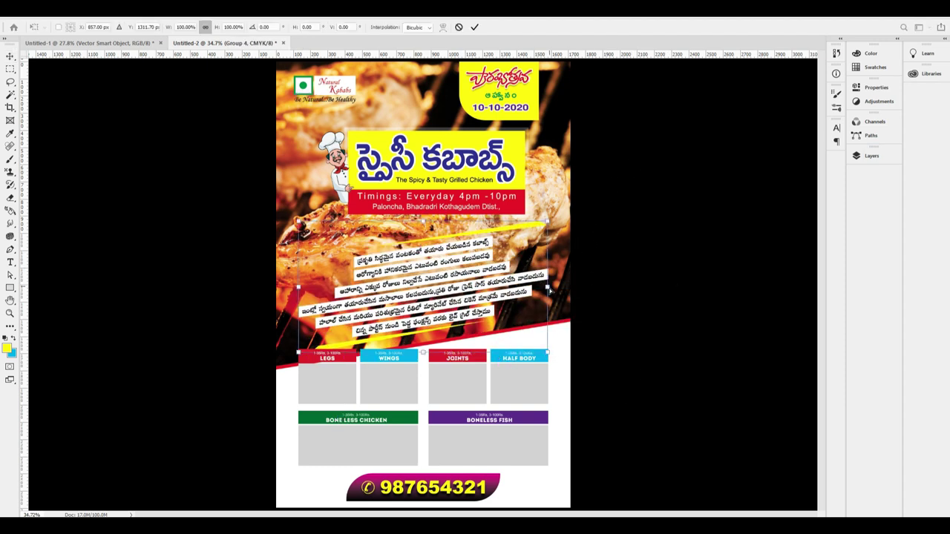
pyautogui.moveTo(549, 288); pyautogui.dragTo(550, 302)
pyautogui.press('Return')
# Step: Move the description group slightly up and centre it horizontally on the flyer
pyautogui.moveTo(489, 311); pyautogui.dragTo(488, 301)
pyautogui.hotkey('ctrl', 'a')
pyautogui.click(228, 29)
pyautogui.hotkey('ctrl', 'd')
pyautogui.hotkey('shift', 'Up')
pyautogui.hotkey('shift', 'Up')
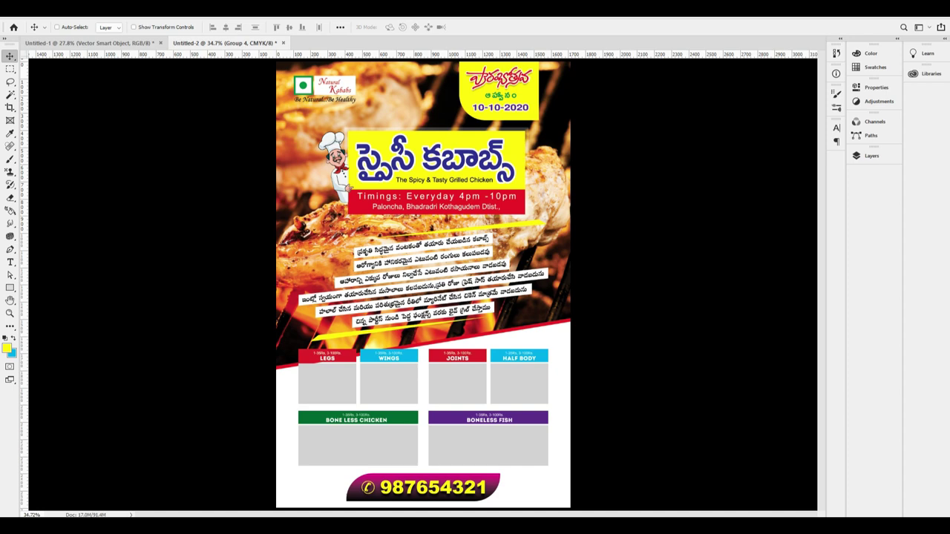
# Step: Switch to Google Chrome and open Google Images
pyautogui.press('super')
pyautogui.write('chrome')
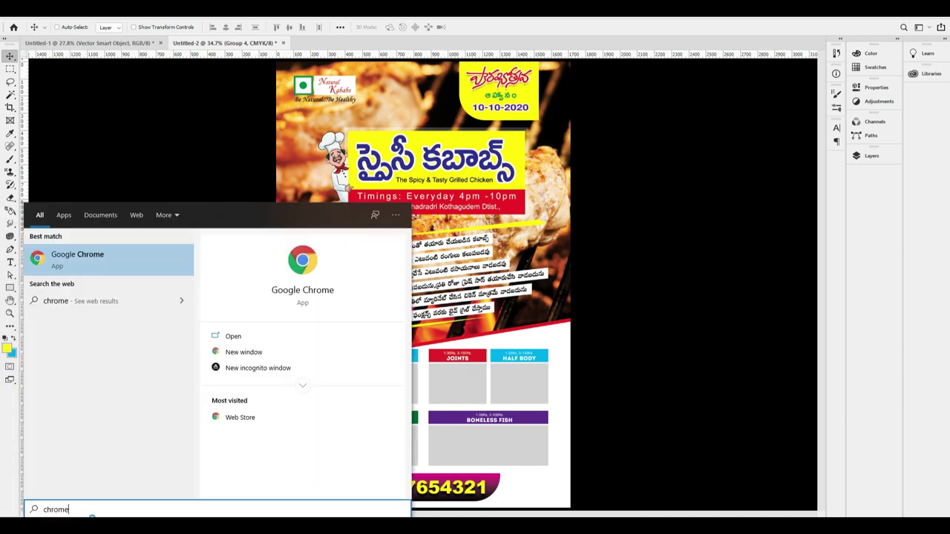
pyautogui.press('Return')
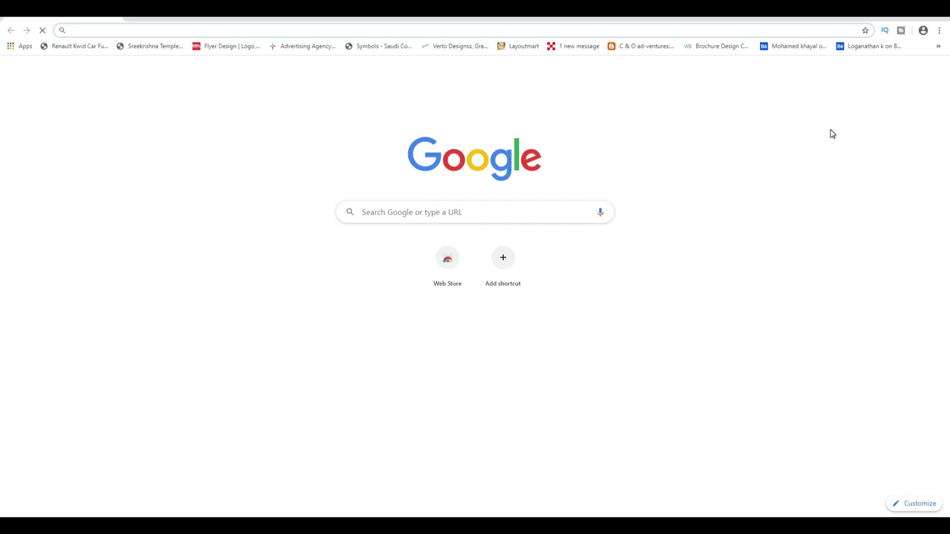
pyautogui.click(905, 72)
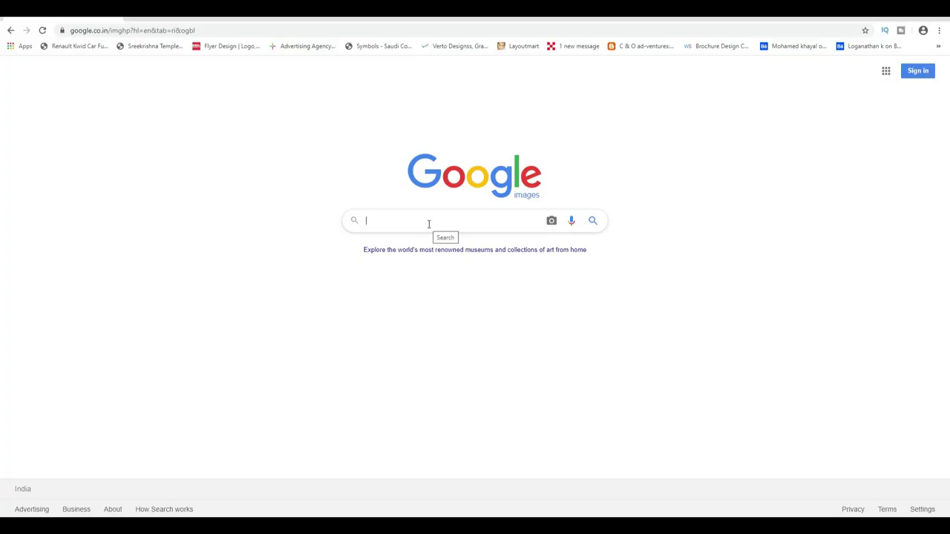
# Step: Search Google Images for "chicken"
pyautogui.write('chiken')
pyautogui.press('BackSpace')
pyautogui.press('BackSpace')
pyautogui.press('BackSpace')
pyautogui.write('c')
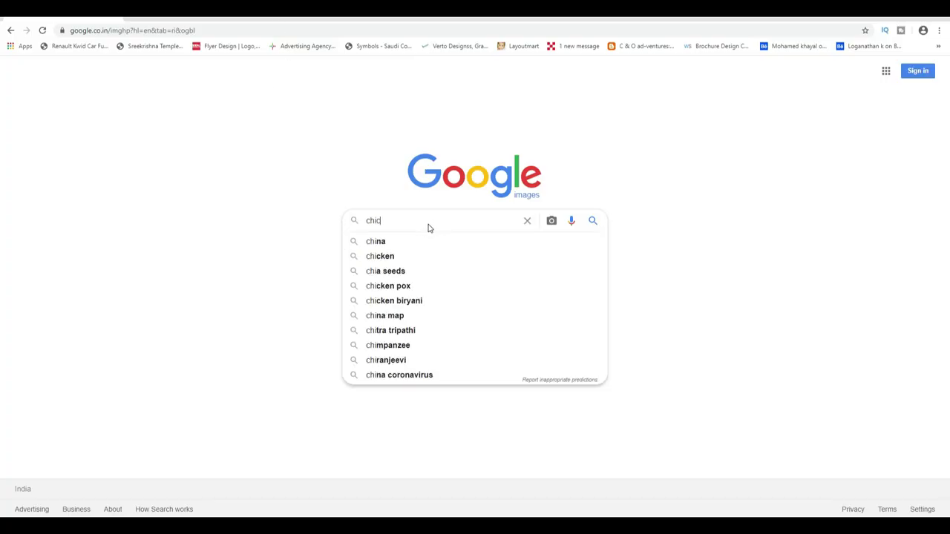
pyautogui.write('ken')
pyautogui.press('Return')
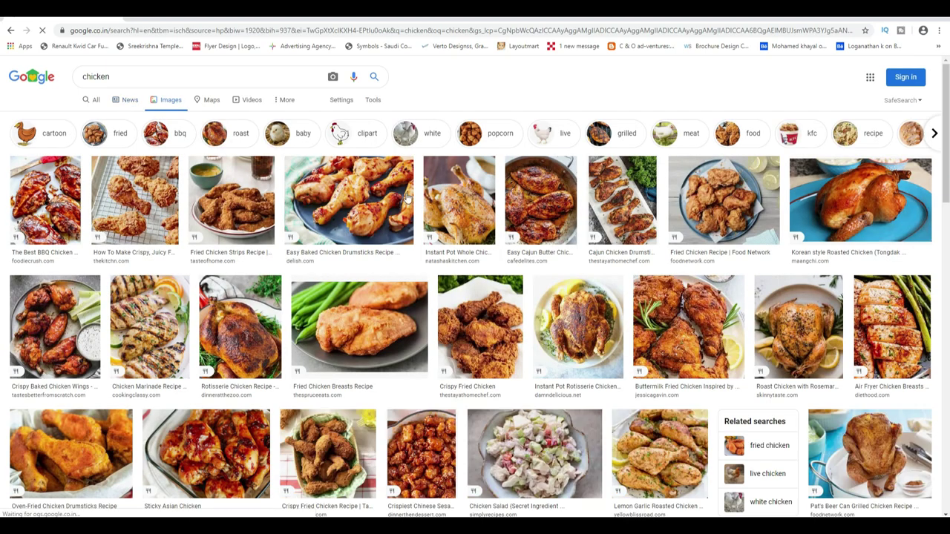
# Step: Copy the large preview of the baked chicken drumsticks picture and switch back to Photoshop
pyautogui.click(407, 197)
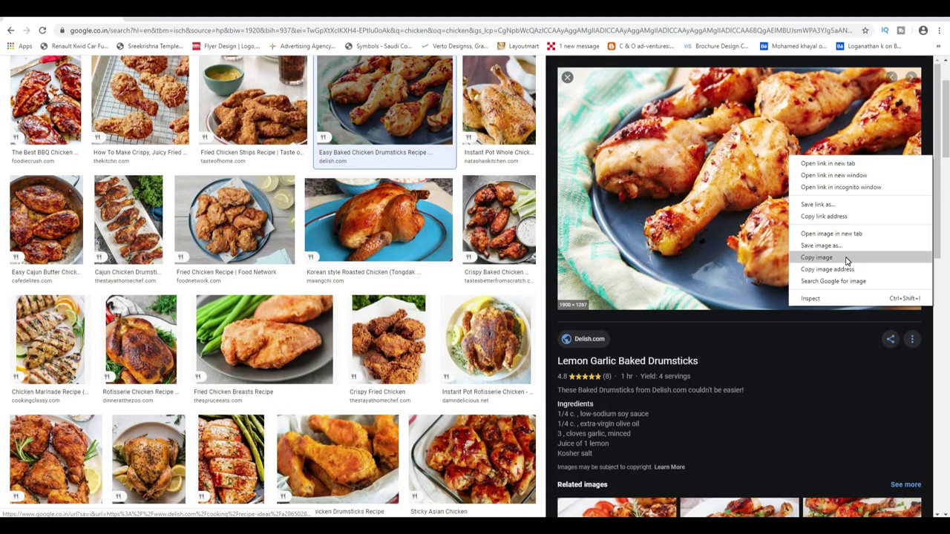
pyautogui.click(847, 257)
pyautogui.hotkey('alt', 'Tab')
# Step: Paste the copied drumsticks picture directly above the grey LEGS box and clip it to that box
pyautogui.moveTo(323, 378); pyautogui.dragTo(327, 375)
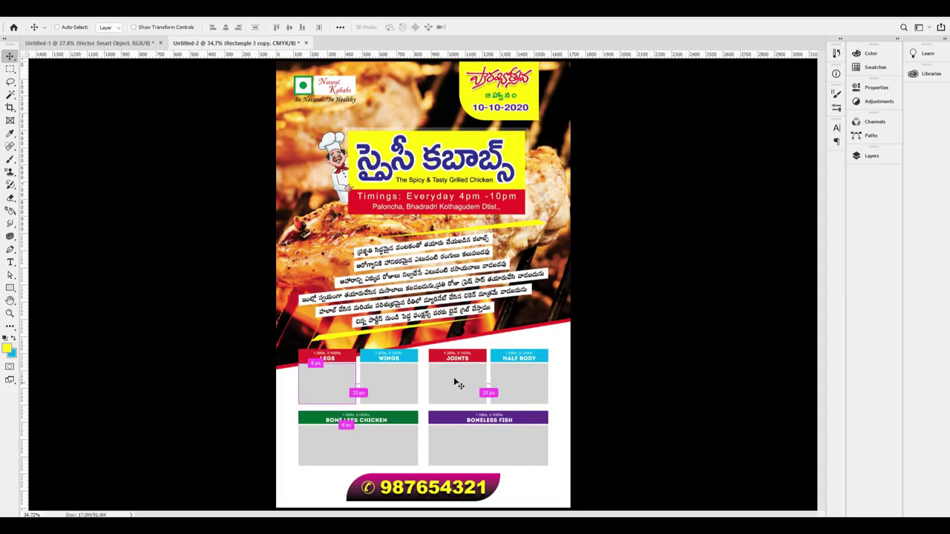
pyautogui.press('F7')
pyautogui.moveTo(430, 380); pyautogui.dragTo(464, 380)
pyautogui.moveTo(394, 399); pyautogui.dragTo(390, 316)
pyautogui.keyDown('ctrl'); pyautogui.click(259, 299); pyautogui.keyUp('ctrl')
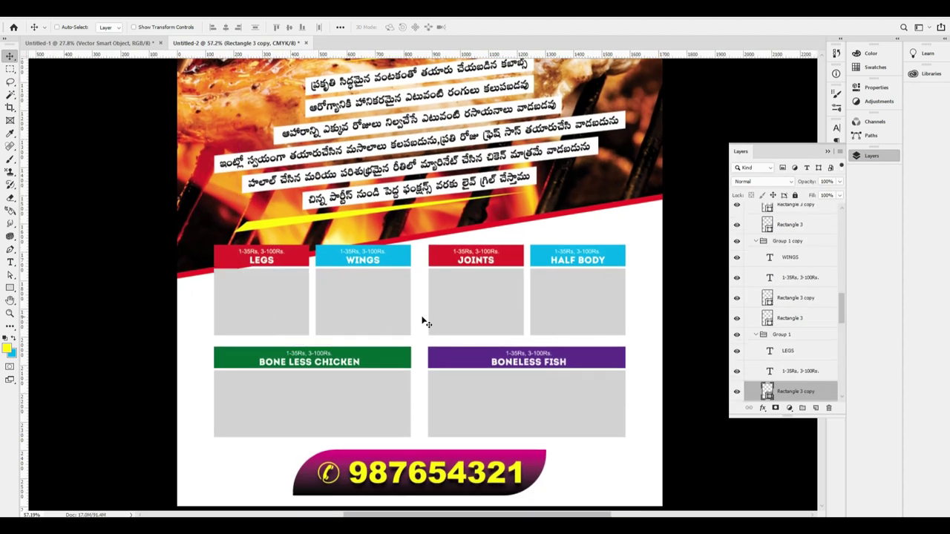
pyautogui.moveTo(256, 305); pyautogui.dragTo(287, 308)
pyautogui.hotkey('ctrl', 'z')
pyautogui.rightClick(268, 303)
pyautogui.click(313, 317)
pyautogui.hotkey('ctrl', 'v')
pyautogui.scroll(-2, 825, 377)
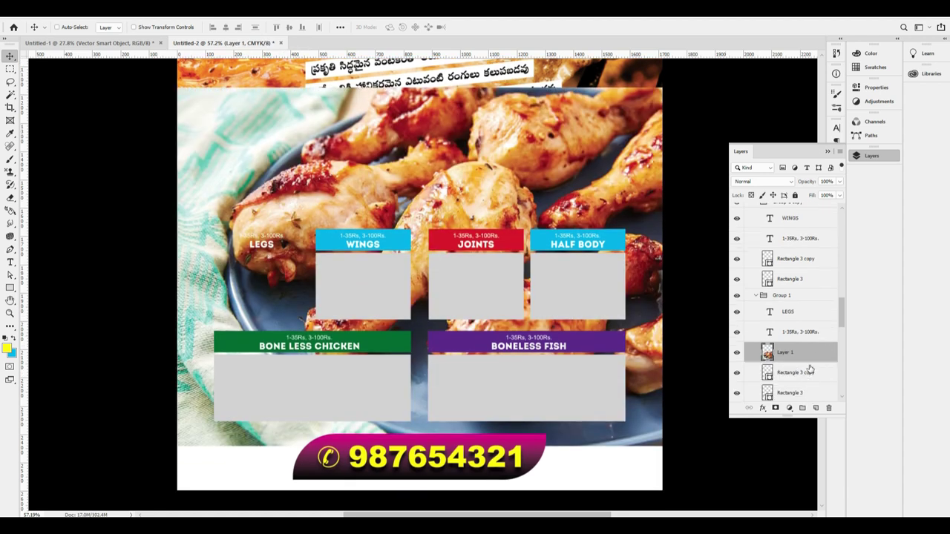
pyautogui.keyDown('alt'); pyautogui.click(814, 360); pyautogui.keyUp('alt')
# Step: Scale the drumsticks picture to about 23% and position it to fill the LEGS box
pyautogui.hotkey('ctrl', 't')
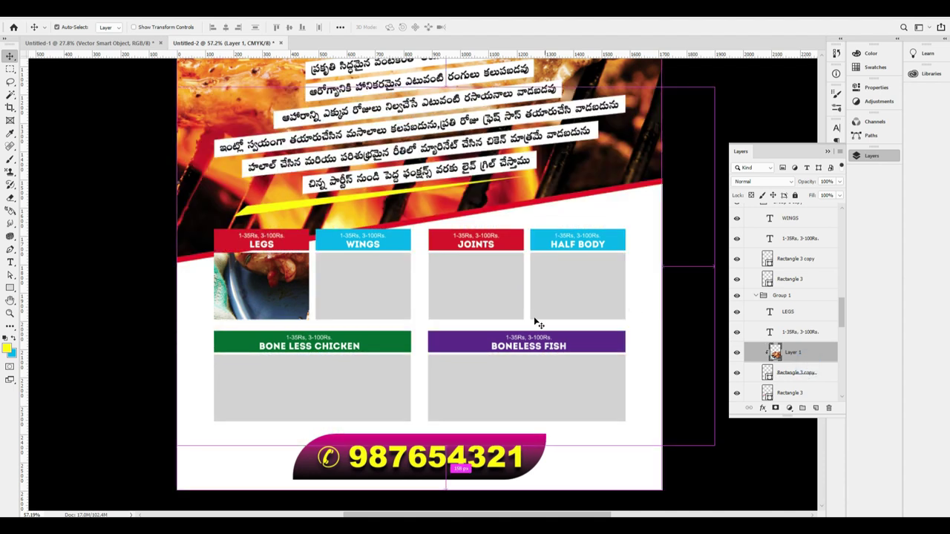
pyautogui.moveTo(713, 446); pyautogui.dragTo(298, 273)
pyautogui.moveTo(233, 137); pyautogui.dragTo(257, 273)
pyautogui.moveTo(373, 336); pyautogui.dragTo(324, 302)
pyautogui.moveTo(282, 263); pyautogui.dragTo(283, 294)
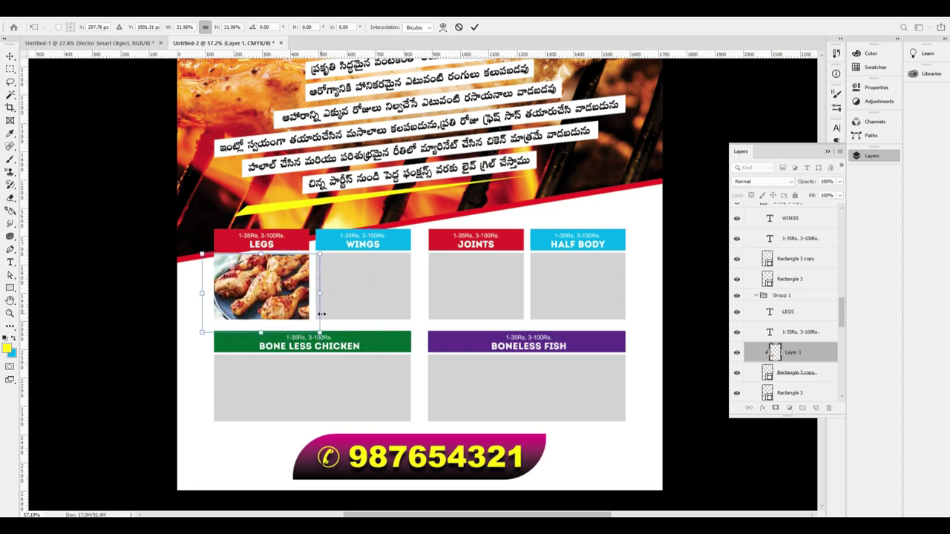
pyautogui.moveTo(320, 332); pyautogui.dragTo(297, 312)
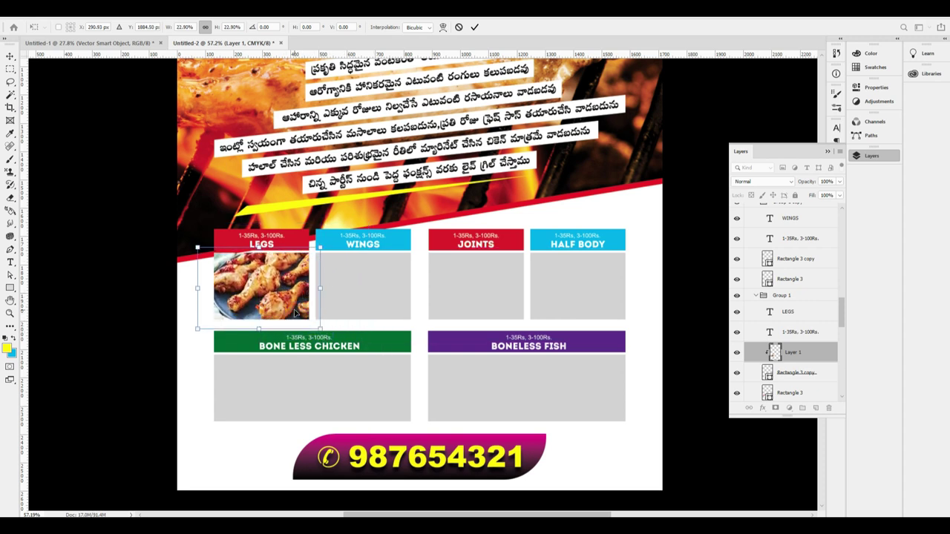
pyautogui.press('Return')
pyautogui.click(872, 156)
pyautogui.scroll(-3, 464, 297)
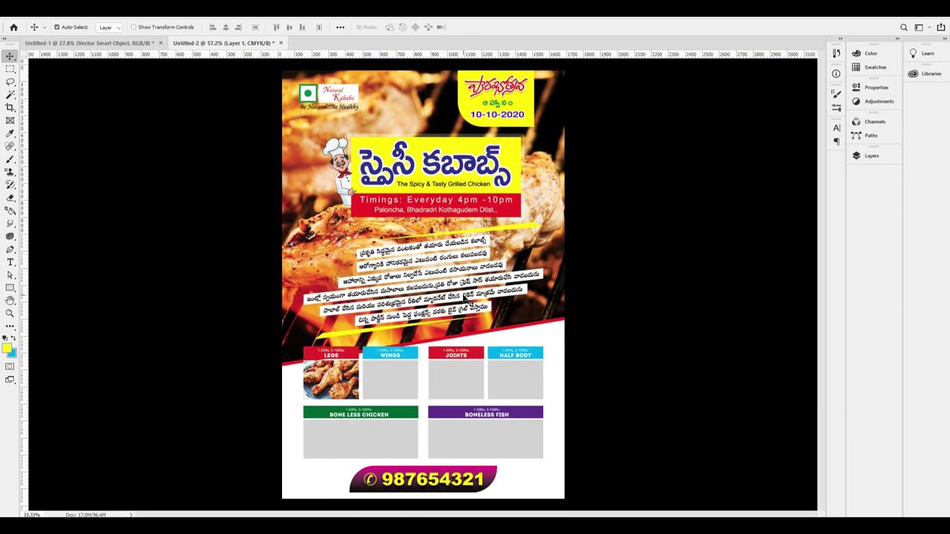
# Step: Paste the drumsticks picture above the grey WINGS box, shift it up and clip it to that box
pyautogui.keyDown('ctrl'); pyautogui.click(386, 391); pyautogui.keyUp('ctrl')
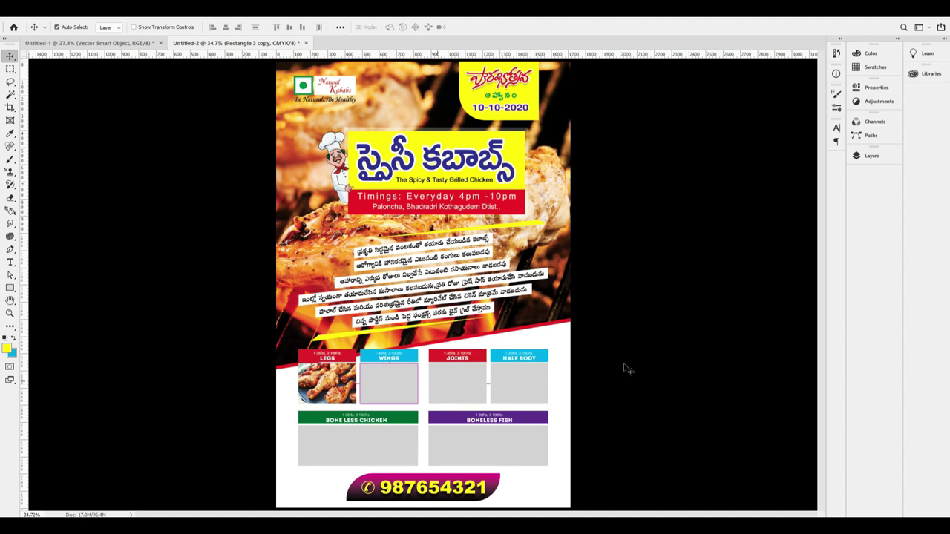
pyautogui.hotkey('ctrl', 'v')
pyautogui.press('F7')
pyautogui.keyDown('alt'); pyautogui.click(808, 268); pyautogui.keyUp('alt')
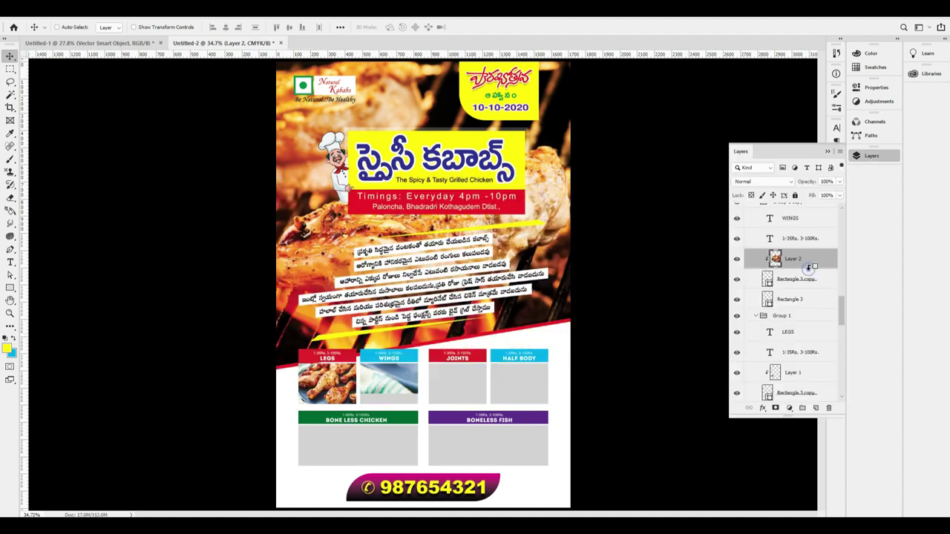
pyautogui.hotkey('ctrl', 'z')
pyautogui.moveTo(448, 386); pyautogui.dragTo(452, 340)
pyautogui.keyDown('alt'); pyautogui.click(805, 268); pyautogui.keyUp('alt')
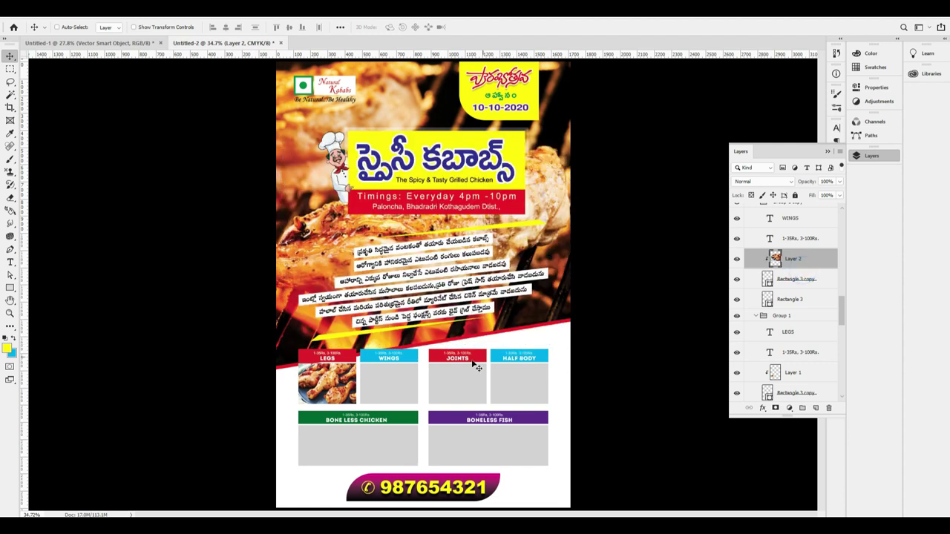
# Step: Scale down the pasted drumsticks picture and move it to fill the WINGS box
pyautogui.hotkey('ctrl', 't')
pyautogui.moveTo(475, 237); pyautogui.dragTo(421, 342)
pyautogui.moveTo(555, 341); pyautogui.dragTo(402, 390)
pyautogui.press('Return')
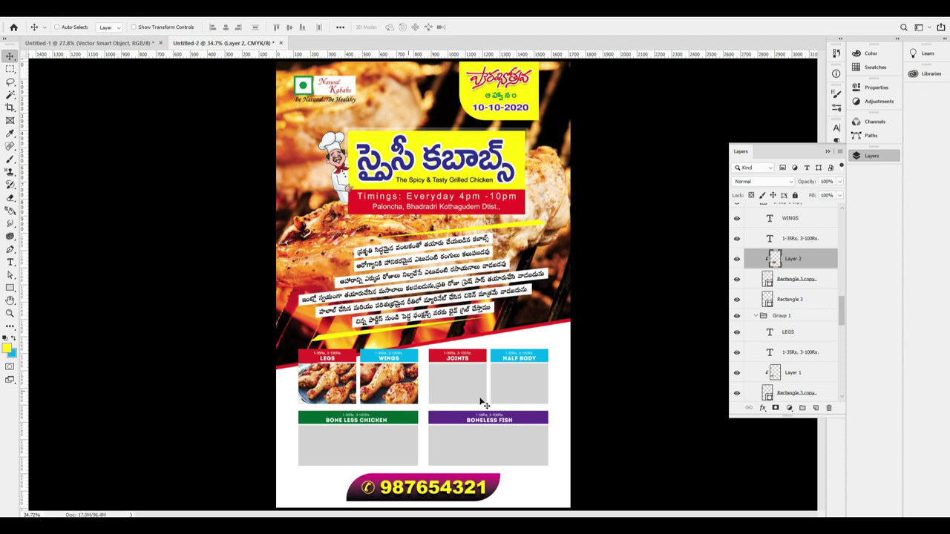
# Step: Undo the resizing of the picture in the WINGS box and deselect all layers
pyautogui.click(459, 386)
pyautogui.hotkey('ctrl', 'z')
pyautogui.click(406, 375)
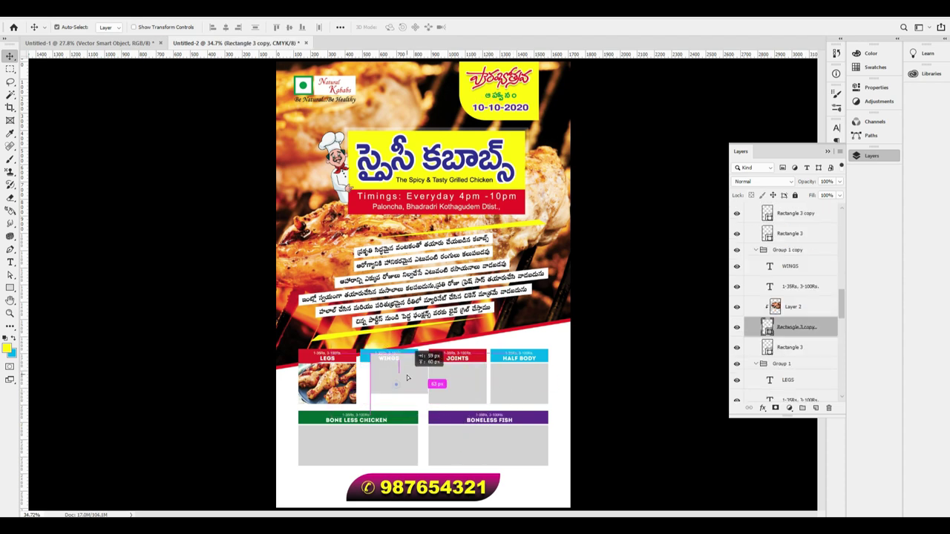
pyautogui.click(611, 346)
pyautogui.click(879, 156)
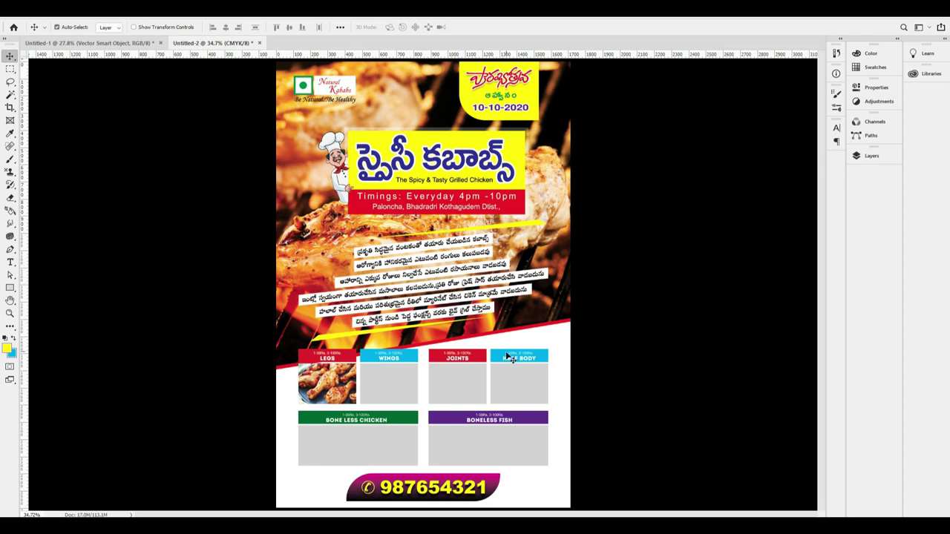
# Step: Centre the title box group with the chef horizontally on the flyer
pyautogui.scroll(3, 491, 354)
pyautogui.scroll(-3, 544, 348)
pyautogui.hotkey('ctrl', '0')
pyautogui.hotkey('ctrl', '-')
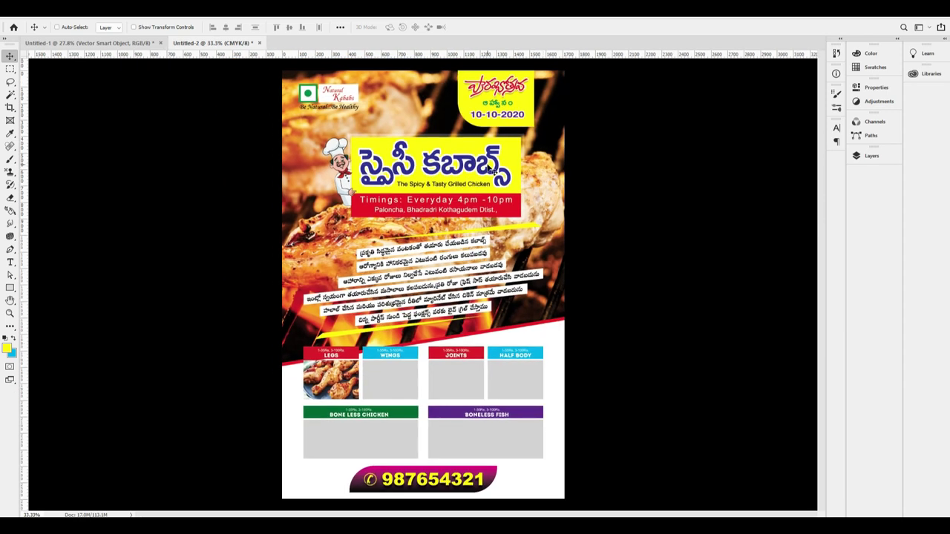
pyautogui.scroll(1, 510, 161)
pyautogui.click(443, 165)
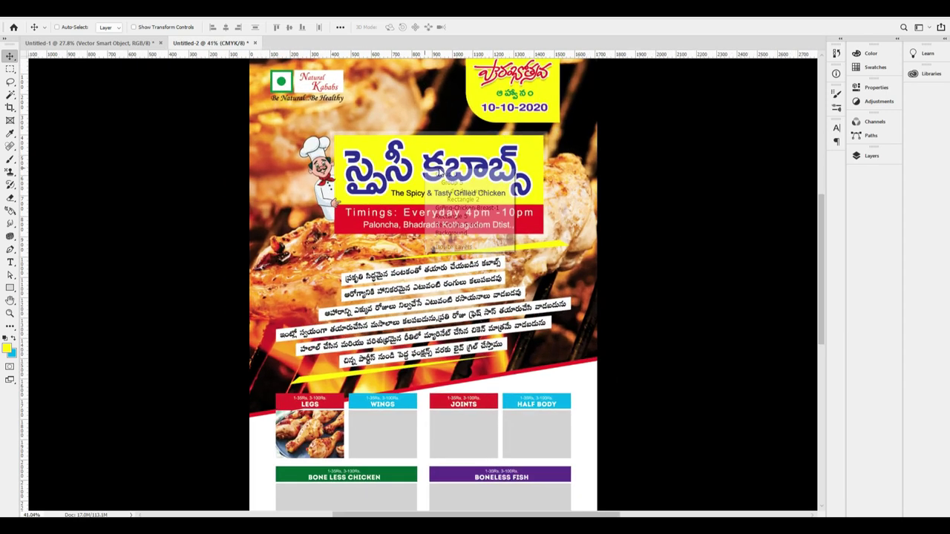
pyautogui.moveTo(443, 166); pyautogui.dragTo(473, 181)
pyautogui.hotkey('ctrl', 'z')
pyautogui.hotkey('ctrl', 'a')
pyautogui.click(225, 28)
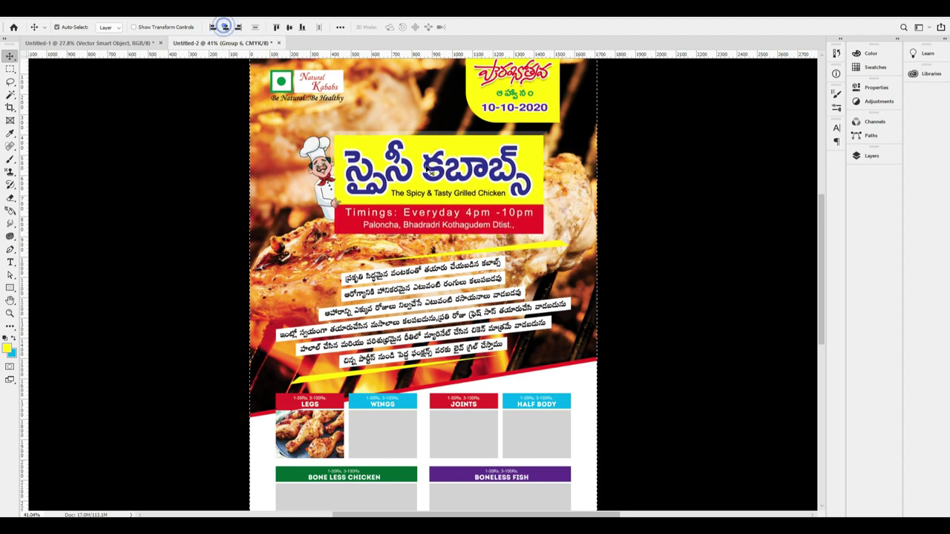
pyautogui.hotkey('ctrl', 'd')
pyautogui.scroll(1, 563, 190)
pyautogui.scroll(1, 565, 194)
pyautogui.scroll(-2, 549, 223)
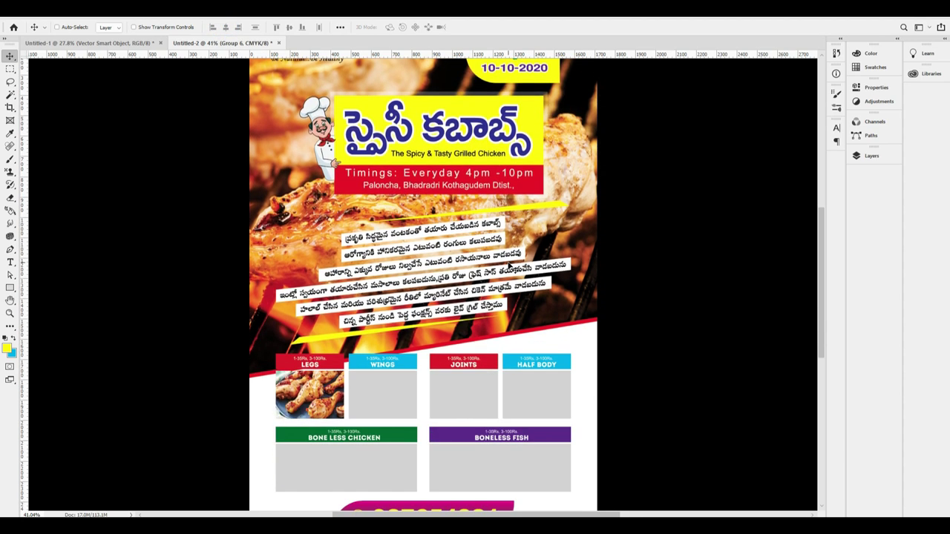
pyautogui.scroll(-1, 512, 266)
pyautogui.scroll(1, 512, 266)
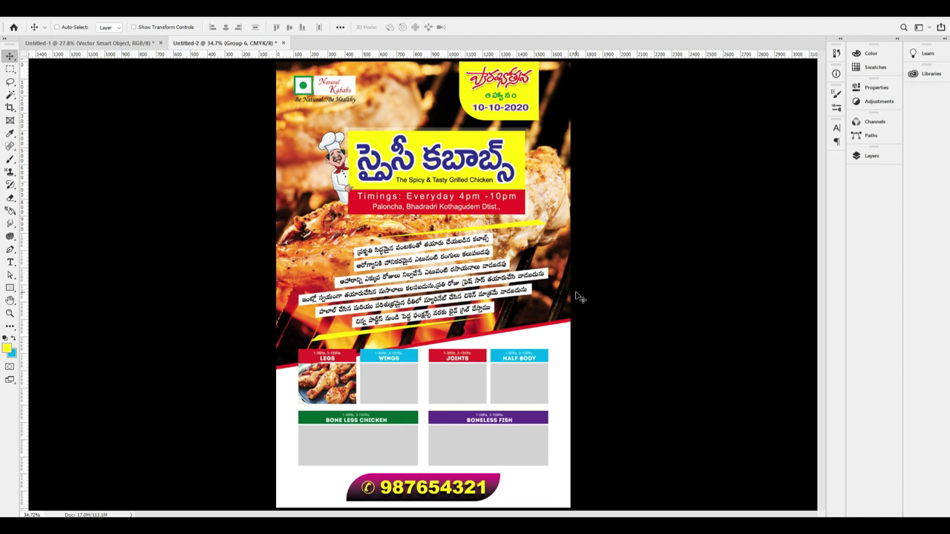